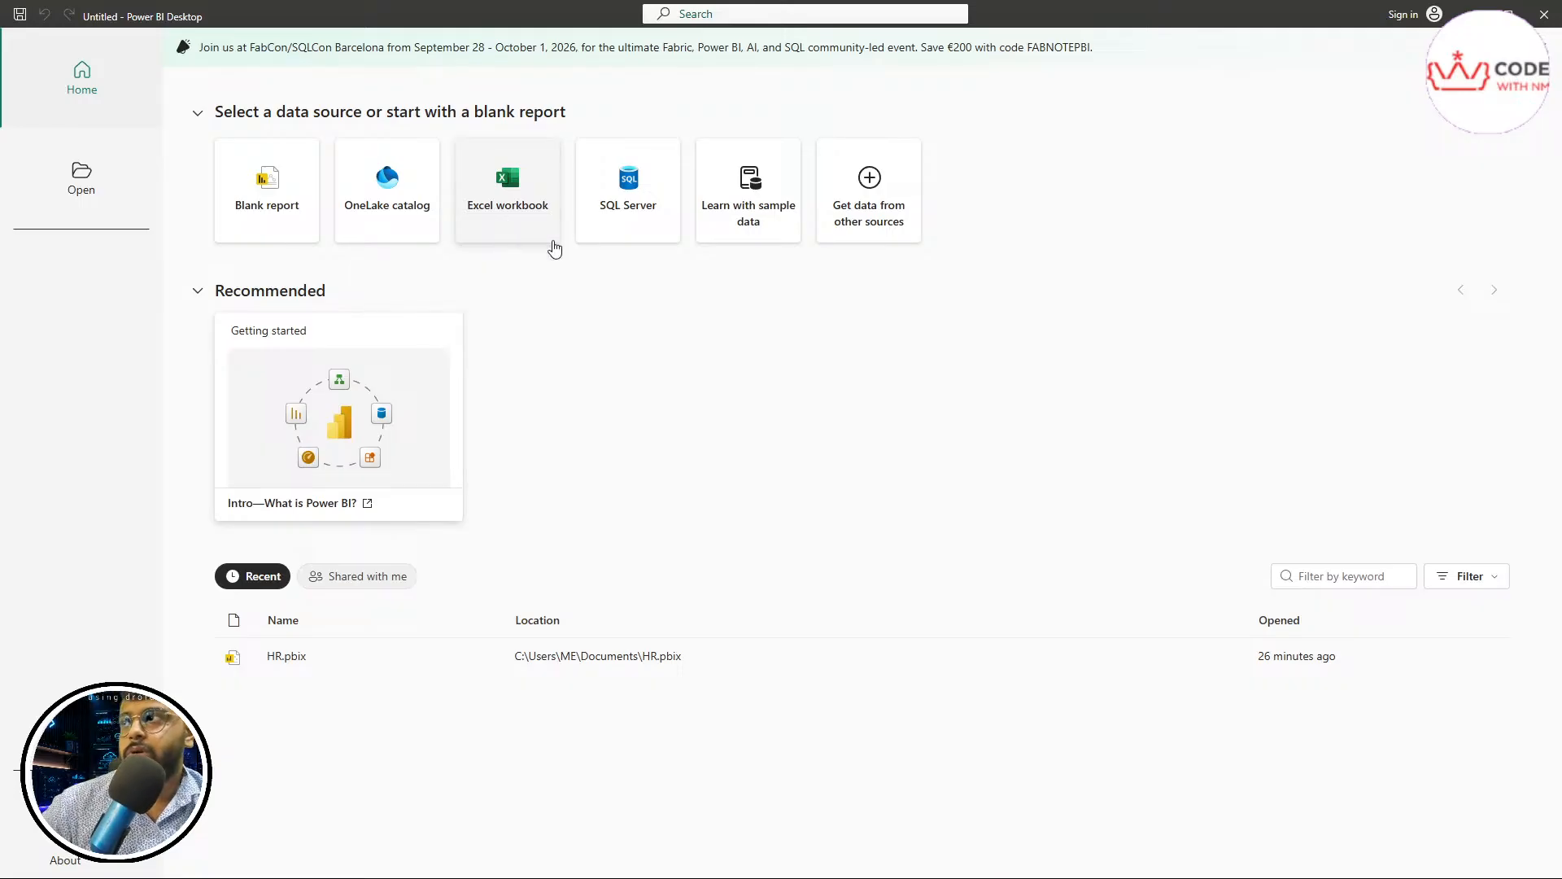
Open the Get Data dialog and examine the available connectors under All and File, such as Excel Workbook and Text/CSV
left_click(881, 238)
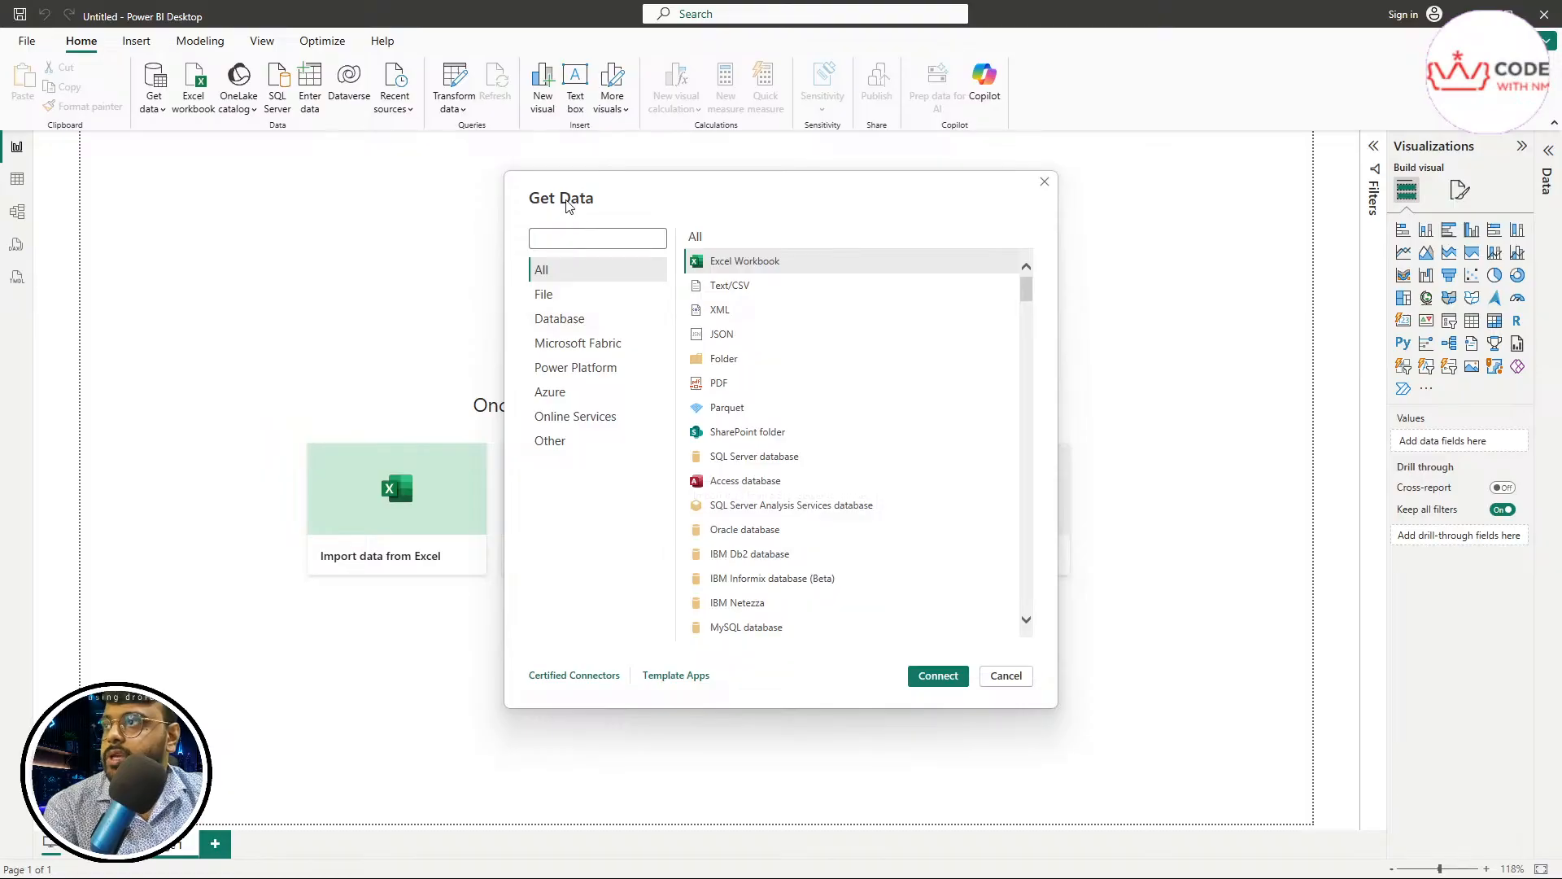
left_click(733, 292)
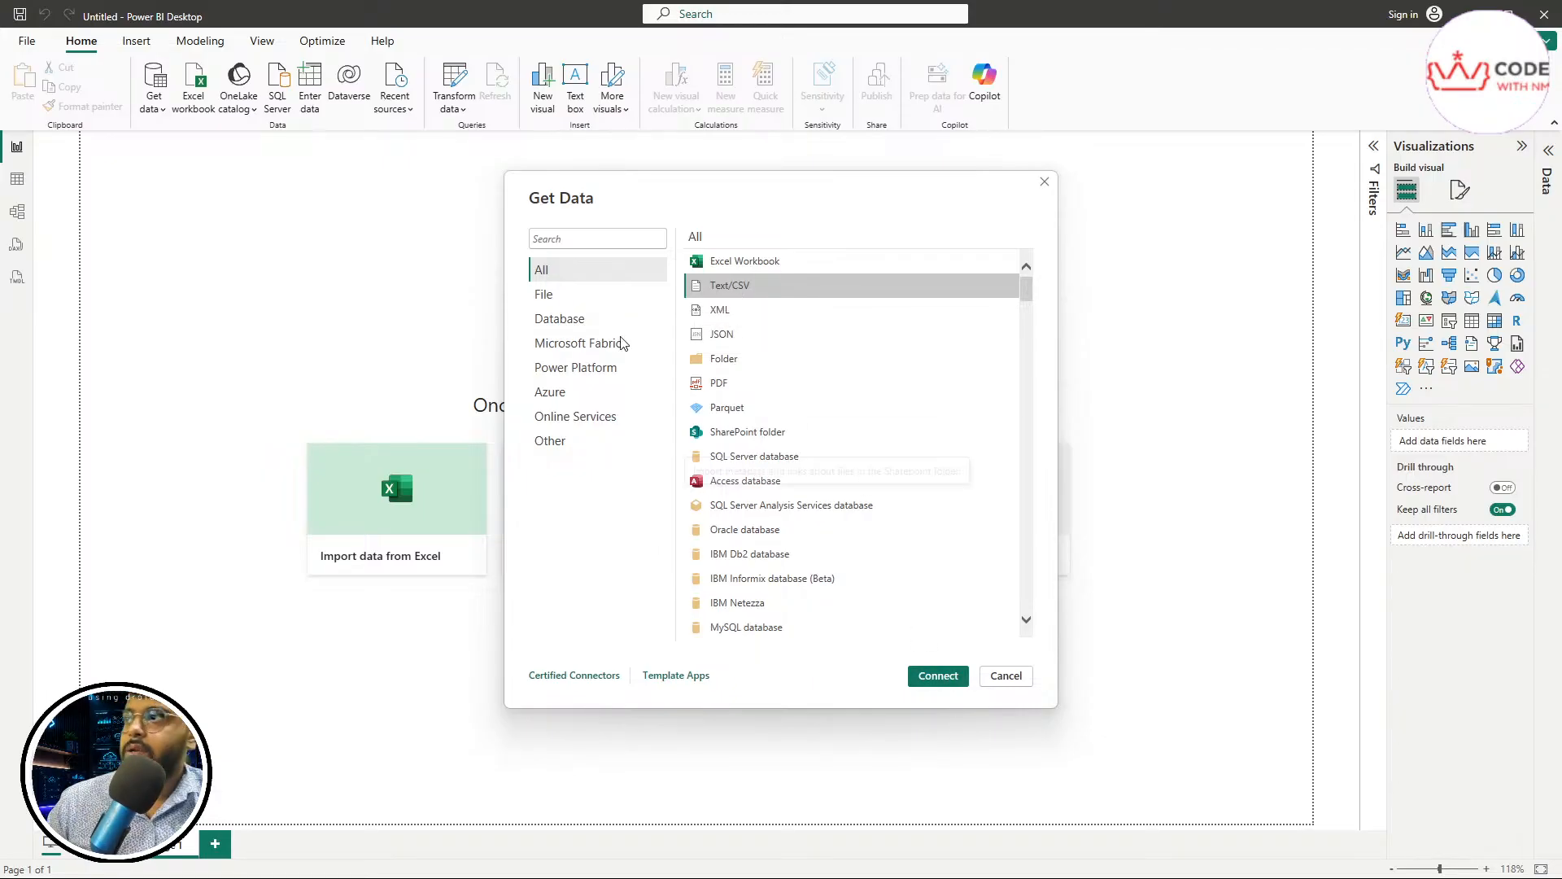
left_click(577, 304)
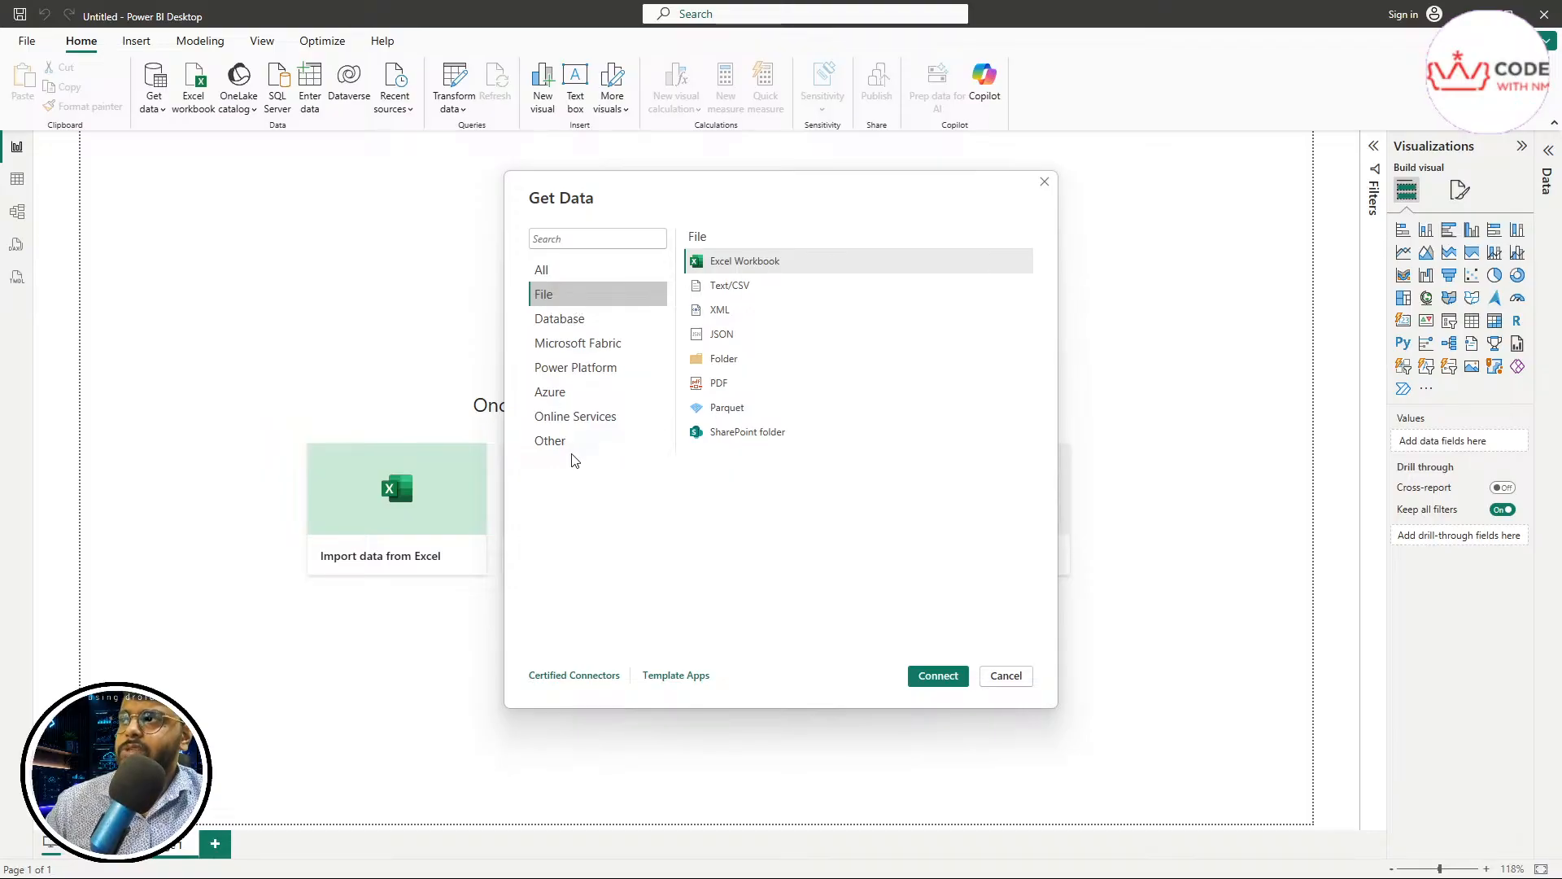
left_click(569, 269)
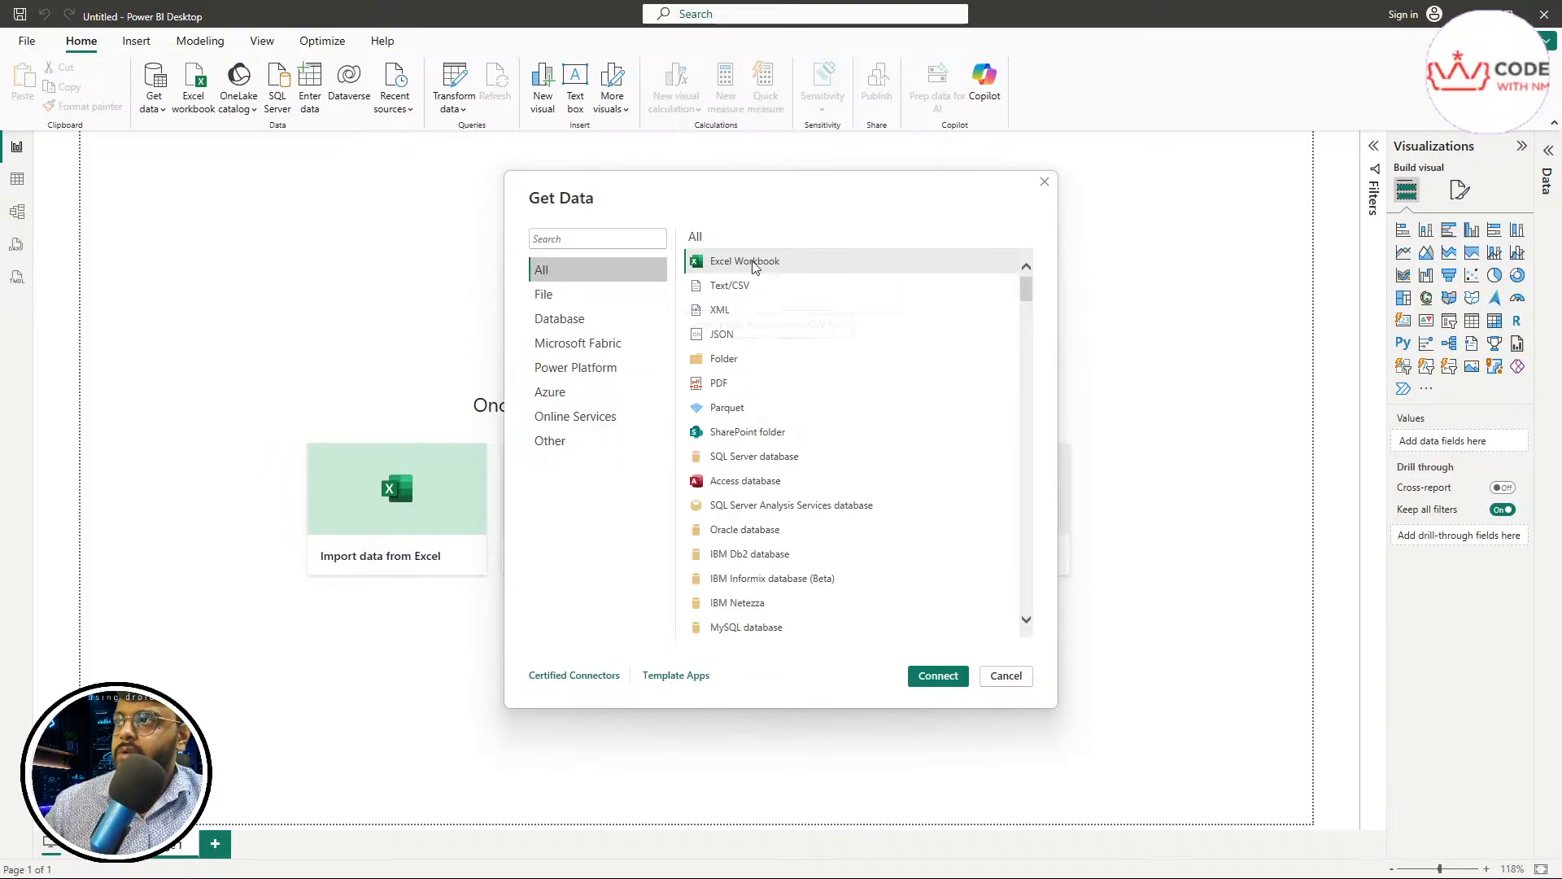
scroll(795, 618, "down", 4)
left_click_drag(1027, 314, 1015, 271)
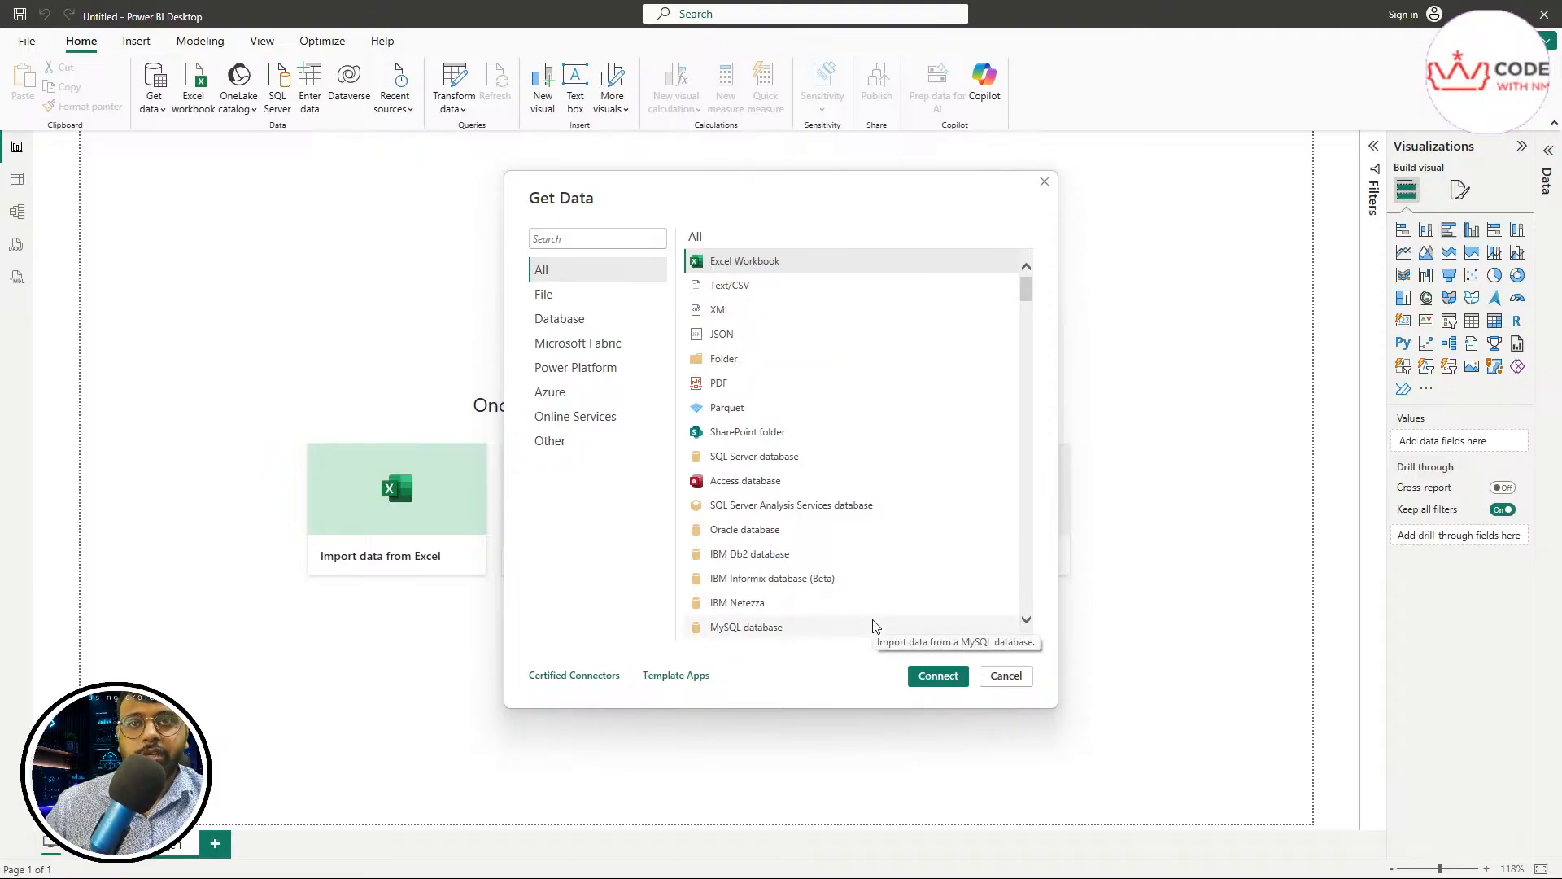
left_click(562, 239)
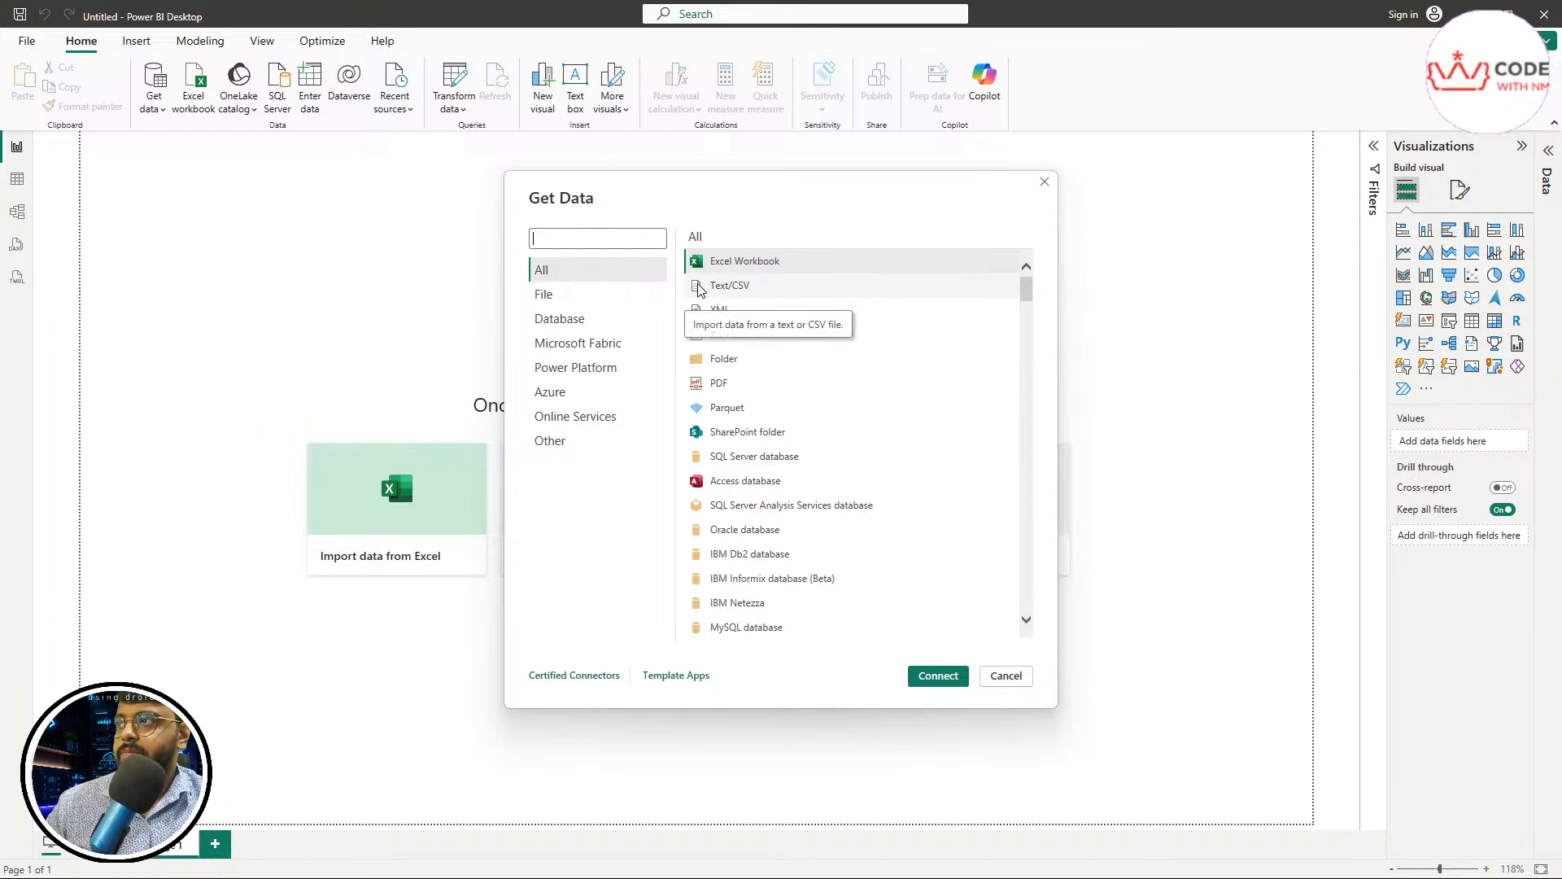
left_click(564, 302)
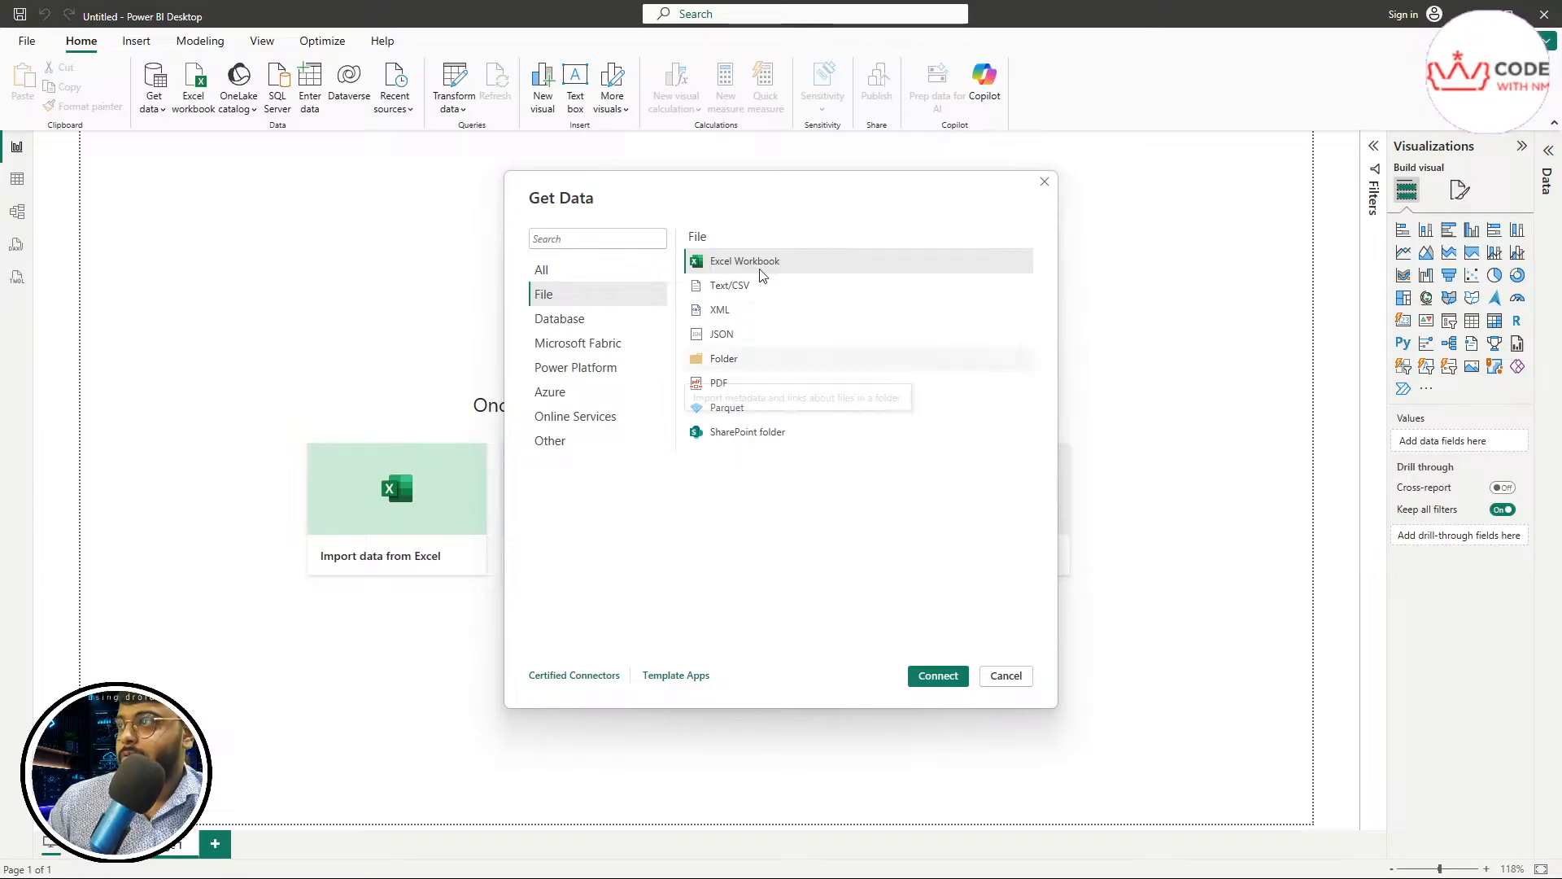
left_click_drag(733, 185, 788, 289)
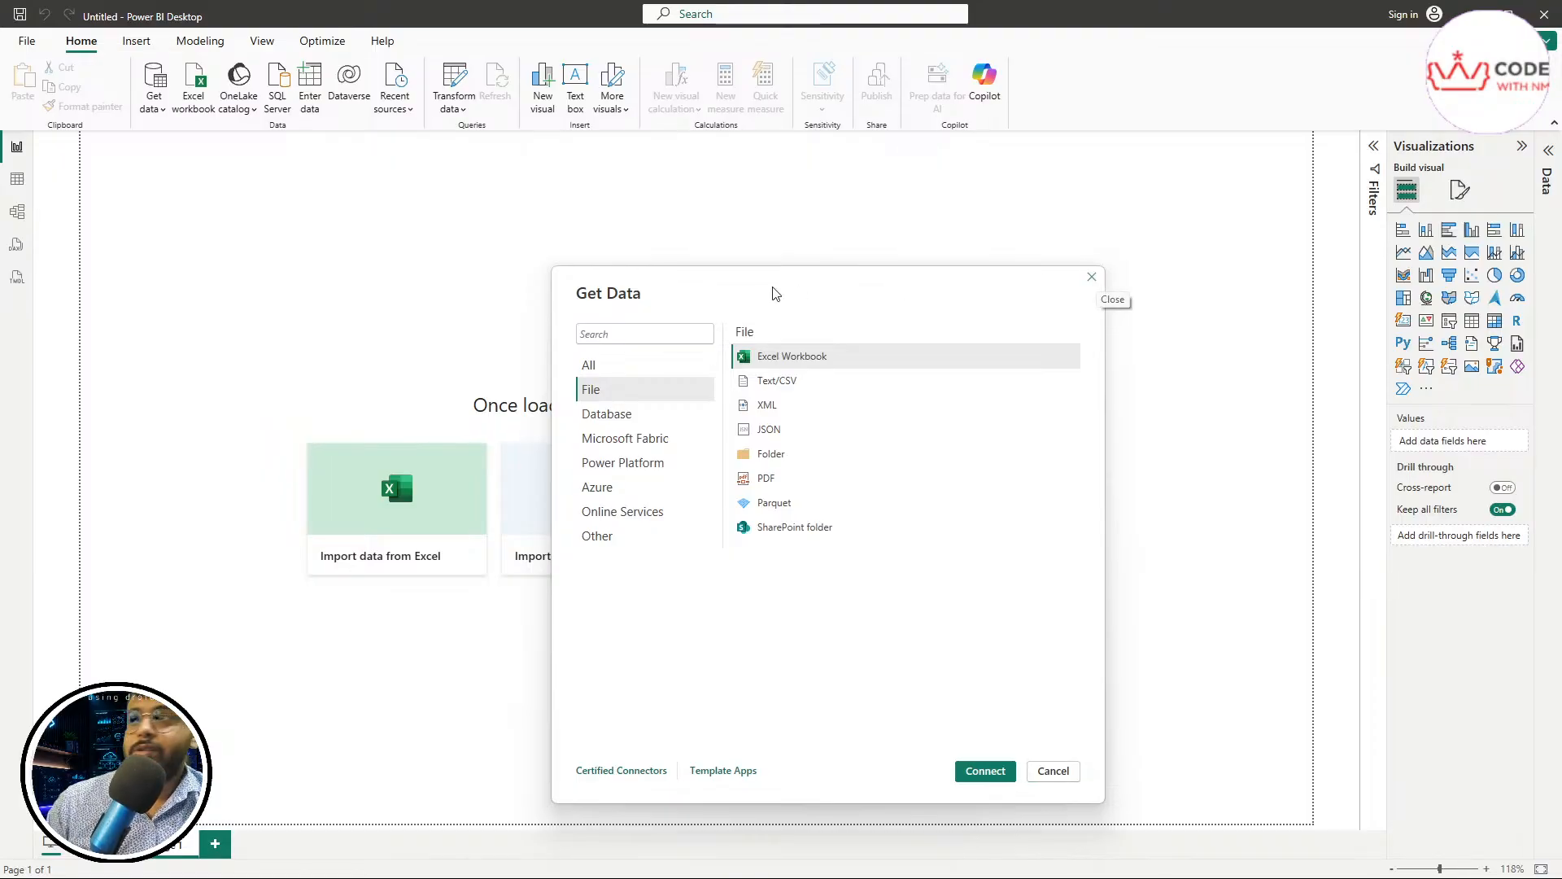
left_click_drag(719, 295, 698, 236)
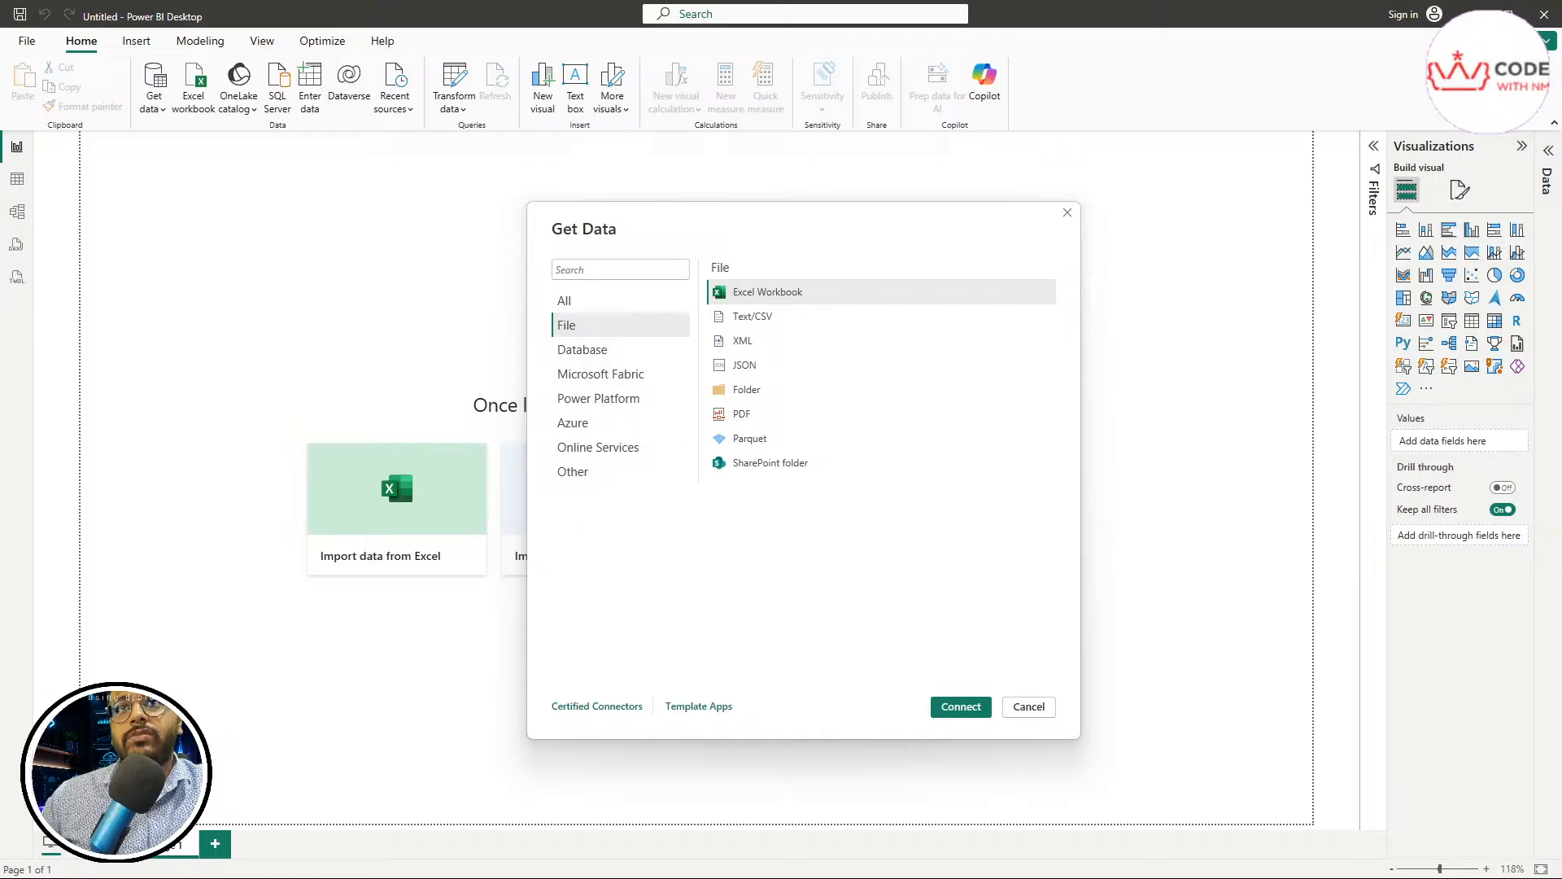
Check the file type in the properties of hr_analytics_dataset_cleaned and close the properties window
left_click_drag(1561, 314, 879, 266)
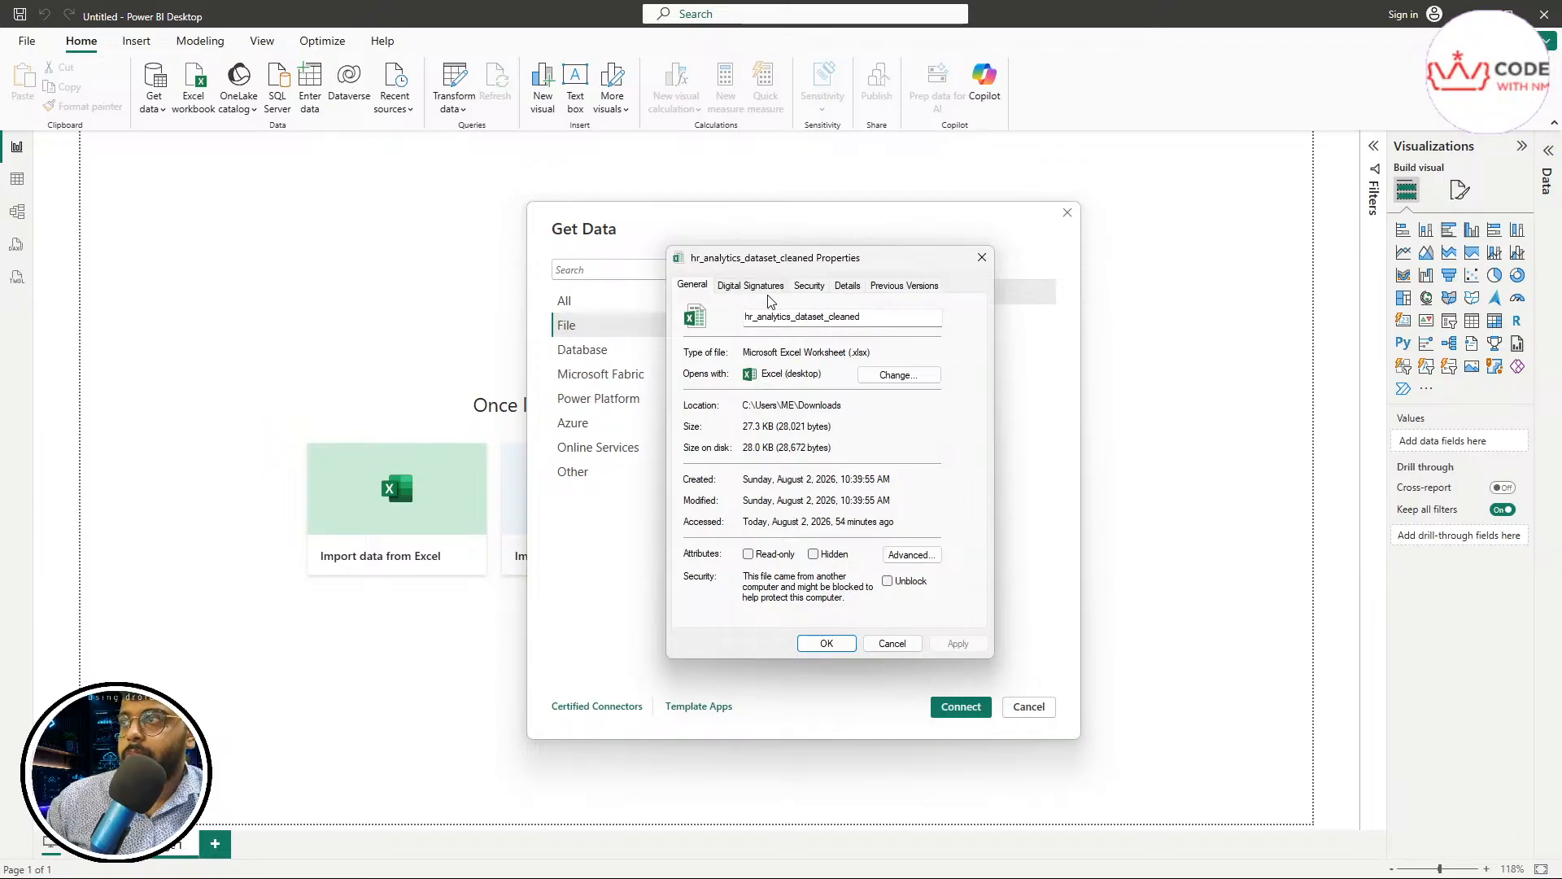
left_click_drag(880, 351, 693, 345)
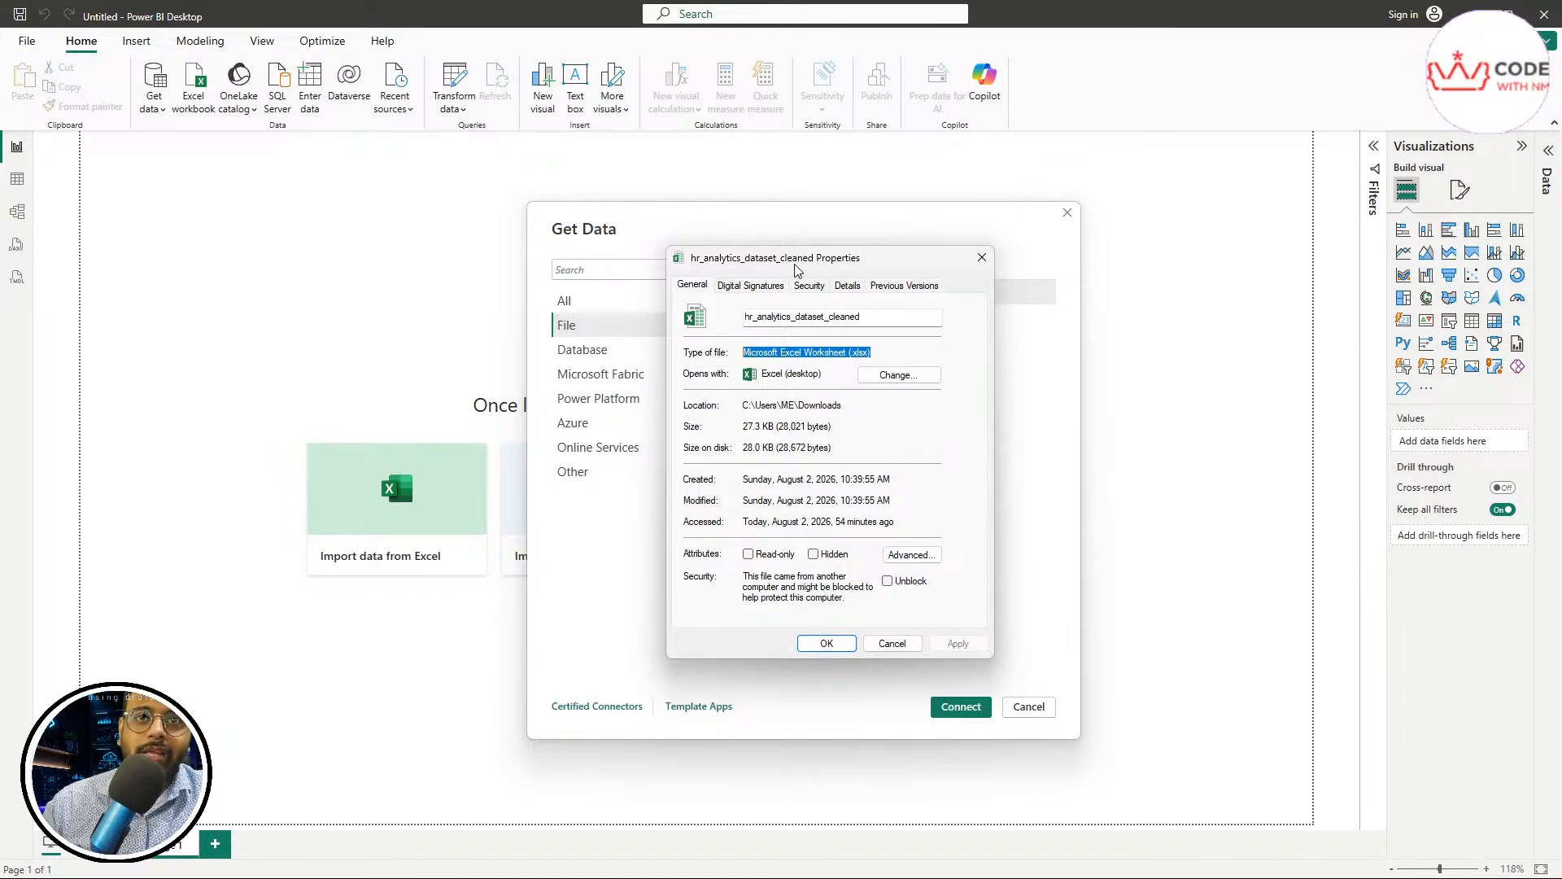
left_click(982, 257)
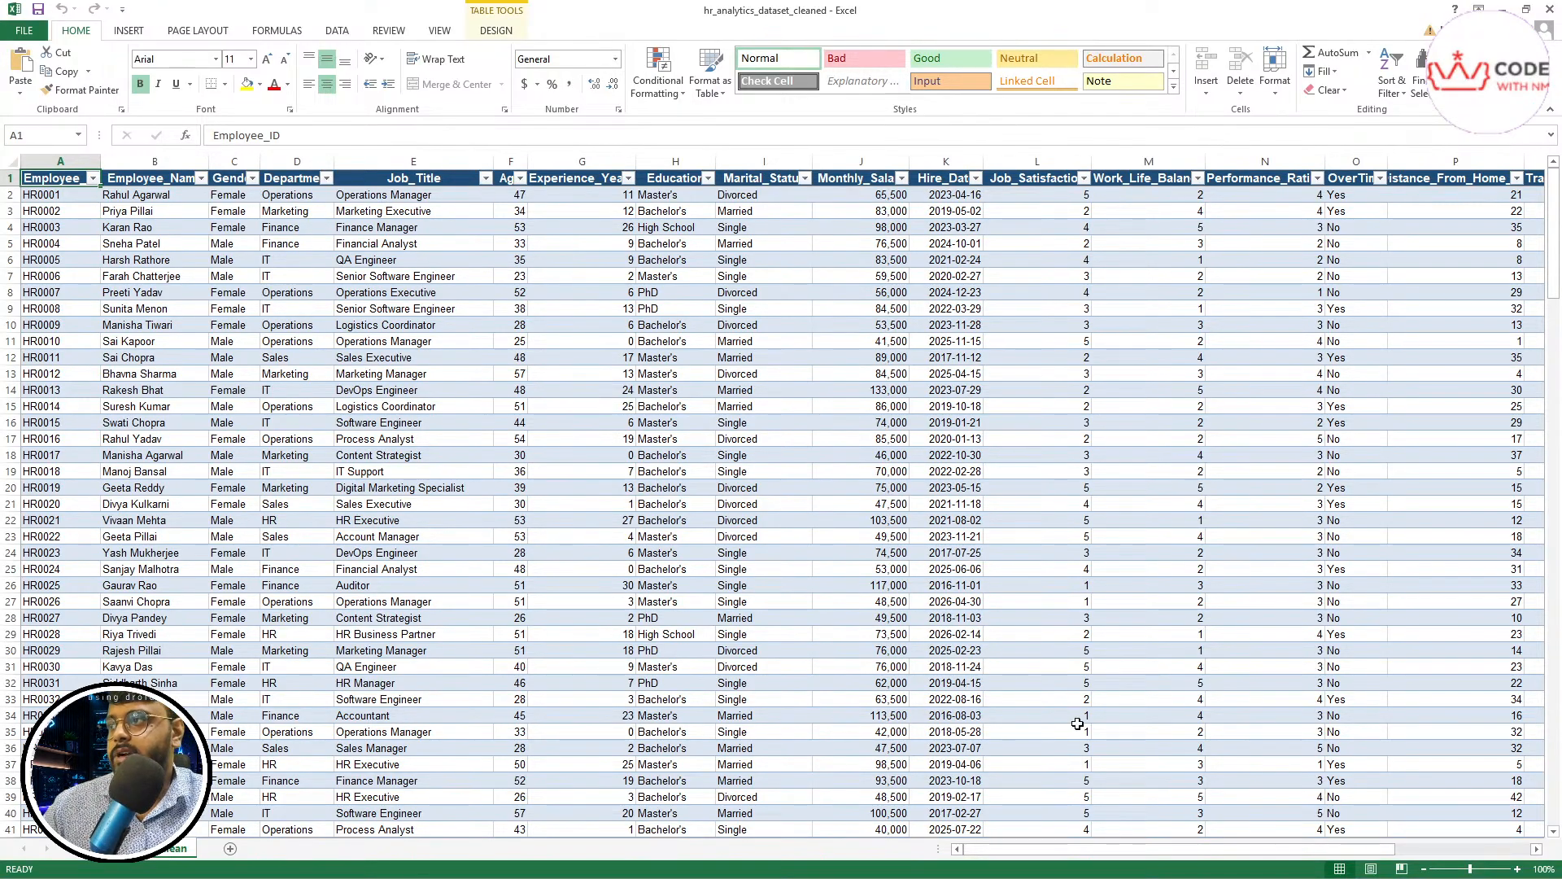
Switch to Excel and examine the rows and columns of the hr_analytics_dataset_cleaned workbook, from Employee_ID through City
left_click_drag(1552, 247, 1552, 775)
mouse_move(1552, 237)
left_mouse_down()
mouse_move(1552, 411)
mouse_move(1552, 236)
left_mouse_up()
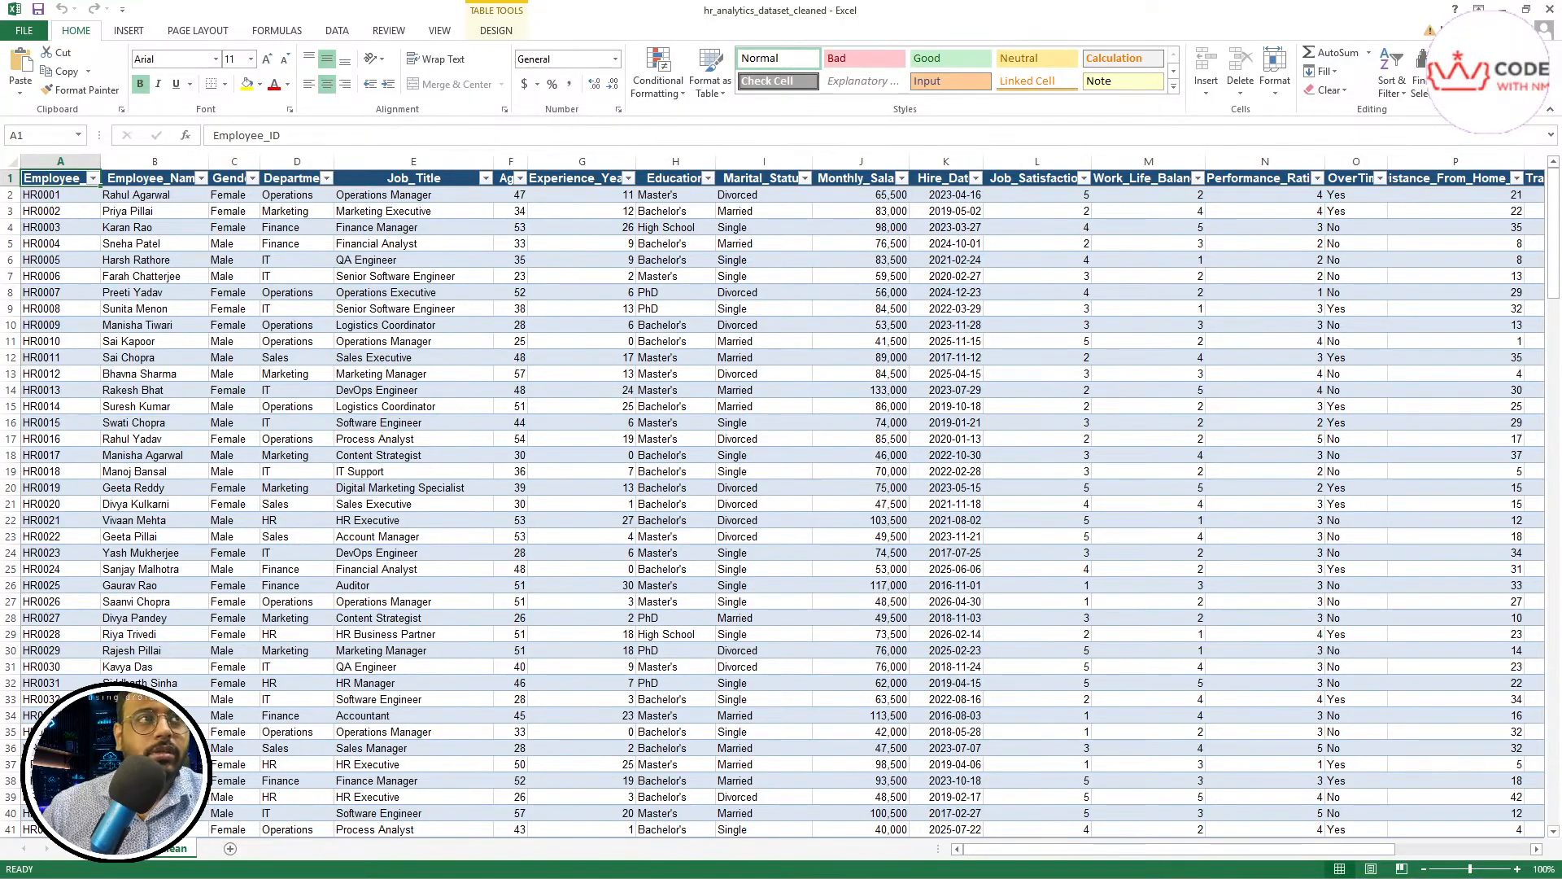
left_click_drag(997, 849, 1289, 836)
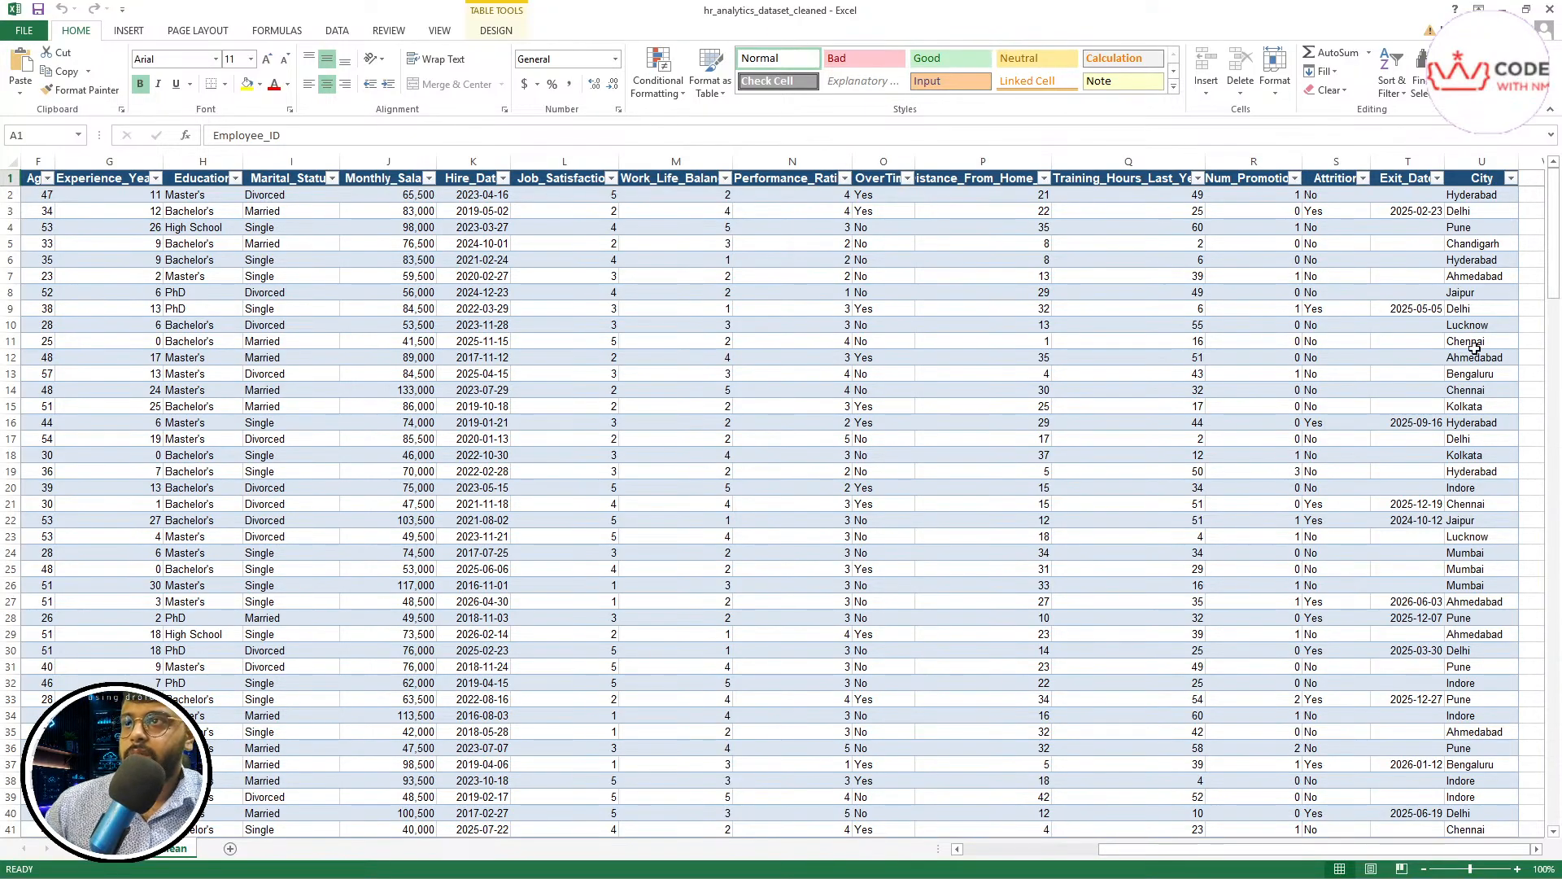
left_click_drag(1553, 175, 1550, 267)
left_click_drag(1553, 635, 1555, 216)
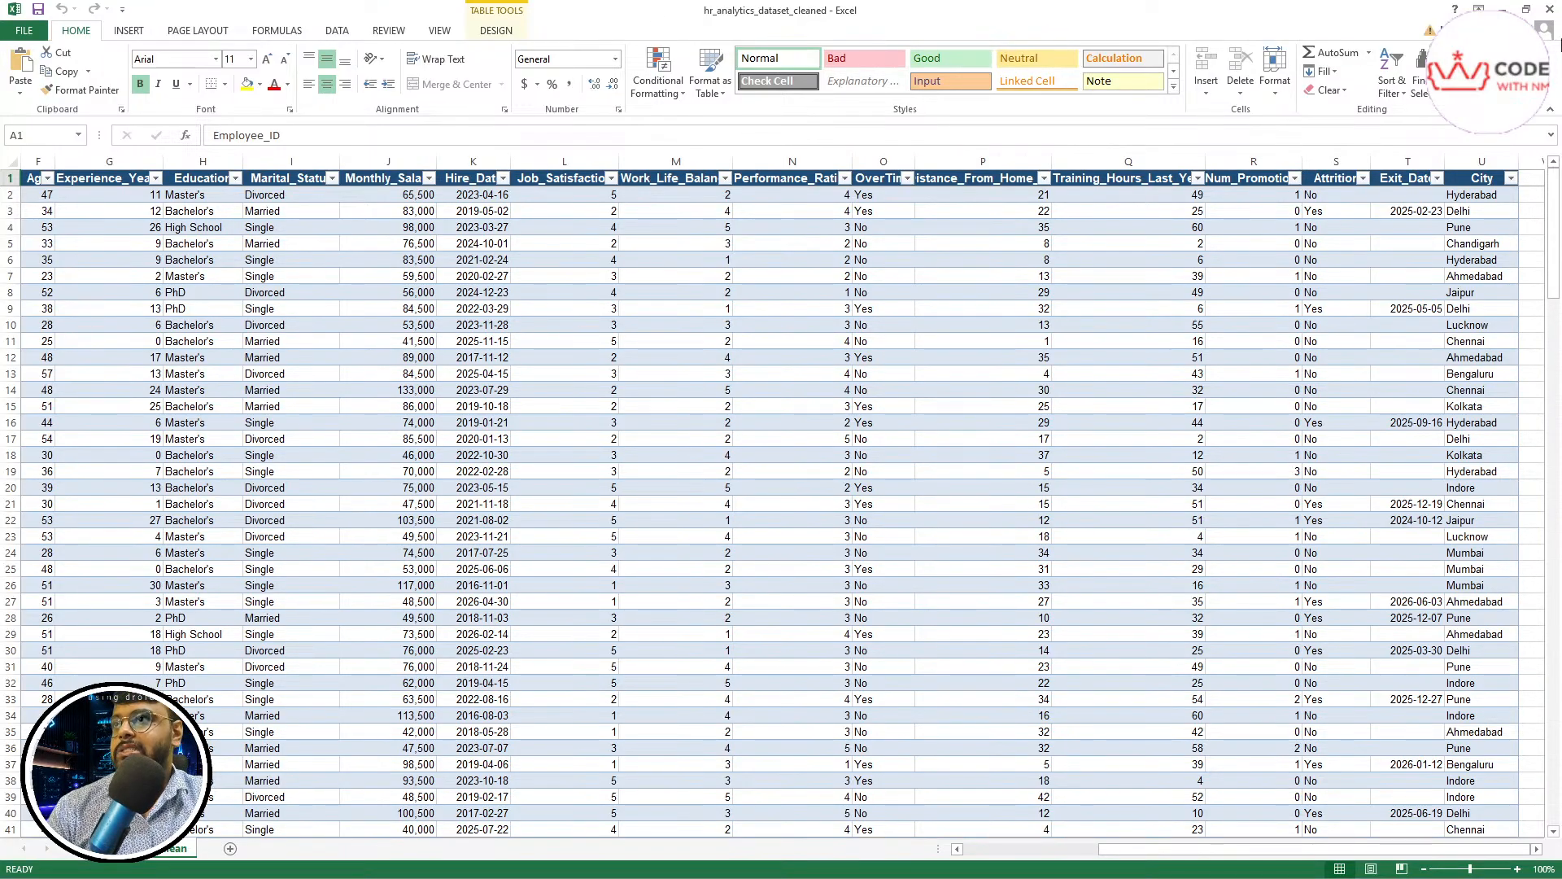
left_click(1504, 8)
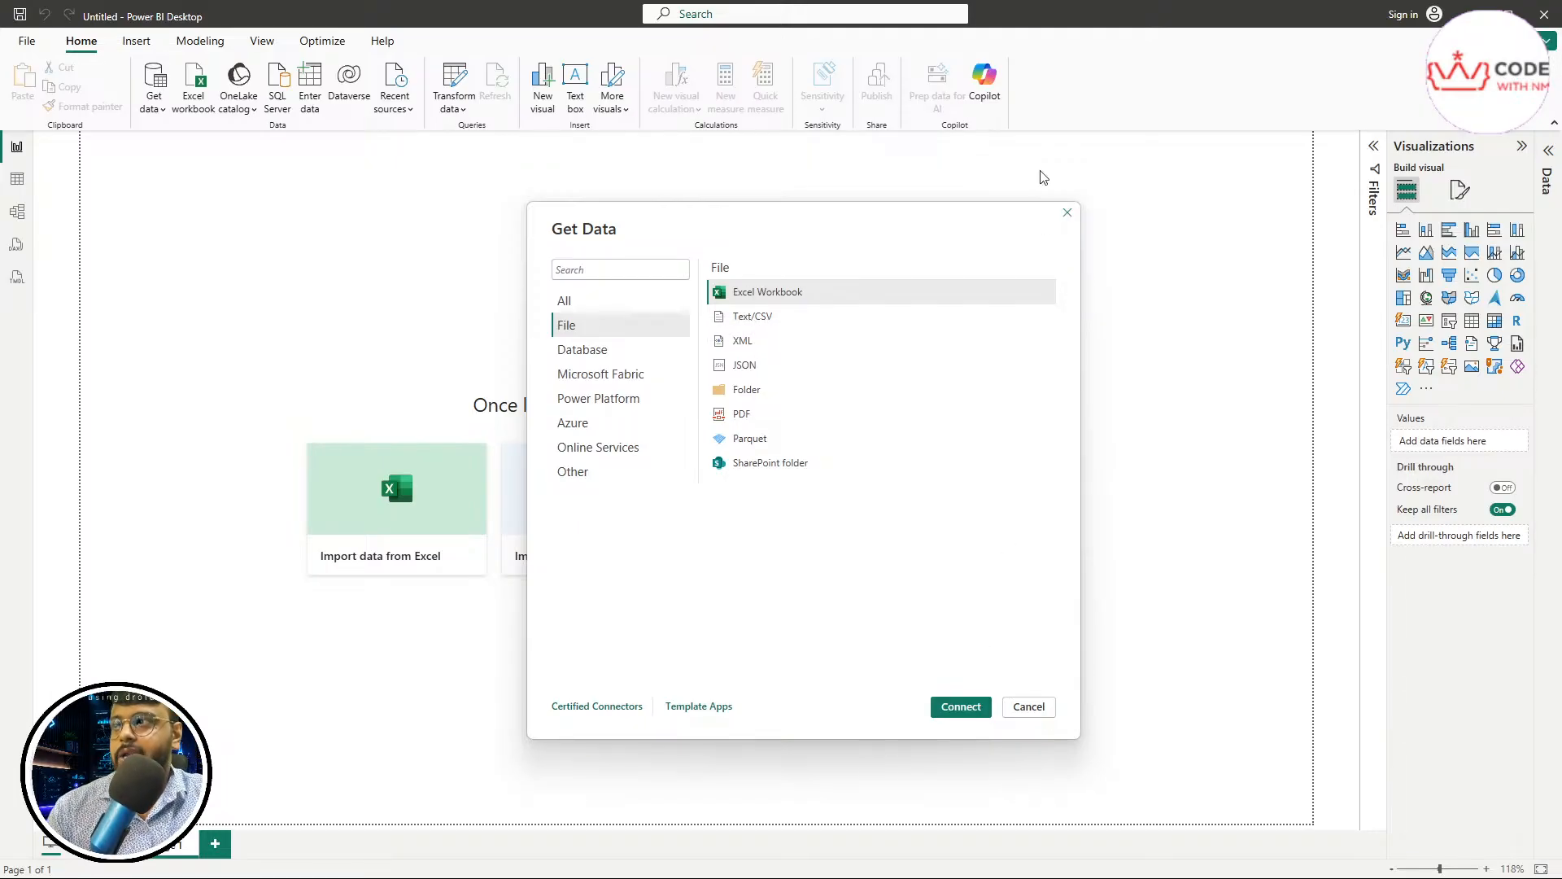
Dismiss the Get Data dialog and import the HR_Analytics_Clean sheet from the hr_analytics_dataset_cleaned Excel workbook into the Power BI report
left_click(1068, 214)
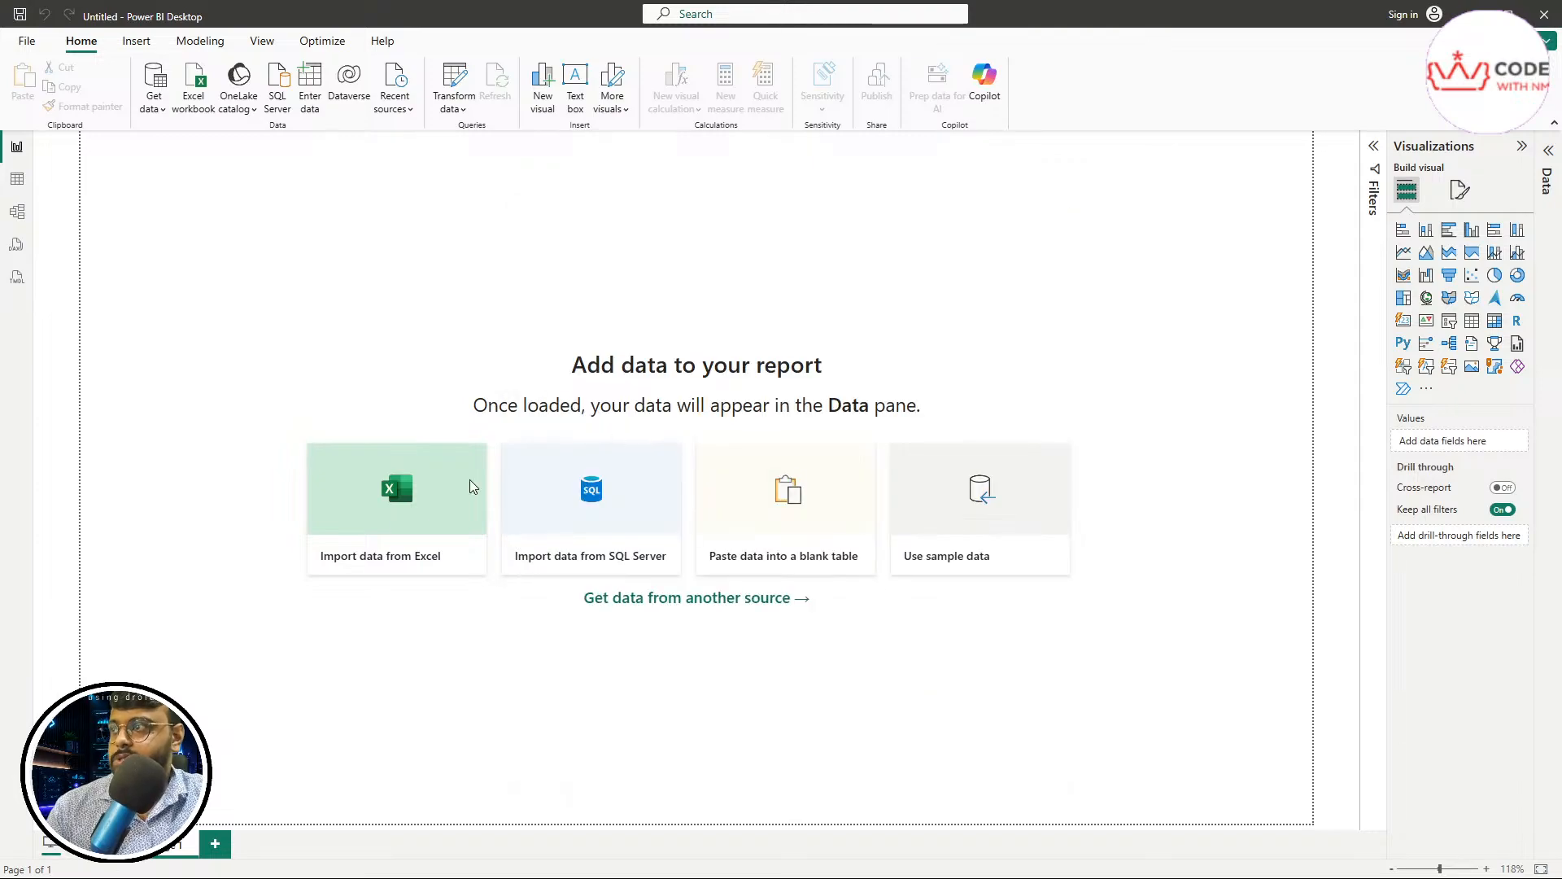
left_click(377, 539)
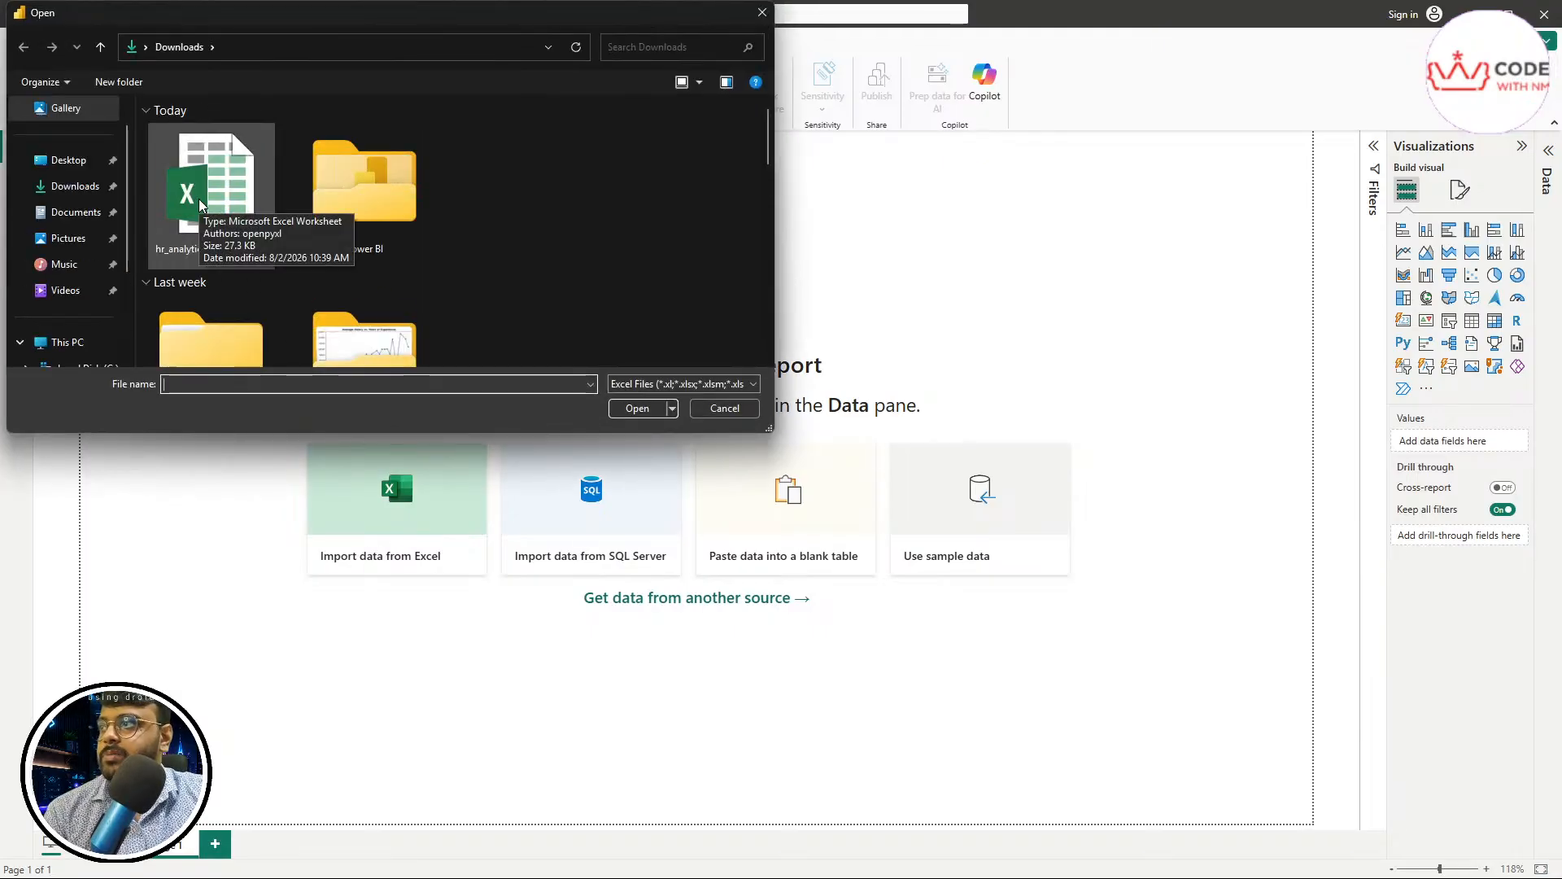
double_click(198, 198)
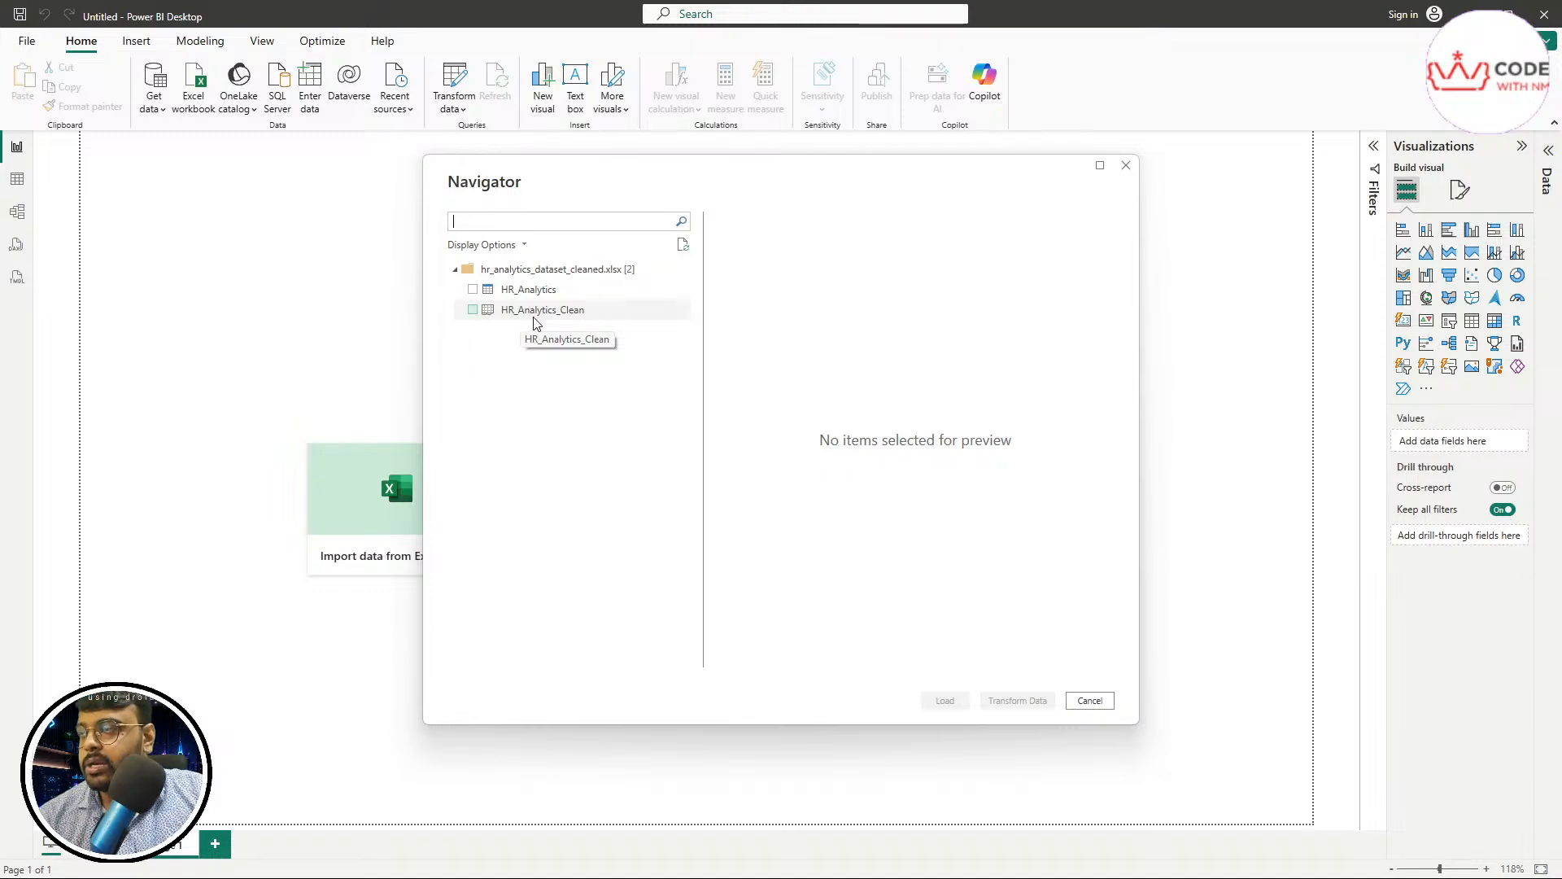
left_click(474, 313)
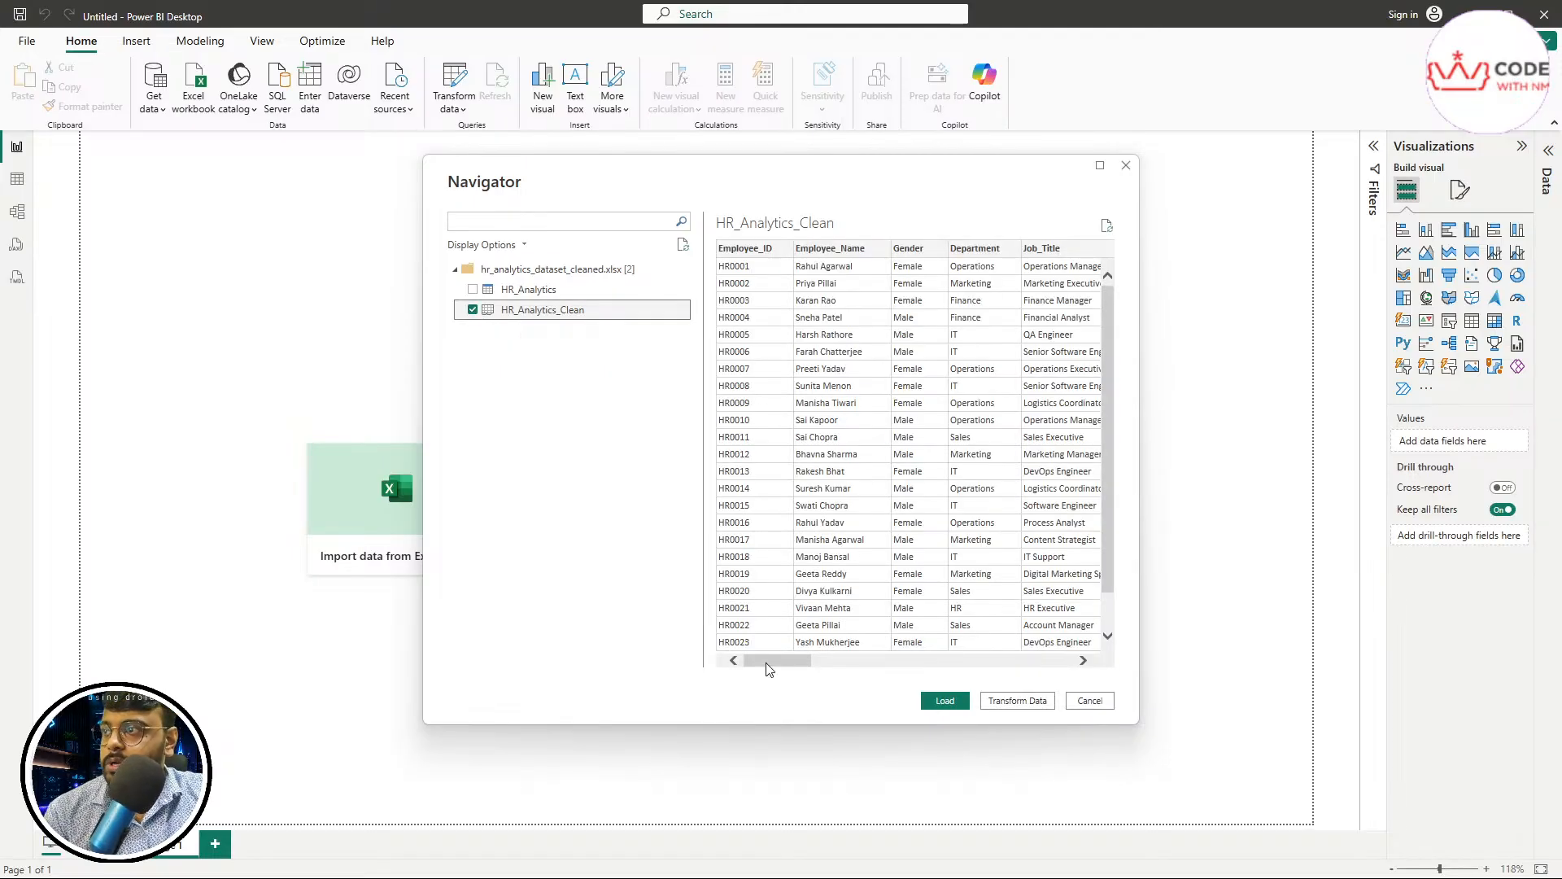
left_click_drag(769, 661, 688, 645)
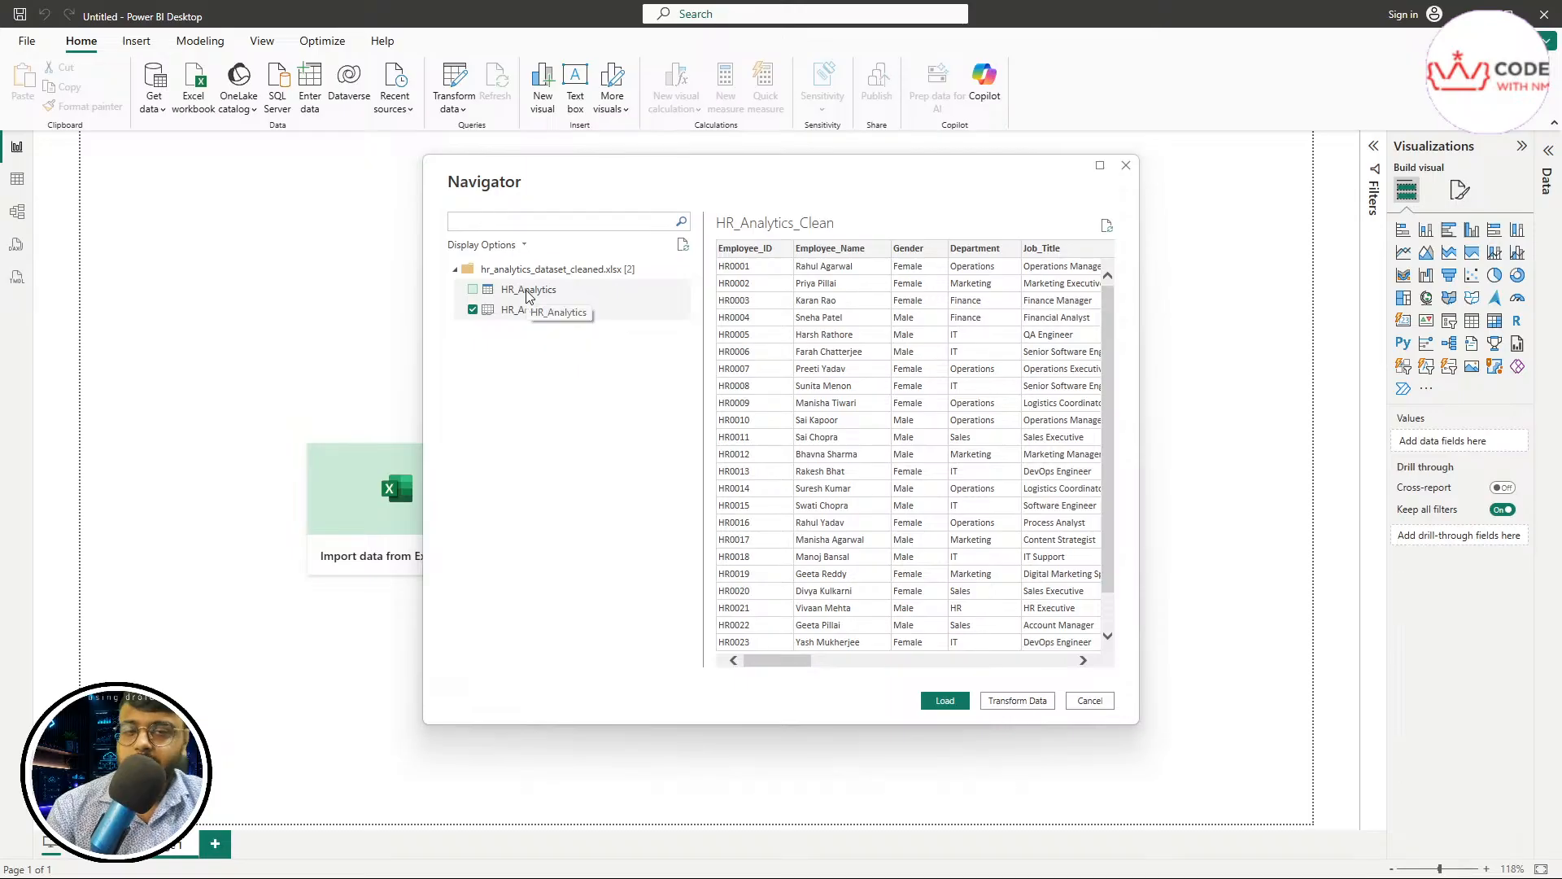
left_click(942, 703)
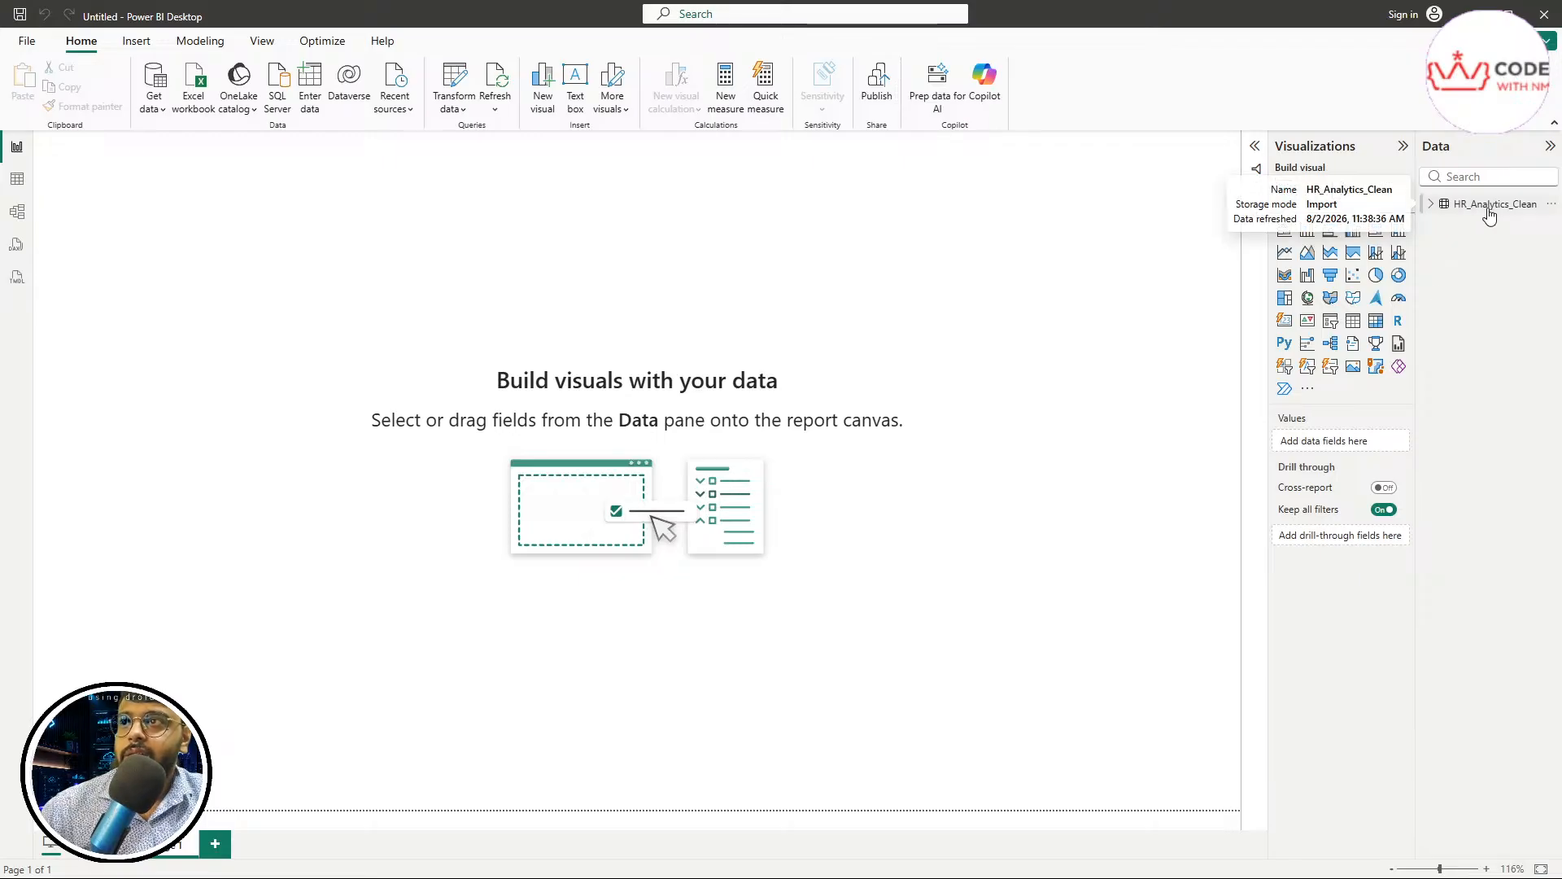
Expand the HR_Analytics_Clean table and widen the Data and Visualizations panes so the full field names fit
left_click(1432, 206)
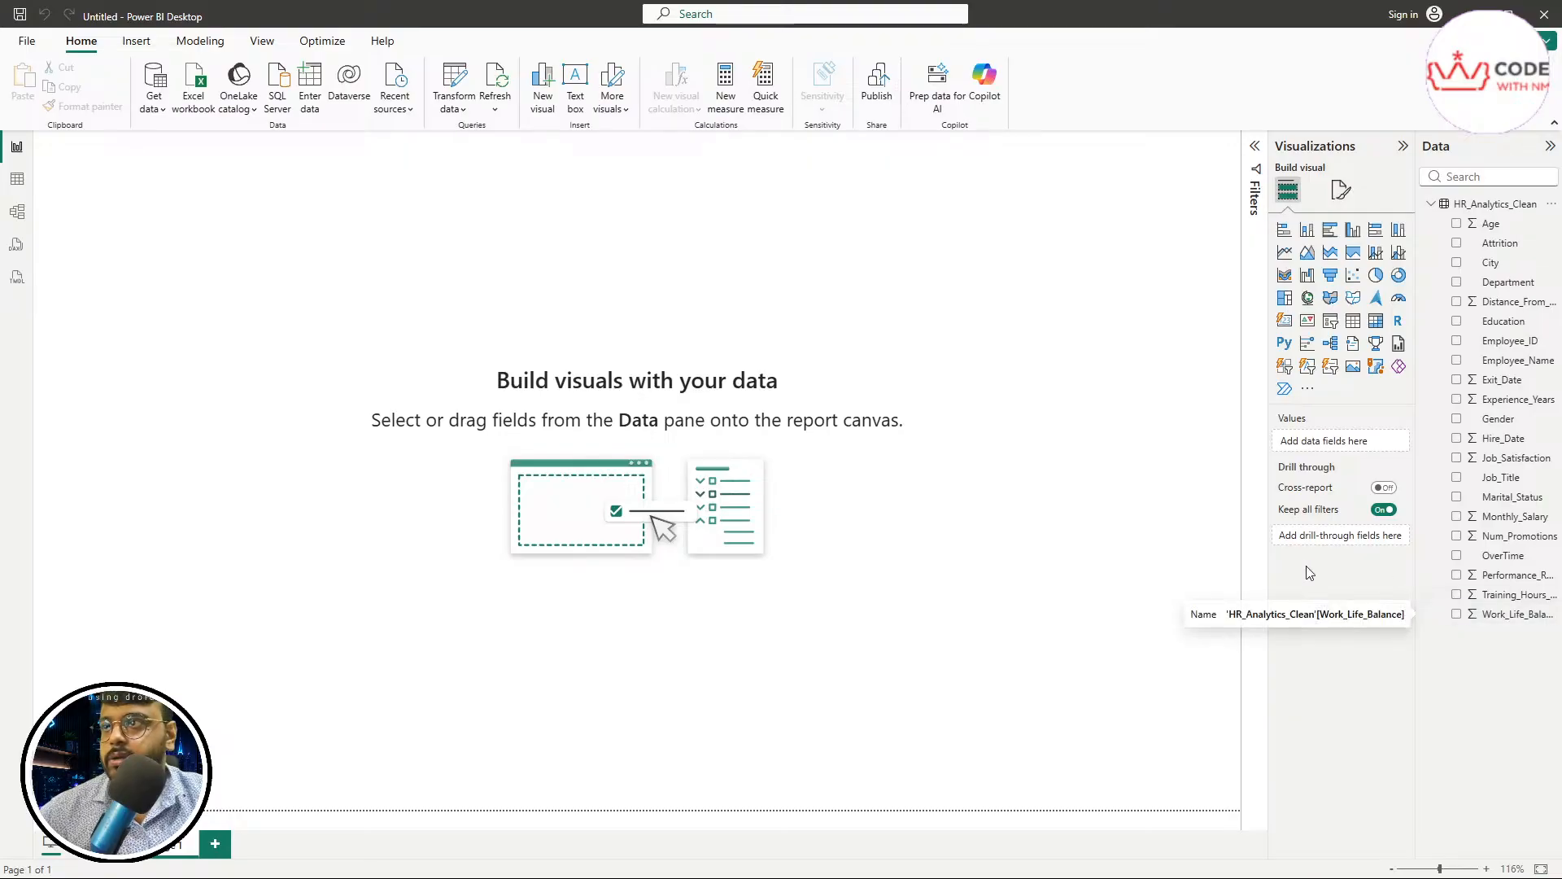
left_click_drag(1267, 454, 1164, 454)
left_click_drag(1416, 344, 1312, 349)
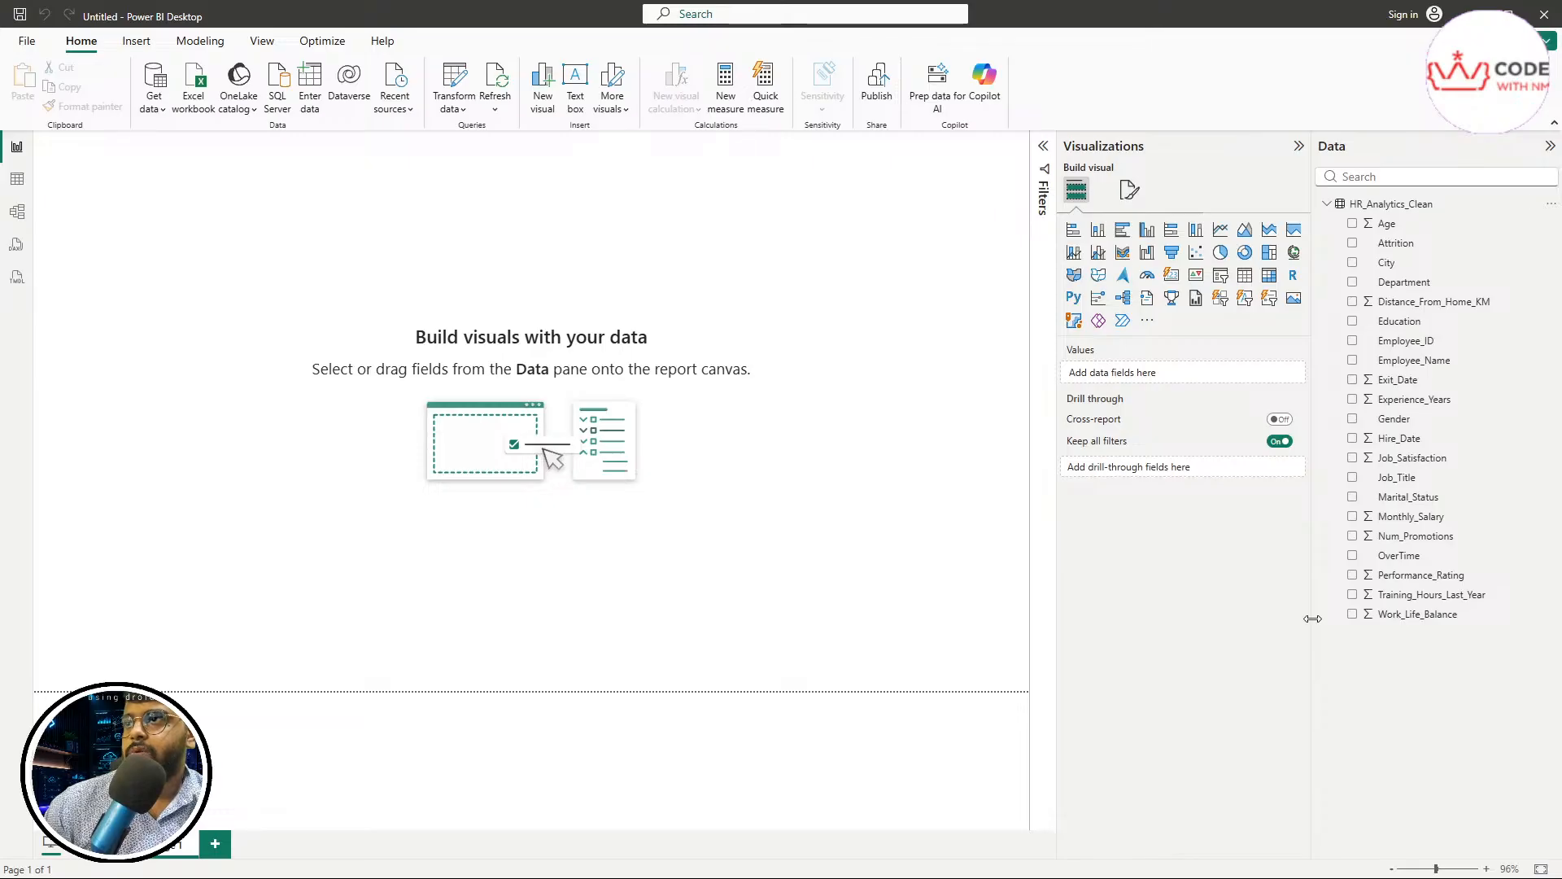
left_click_drag(1313, 619, 1370, 620)
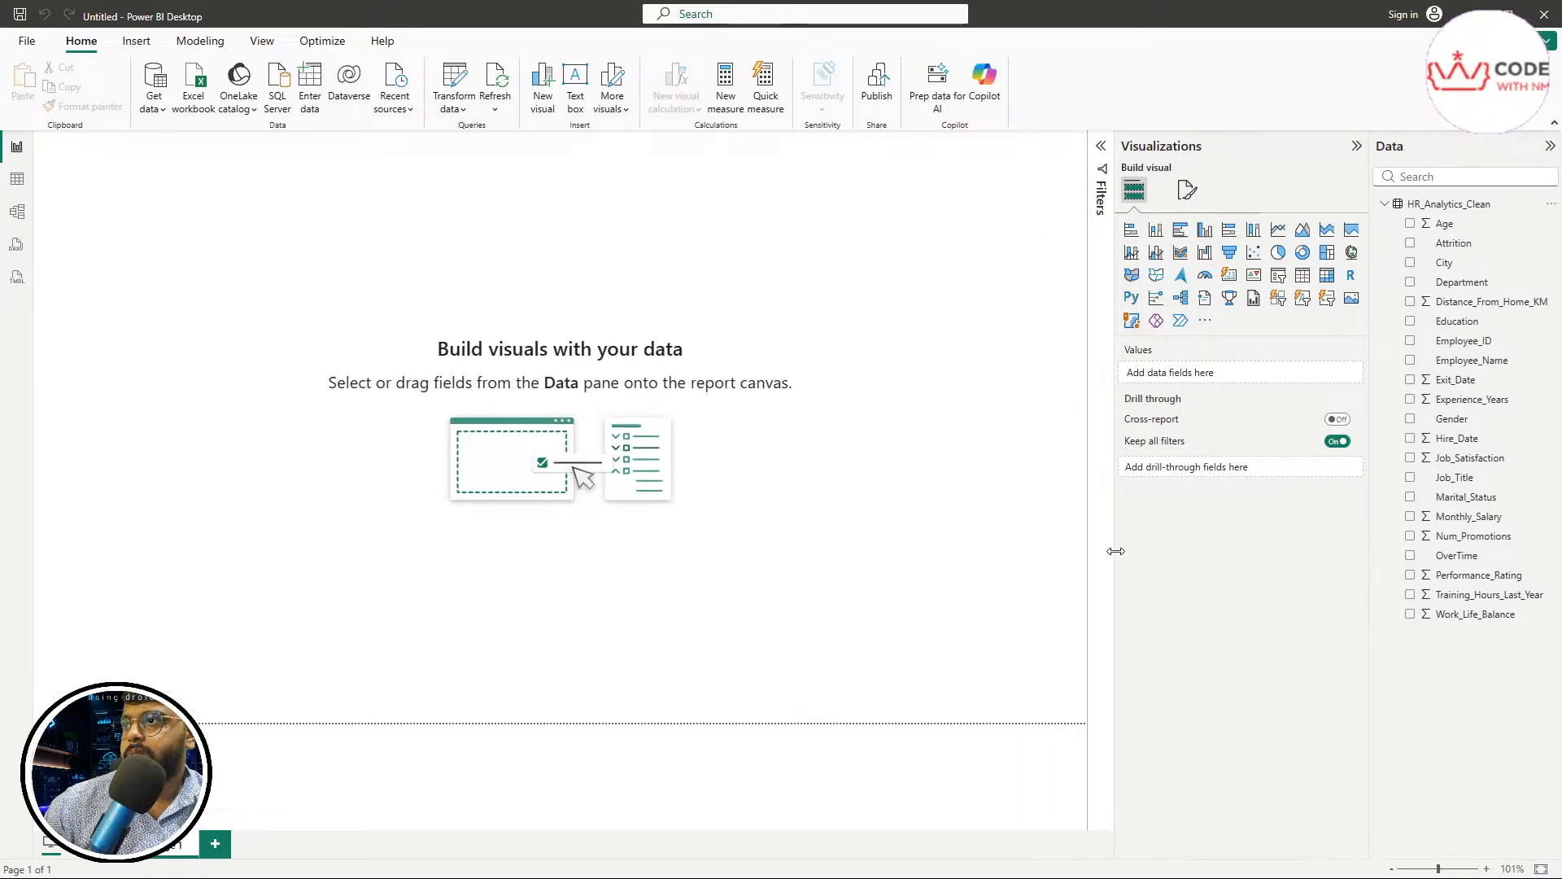
left_click_drag(1115, 551, 1148, 558)
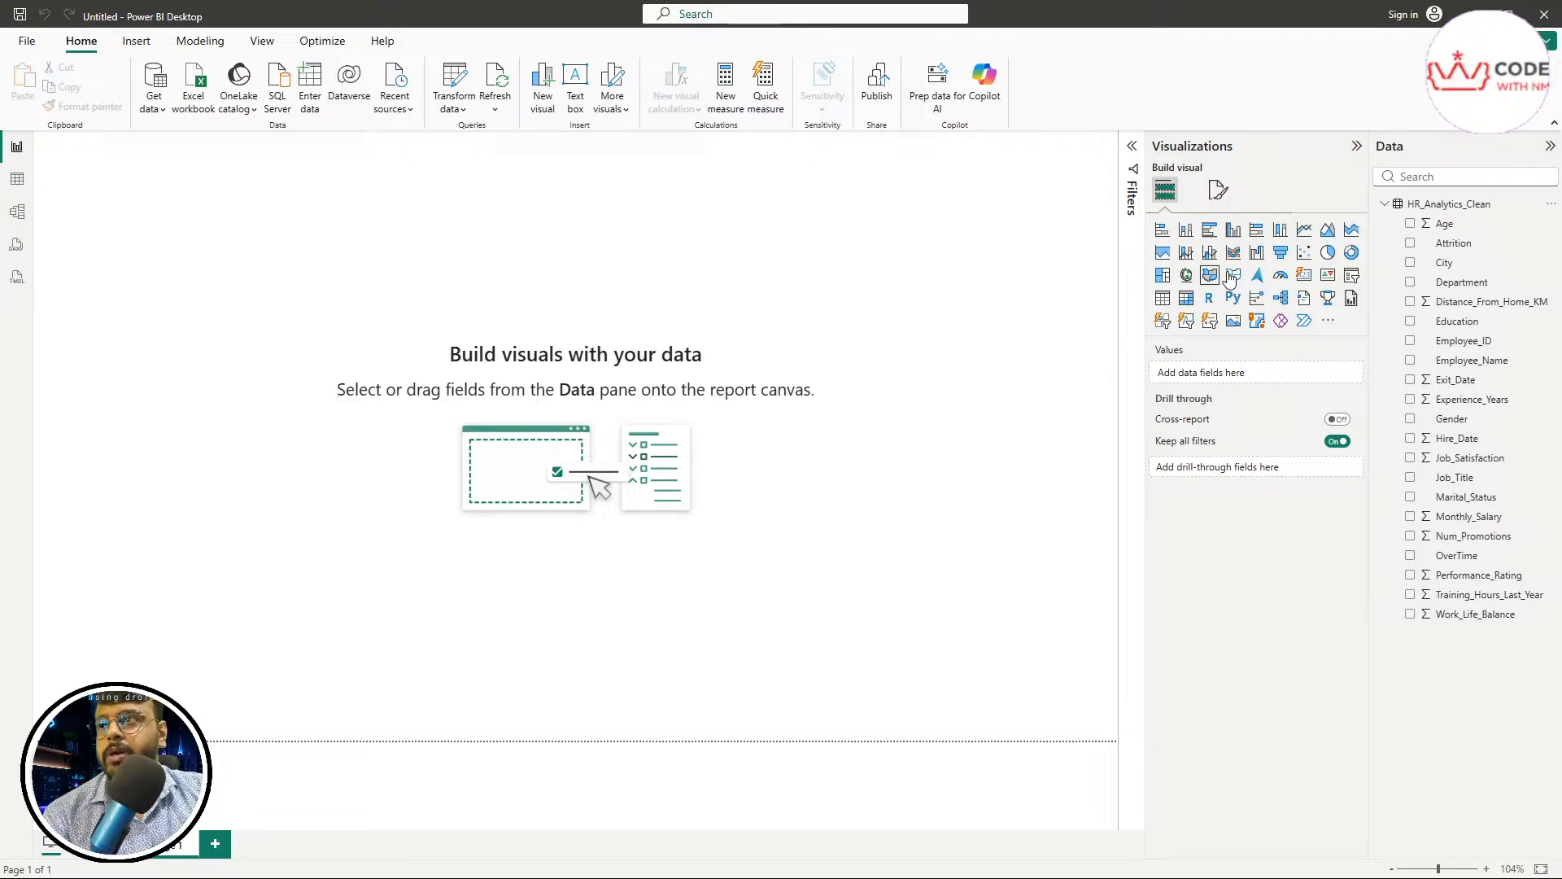
Review the options for getting more visuals, and expand the Filters pane with the HR_Analytics_Clean fields listed
left_click(1331, 322)
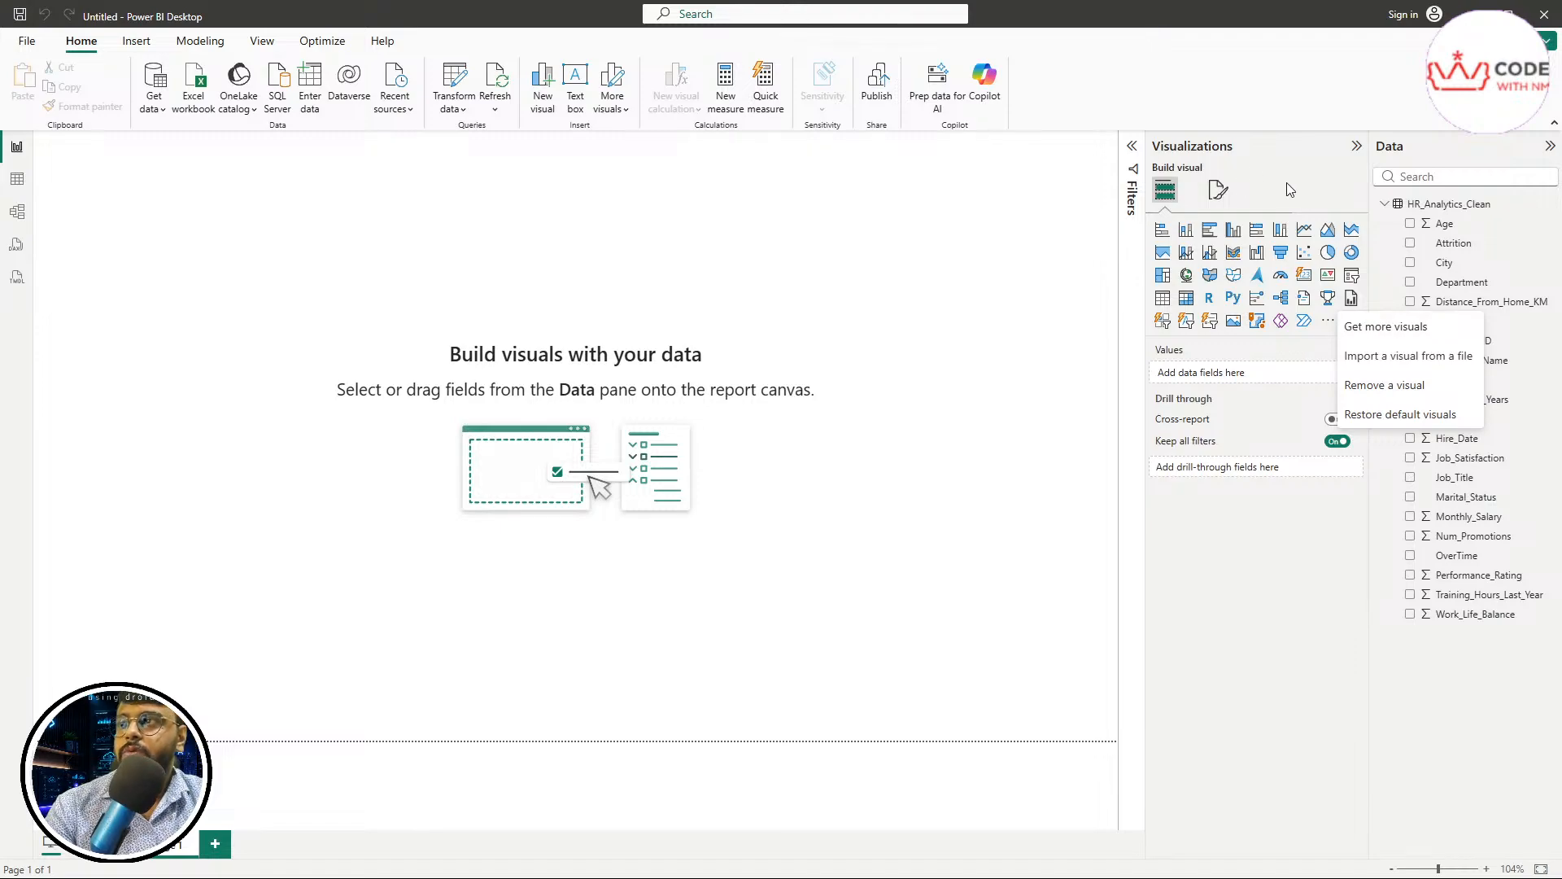
key("Escape")
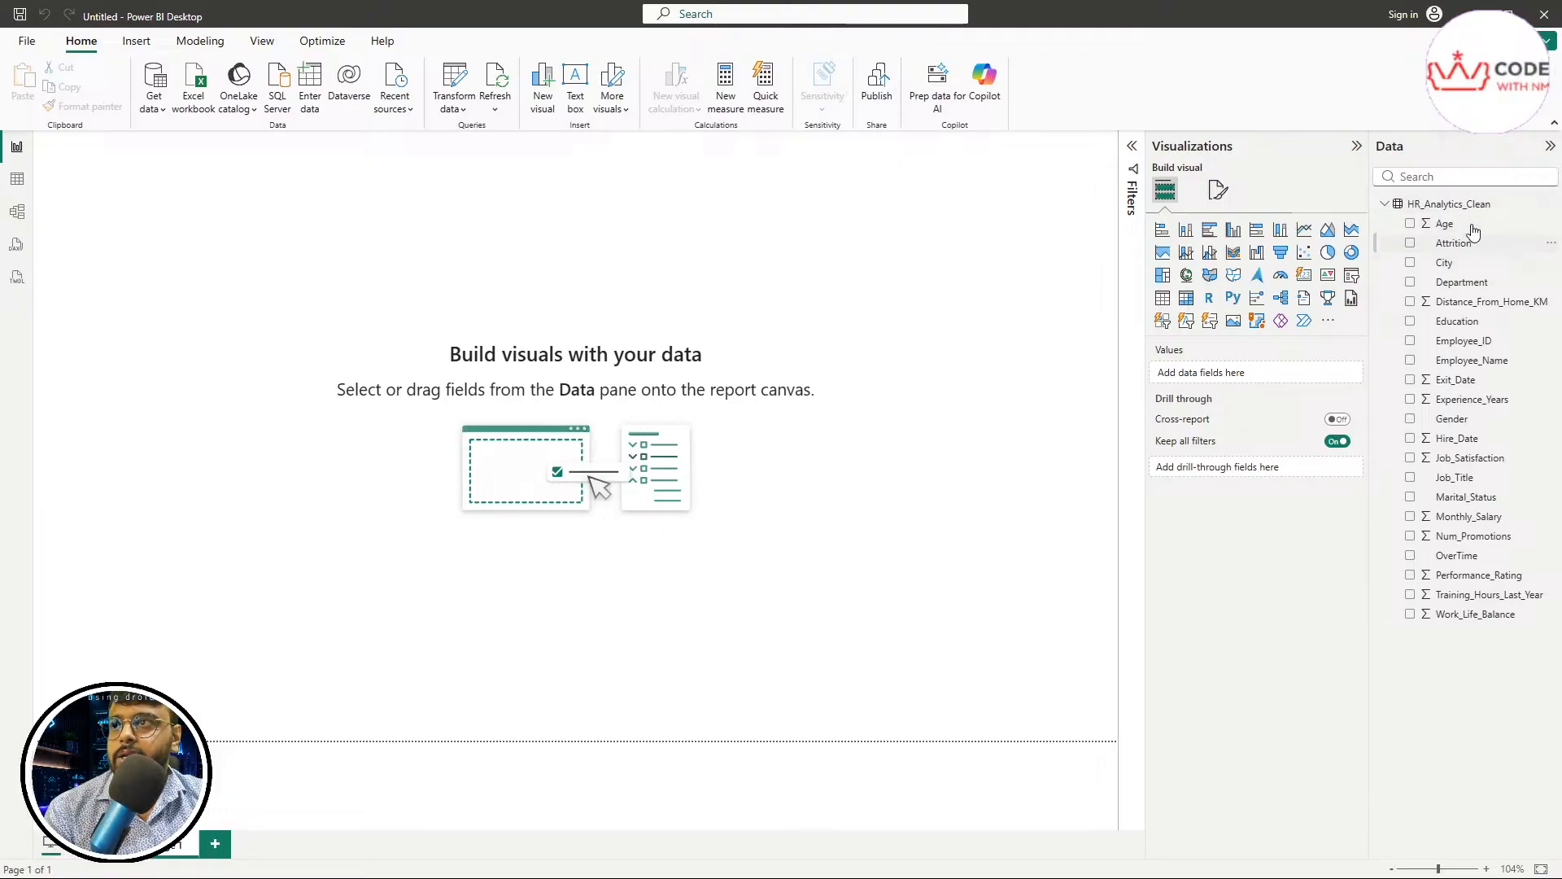
left_click(1394, 207)
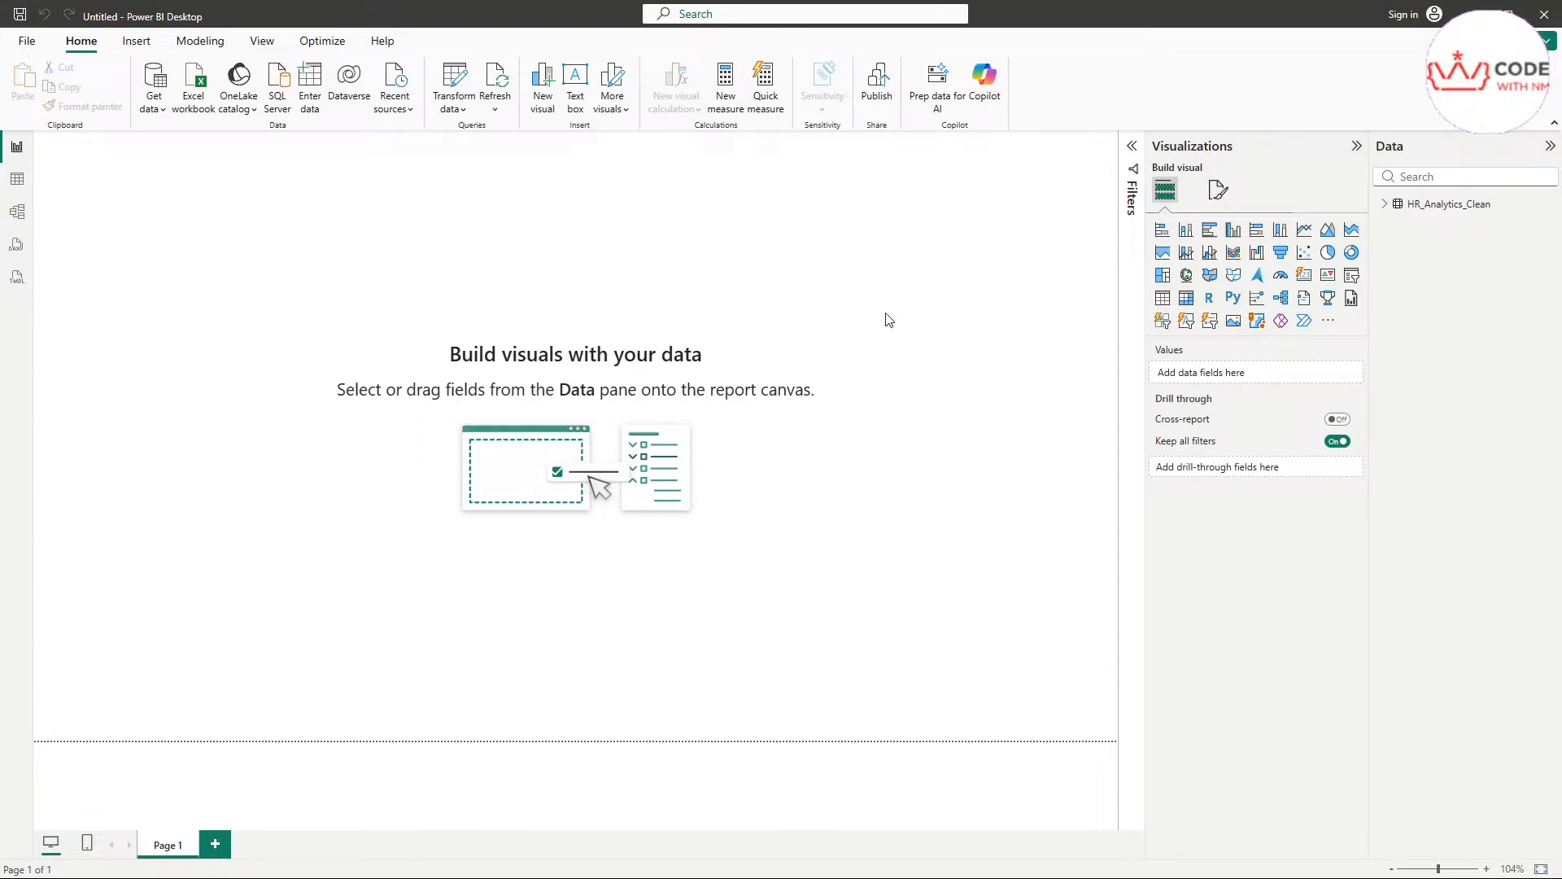
left_click(1131, 149)
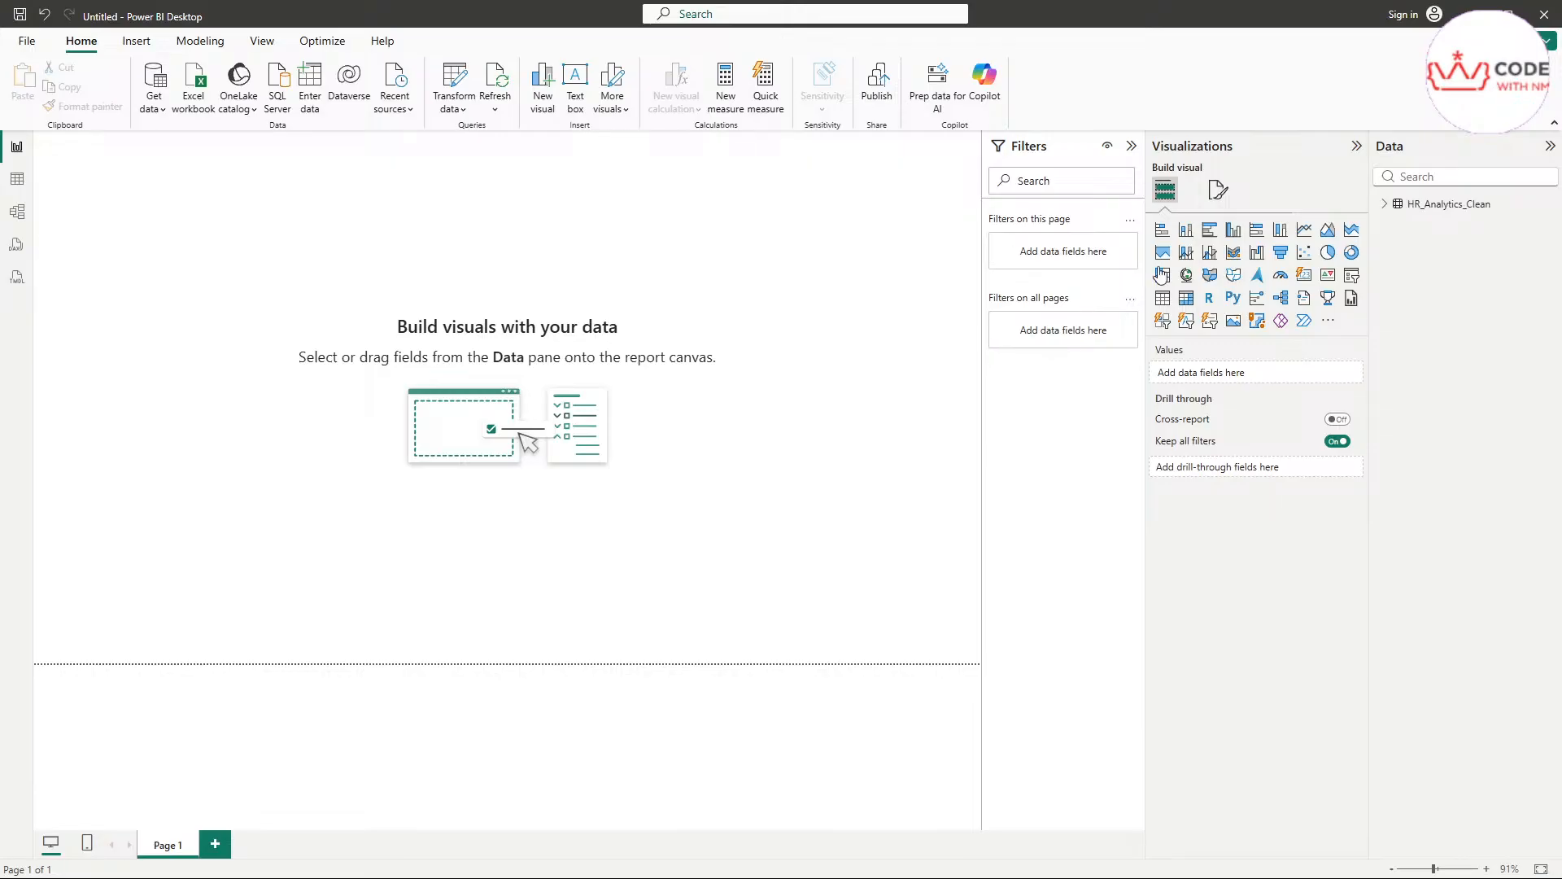
left_click(1385, 204)
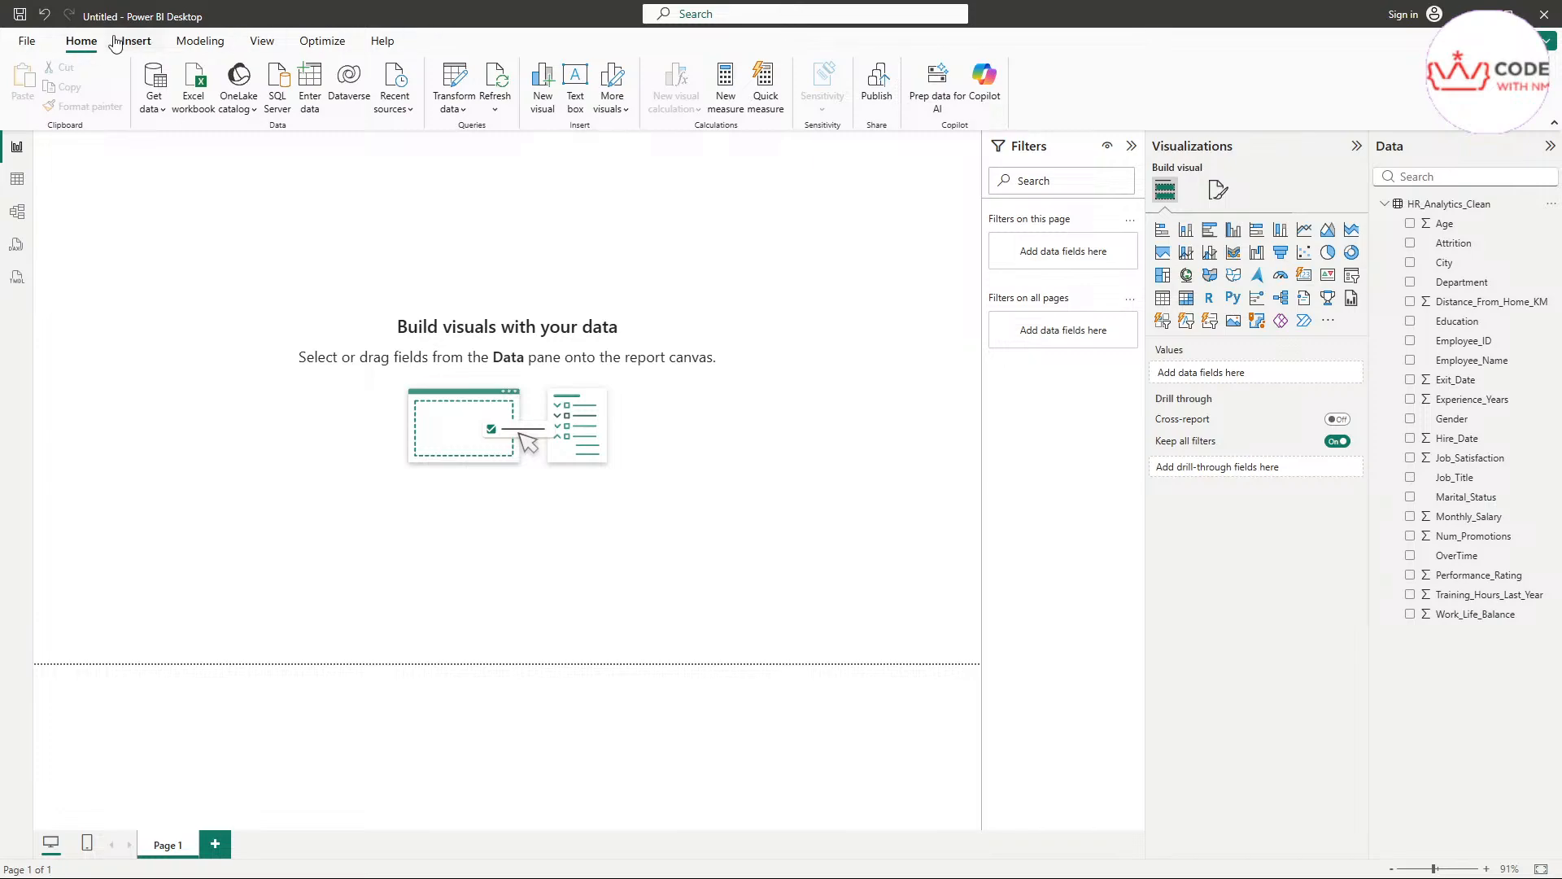
left_click(27, 42)
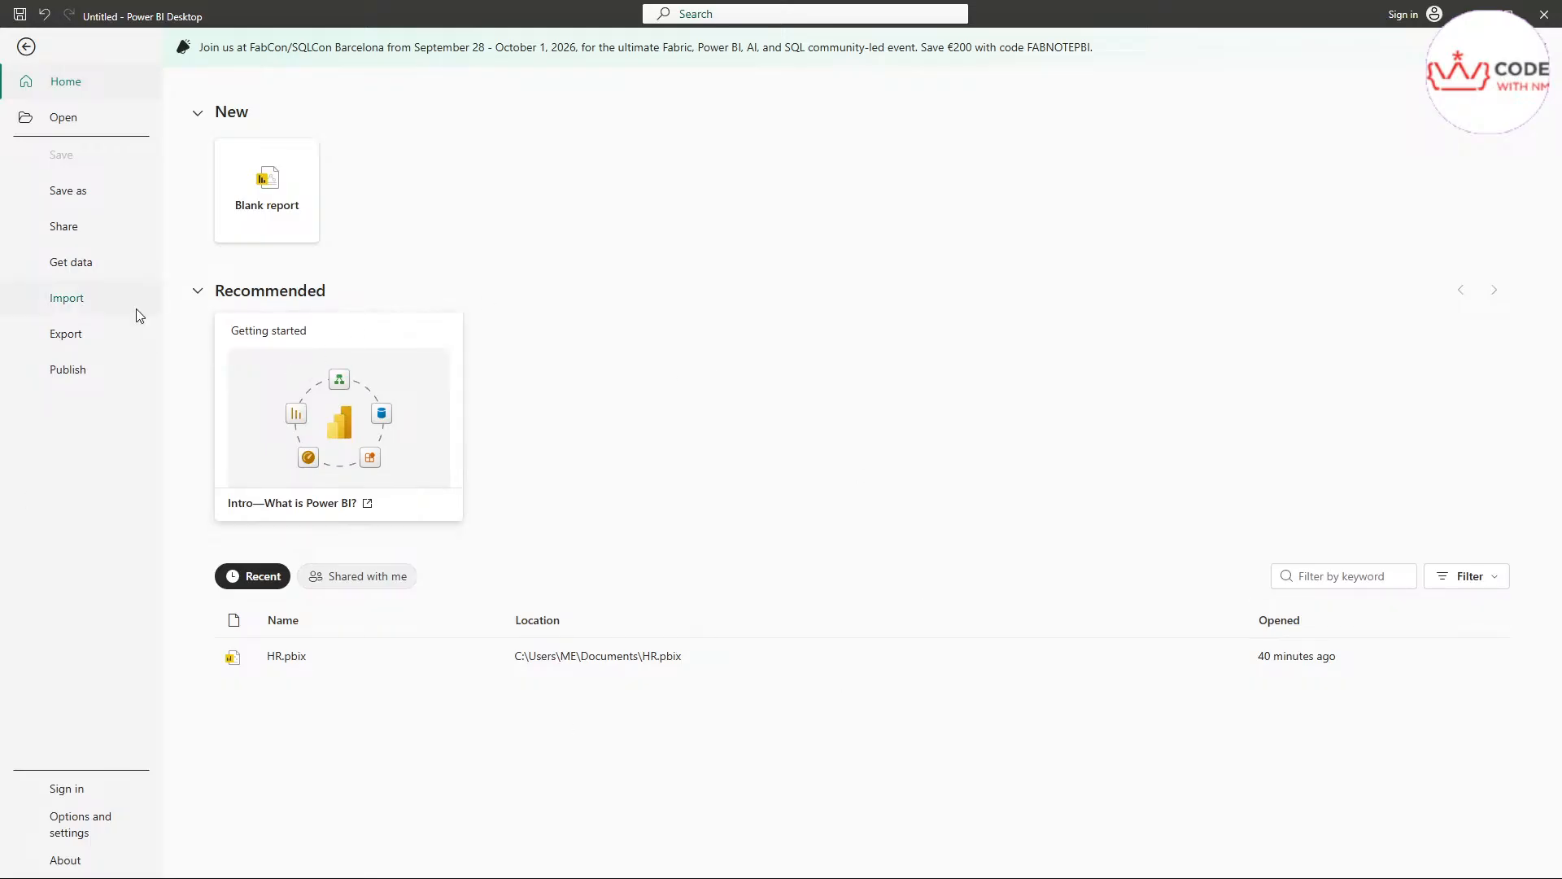
left_click(27, 49)
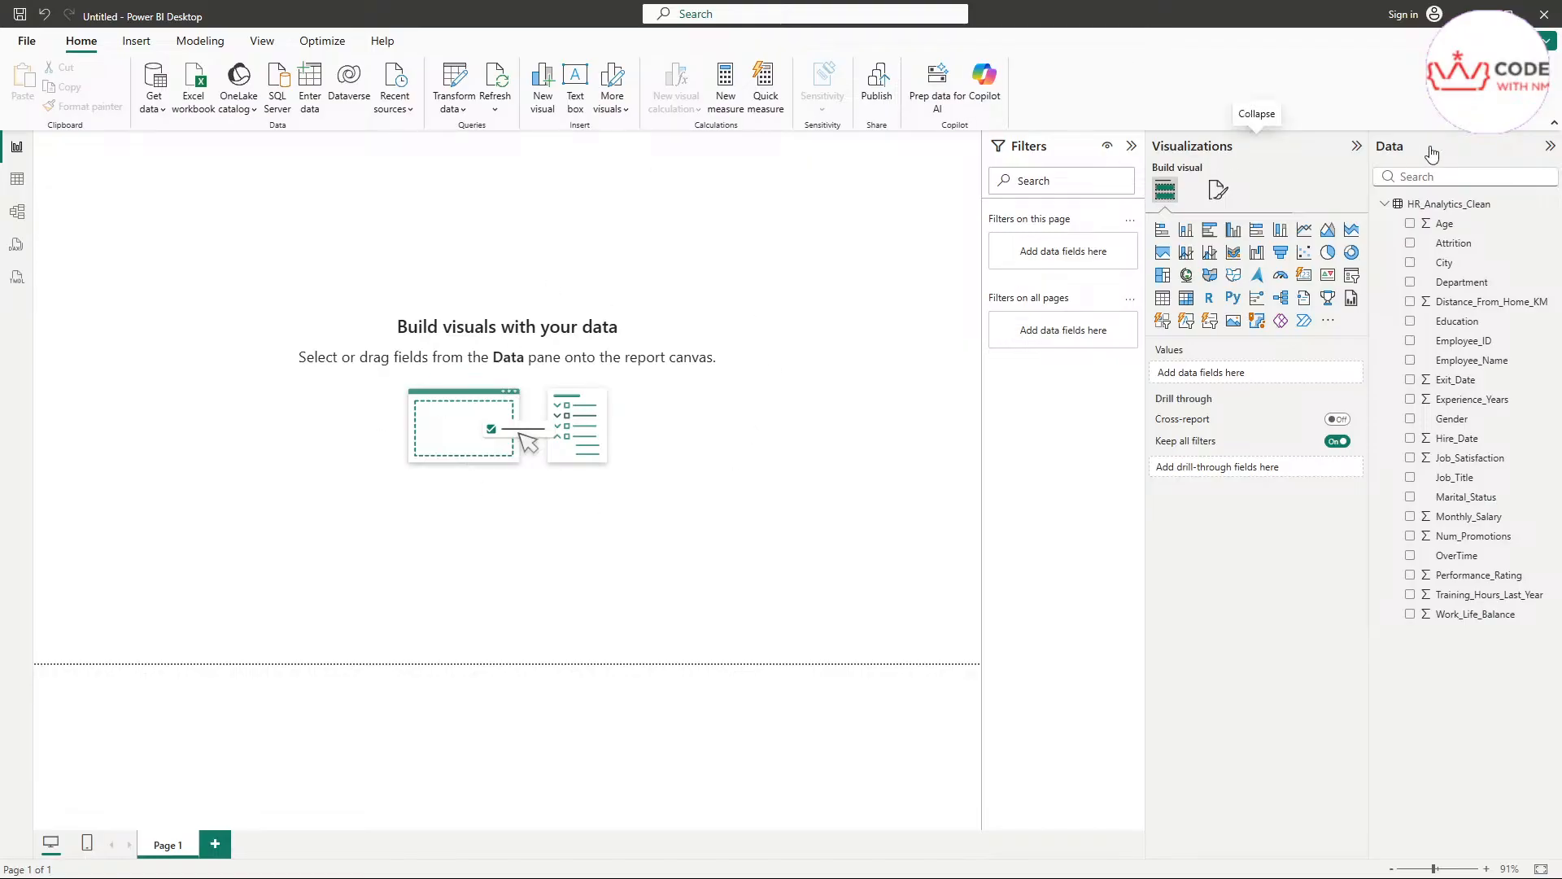
left_click(137, 41)
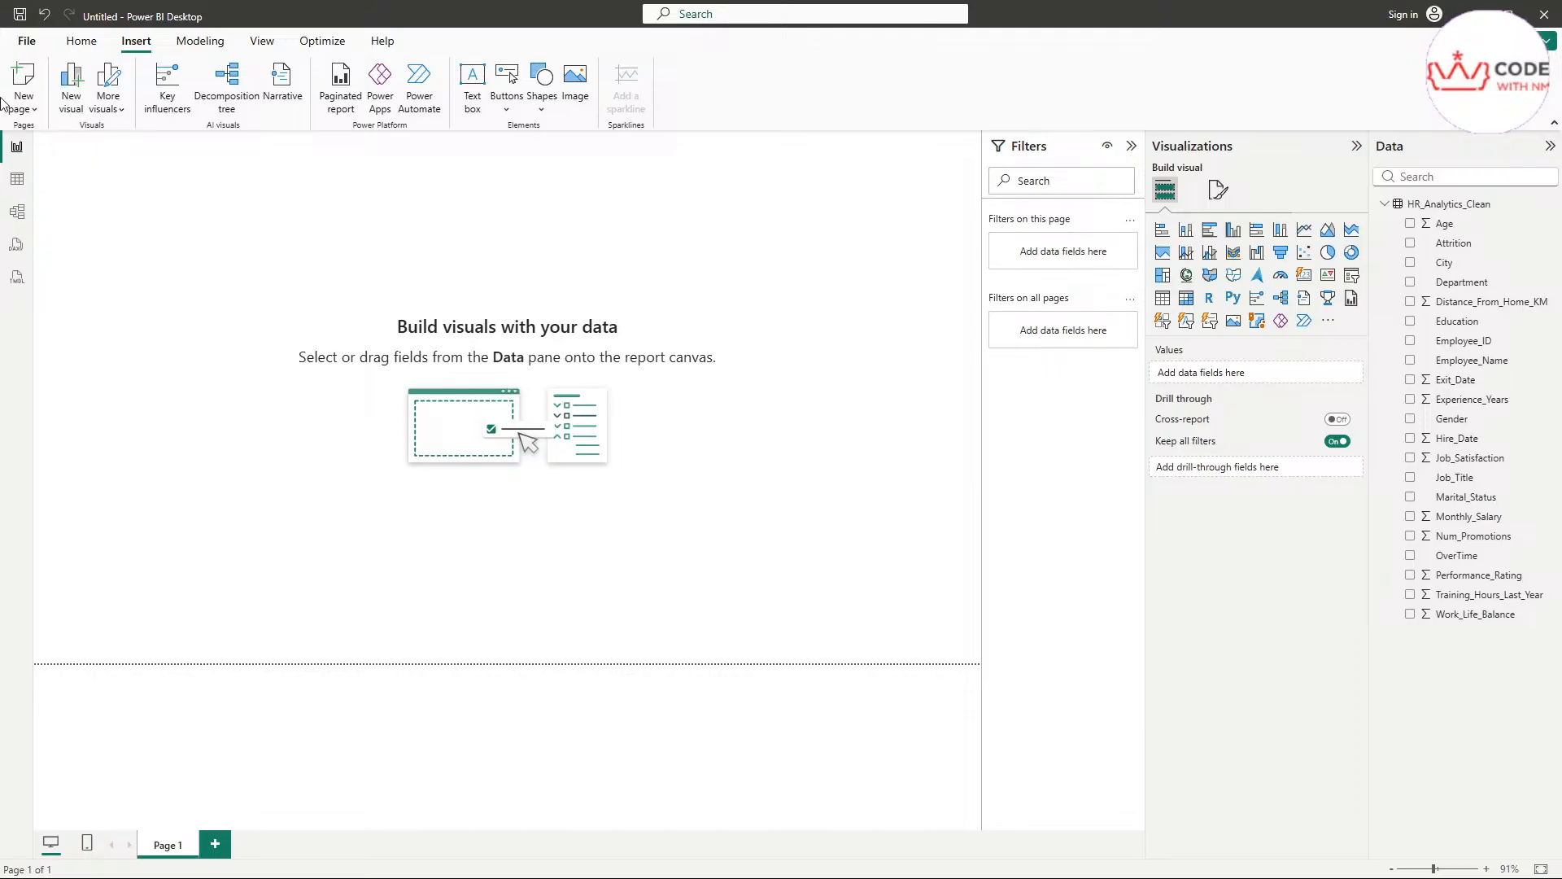
left_click(192, 48)
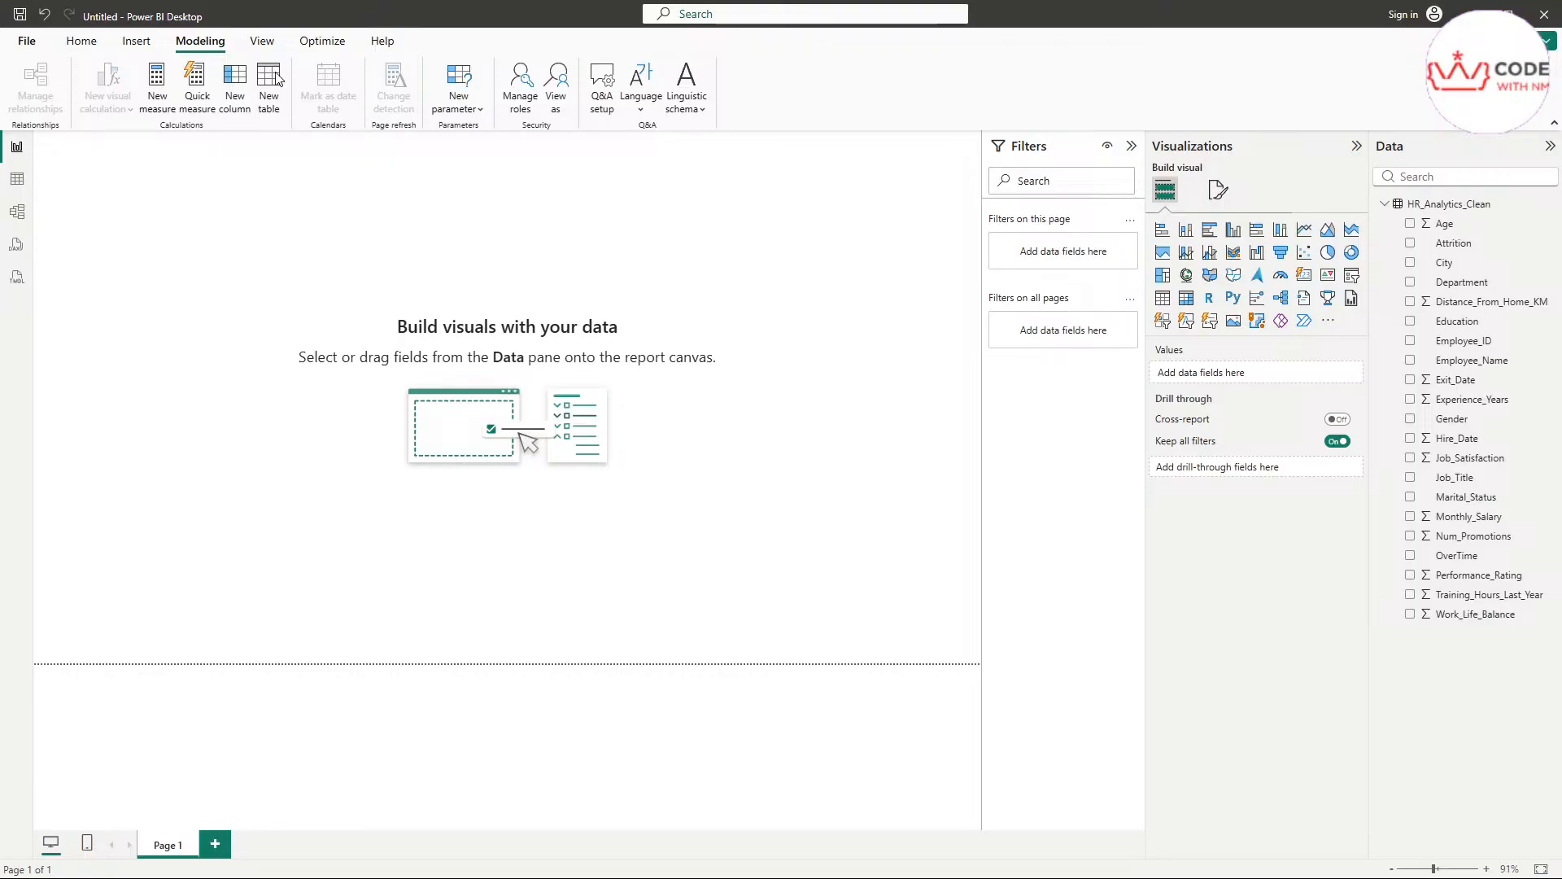
Review the report theme gallery, and try the Gridlines and Snap to grid page options before switching them off again
left_click(262, 41)
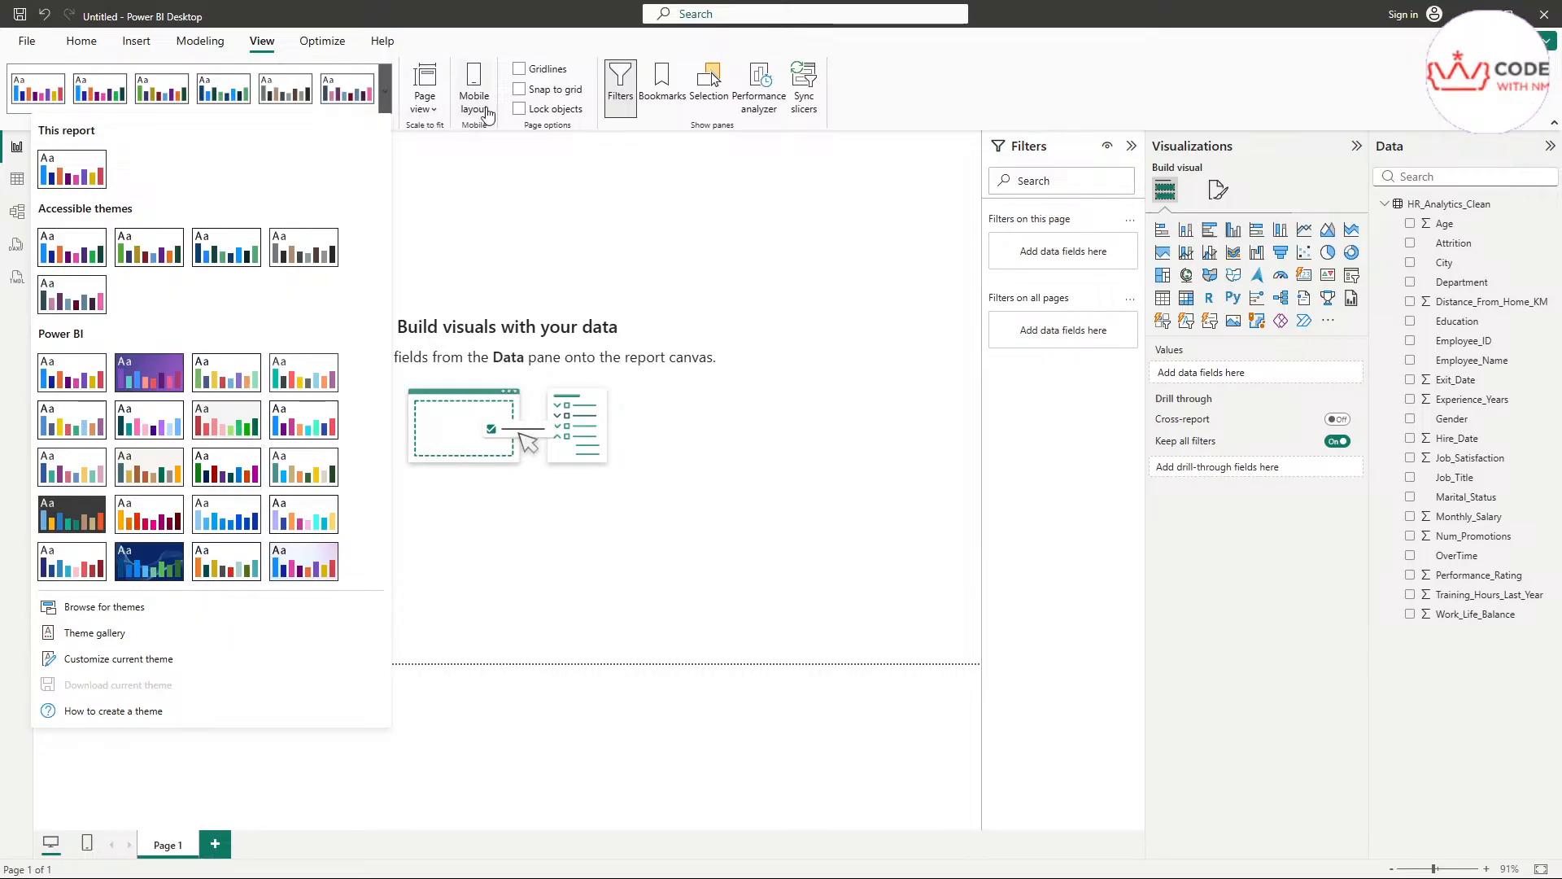
left_click(998, 75)
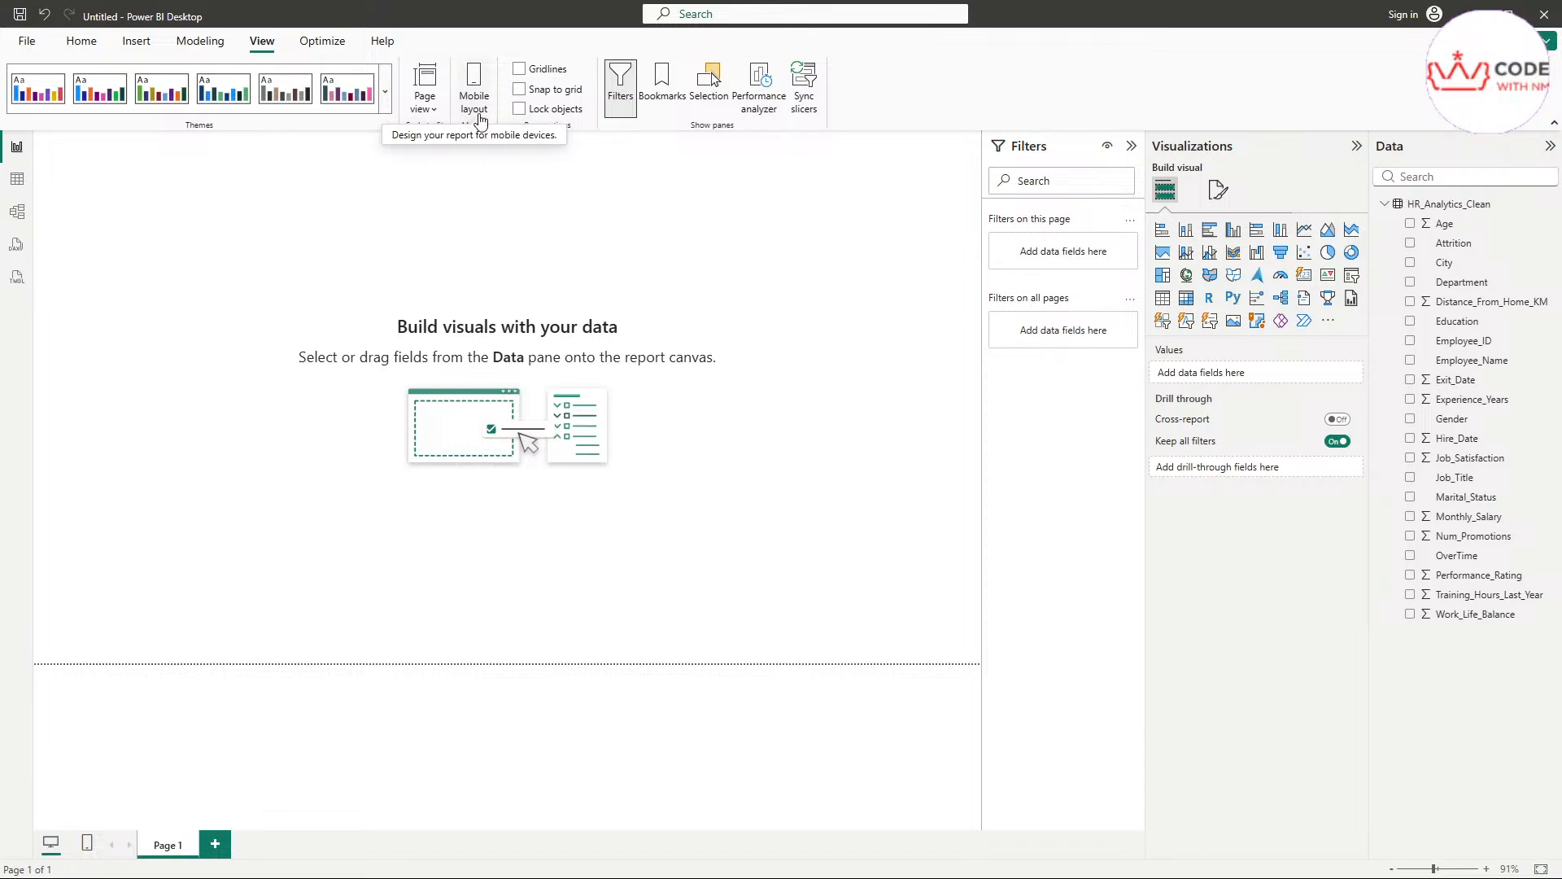
left_click(520, 72)
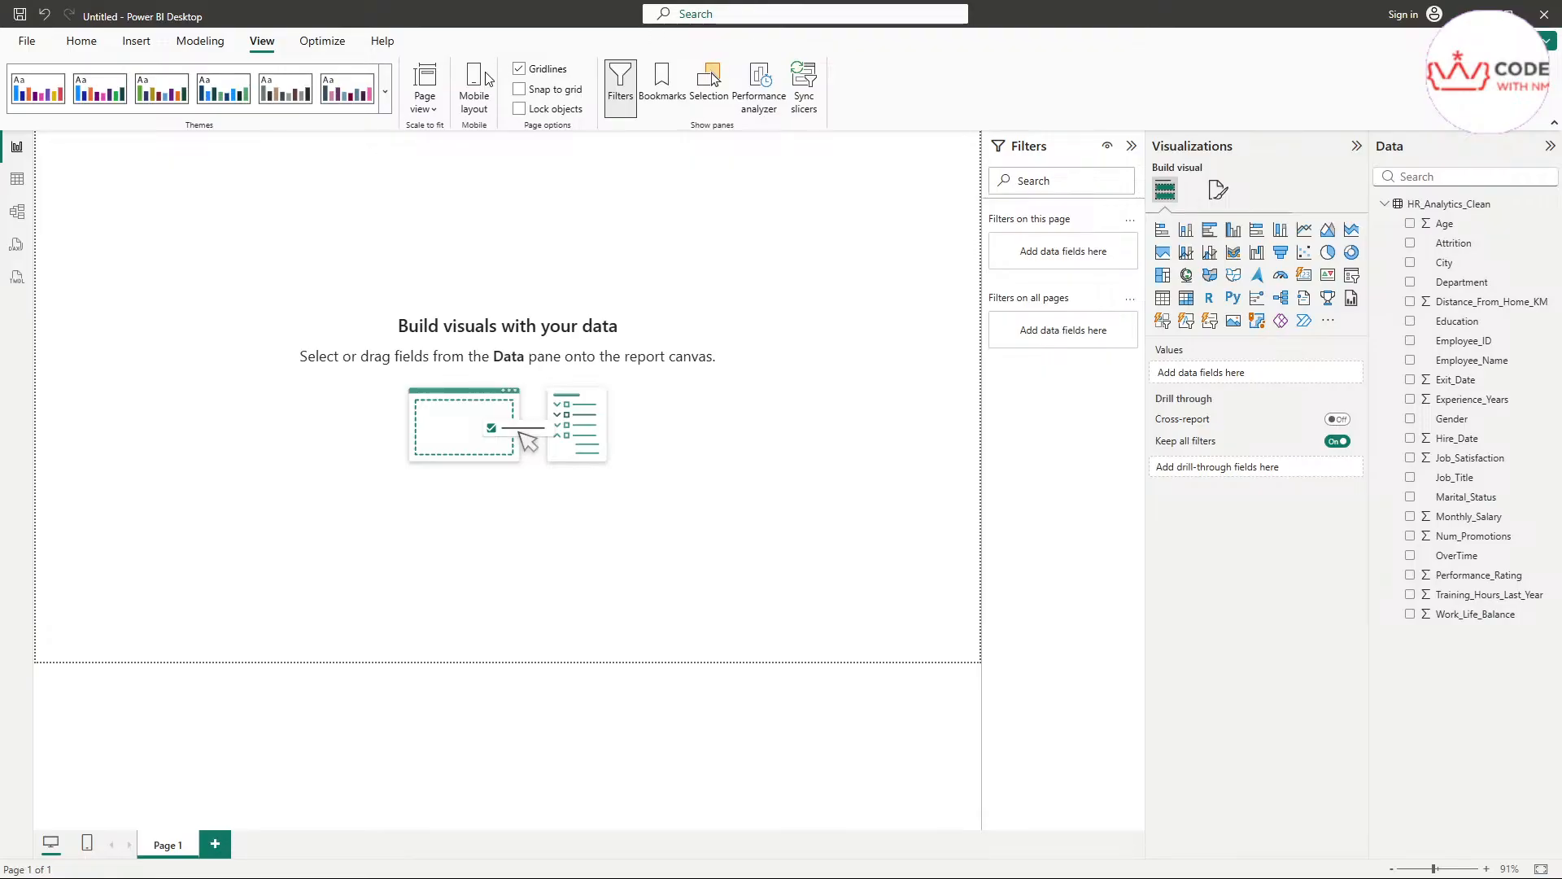
left_click(520, 90)
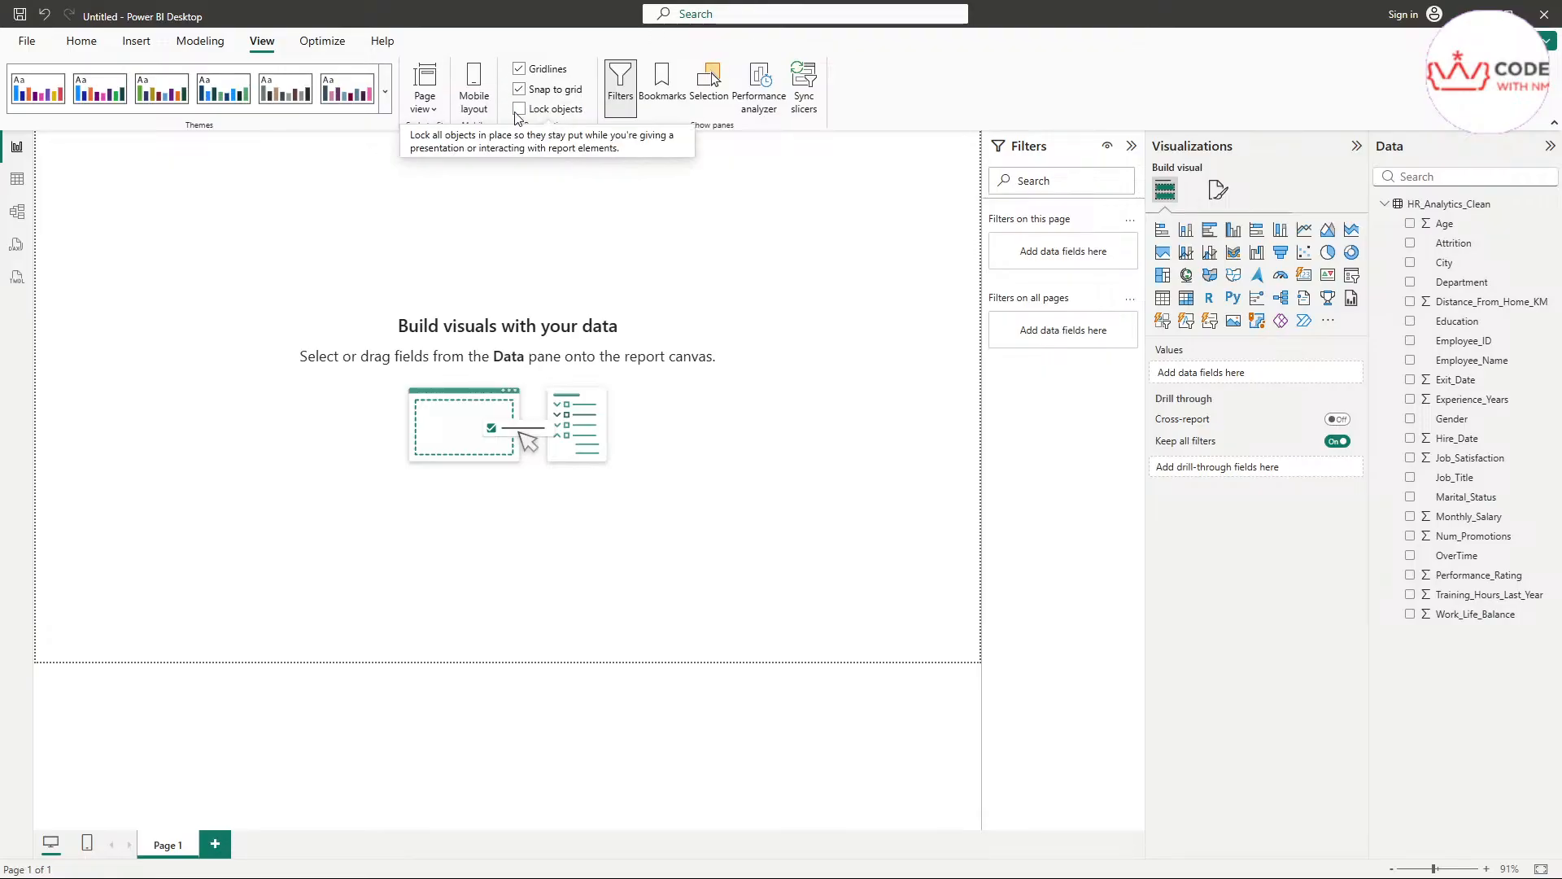
left_click(520, 70)
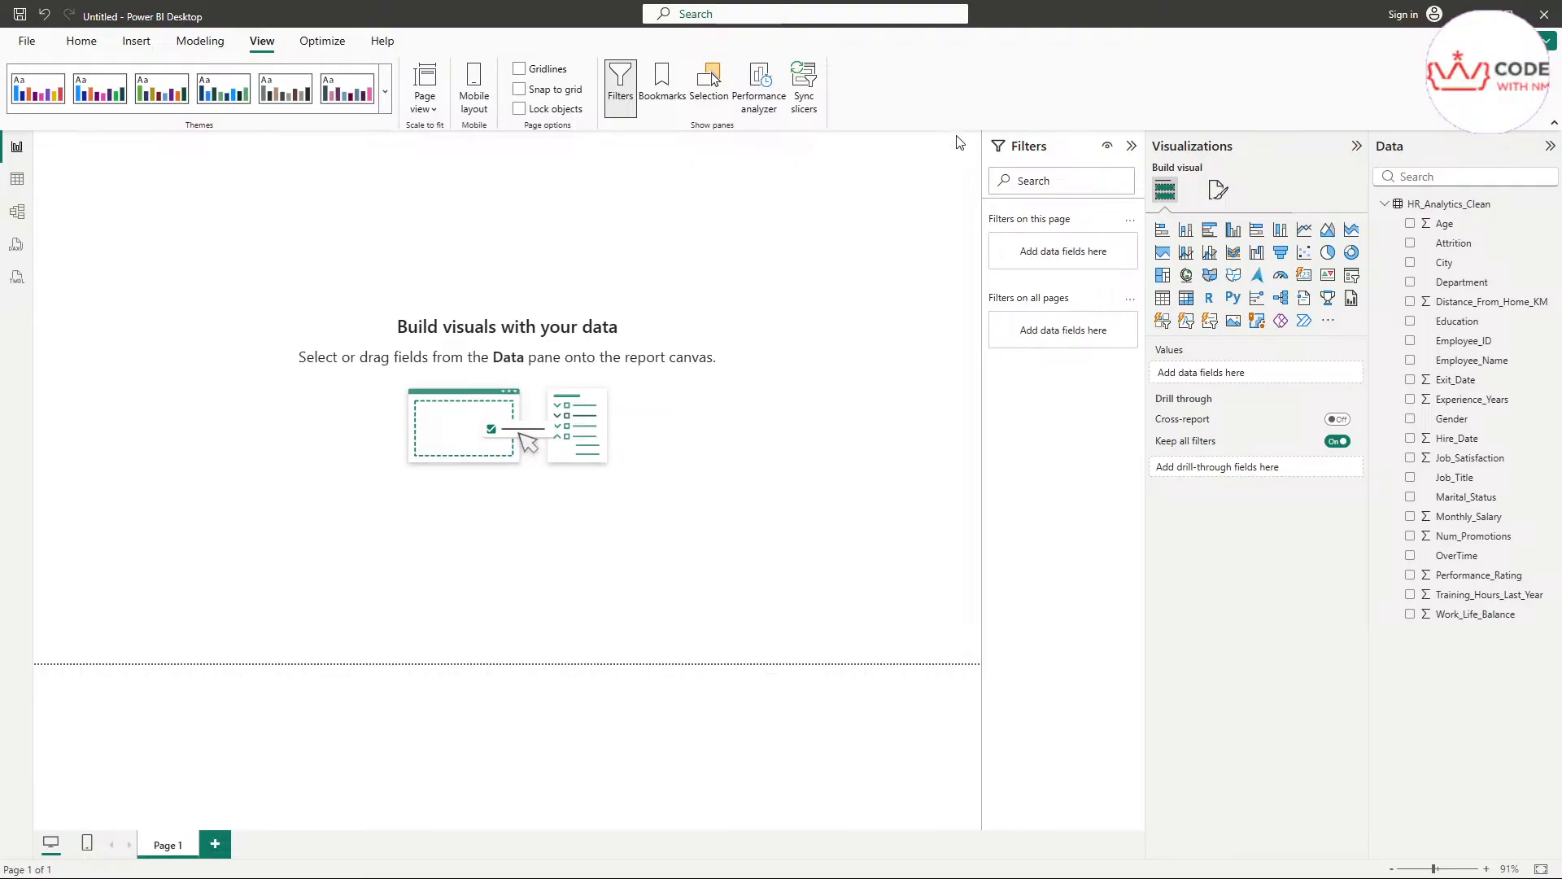
Look over the Optimize and Home commands, and preview the mobile layout of Page 1 before returning to the desktop layout
left_click(324, 51)
left_click(85, 47)
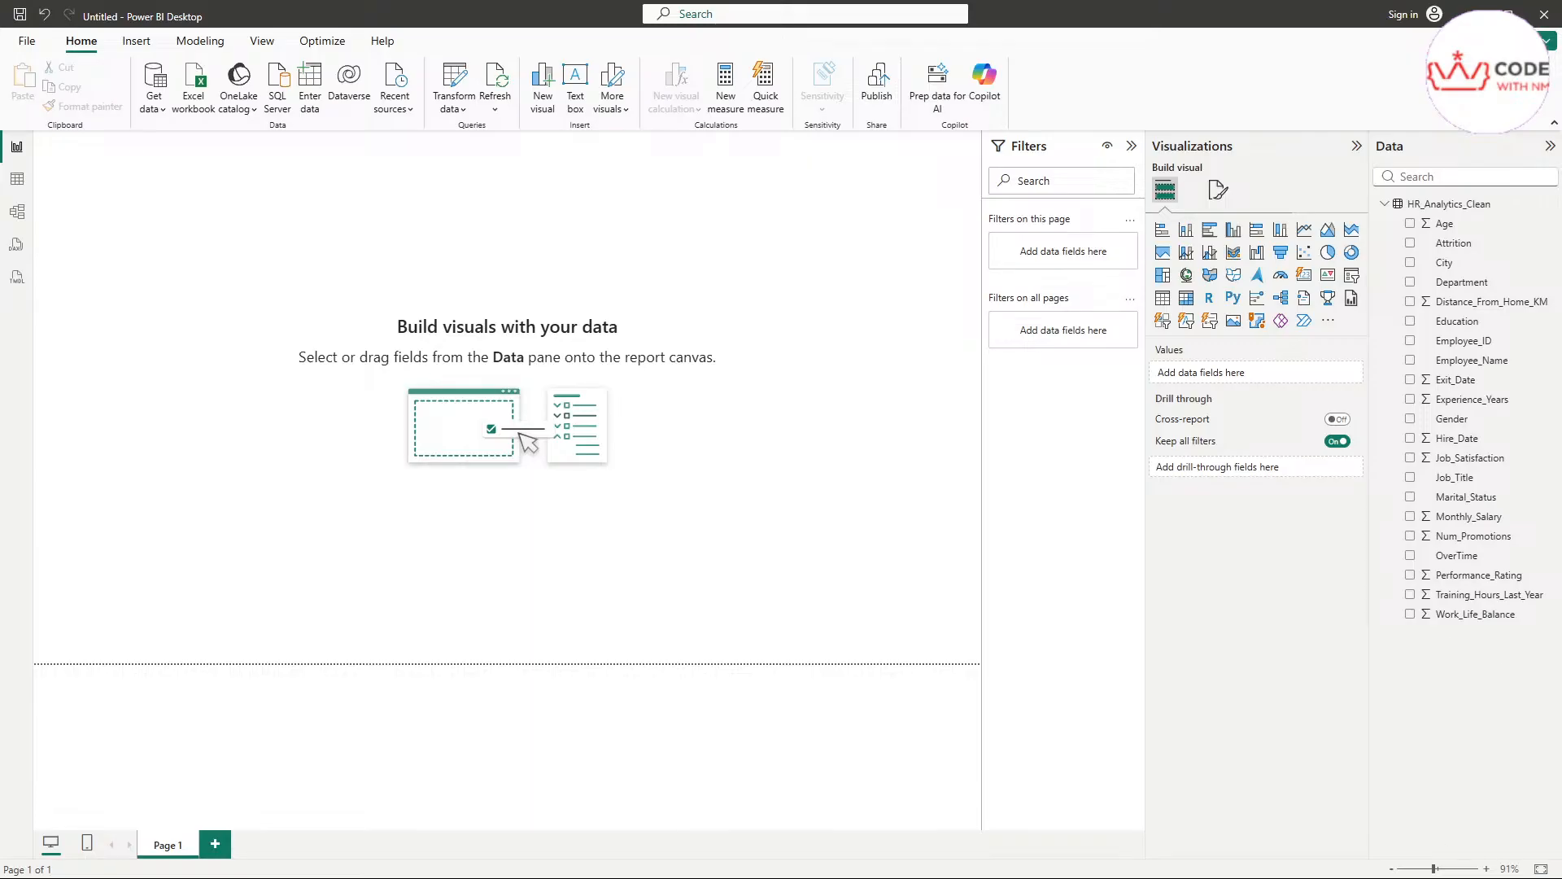
left_click(87, 848)
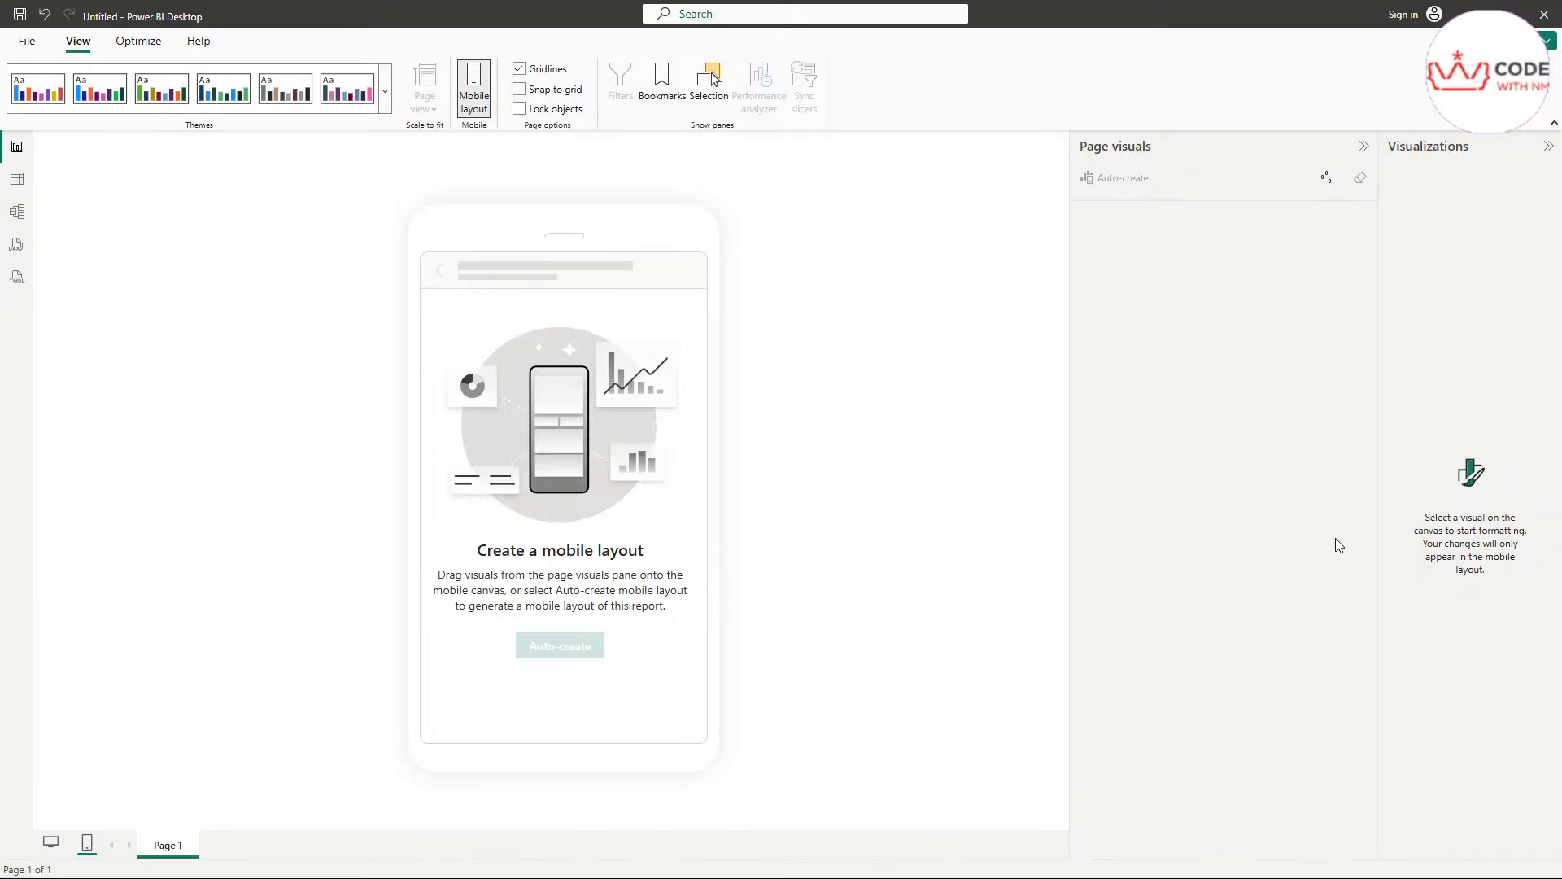
left_click(50, 847)
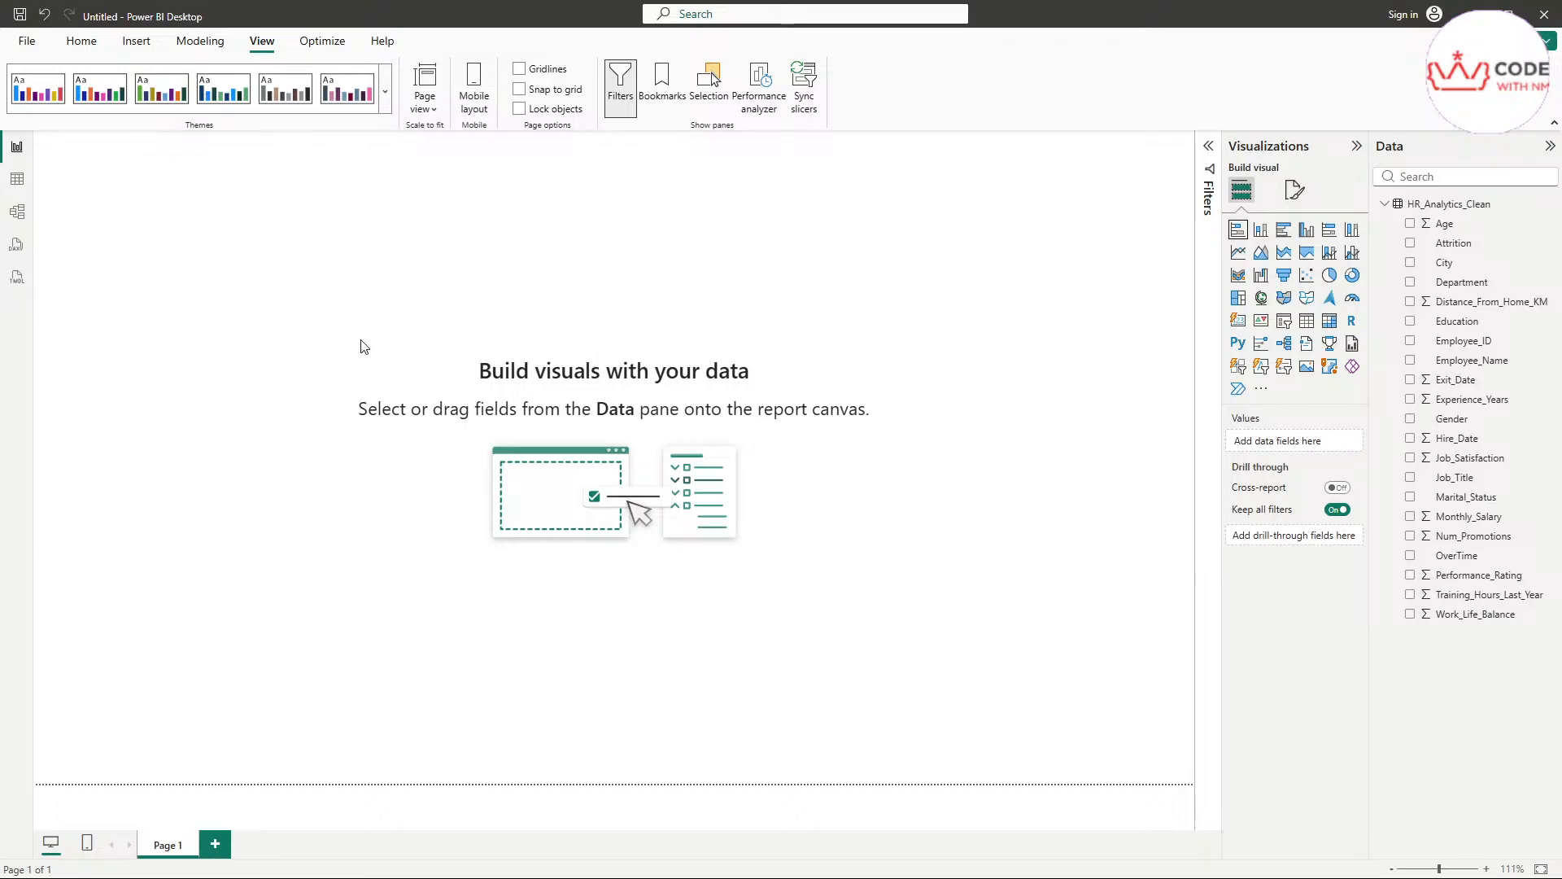
Add an empty stacked bar chart to the page as a trial and delete it
left_click(1238, 232)
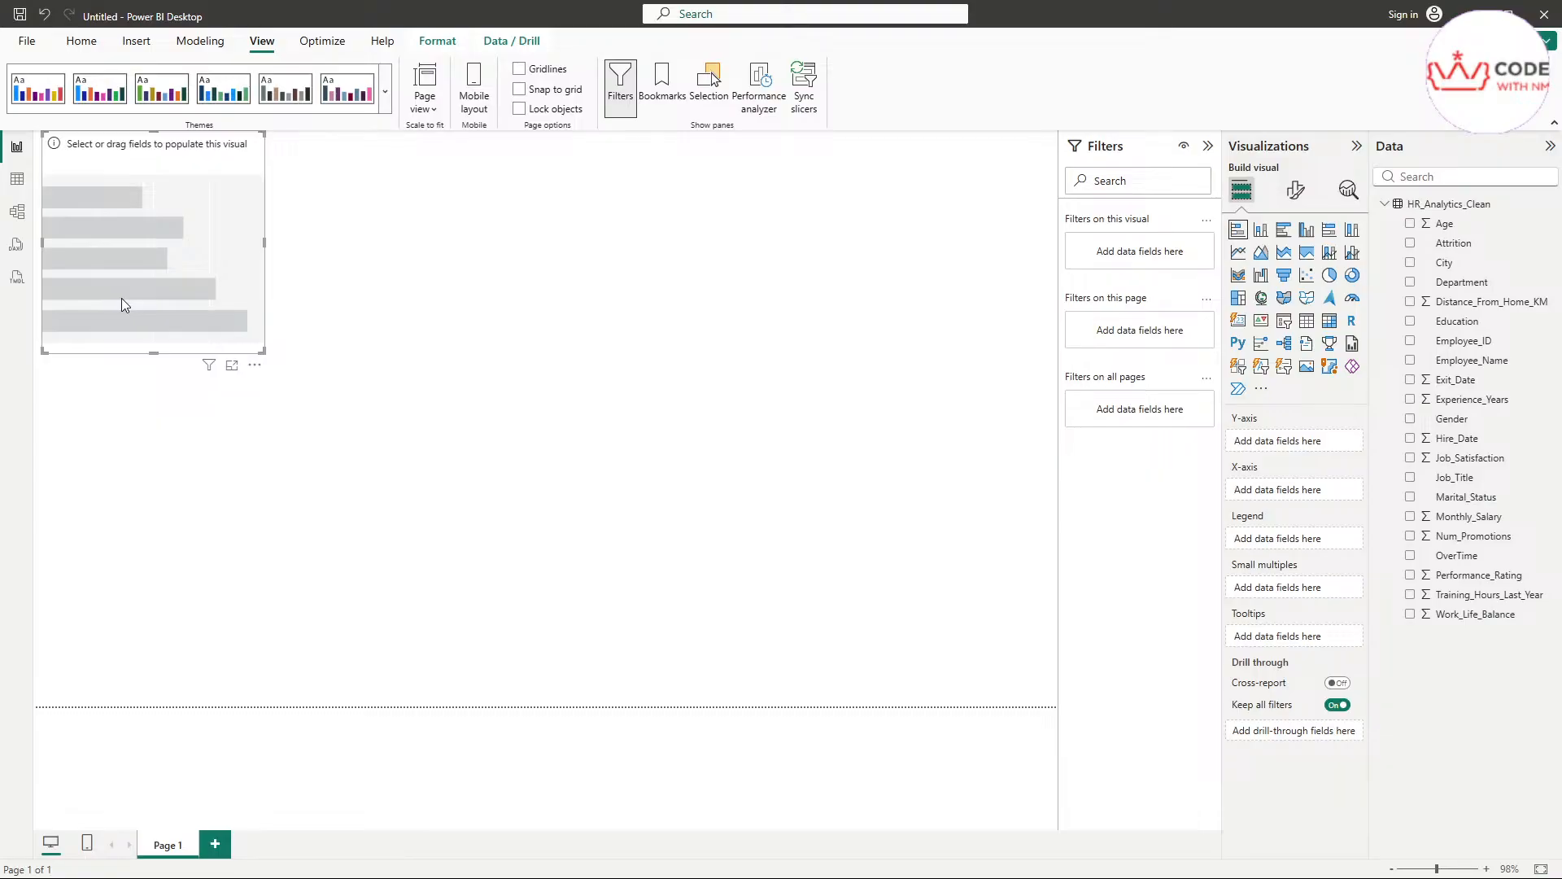
key("Delete")
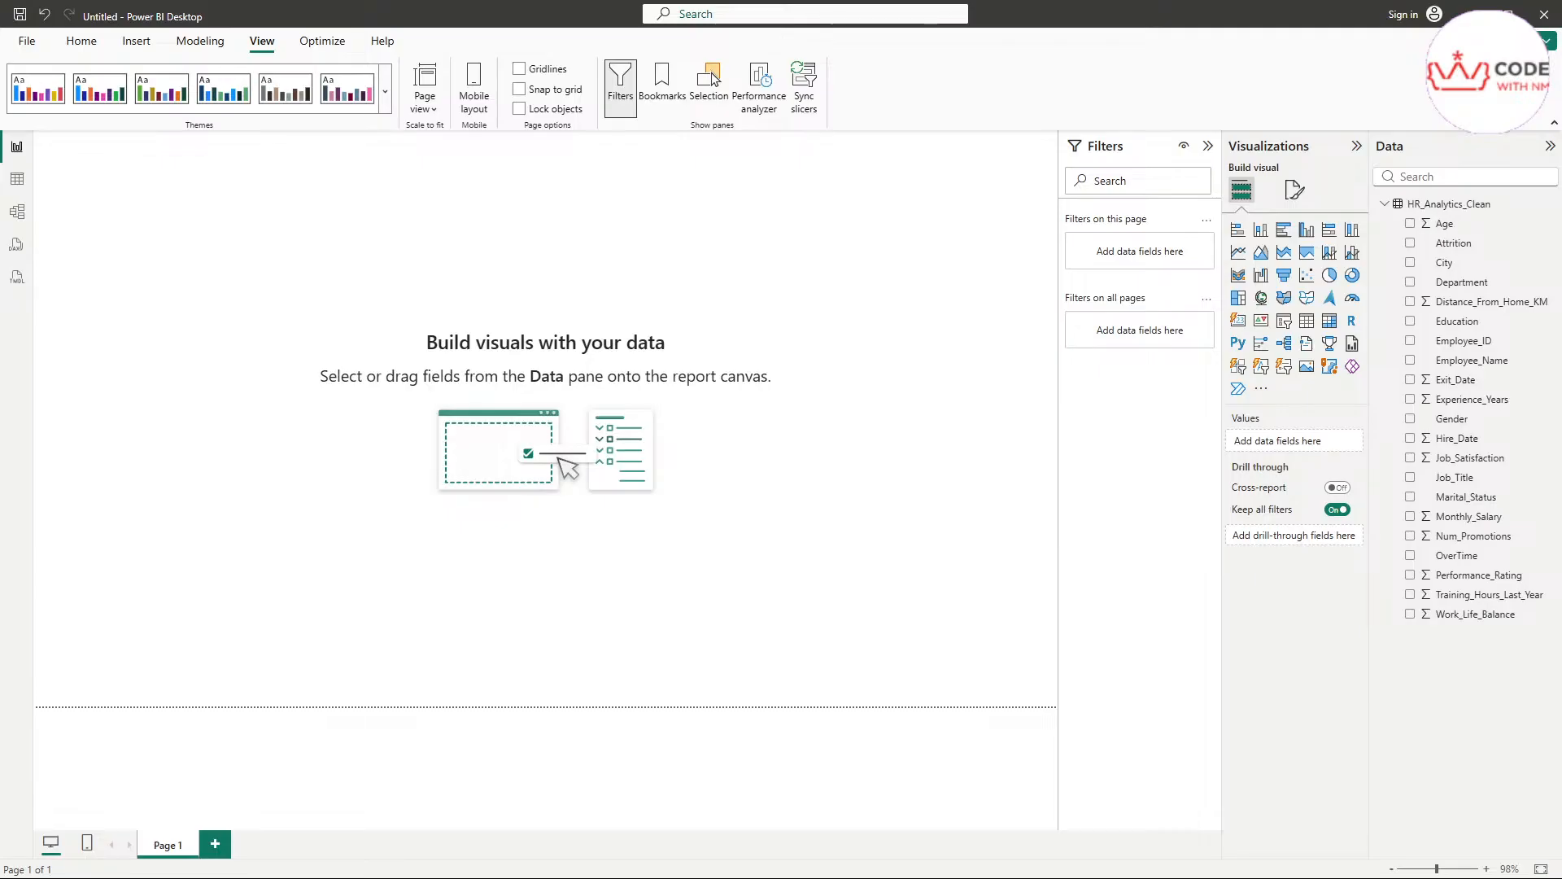
left_click(86, 41)
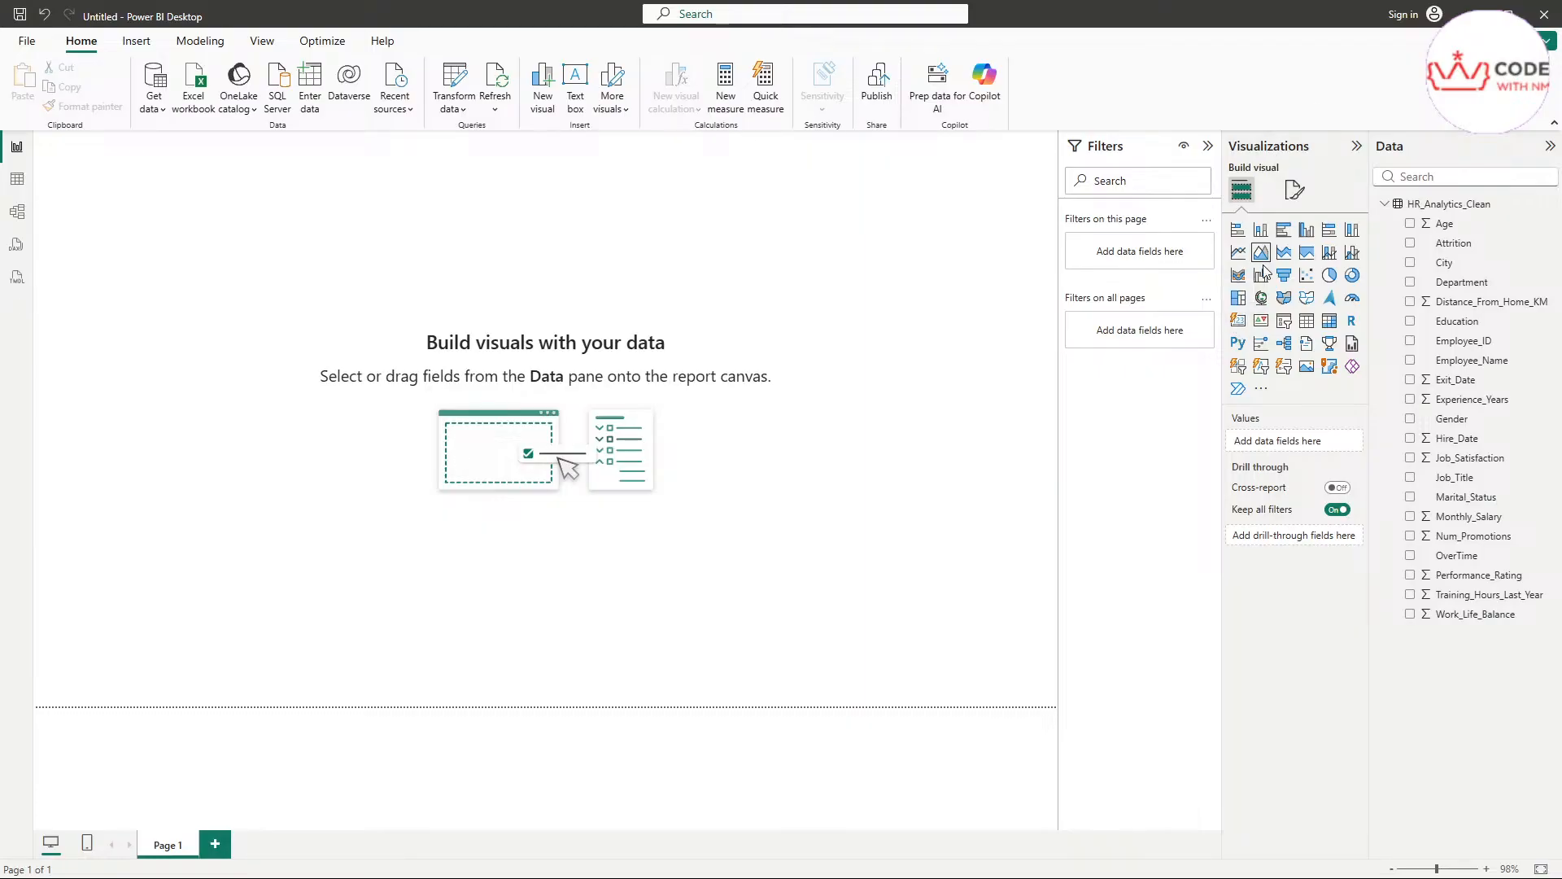
Add a Card visual with the Employee_ID and Employee_Name fields and enlarge it across most of the page
left_click(1241, 329)
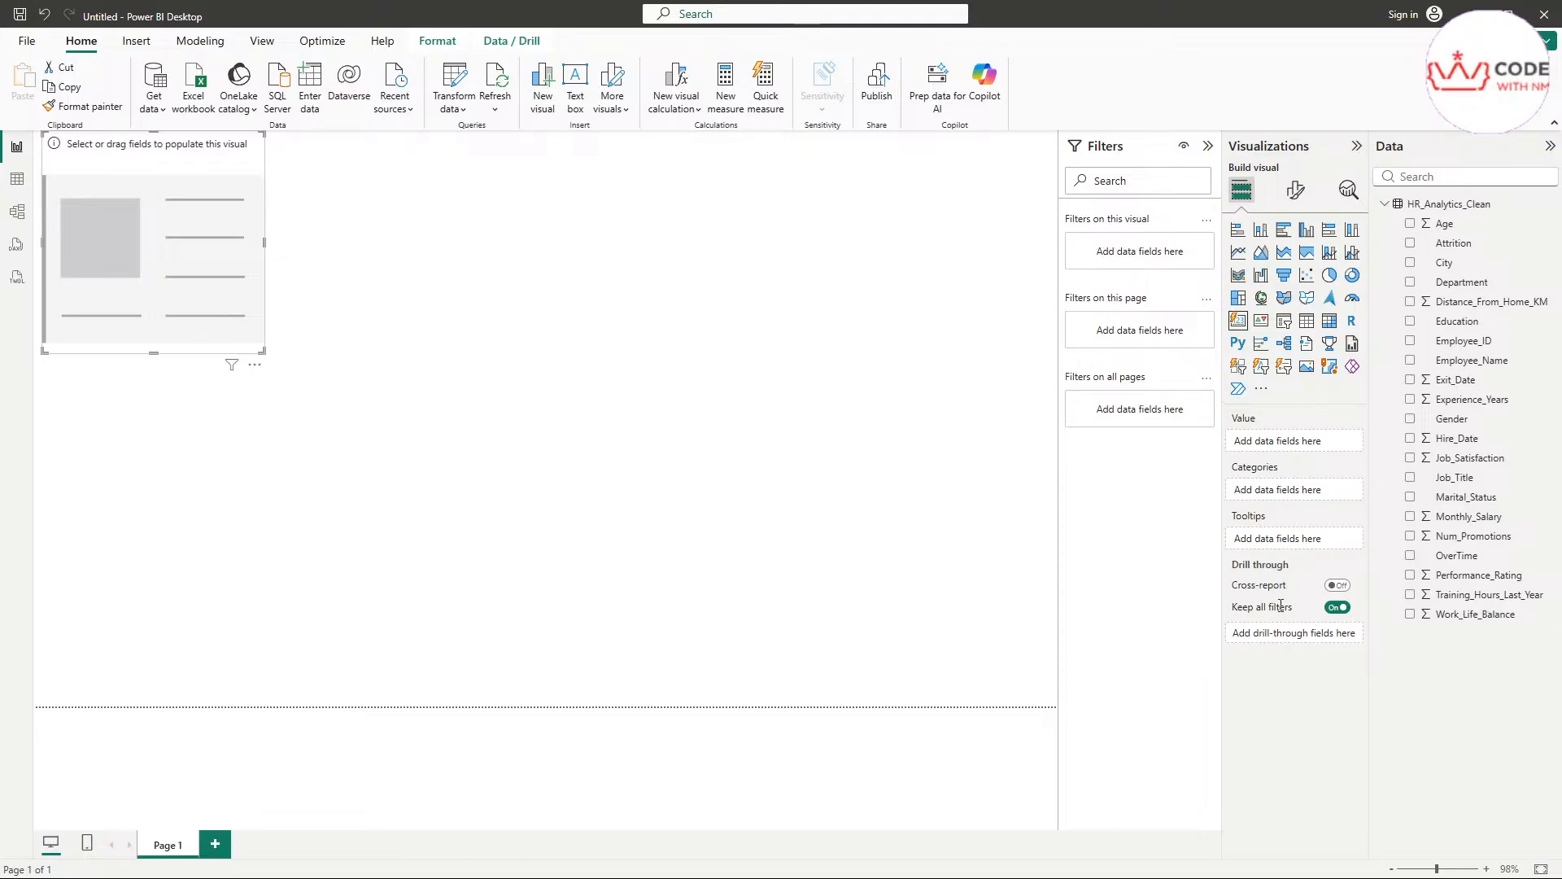
mouse_move(1281, 605)
mouse_move(1263, 472)
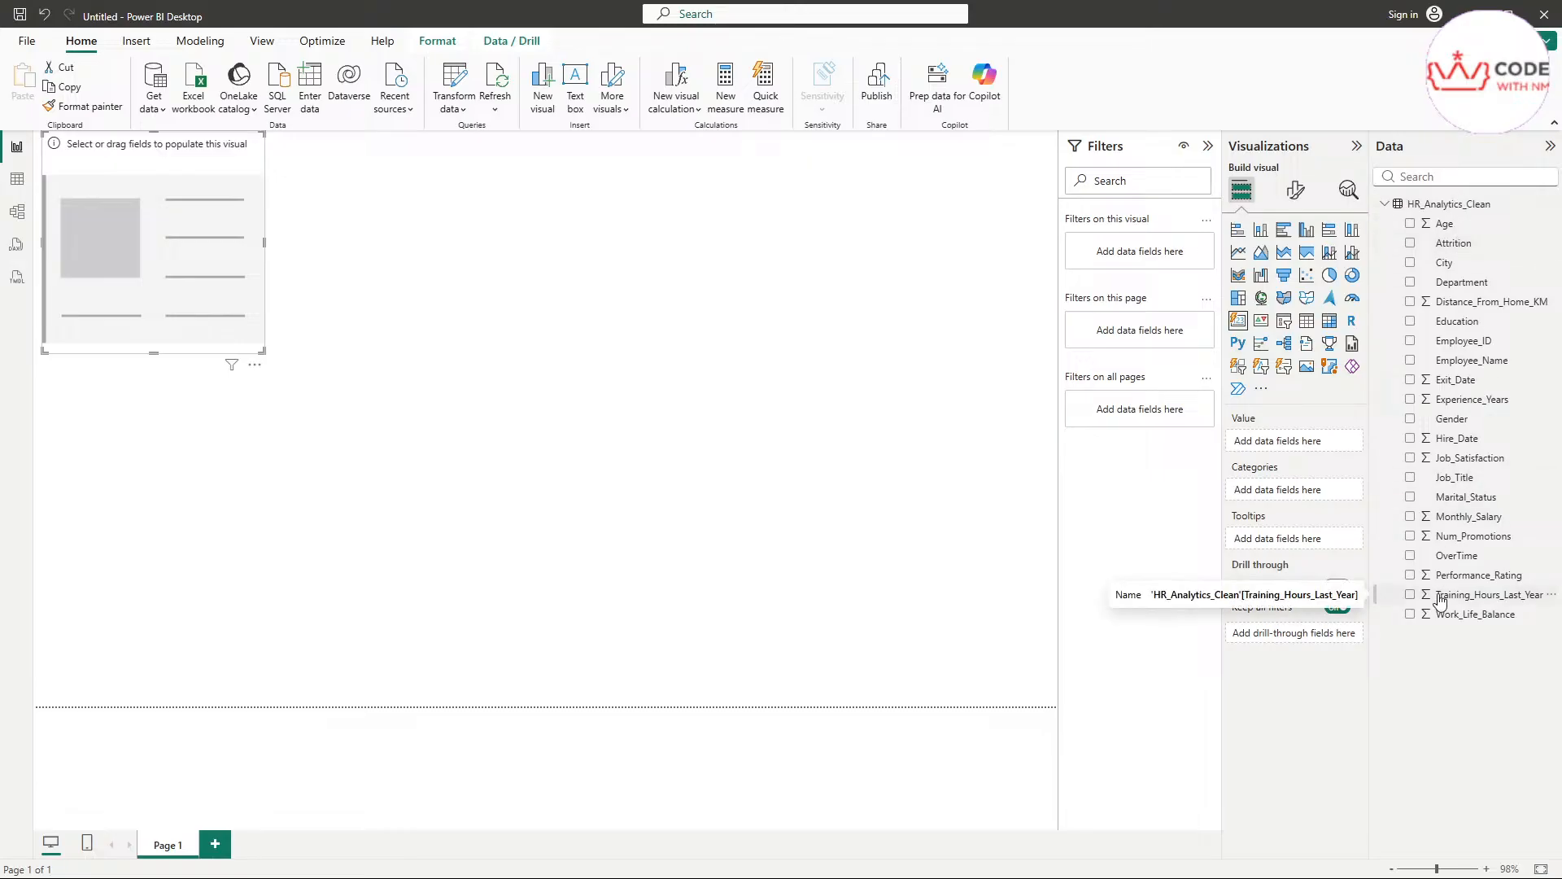
left_click(1410, 342)
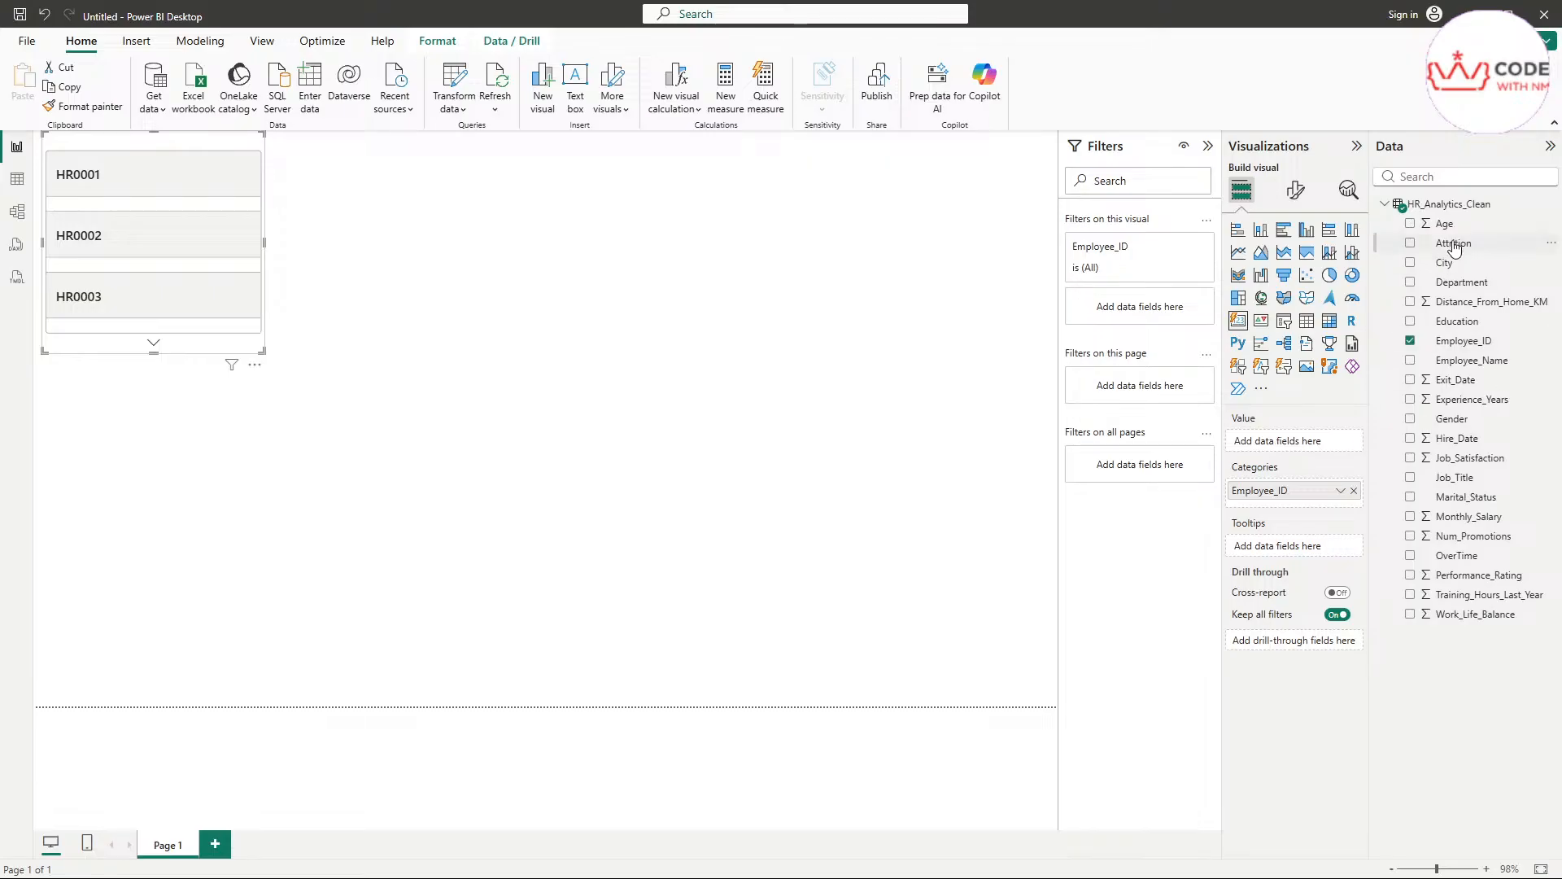
left_click(1412, 361)
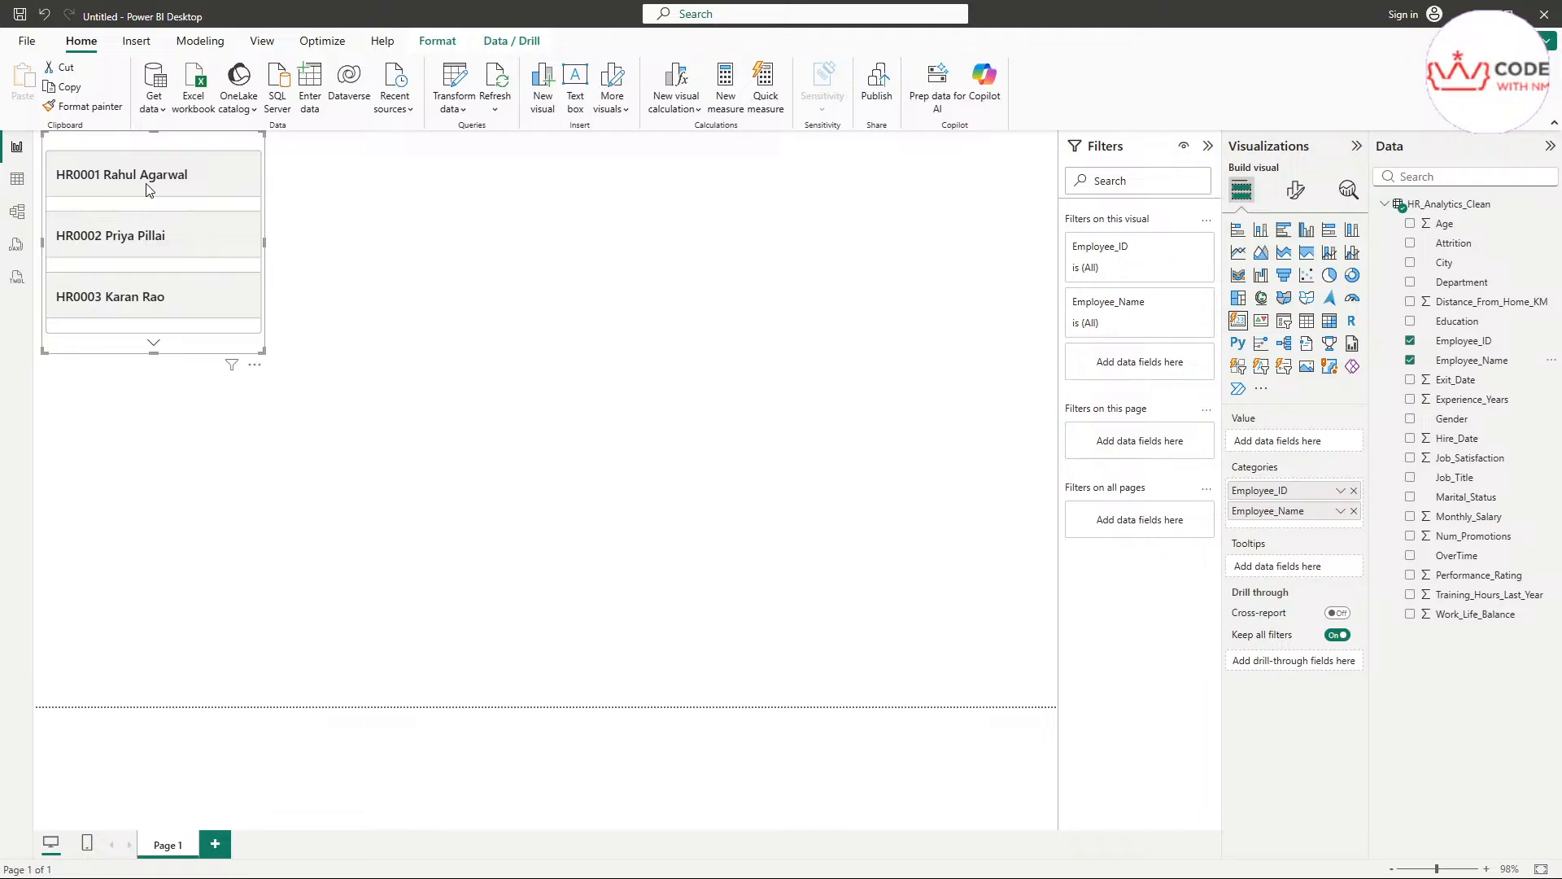
left_click_drag(263, 351, 859, 643)
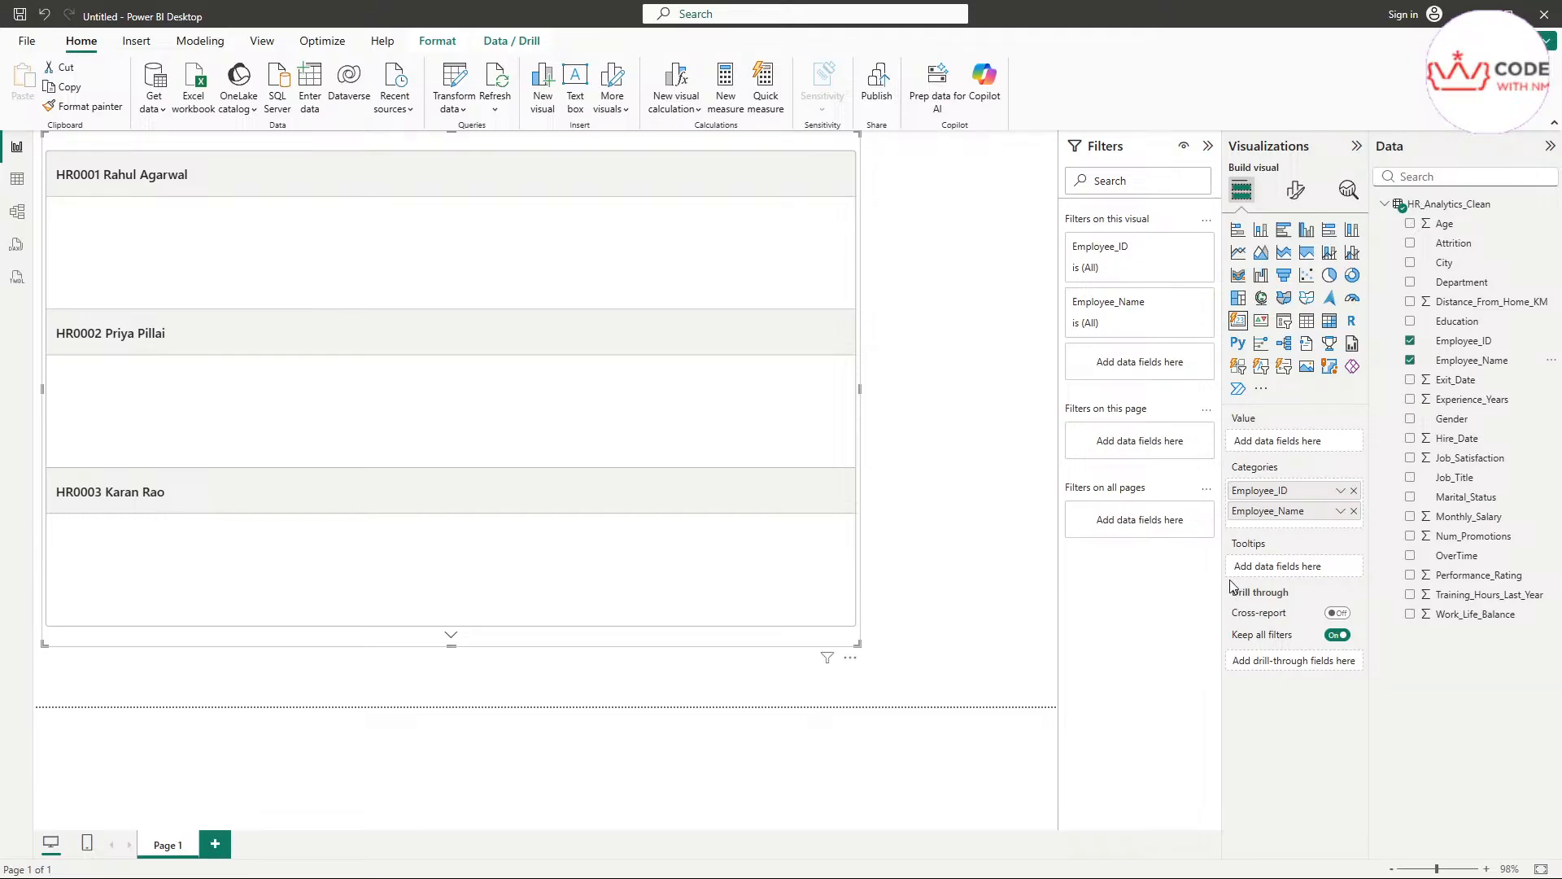
Review the options of the card's category fields, remove Employee_Name from it, and delete the card
left_click(26, 41)
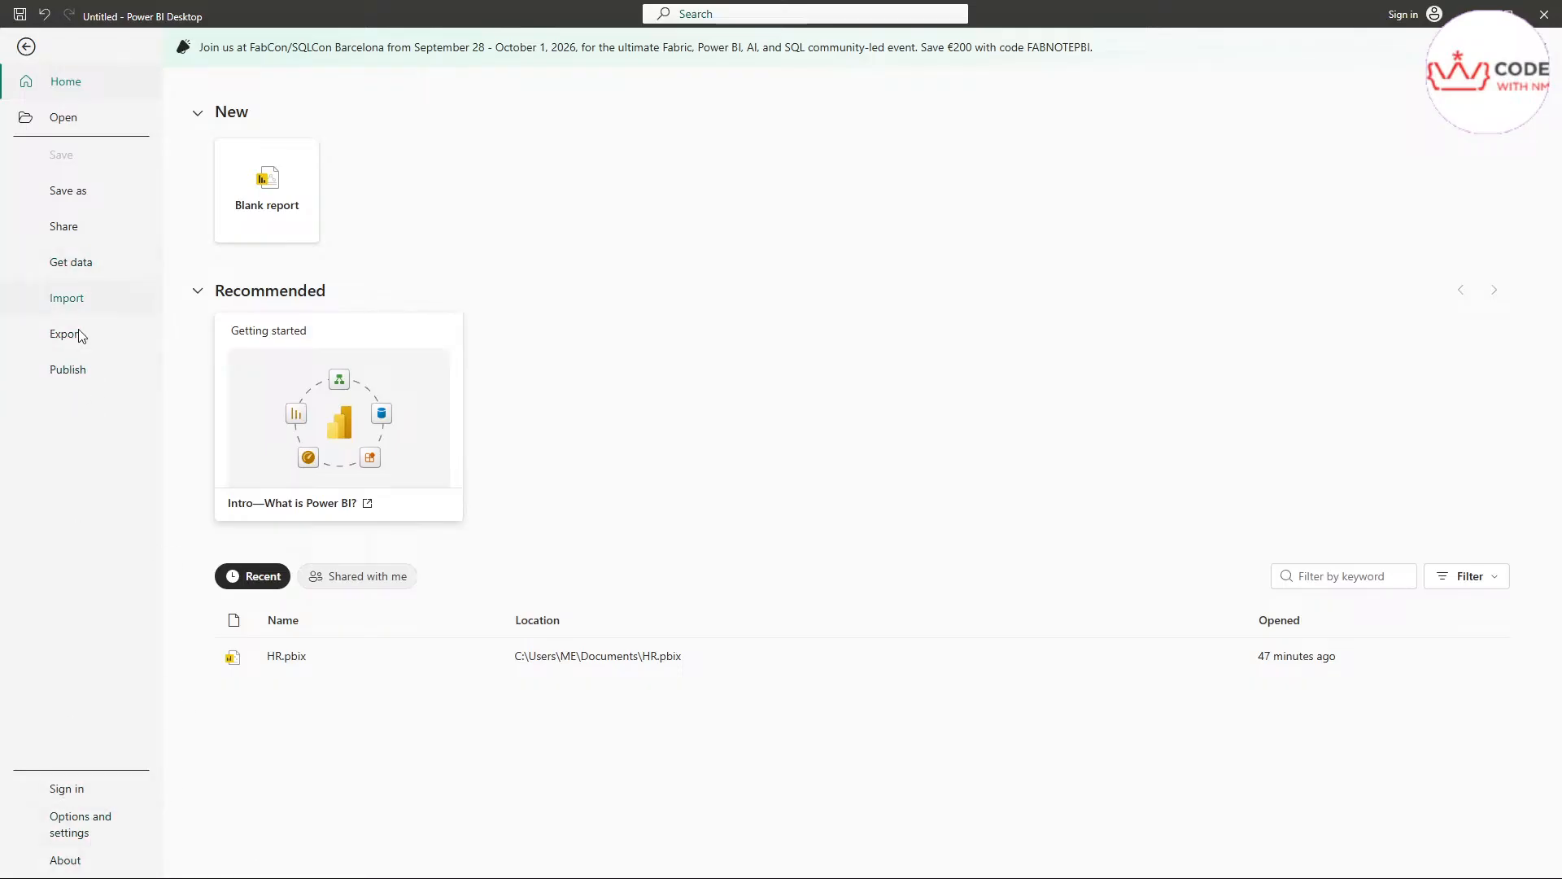
left_click(27, 46)
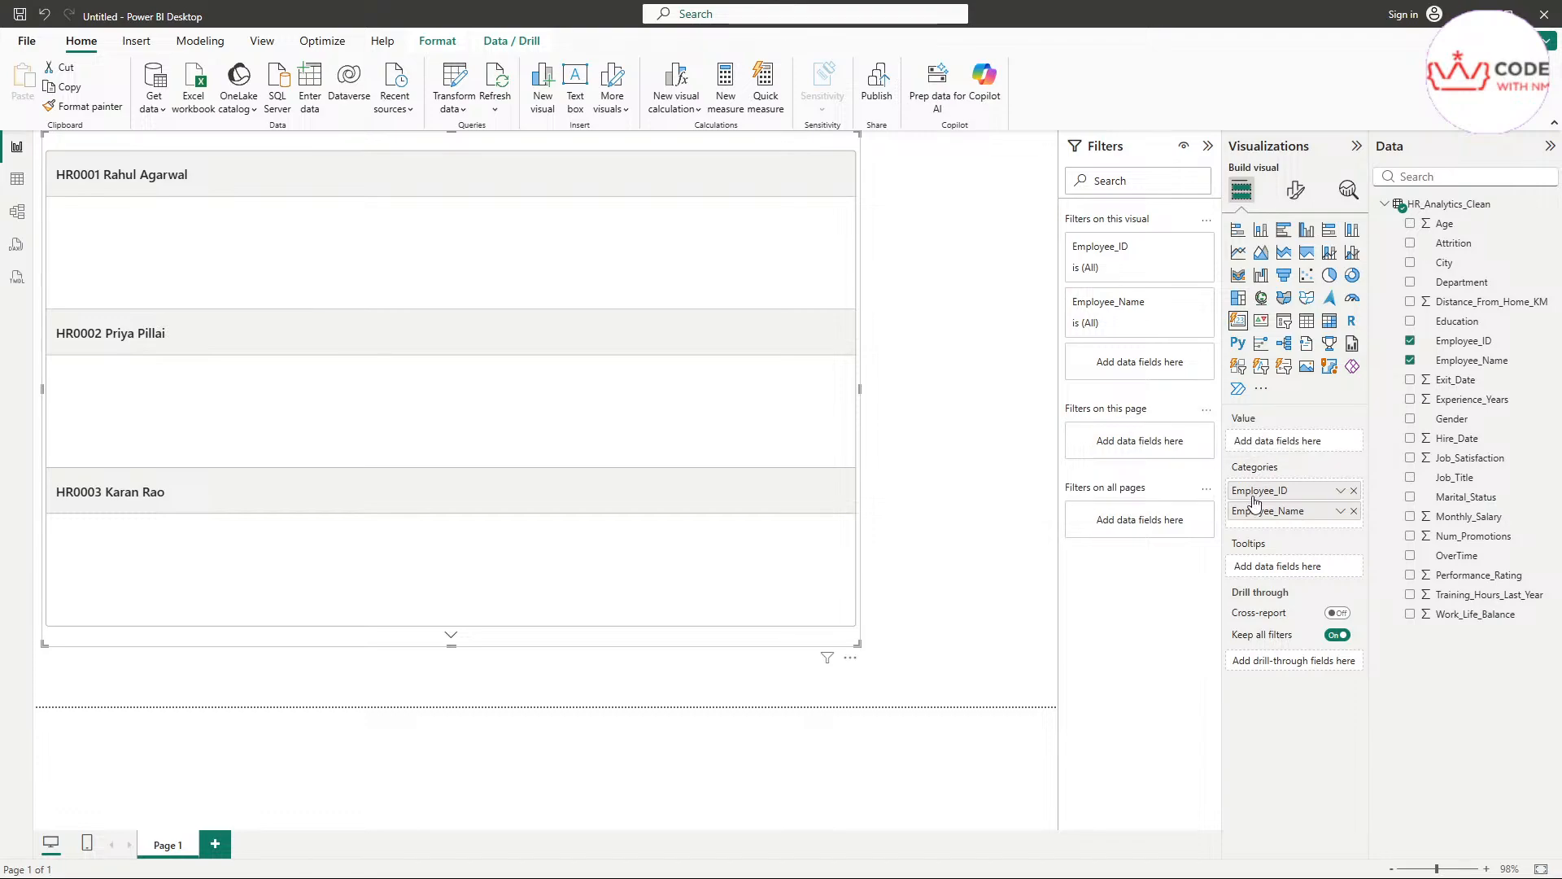
left_click(1340, 493)
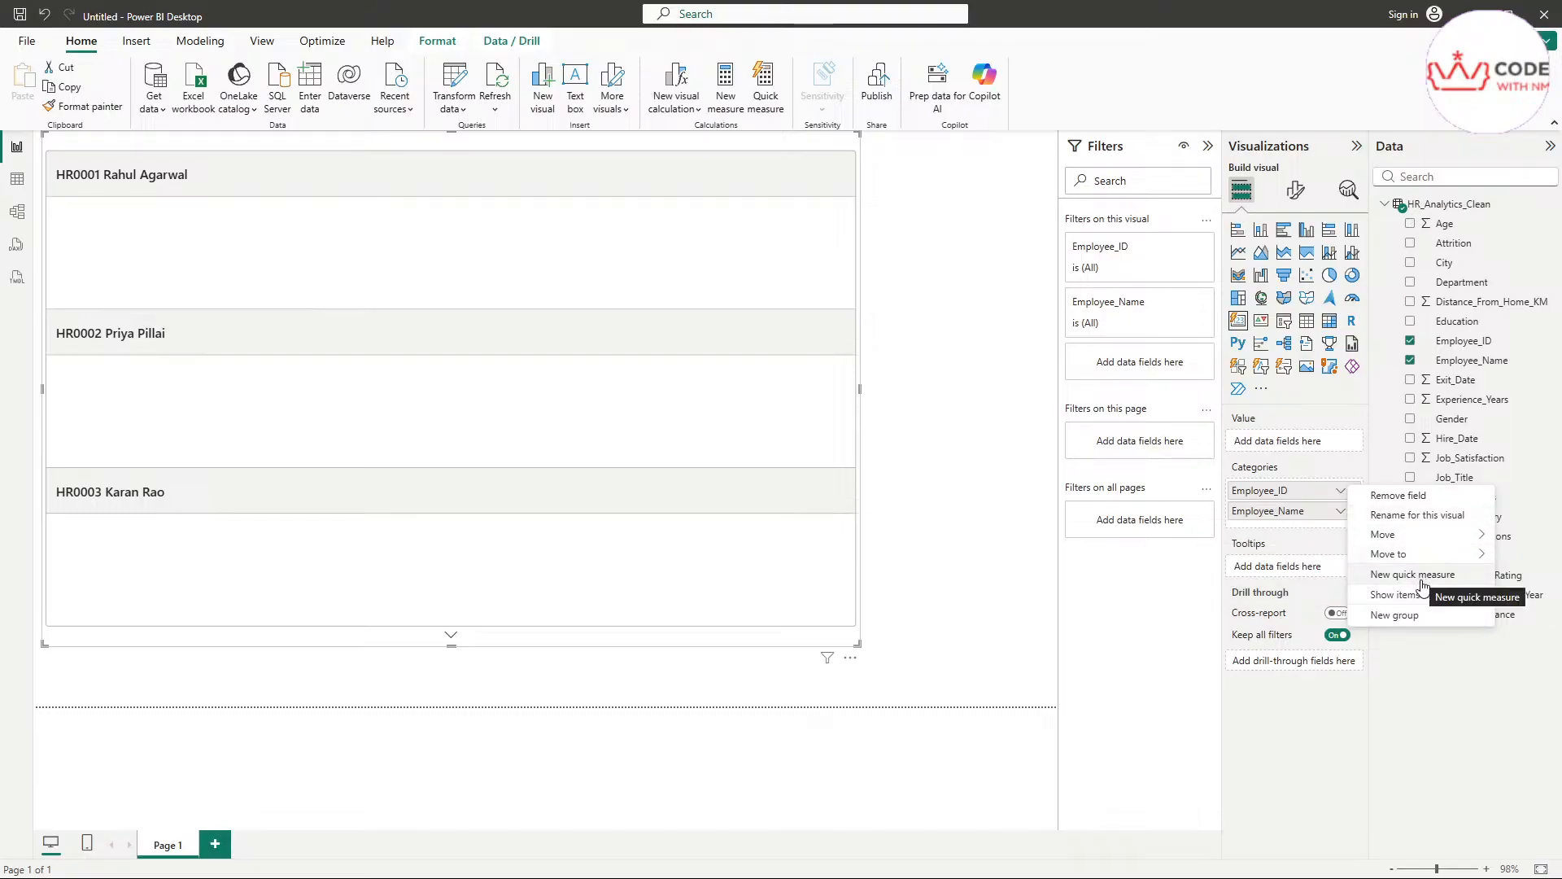
left_click(1322, 476)
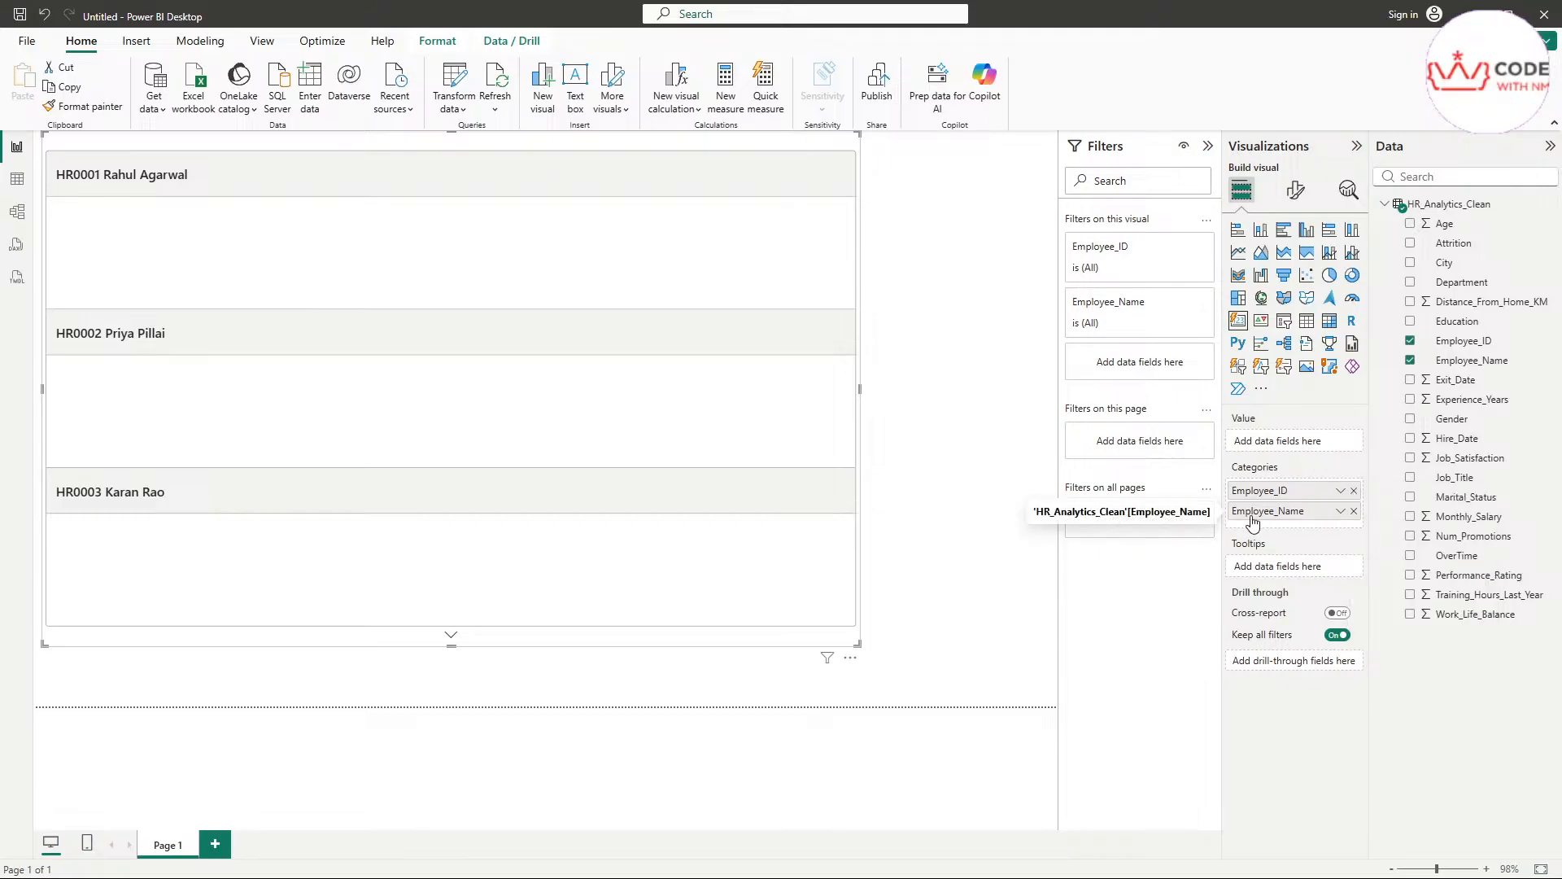
left_click(1341, 512)
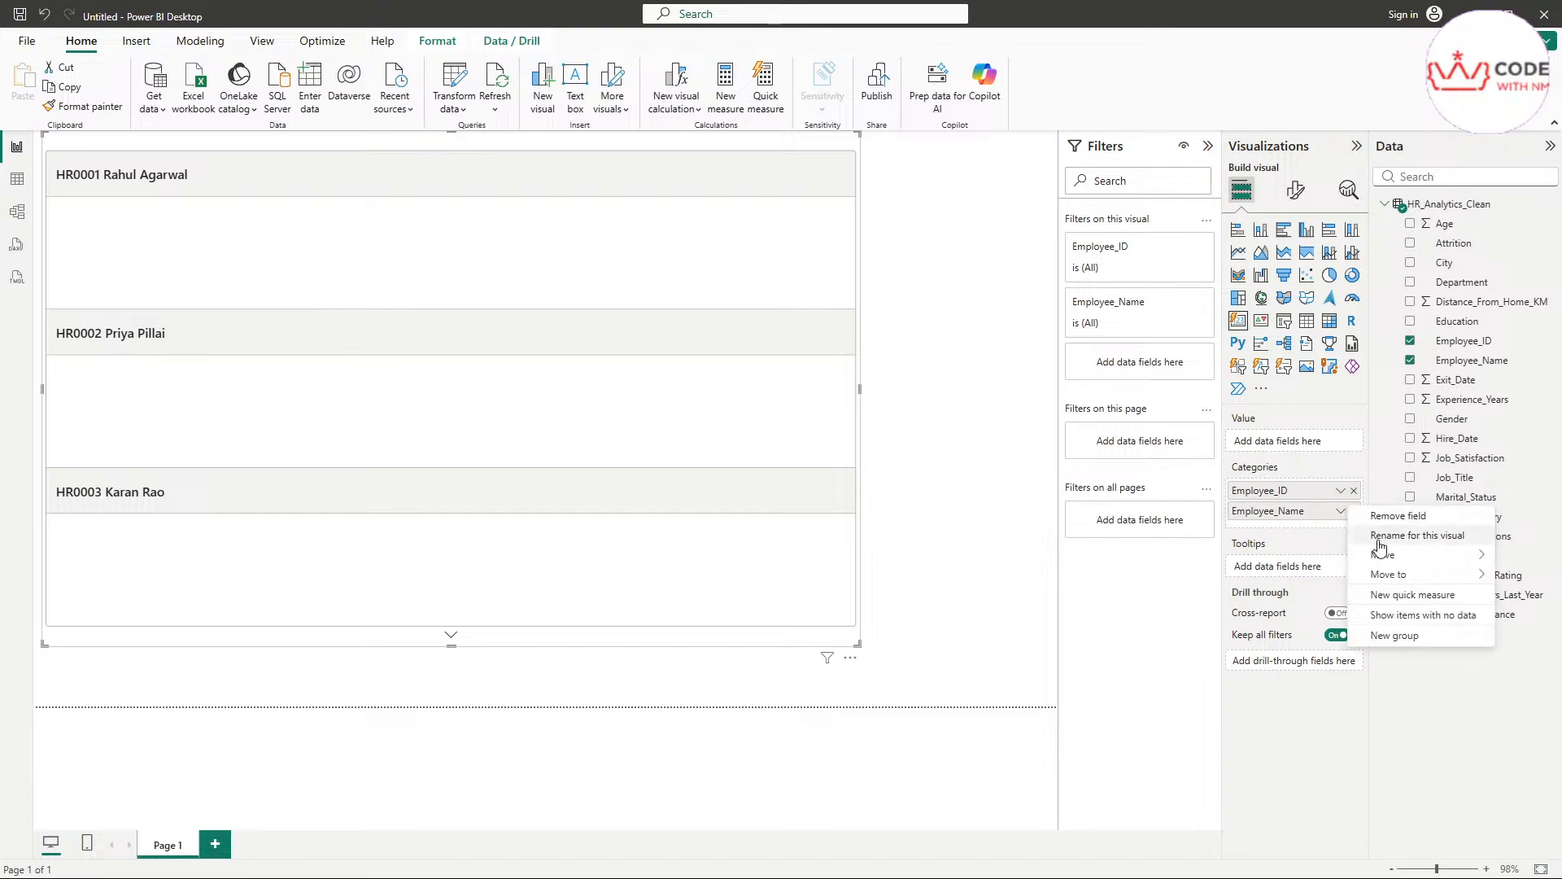
left_click(1385, 516)
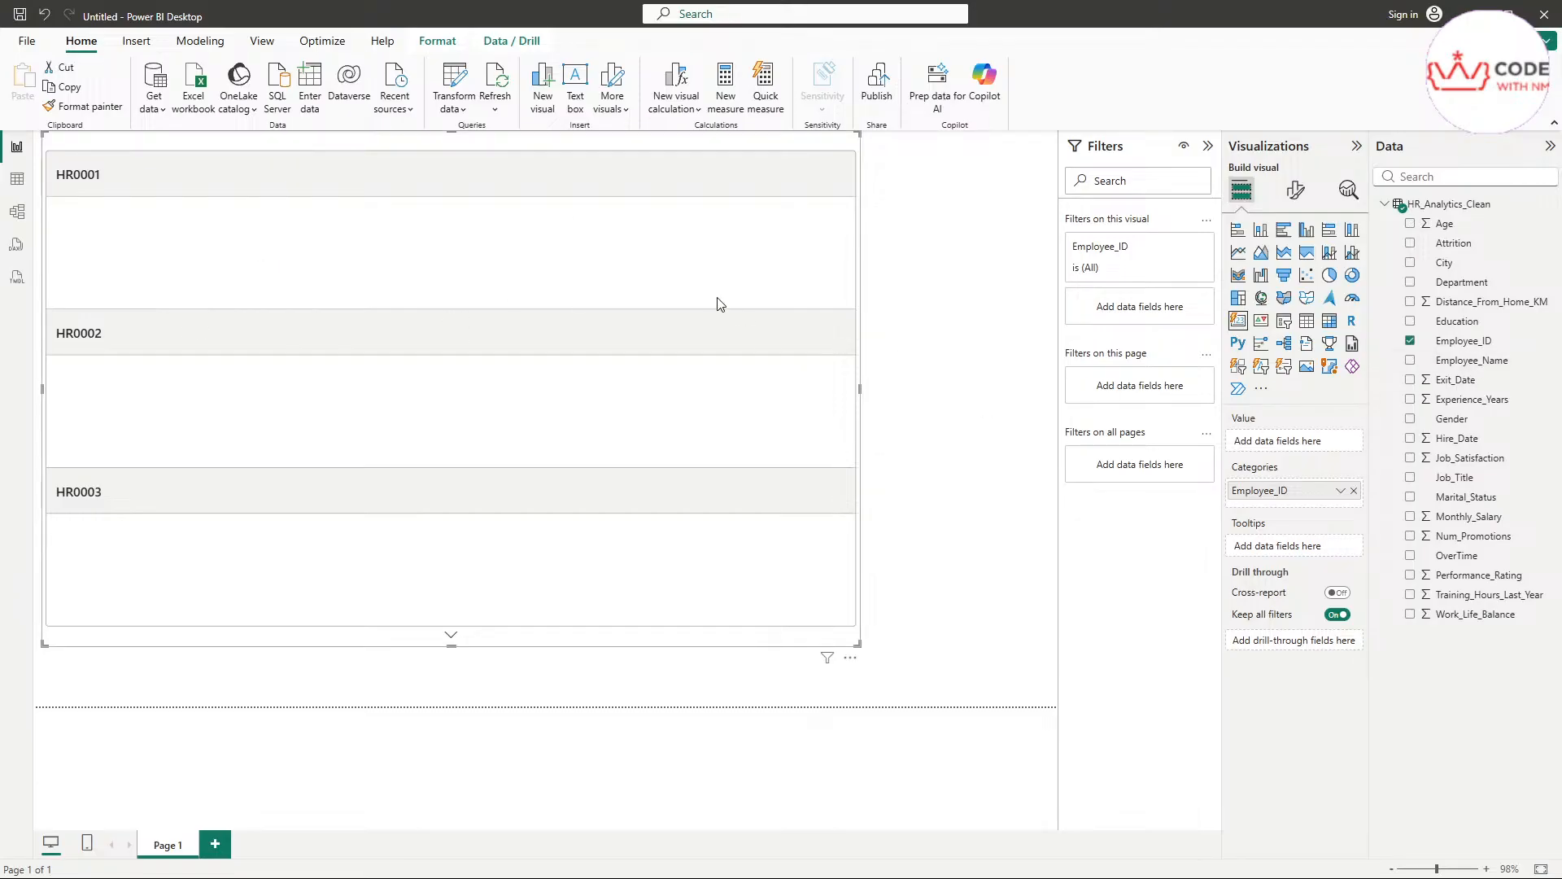
key("Delete")
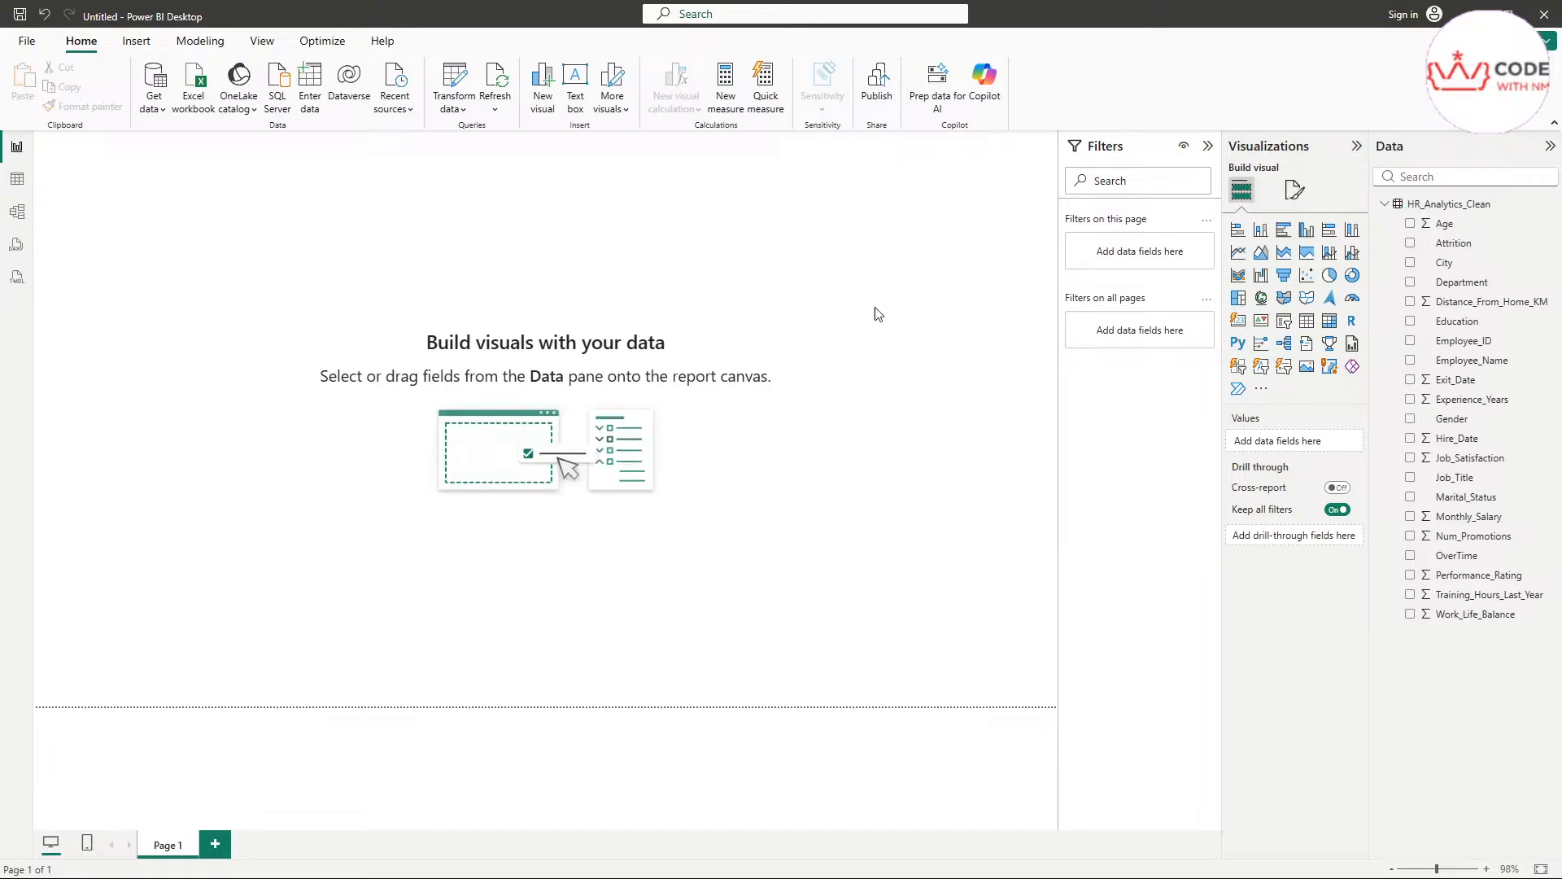
Add a stacked column chart to the page, and position and enlarge it to fill most of the canvas
left_click(1262, 231)
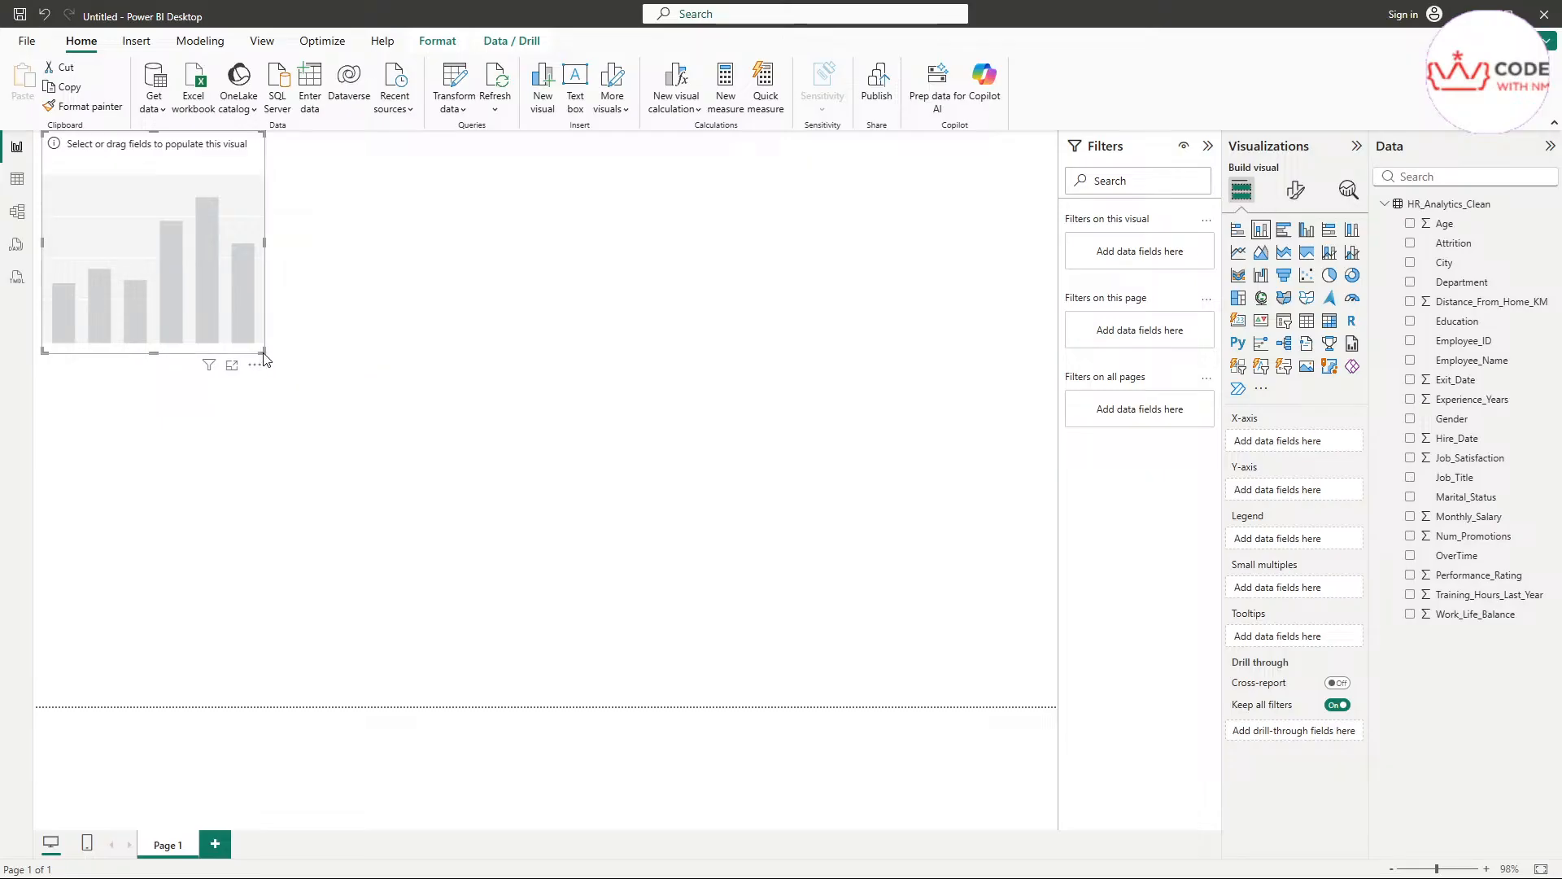
left_click_drag(264, 359, 891, 594)
mouse_move(538, 367)
left_mouse_down()
mouse_move(401, 286)
mouse_move(558, 415)
mouse_move(521, 363)
mouse_move(570, 307)
mouse_move(411, 391)
mouse_move(783, 422)
mouse_move(624, 526)
mouse_move(558, 321)
mouse_move(510, 380)
mouse_move(507, 413)
mouse_move(509, 390)
mouse_move(544, 384)
left_mouse_up()
left_click_drag(283, 243, 69, 168)
left_click_drag(853, 595, 1012, 694)
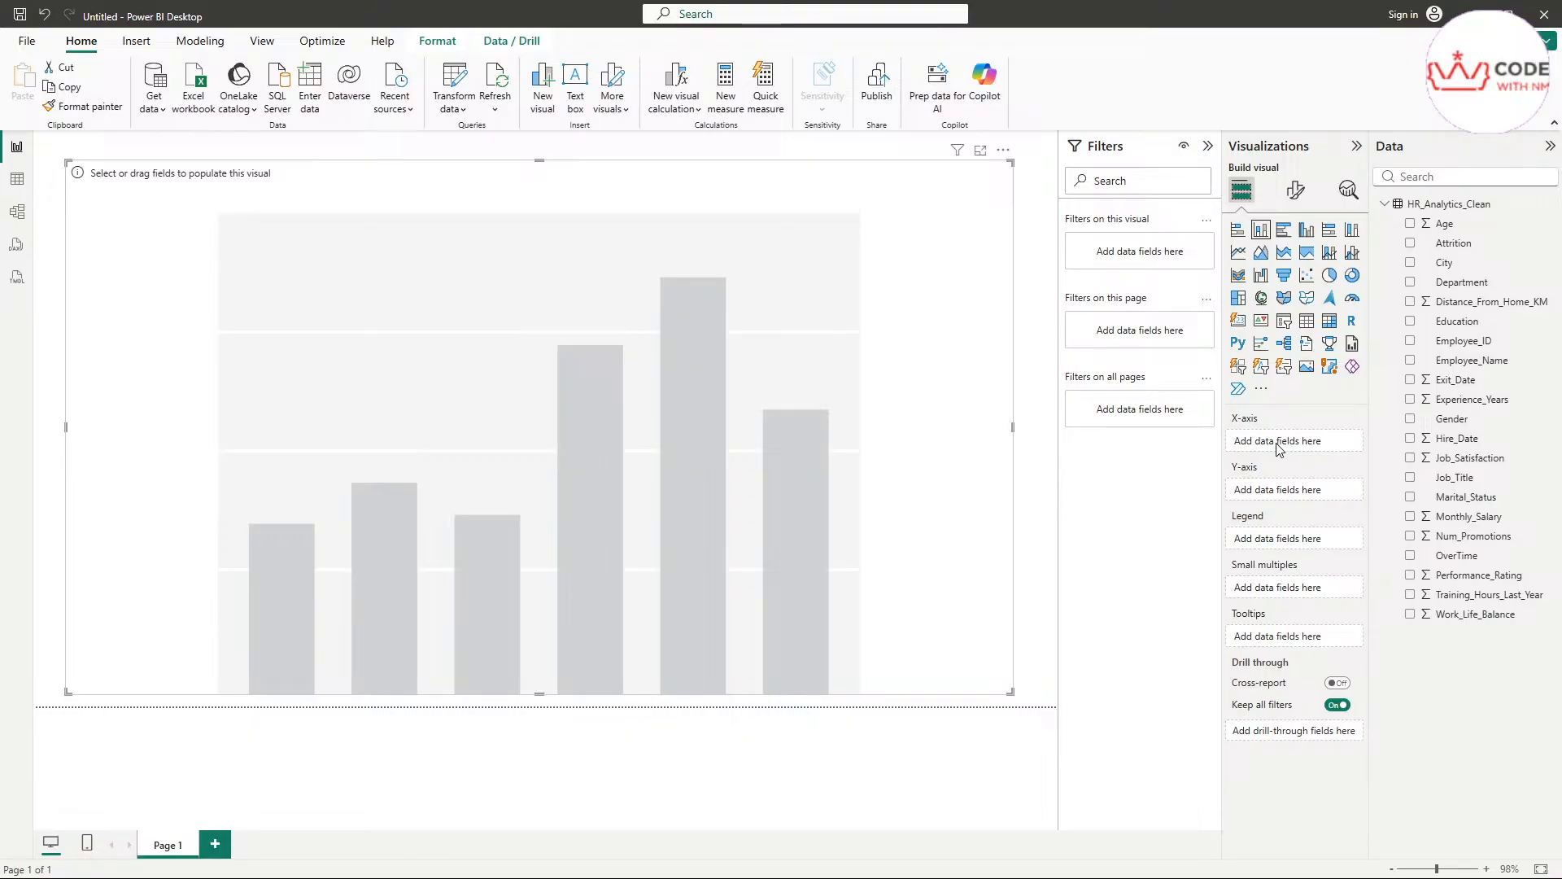
Plot the sum of Monthly_Salary by Department in the stacked column chart
left_click(1413, 284)
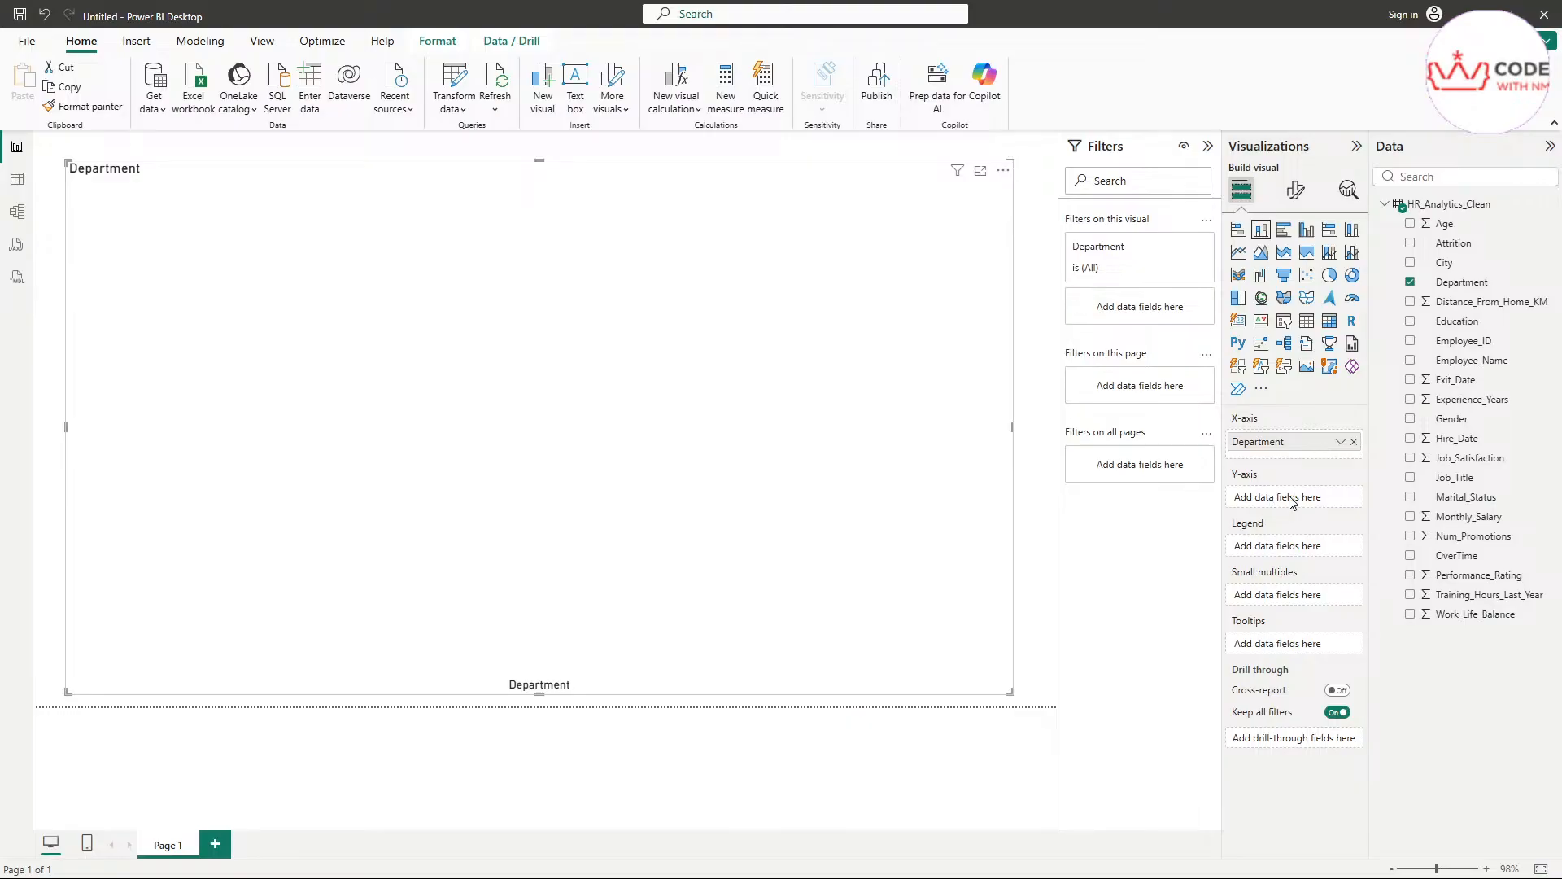
left_click(1410, 518)
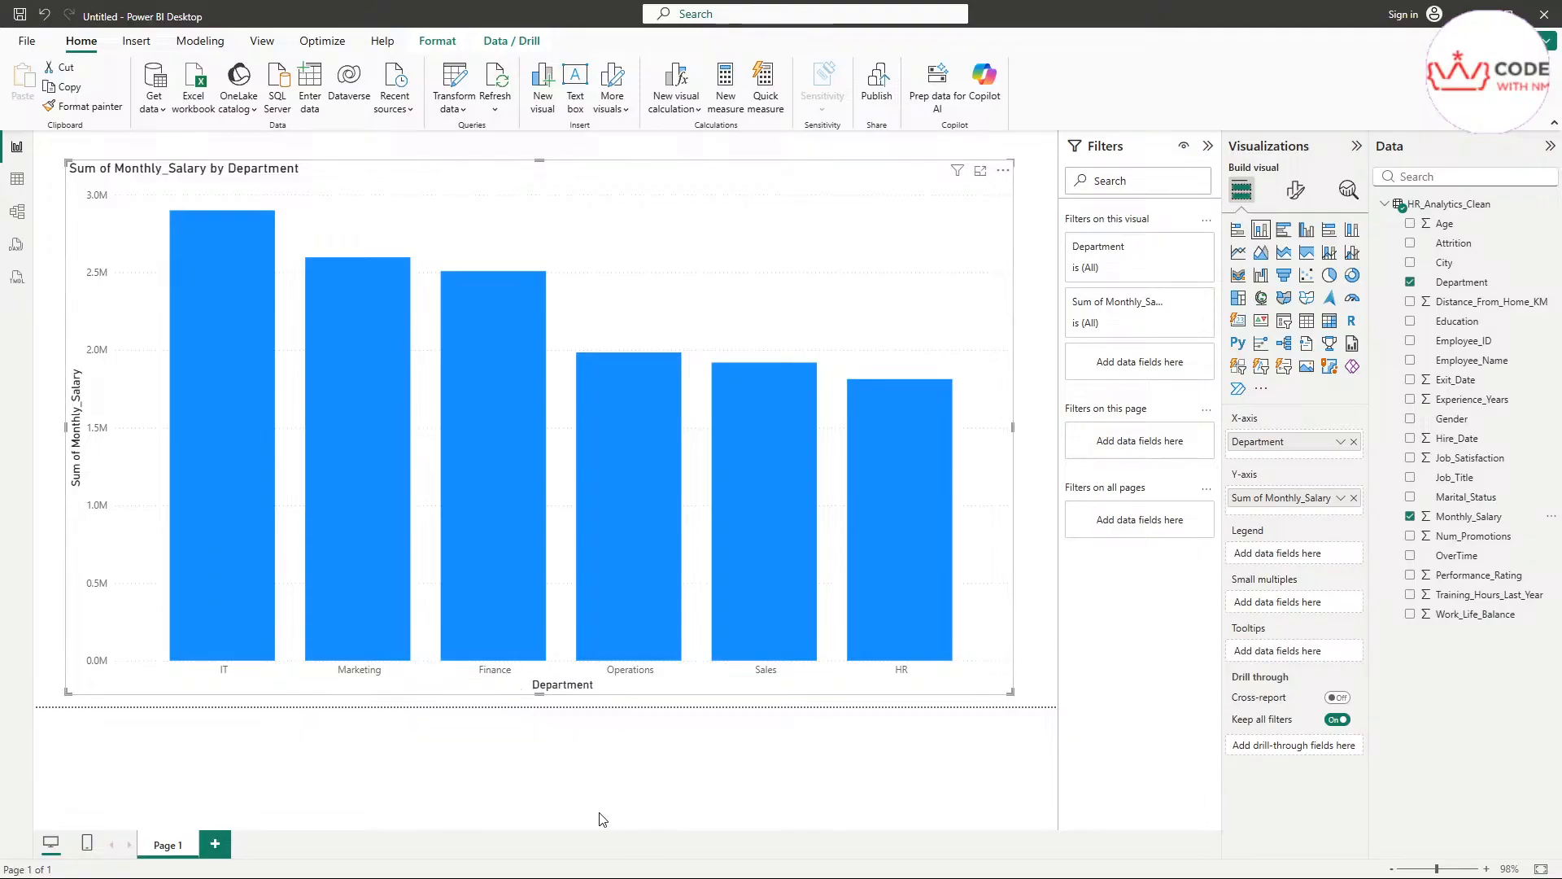
left_click(599, 762)
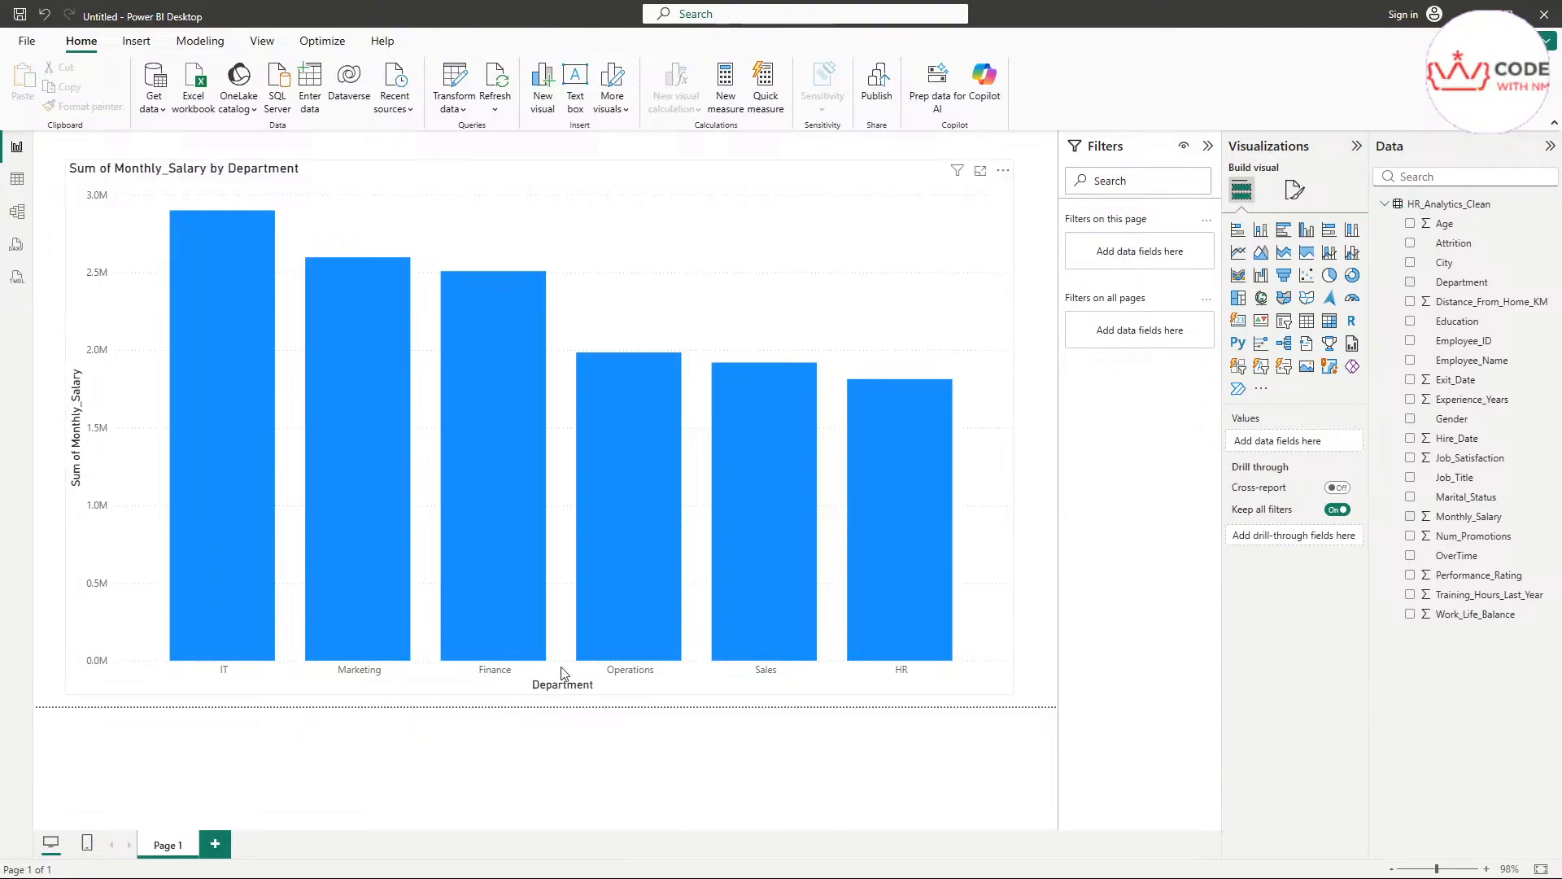
Try highlighting the IT column in the salary chart and clear the highlight
scroll(497, 565, "up", 2)
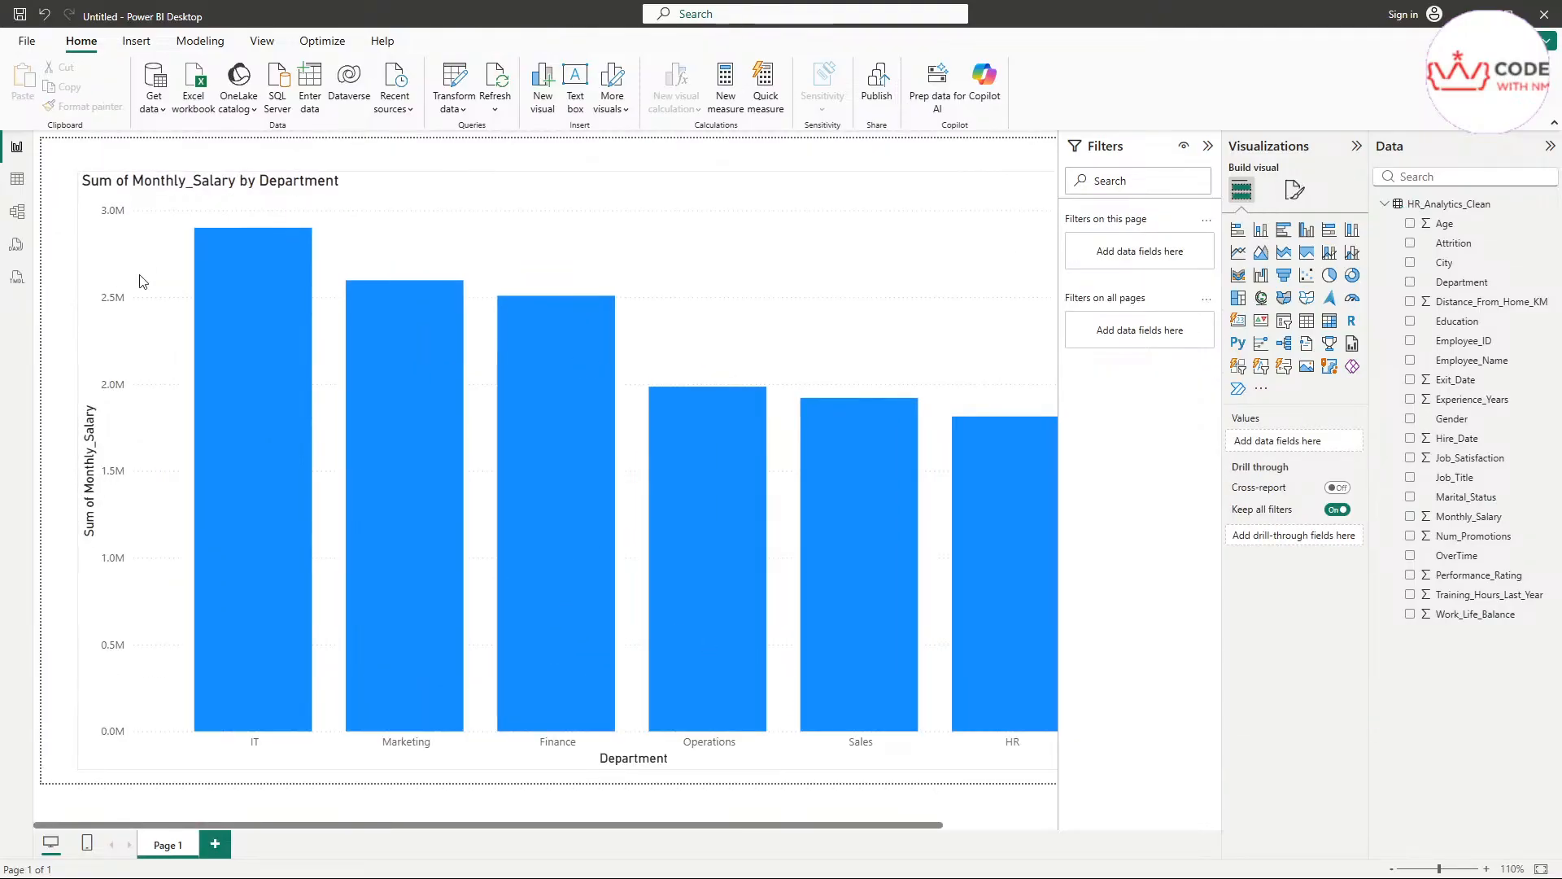
left_click(203, 244)
scroll(725, 379, "down", 2)
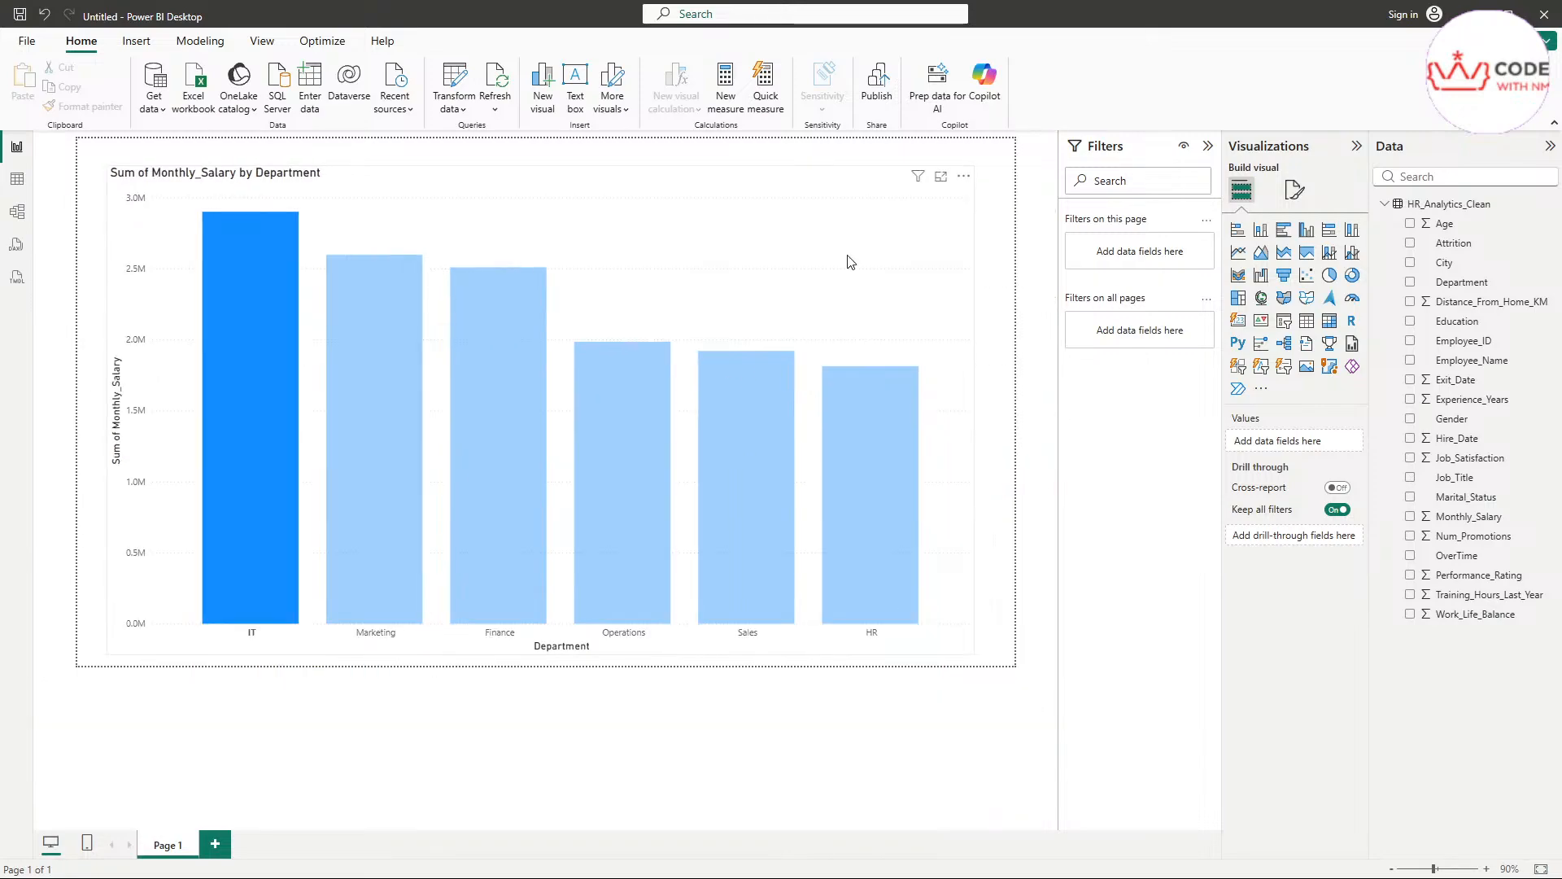
left_click(895, 240)
Shrink the salary chart and move it away from the page's upper-left corner
left_click_drag(974, 656, 659, 487)
left_click_drag(405, 284, 441, 300)
left_click_drag(539, 318, 527, 319)
Examine the enlarged salary chart's axes and the Monthly_Salary sums of its individual department columns
scroll(539, 376, "up", 2)
scroll(539, 375, "down", 1)
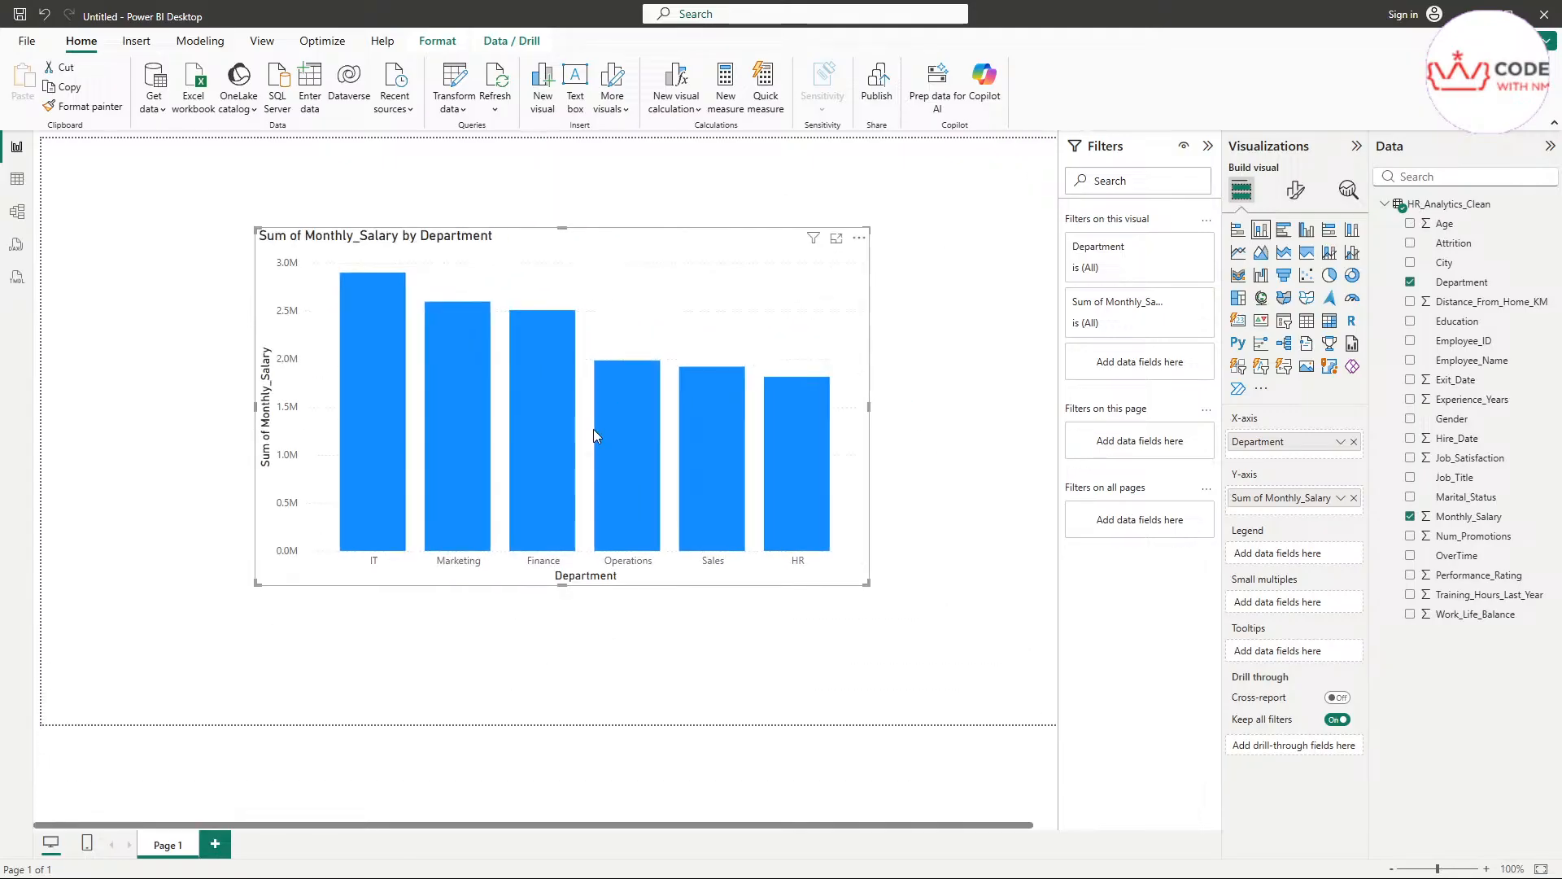
scroll(593, 428, "up", 2)
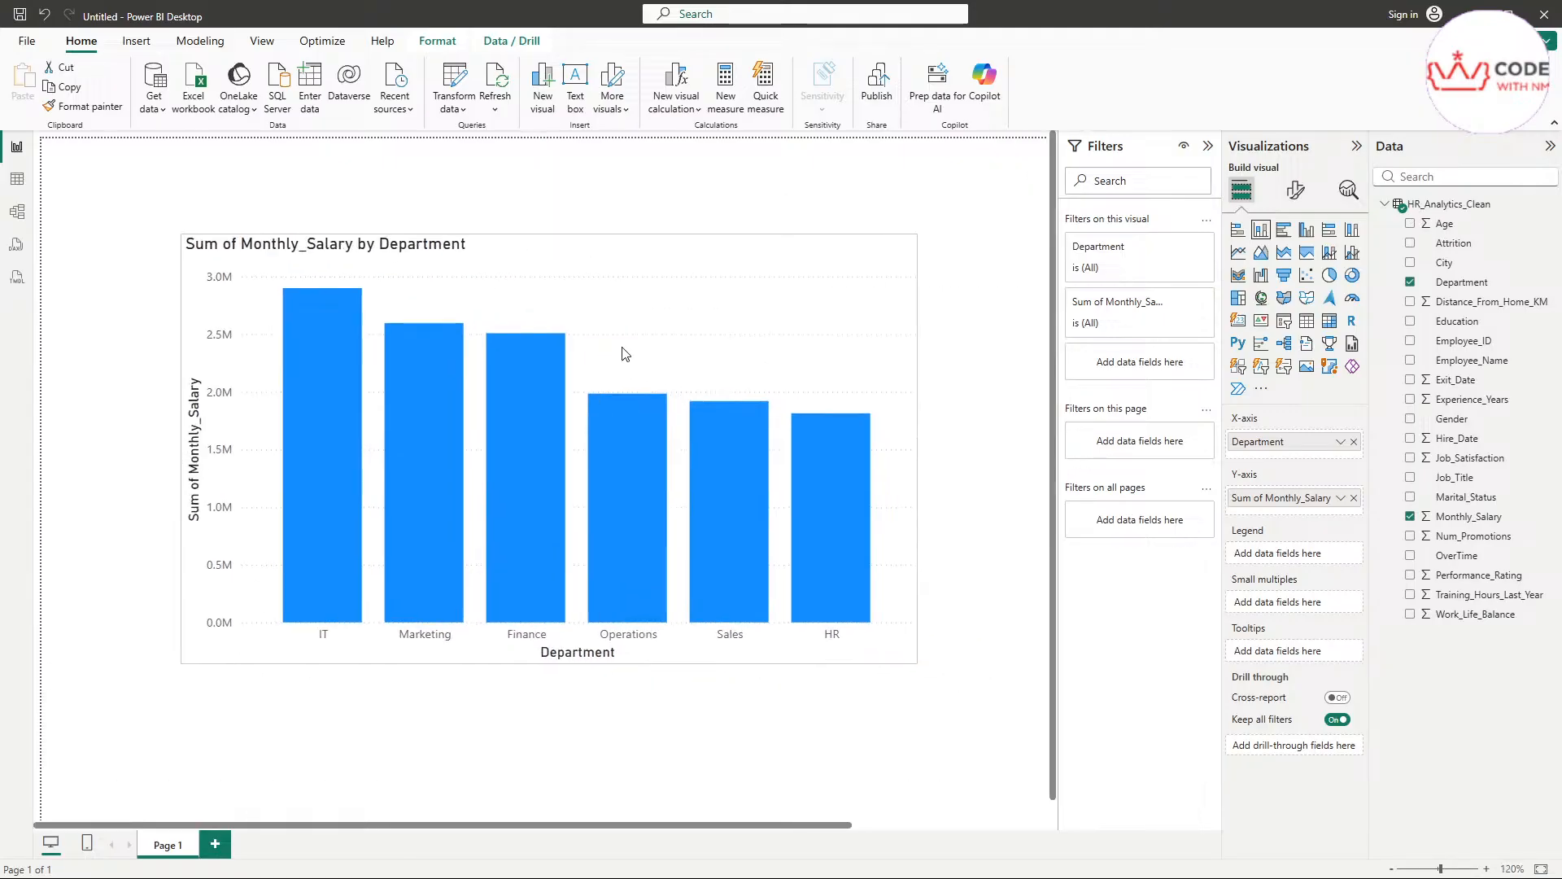
scroll(624, 352, "up", 2)
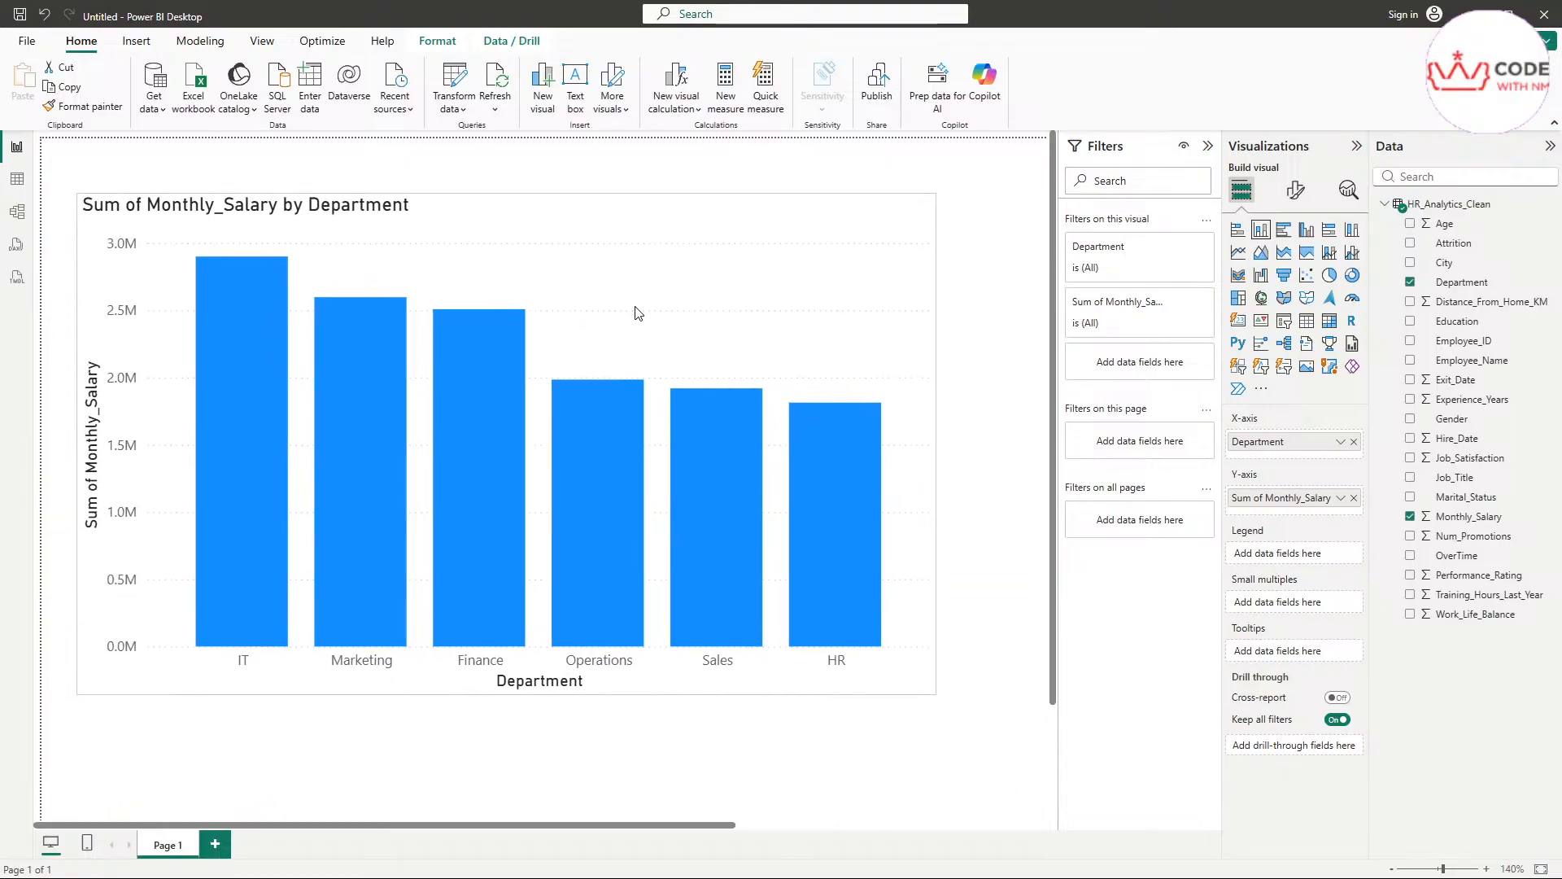
scroll(633, 321, "up", 1)
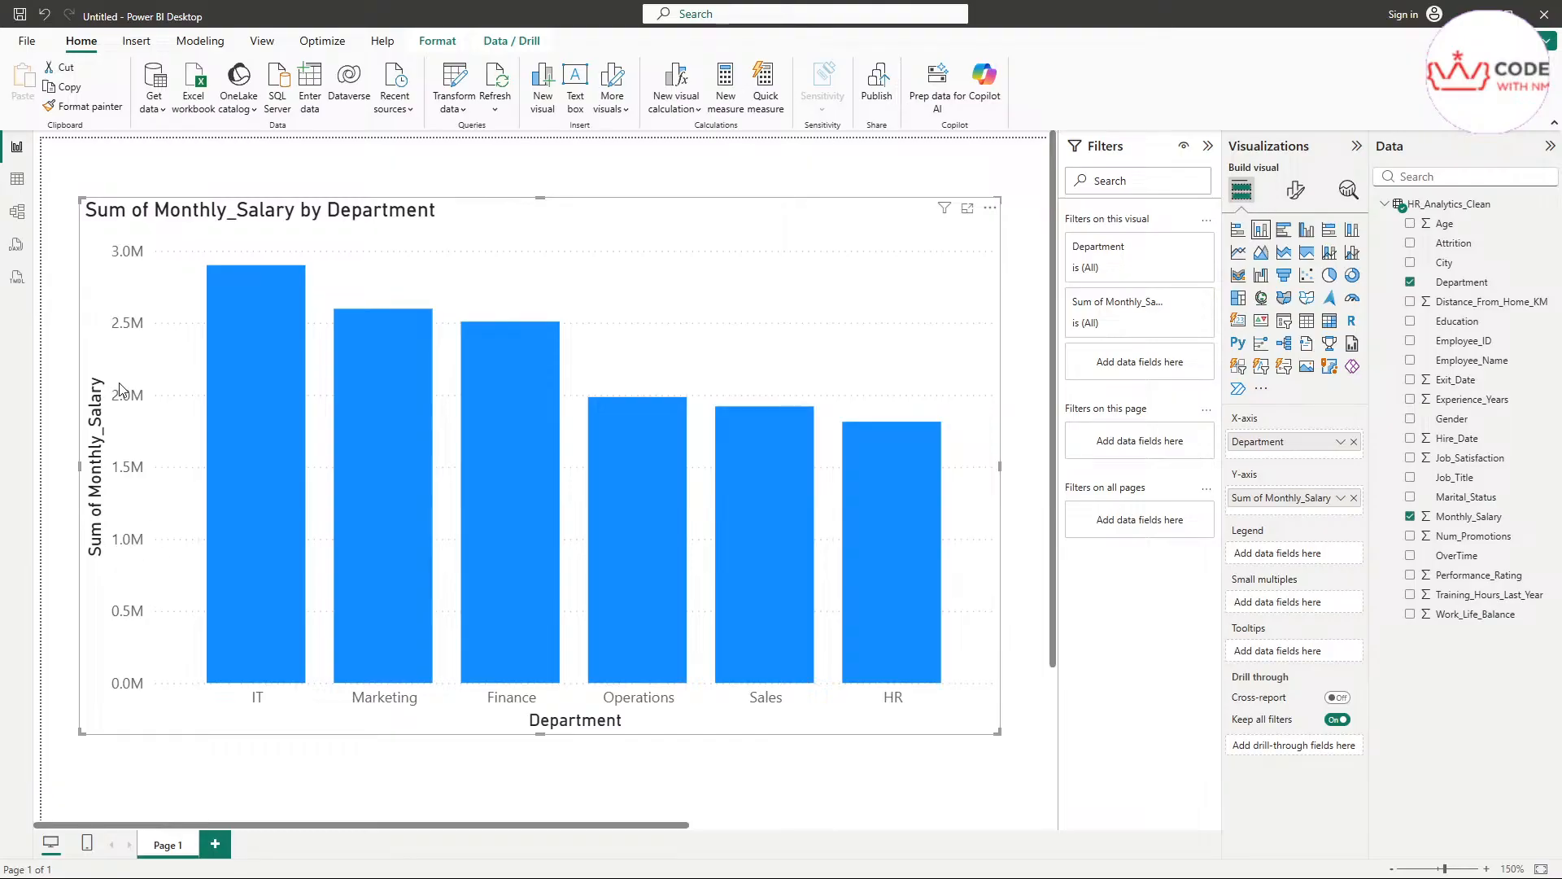
mouse_move(272, 661)
mouse_move(502, 492)
mouse_move(651, 549)
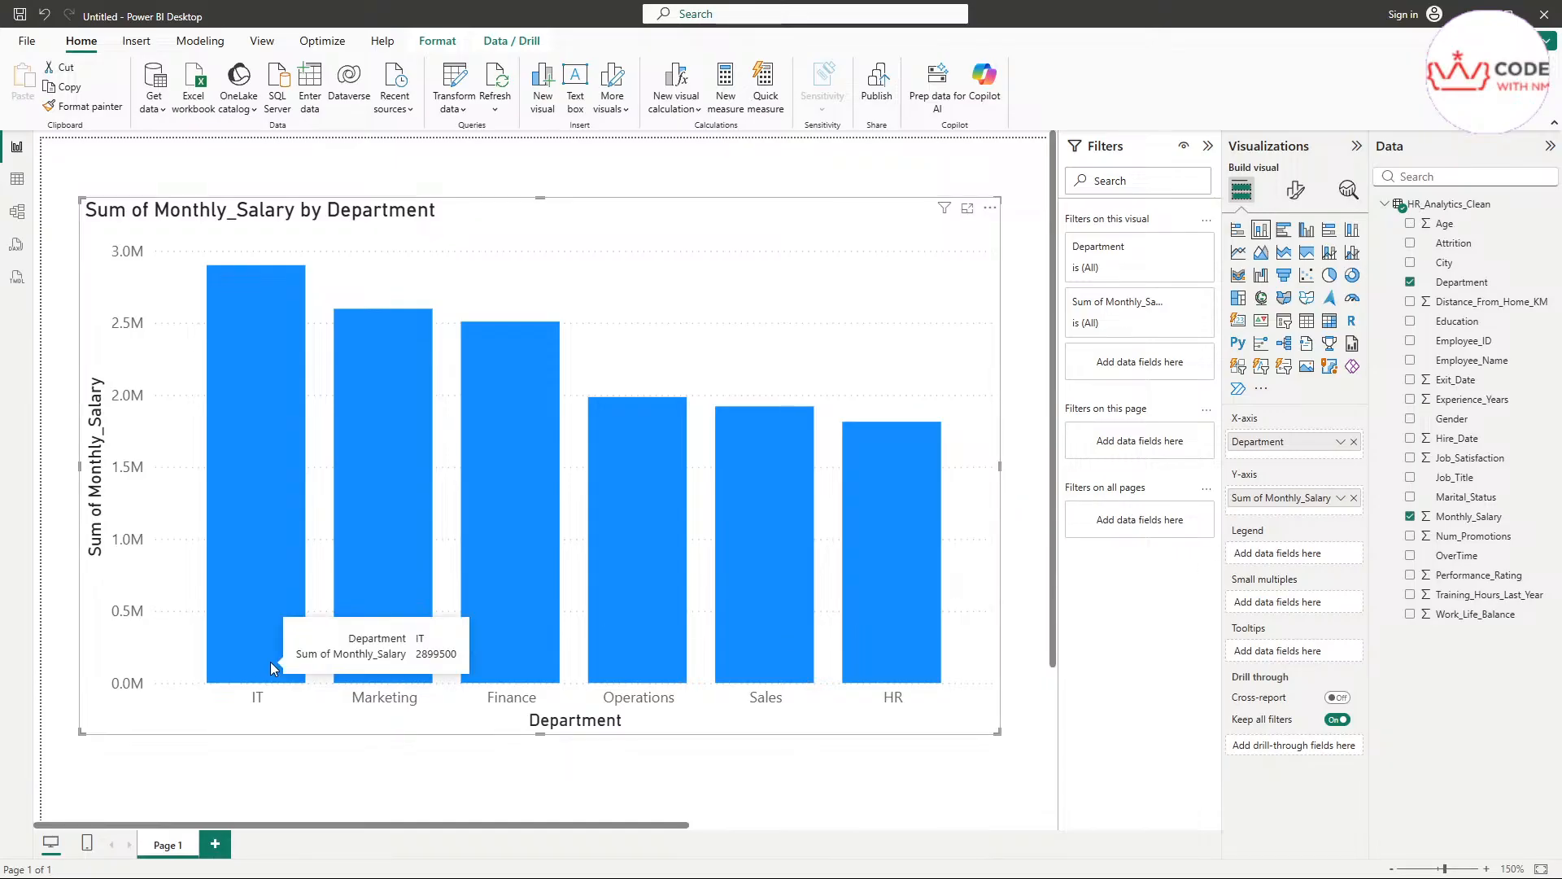
Highlight the IT column in the salary chart and review the chart's sort options
left_click(275, 619)
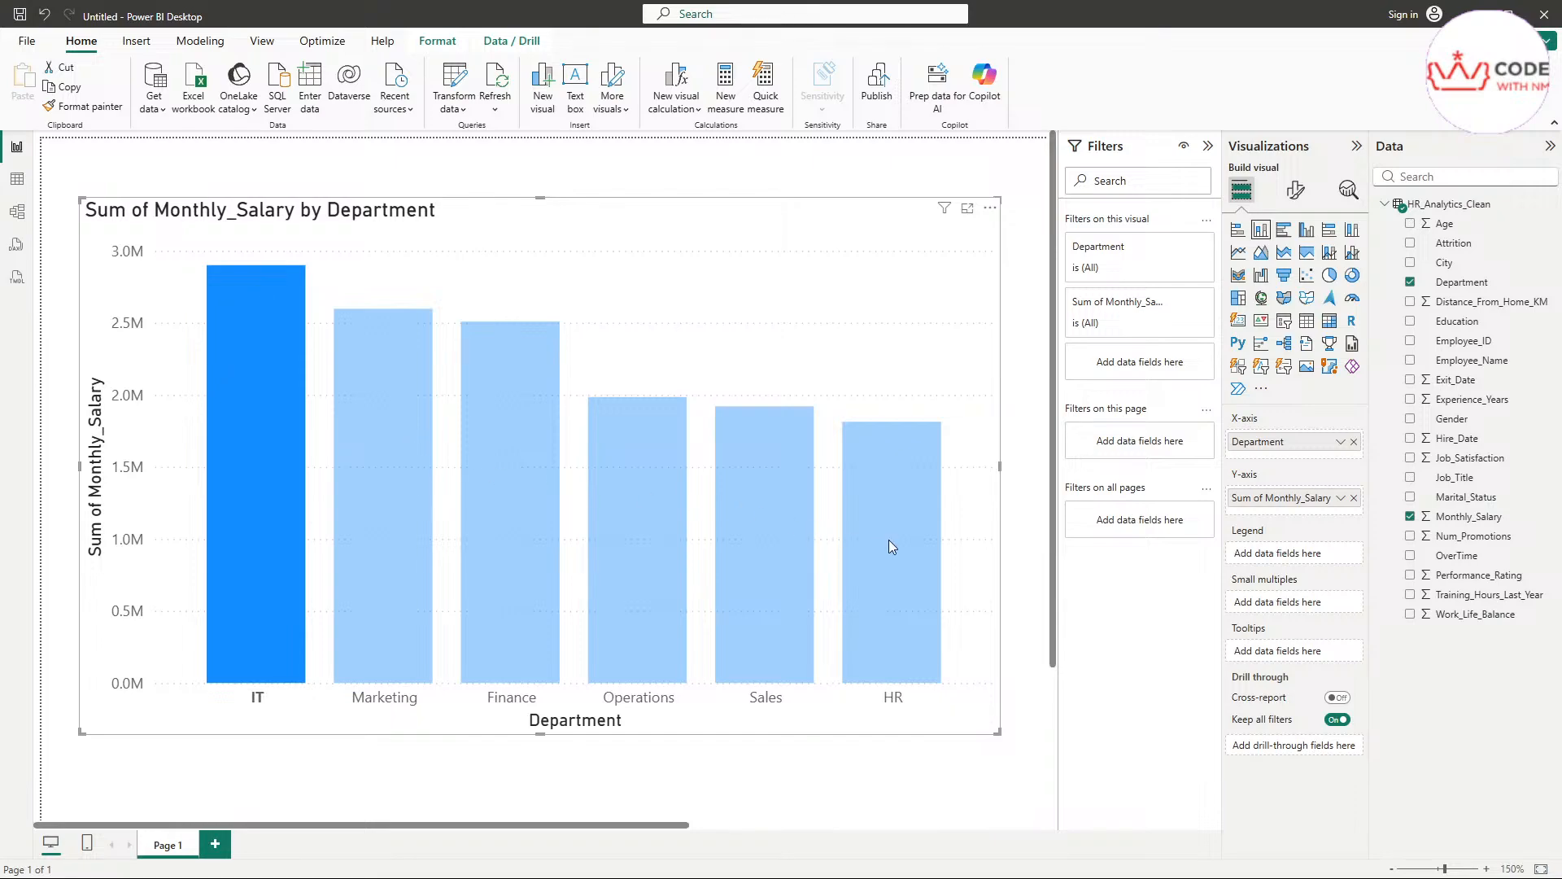
mouse_move(890, 541)
left_click(991, 209)
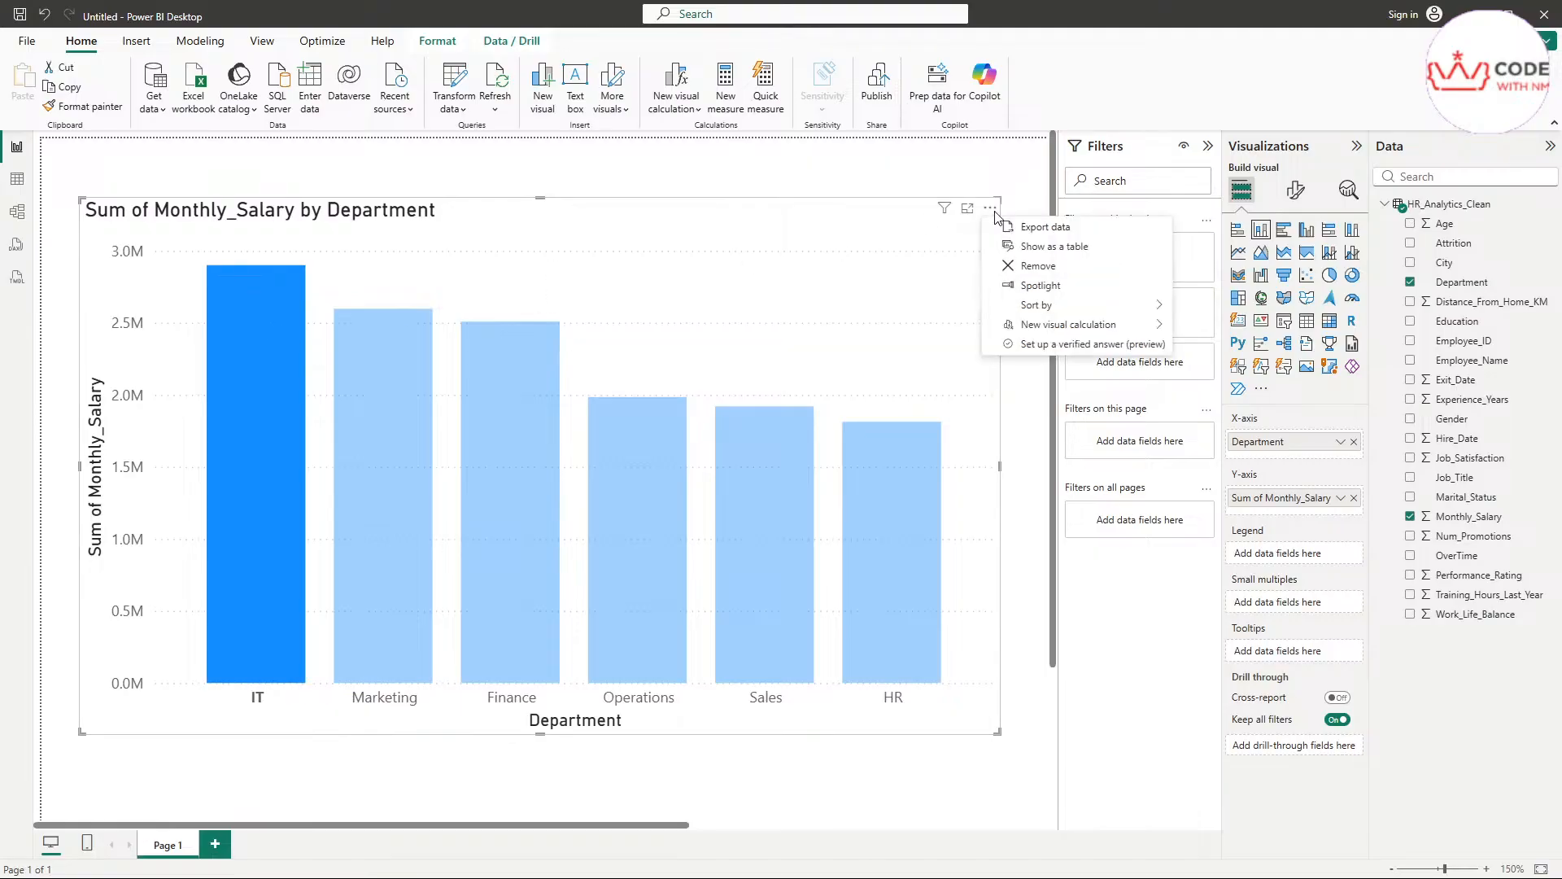
mouse_move(1050, 308)
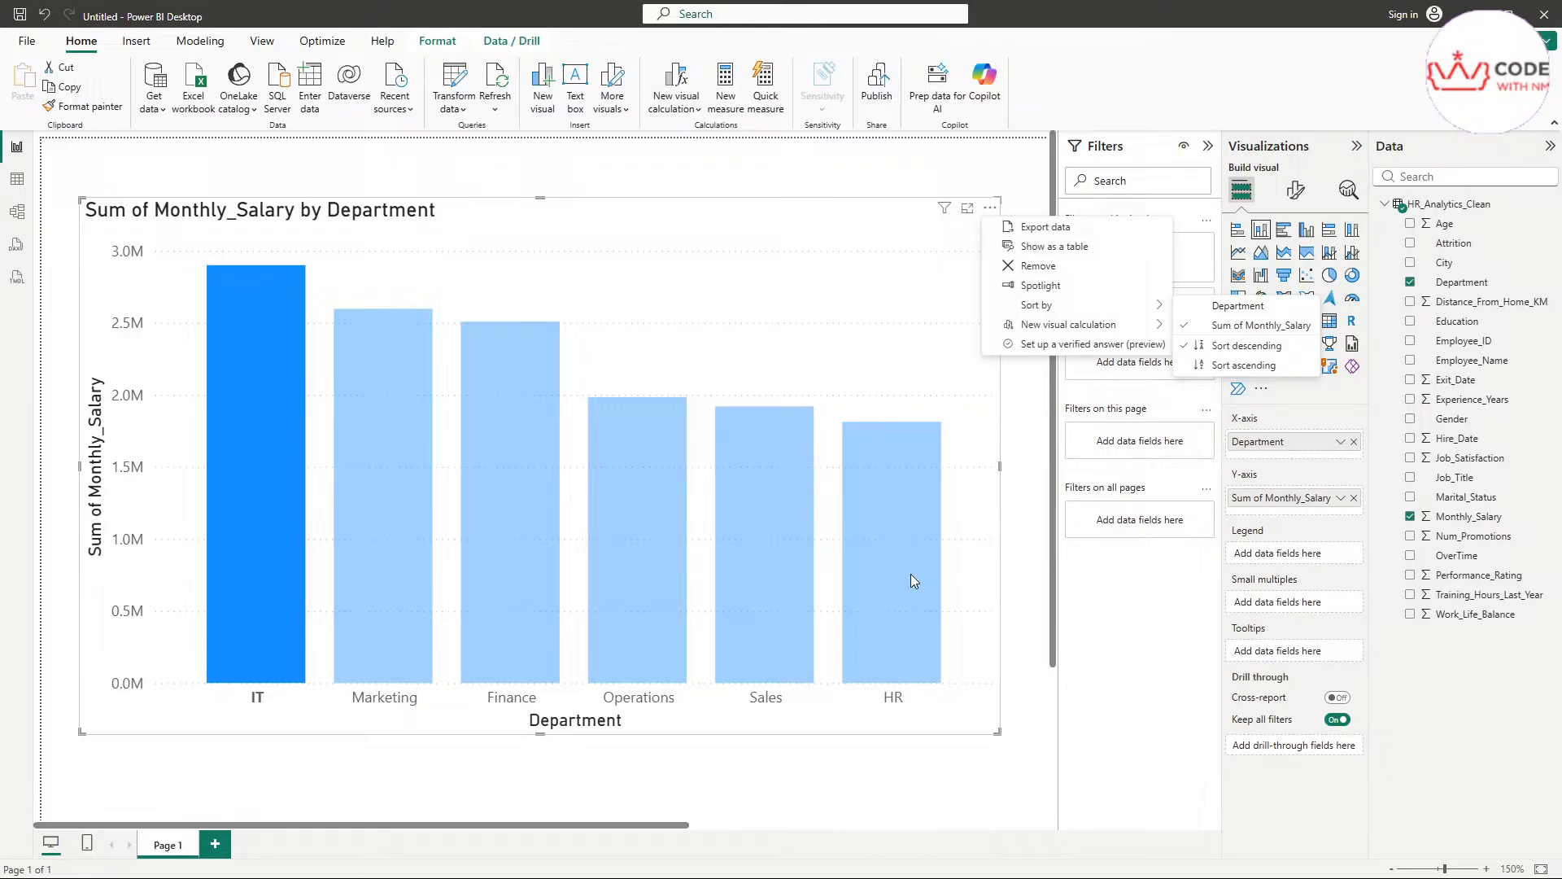
left_click(651, 173)
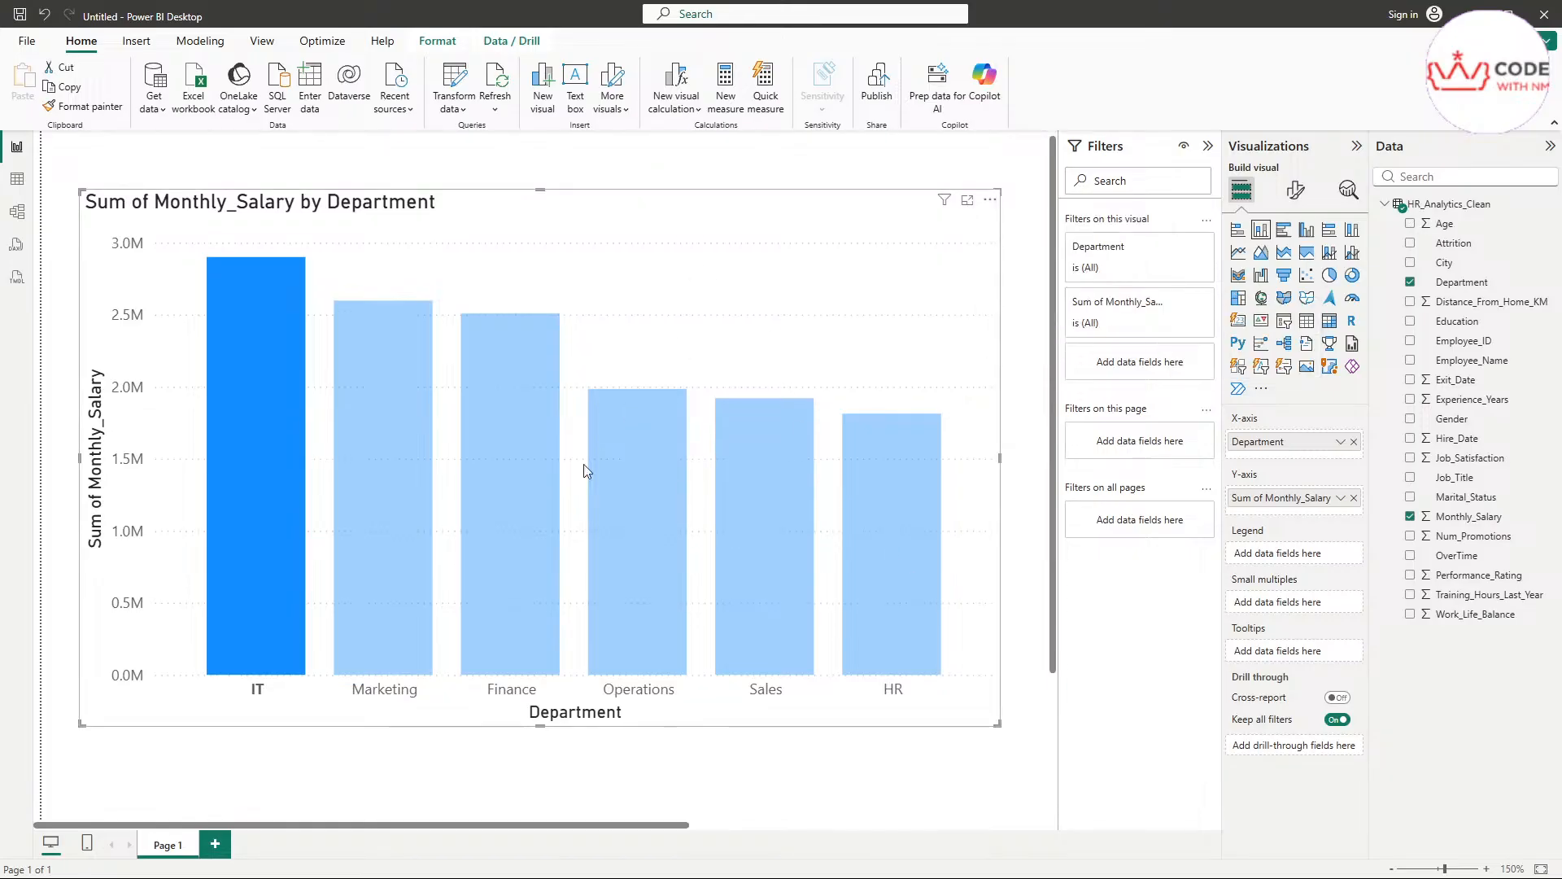
left_click(656, 763)
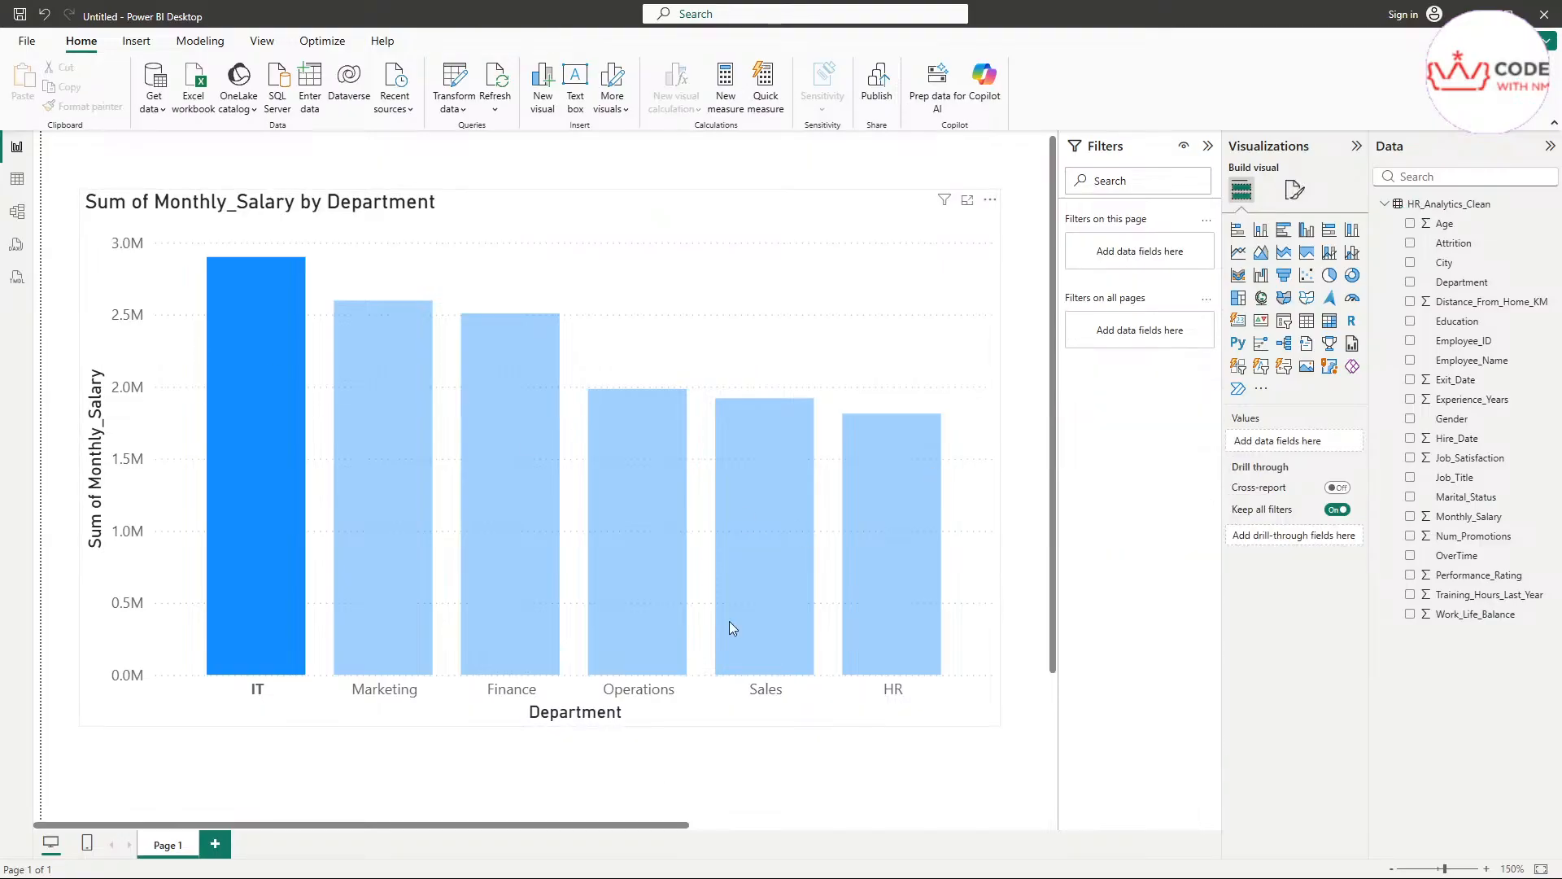
Try highlighting the HR column and shifting the salary chart on the page, and clear the highlight
scroll(730, 622, "down", 2)
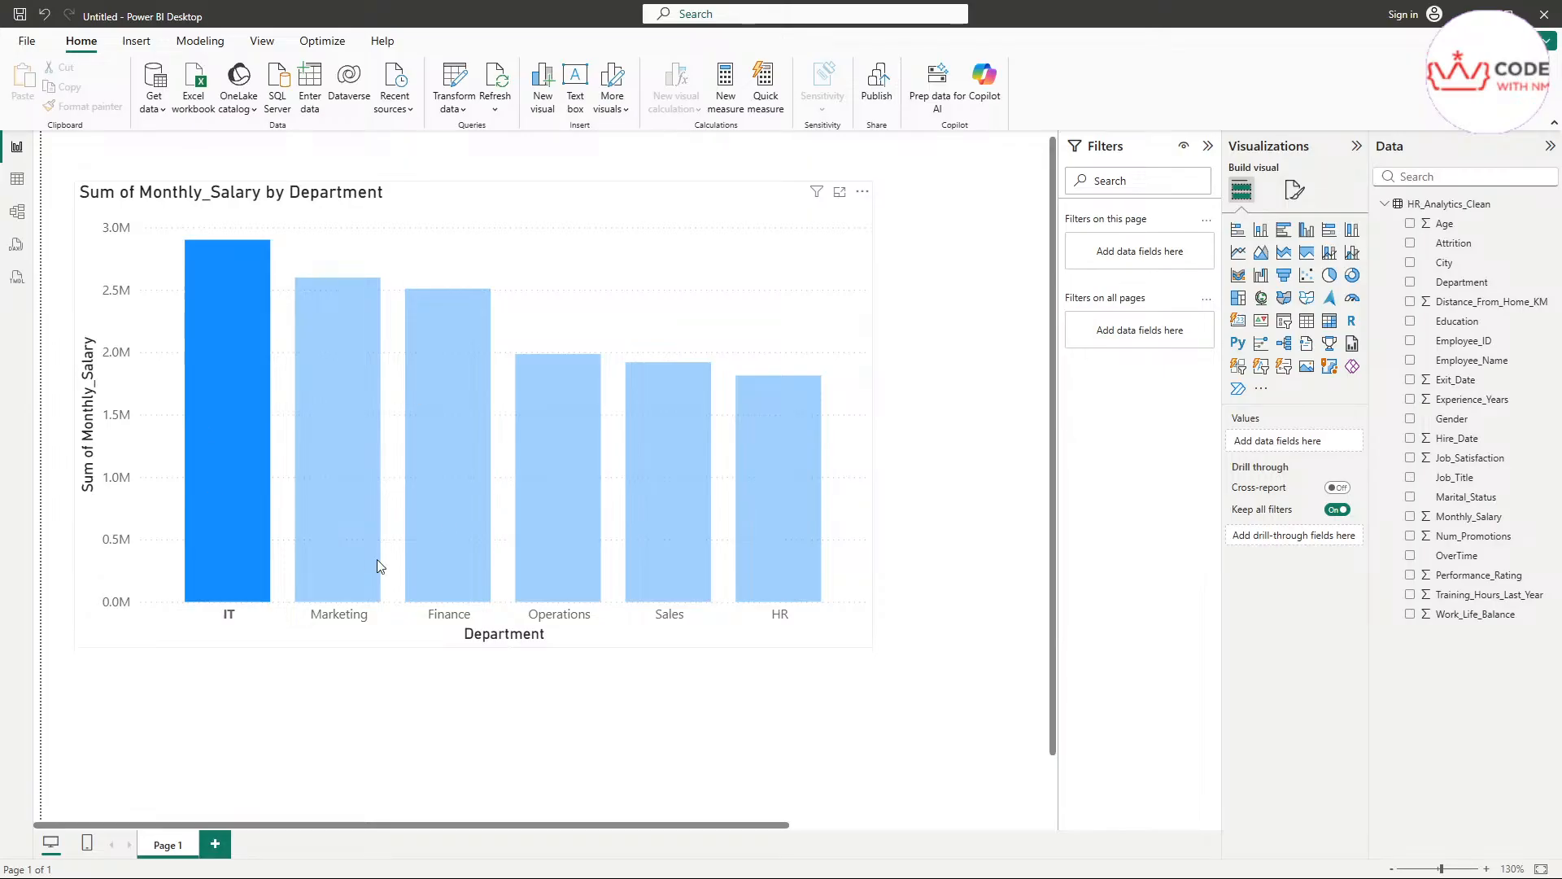
left_click(753, 488)
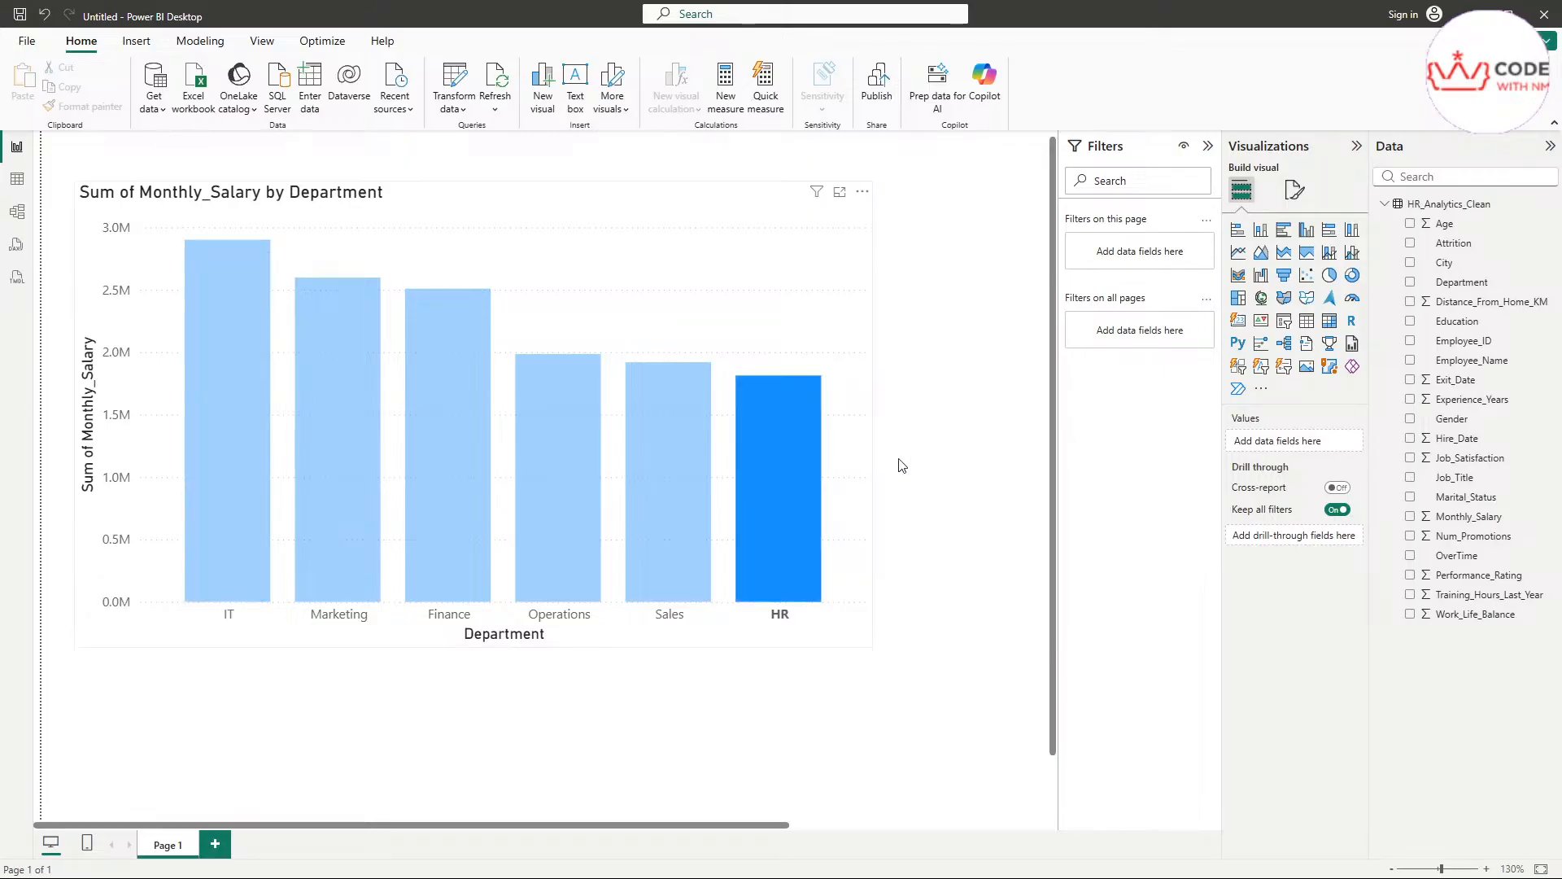
scroll(750, 443, "down", 2)
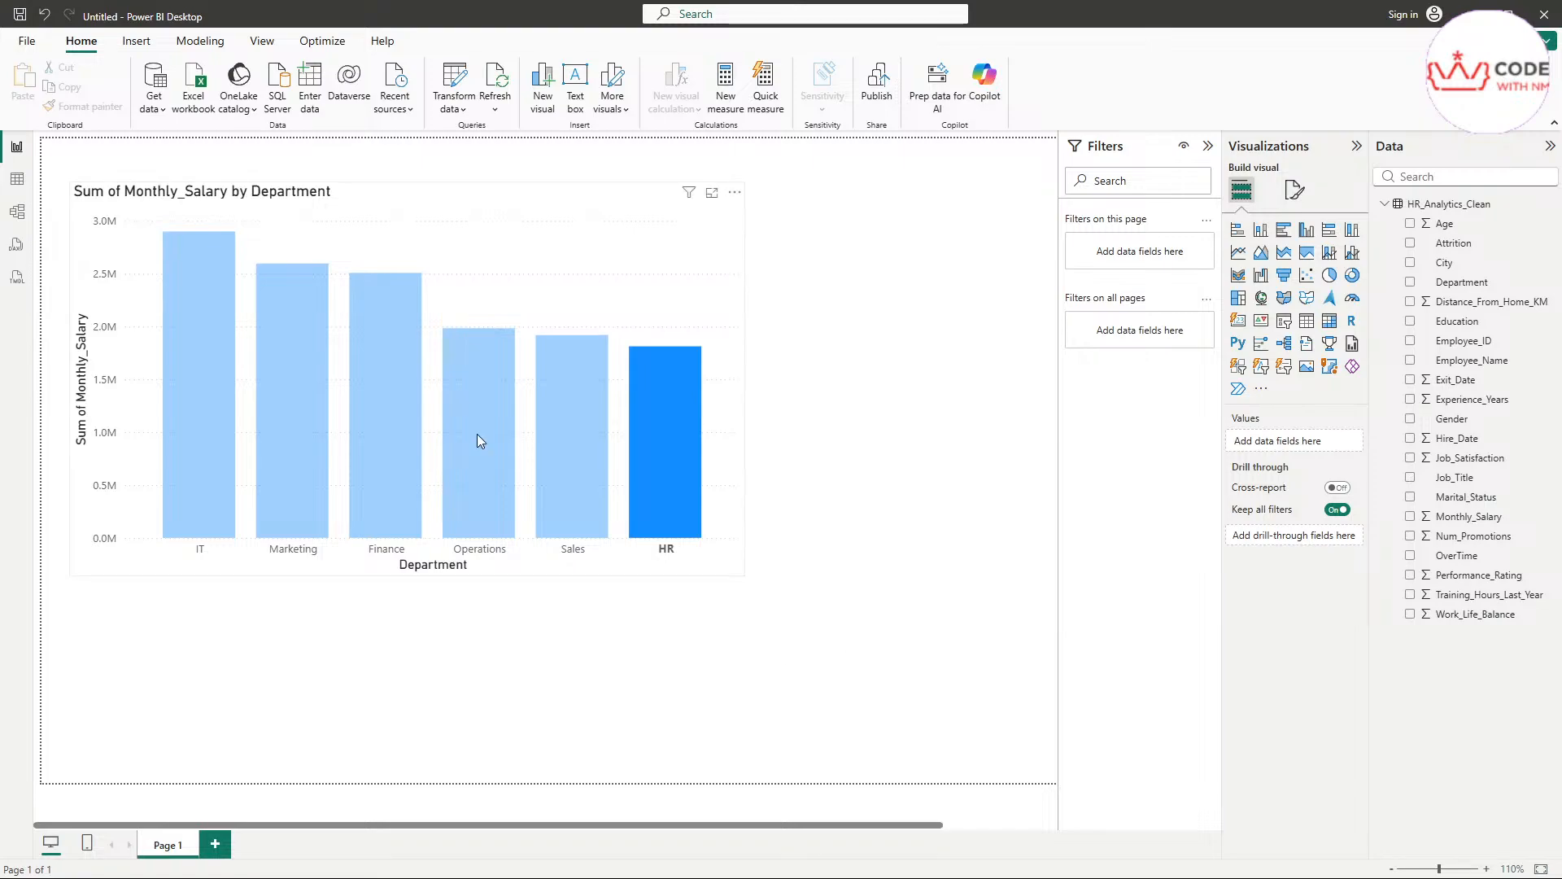
left_click_drag(623, 505, 797, 625)
left_click_drag(427, 326, 447, 301)
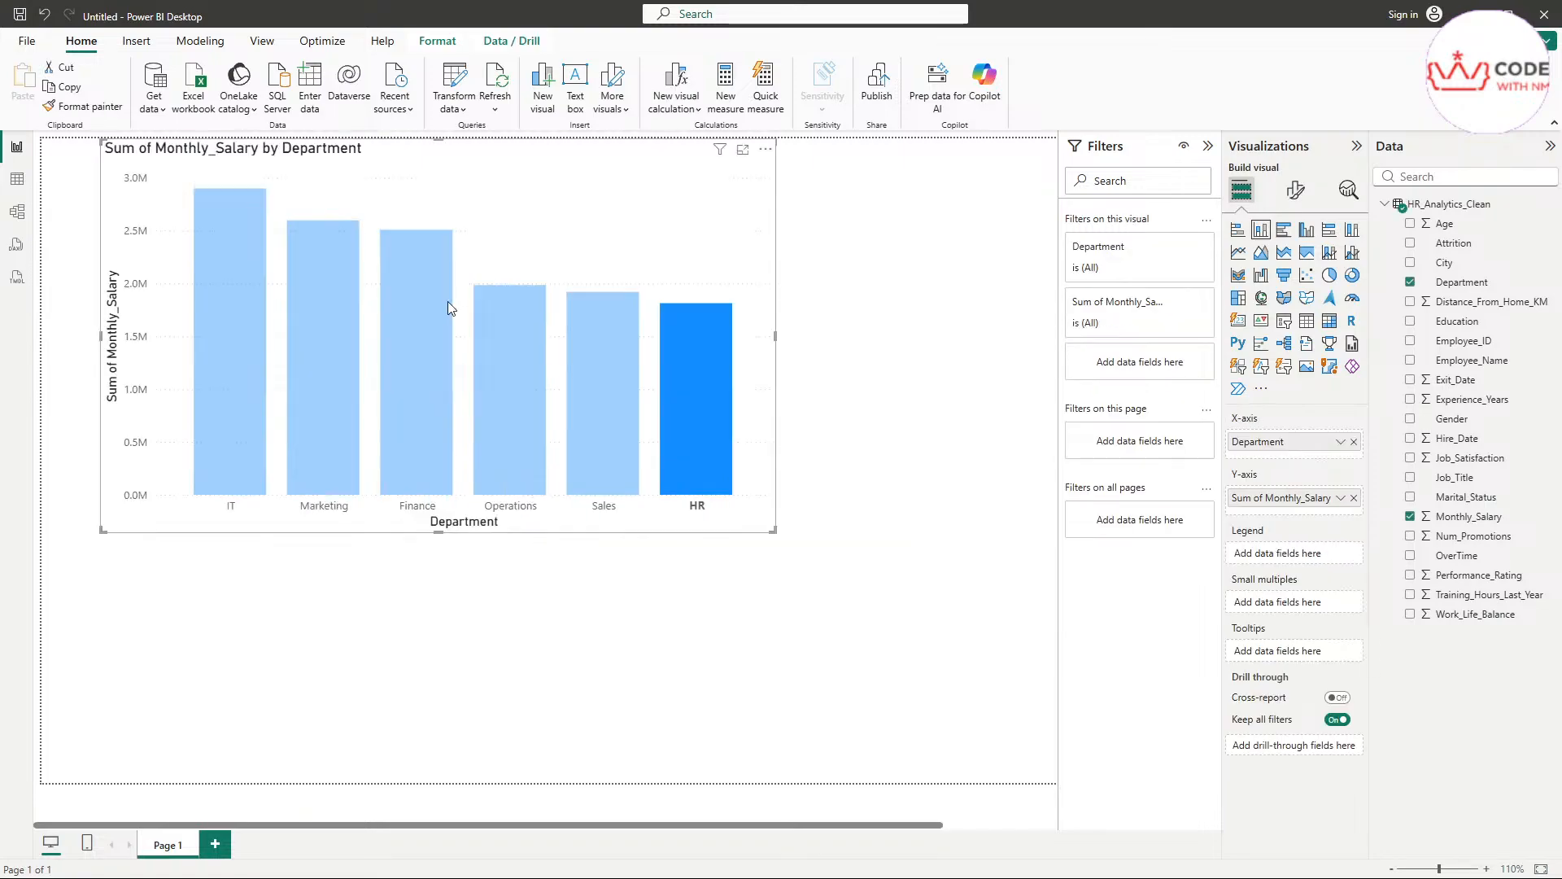
mouse_move(492, 222)
left_mouse_down()
mouse_move(597, 325)
mouse_move(495, 224)
left_mouse_up()
left_click(597, 311)
scroll(499, 228, "up", 1)
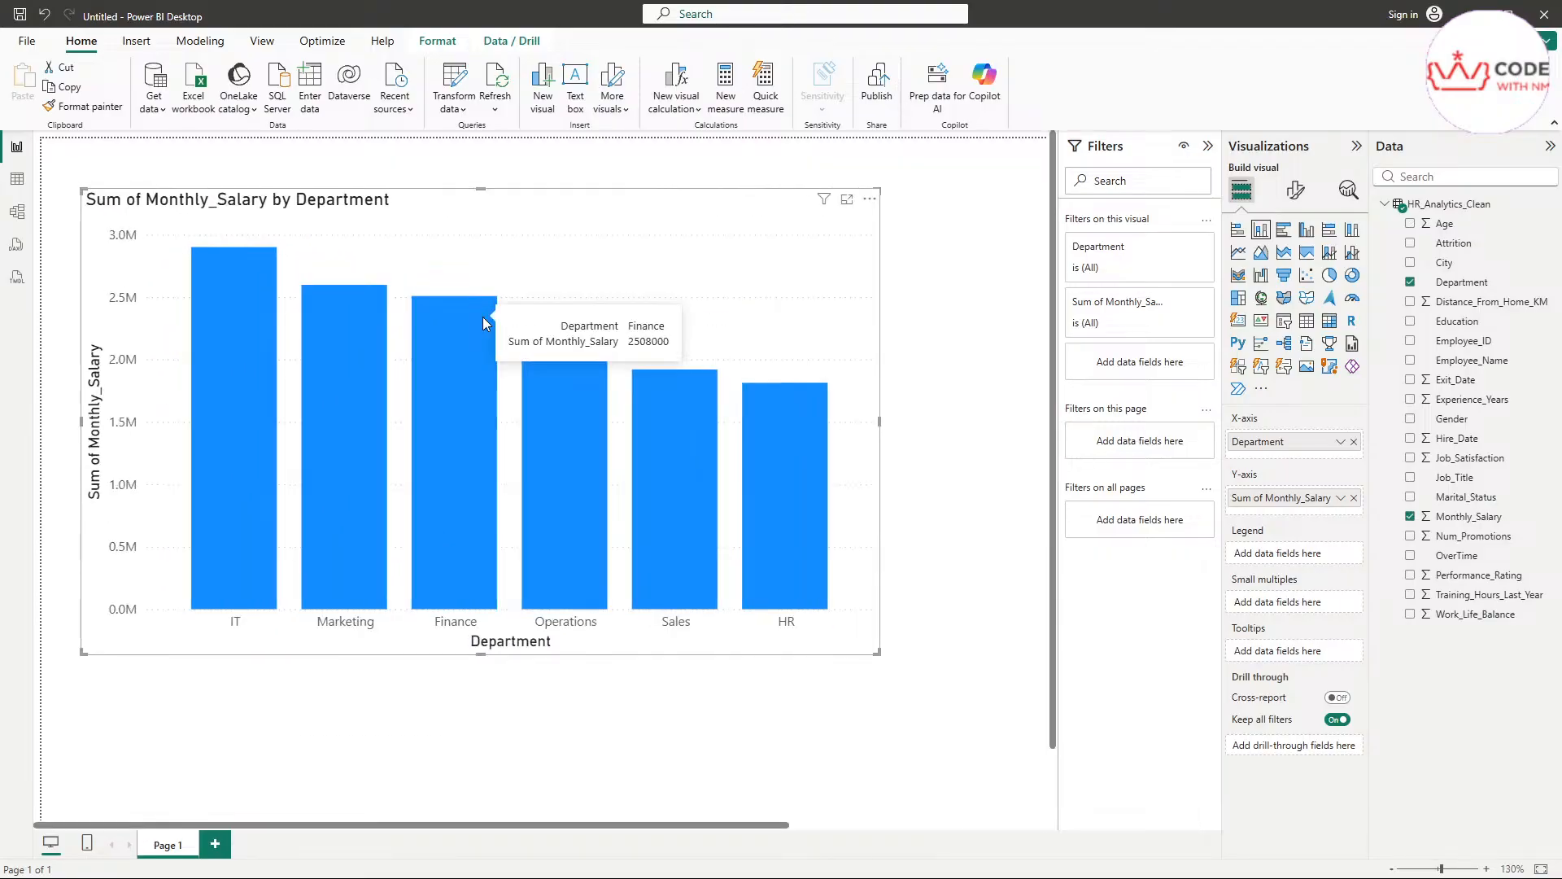
Show the salary chart's underlying data as a table
scroll(482, 316, "up", 2)
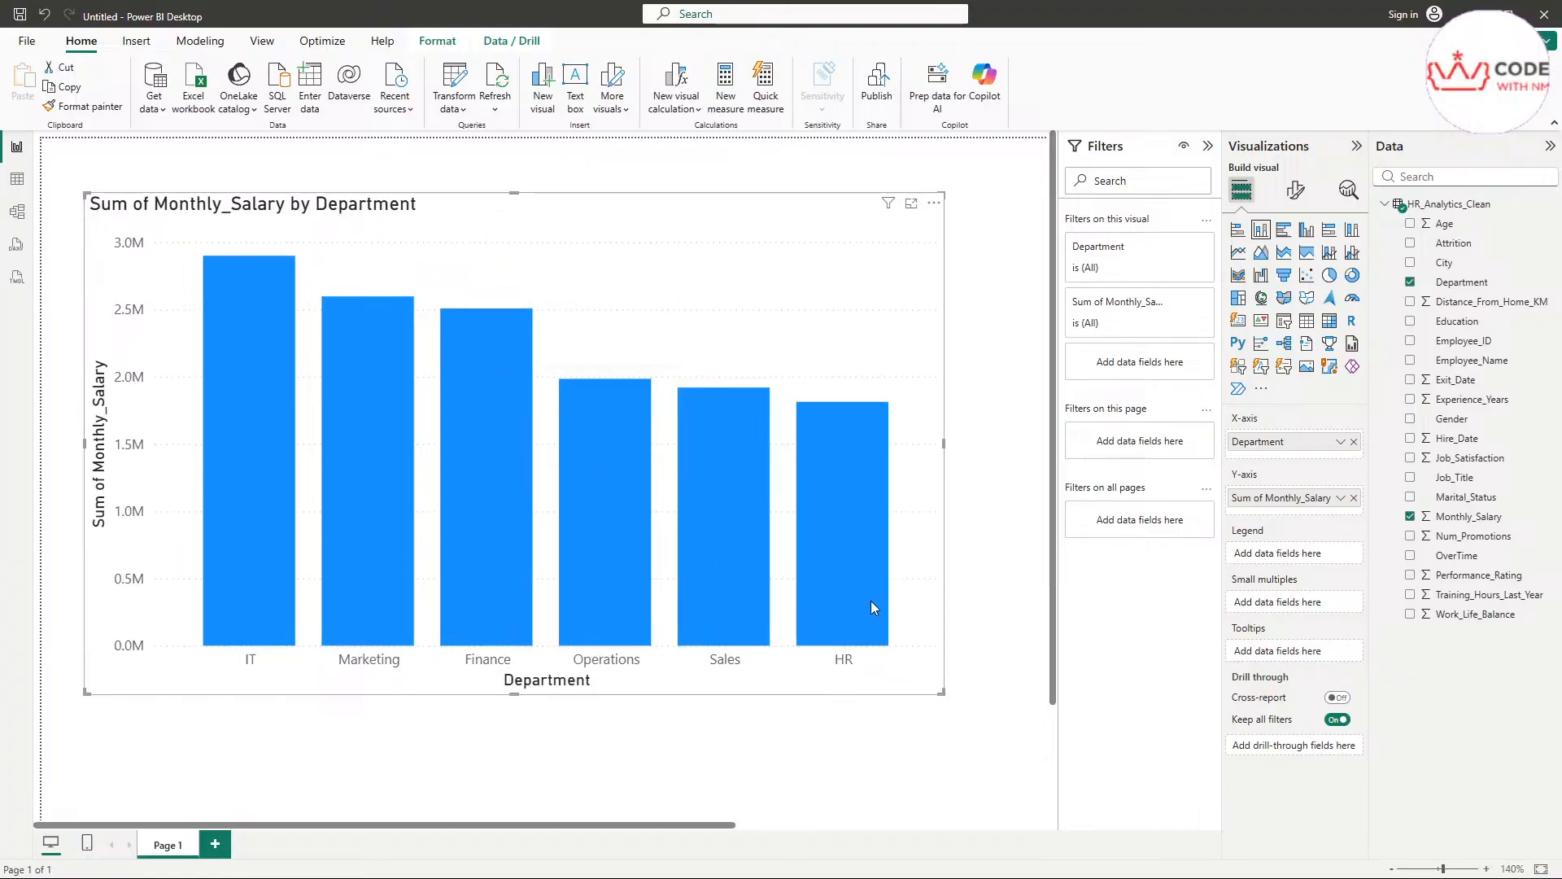
left_click(934, 204)
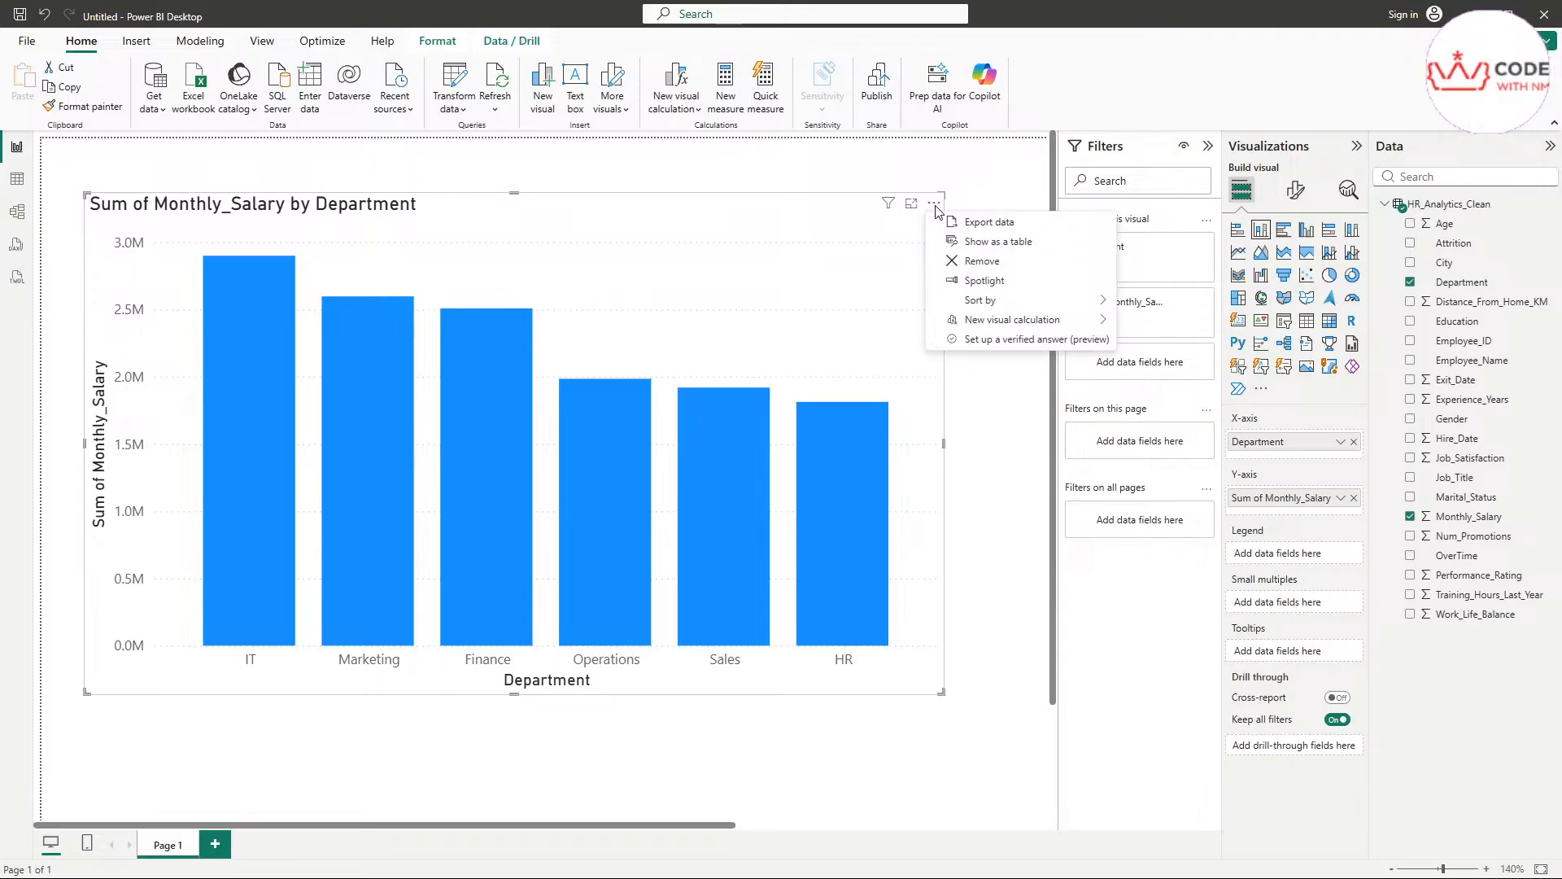
mouse_move(996, 316)
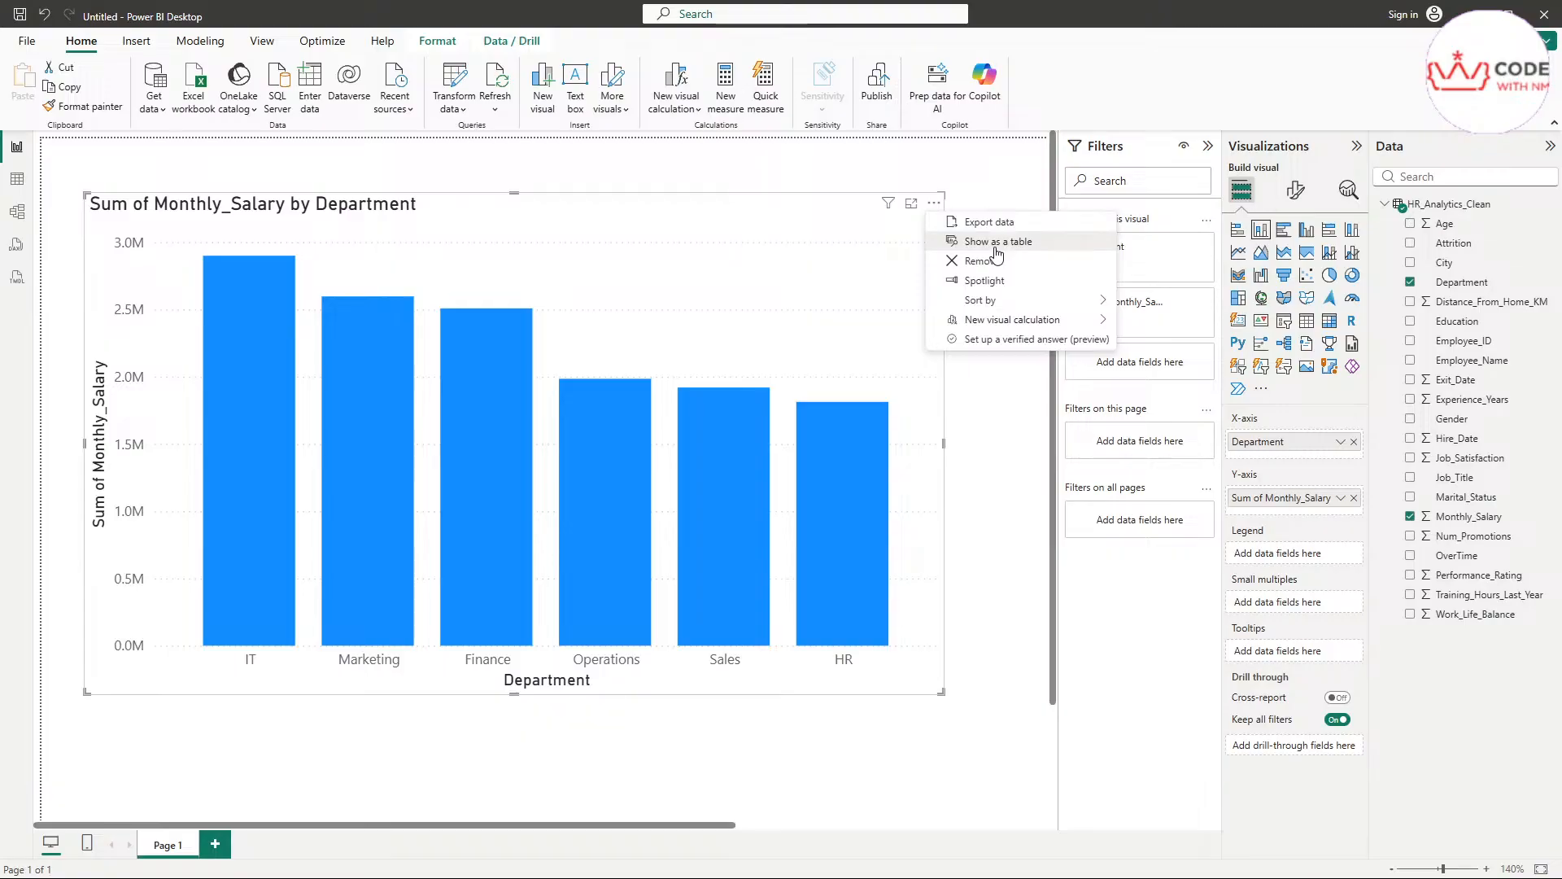
left_click(995, 248)
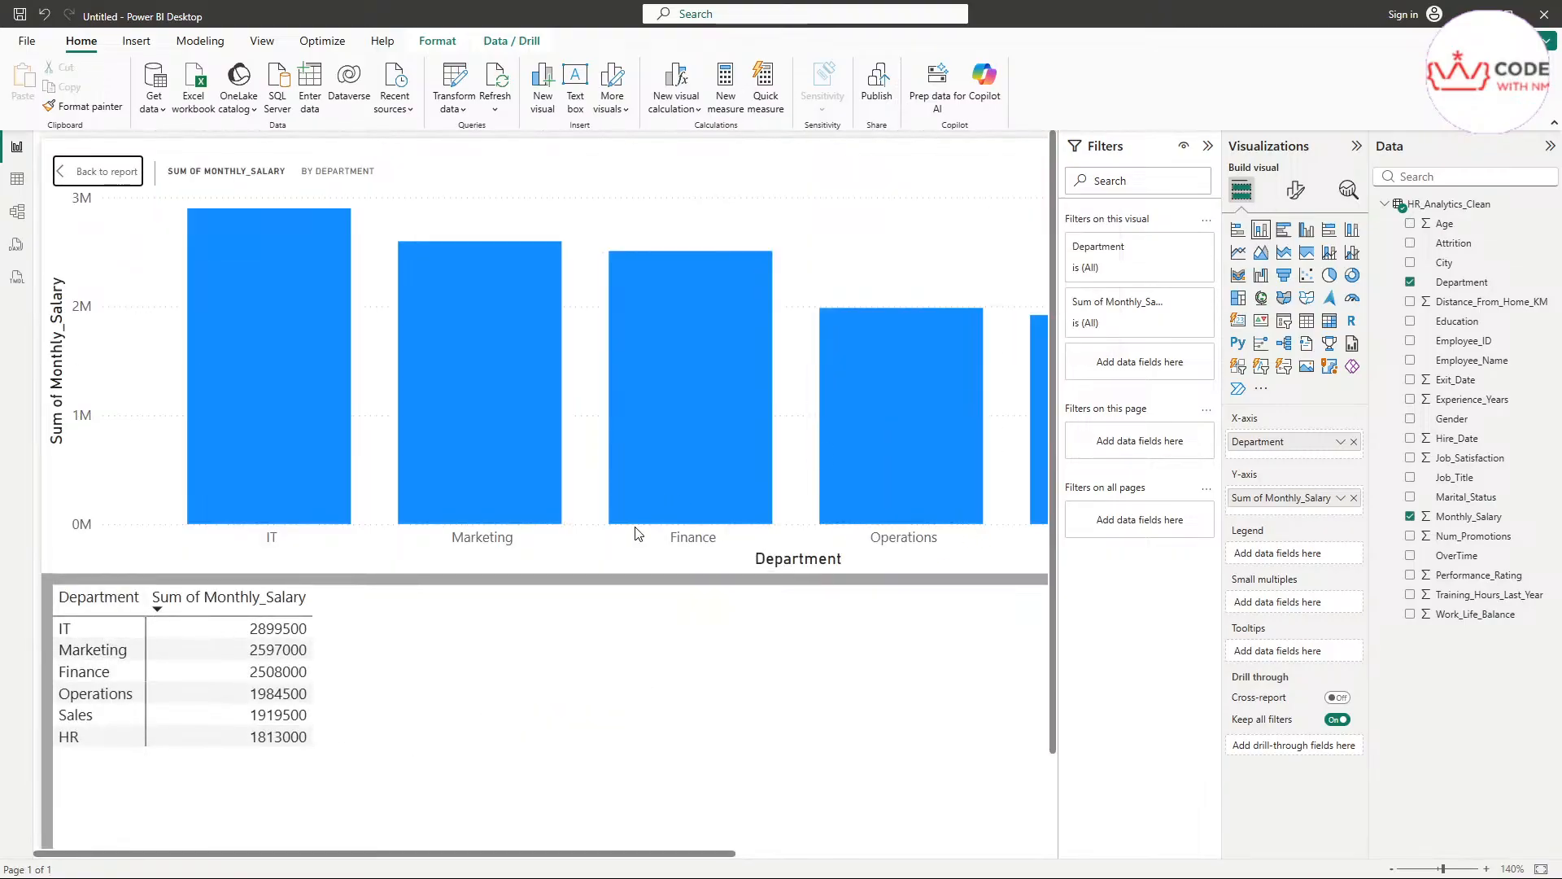
Compare the chart's columns with the Monthly_Salary sum listed for each department, and return to the report page
scroll(639, 530, "down", 1)
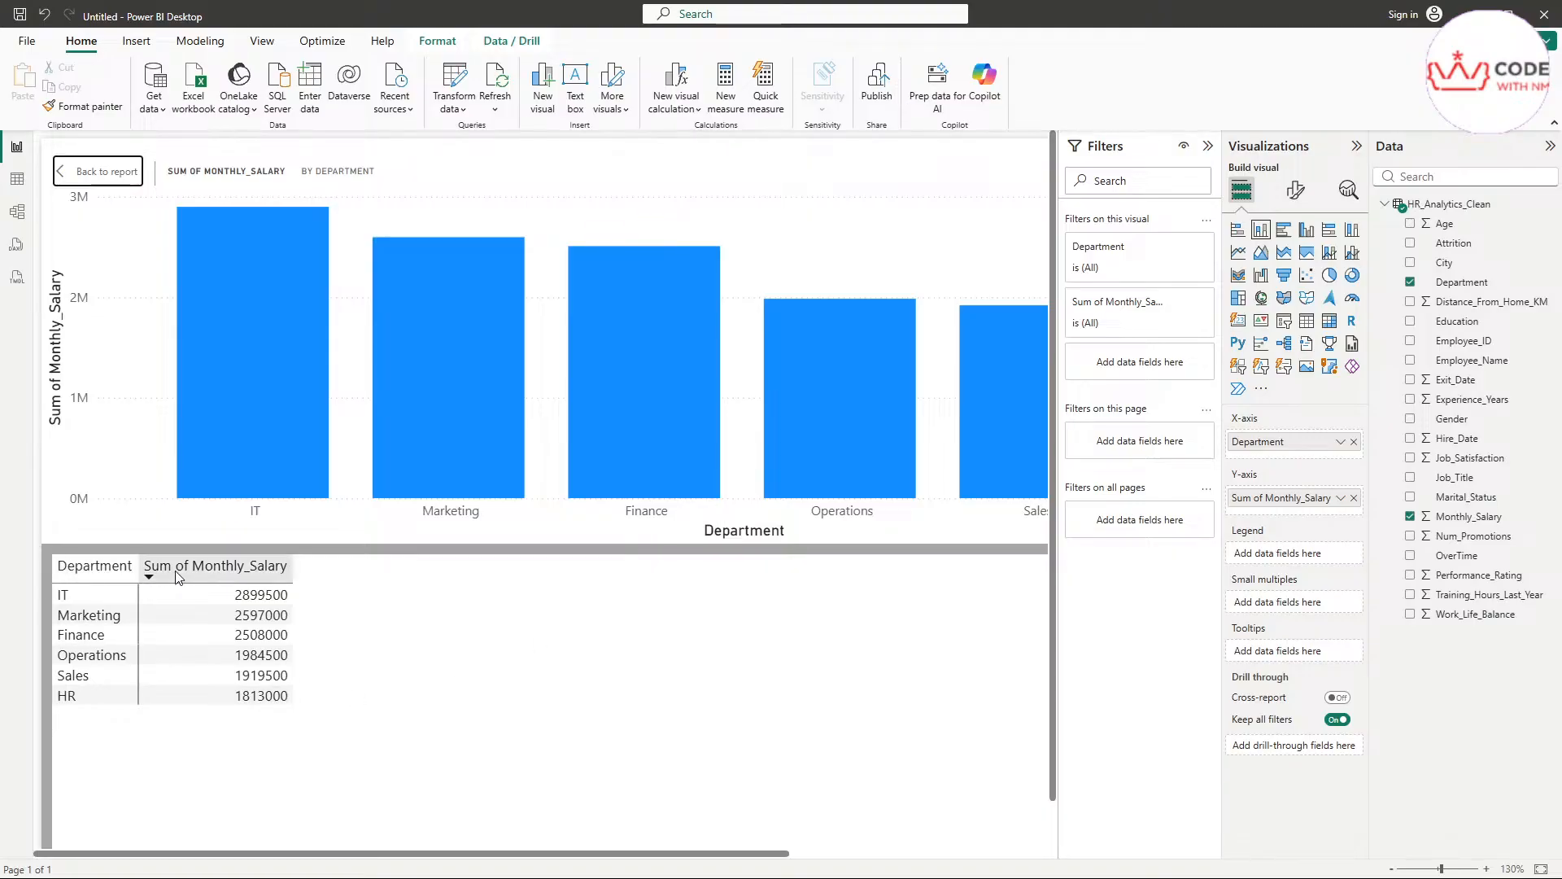
scroll(177, 576, "up", 1)
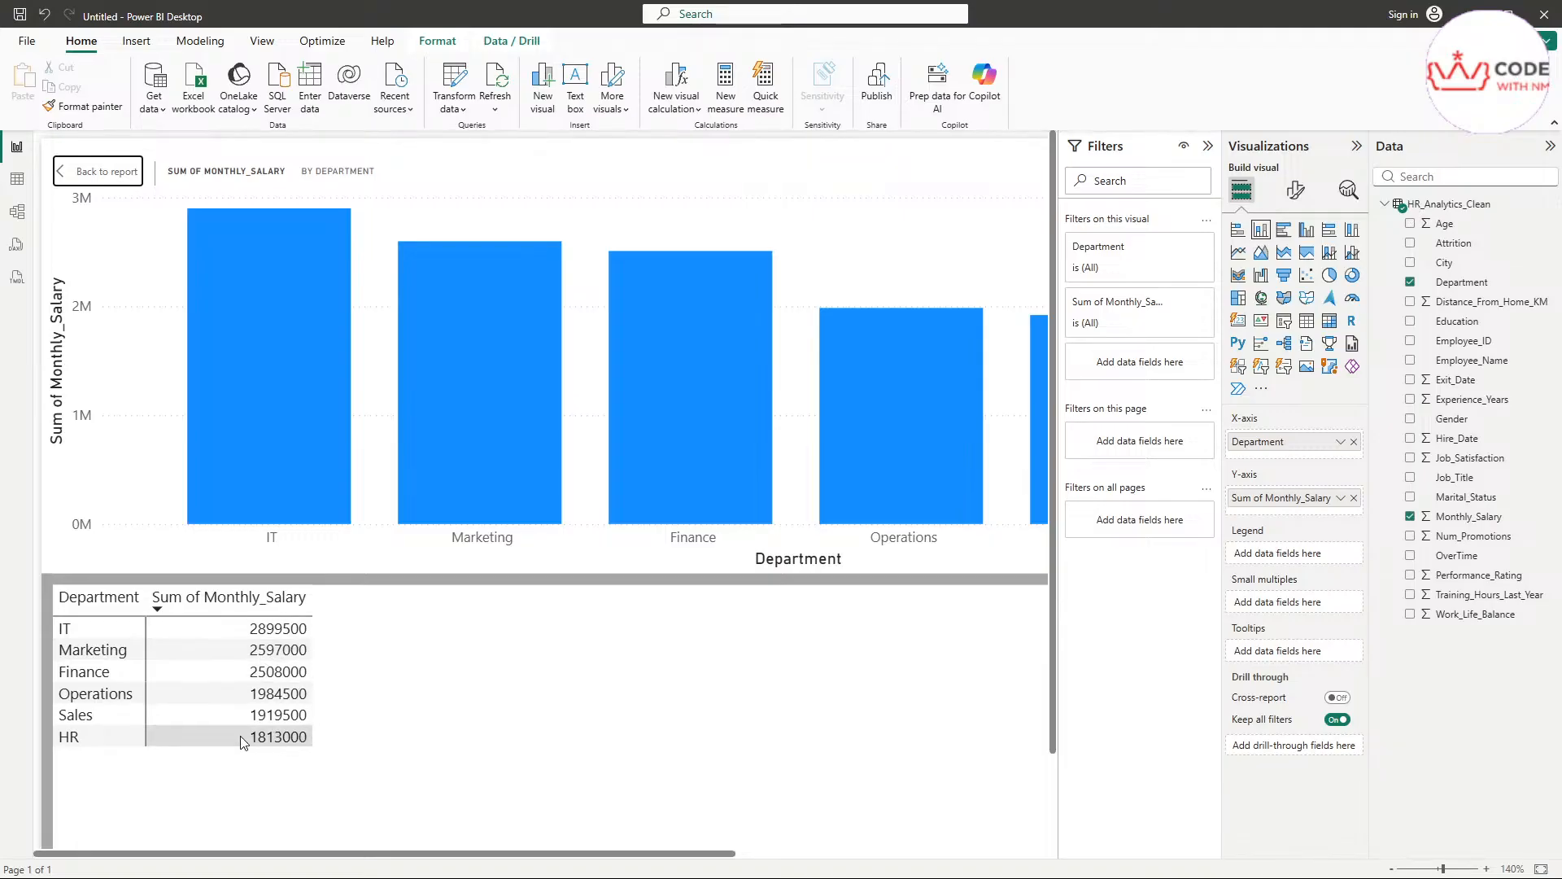
scroll(492, 704, "down", 2)
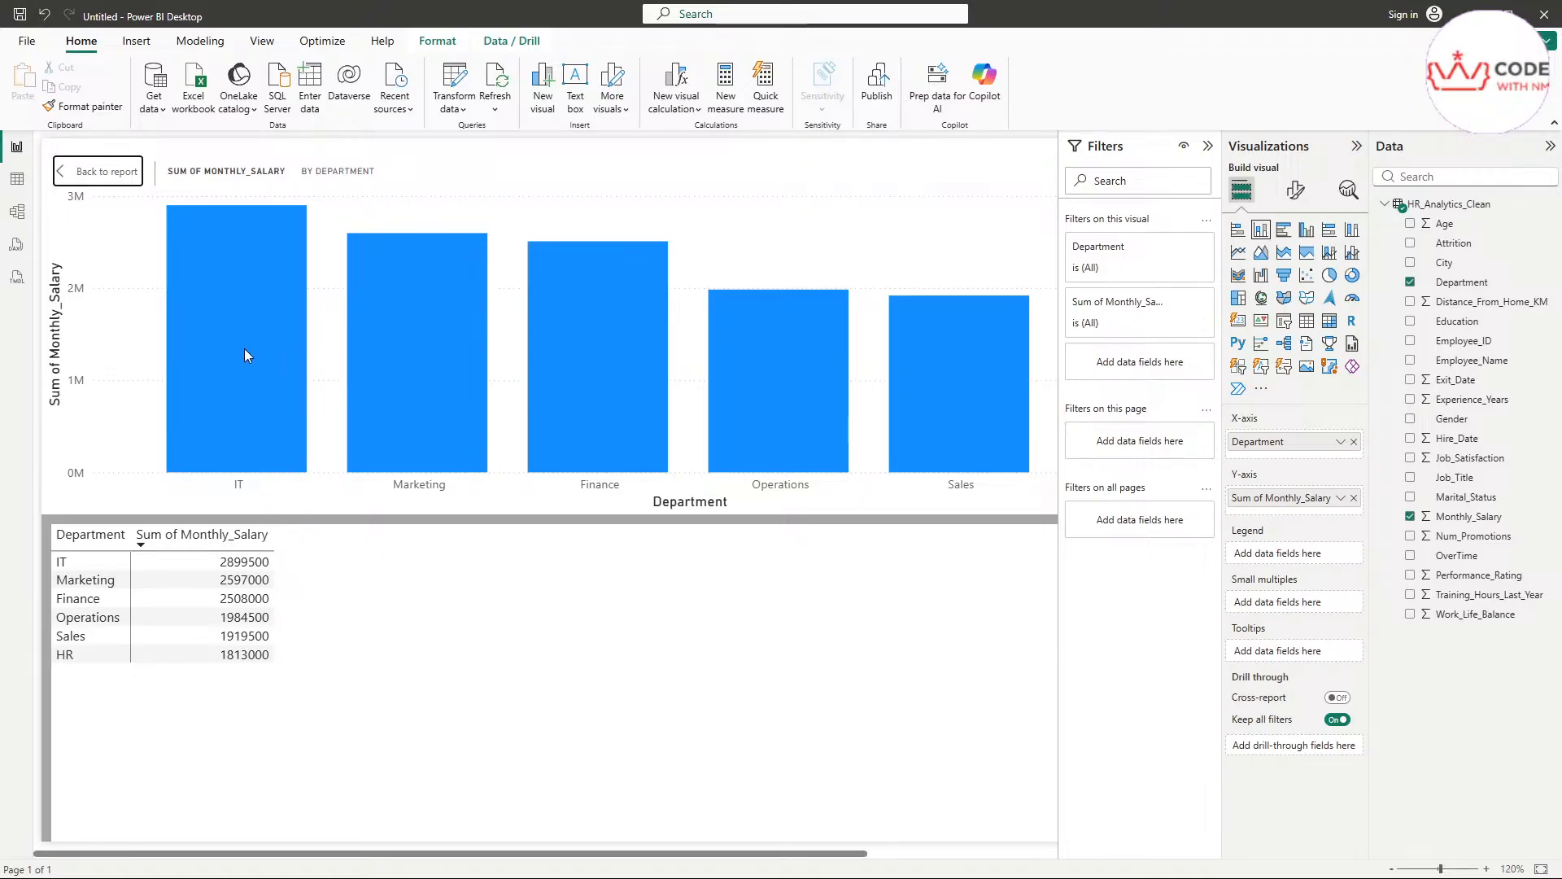
left_click(236, 356)
scroll(301, 417, "down", 1)
left_click(190, 376)
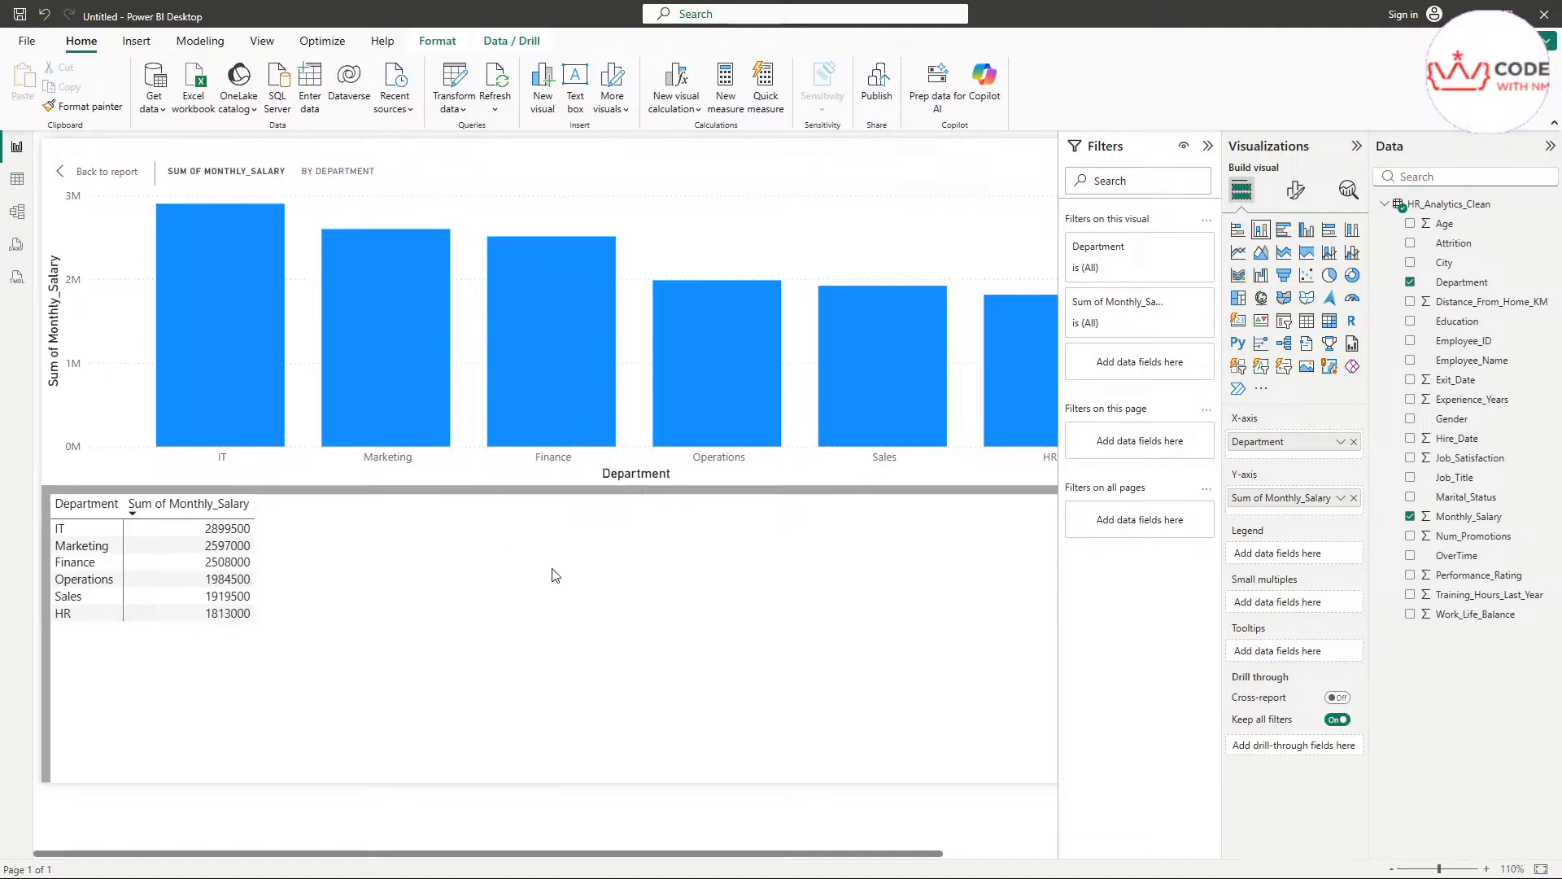
scroll(639, 603, "down", 2)
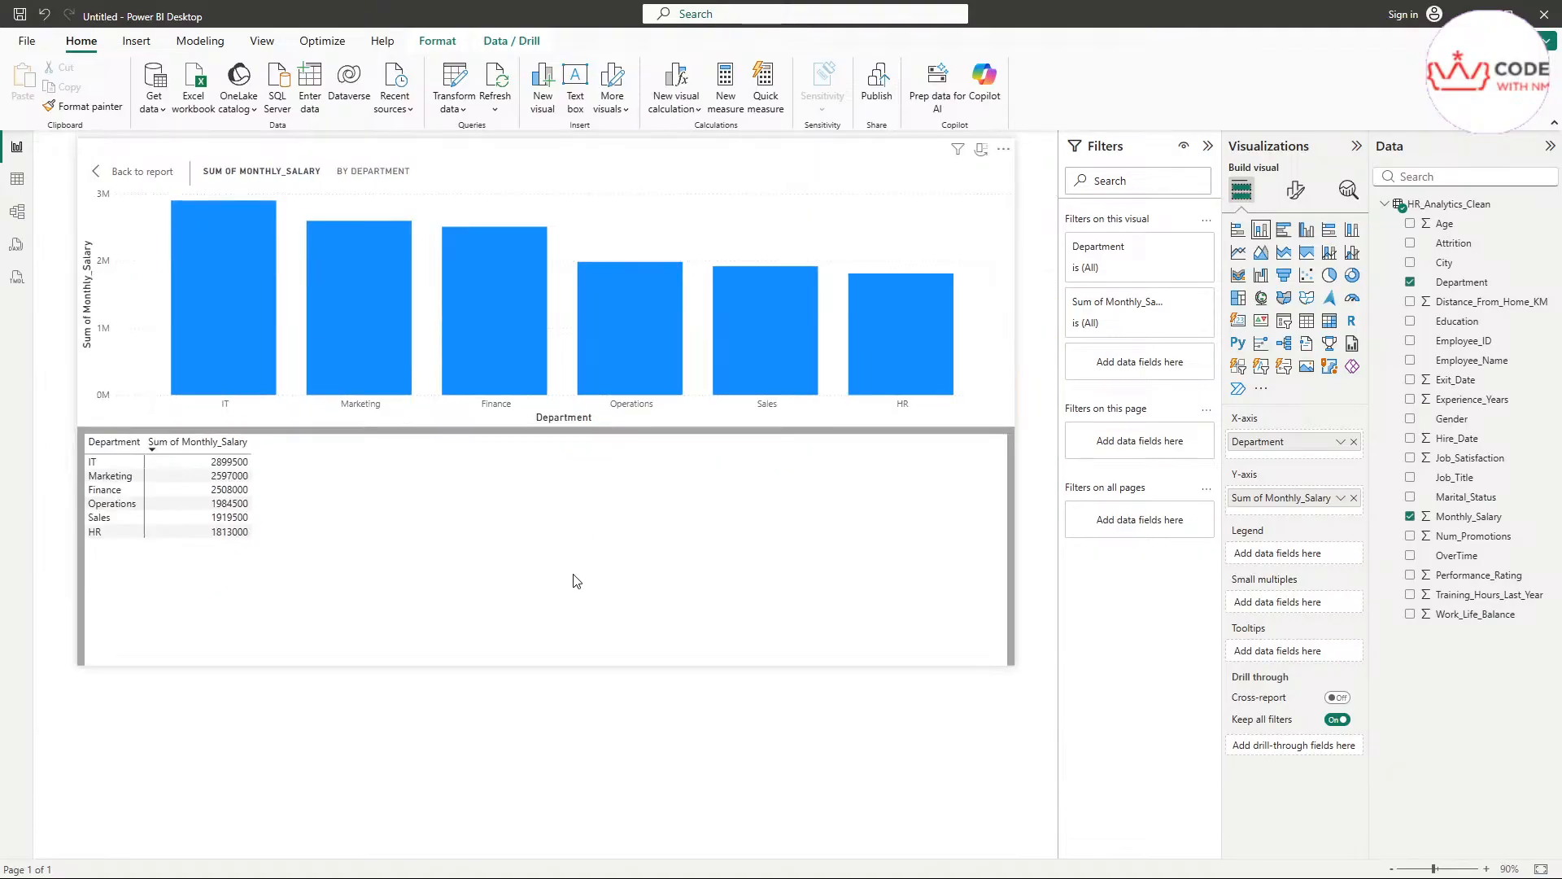
scroll(500, 408, "up", 4)
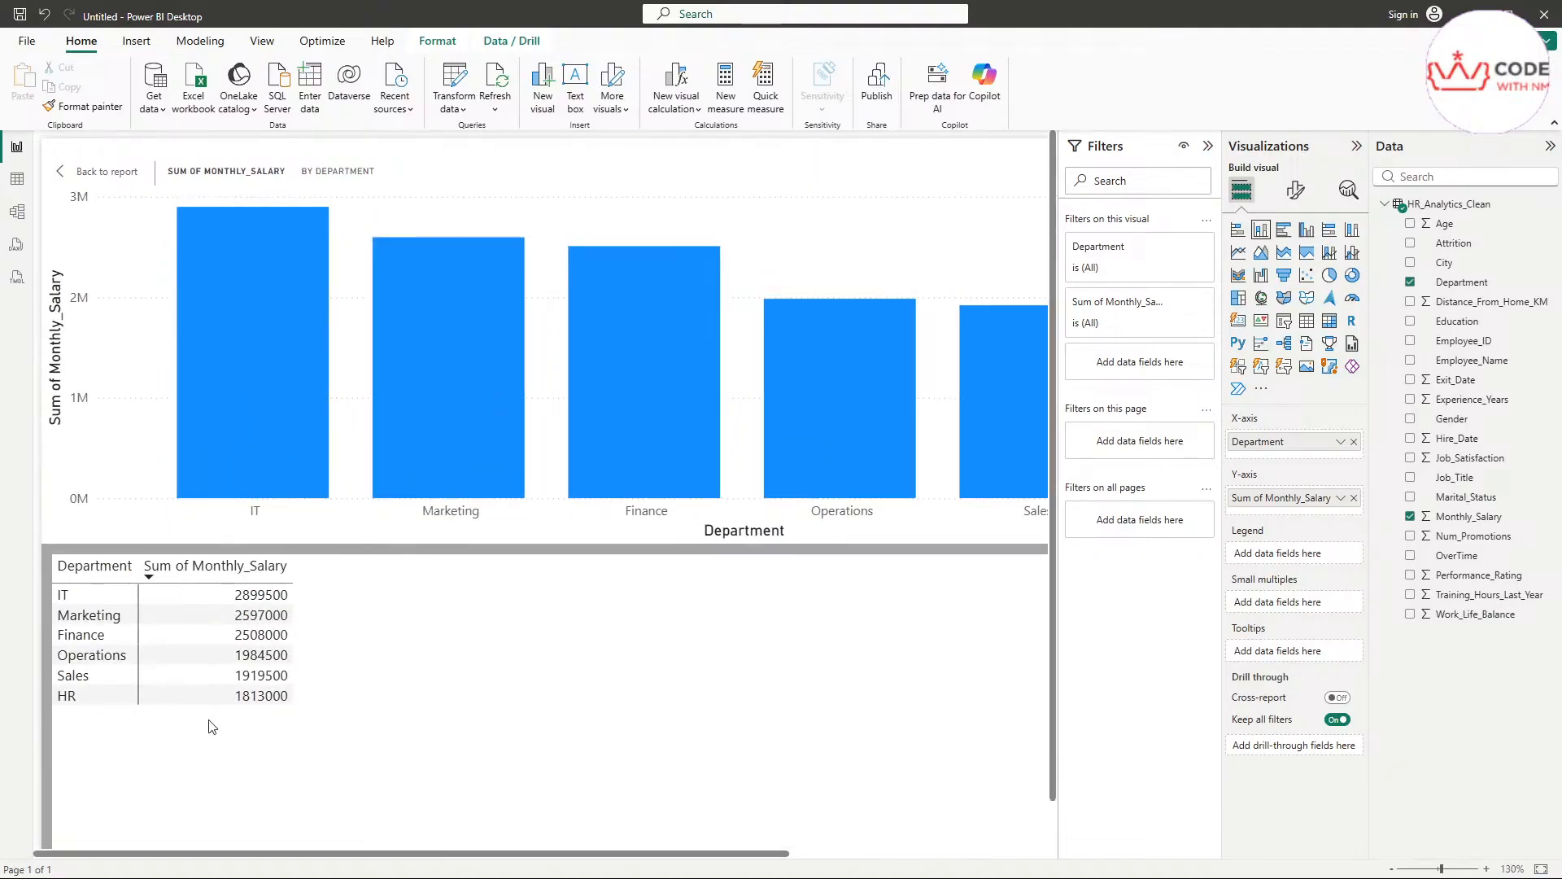
left_click(108, 172)
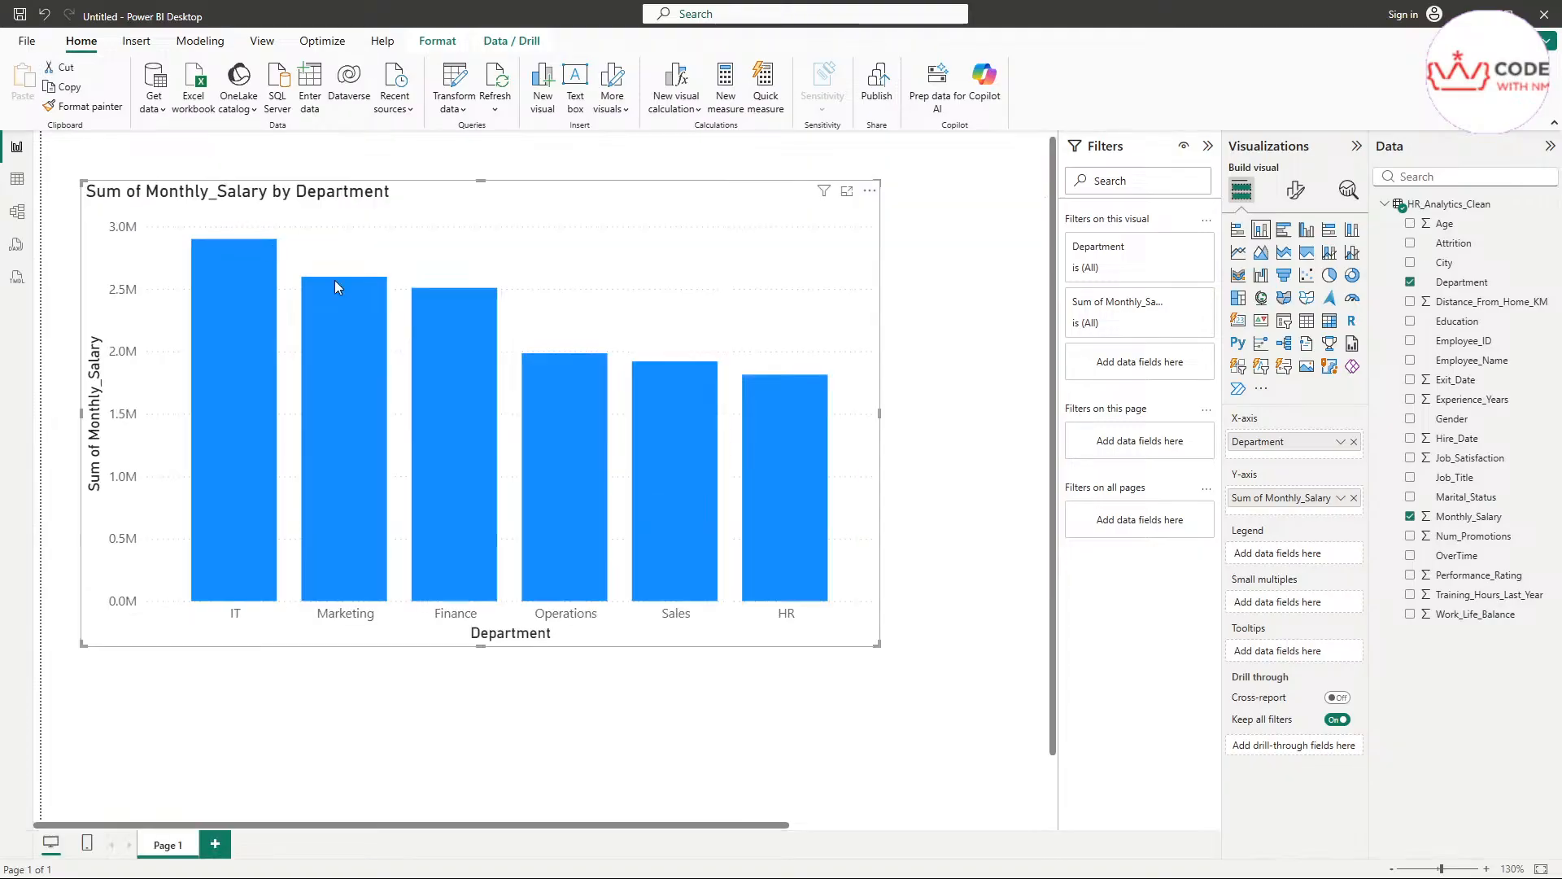
Shrink the salary chart to a small visual and place it in the page's upper-left corner
left_click(976, 355)
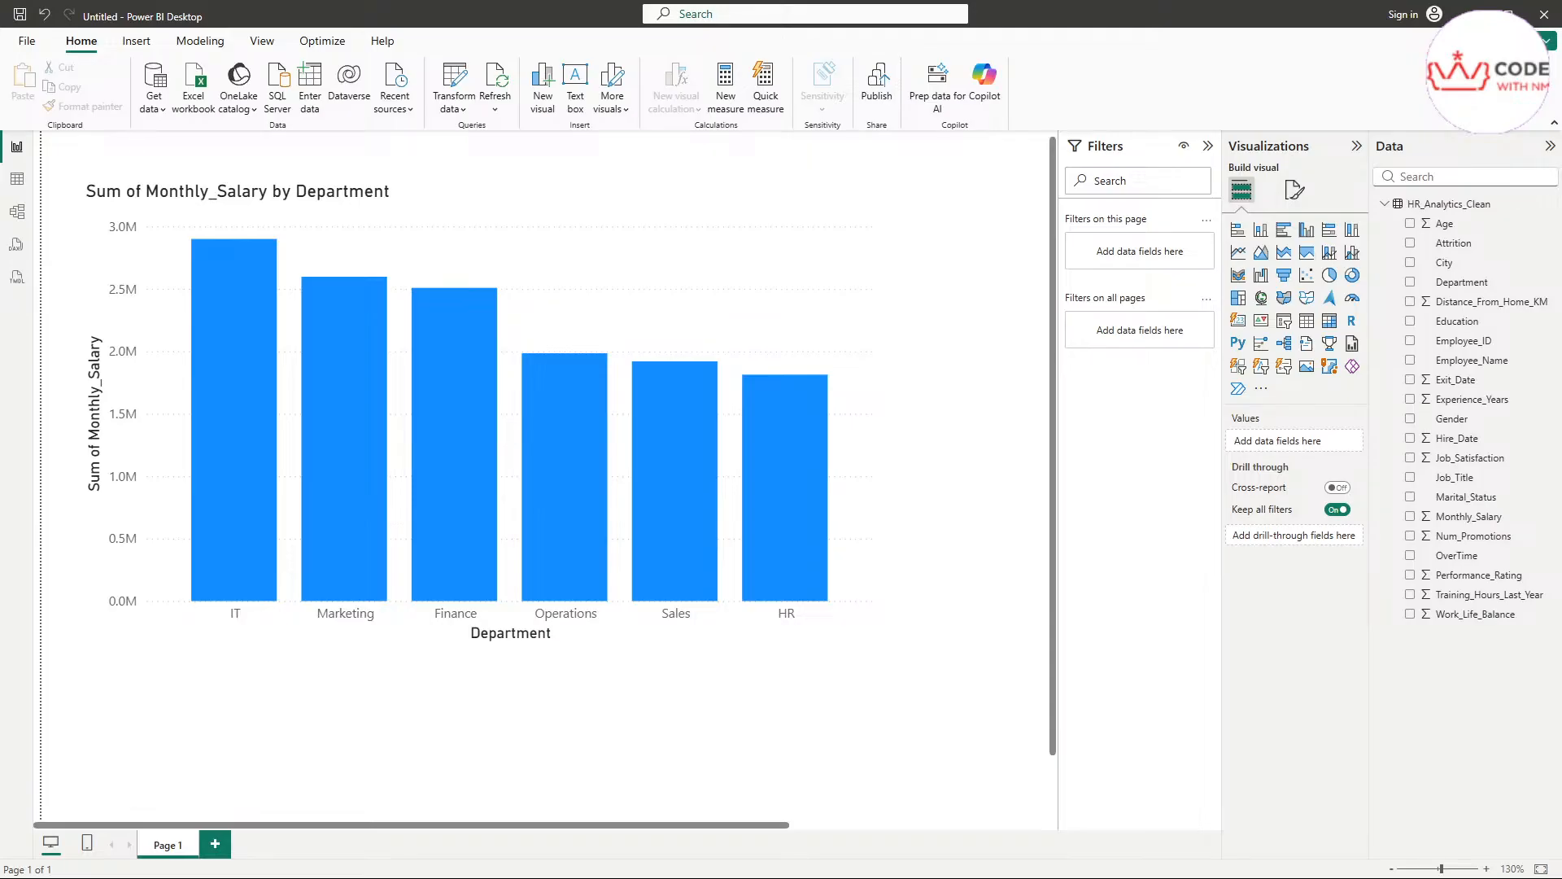
scroll(944, 440, "down", 1)
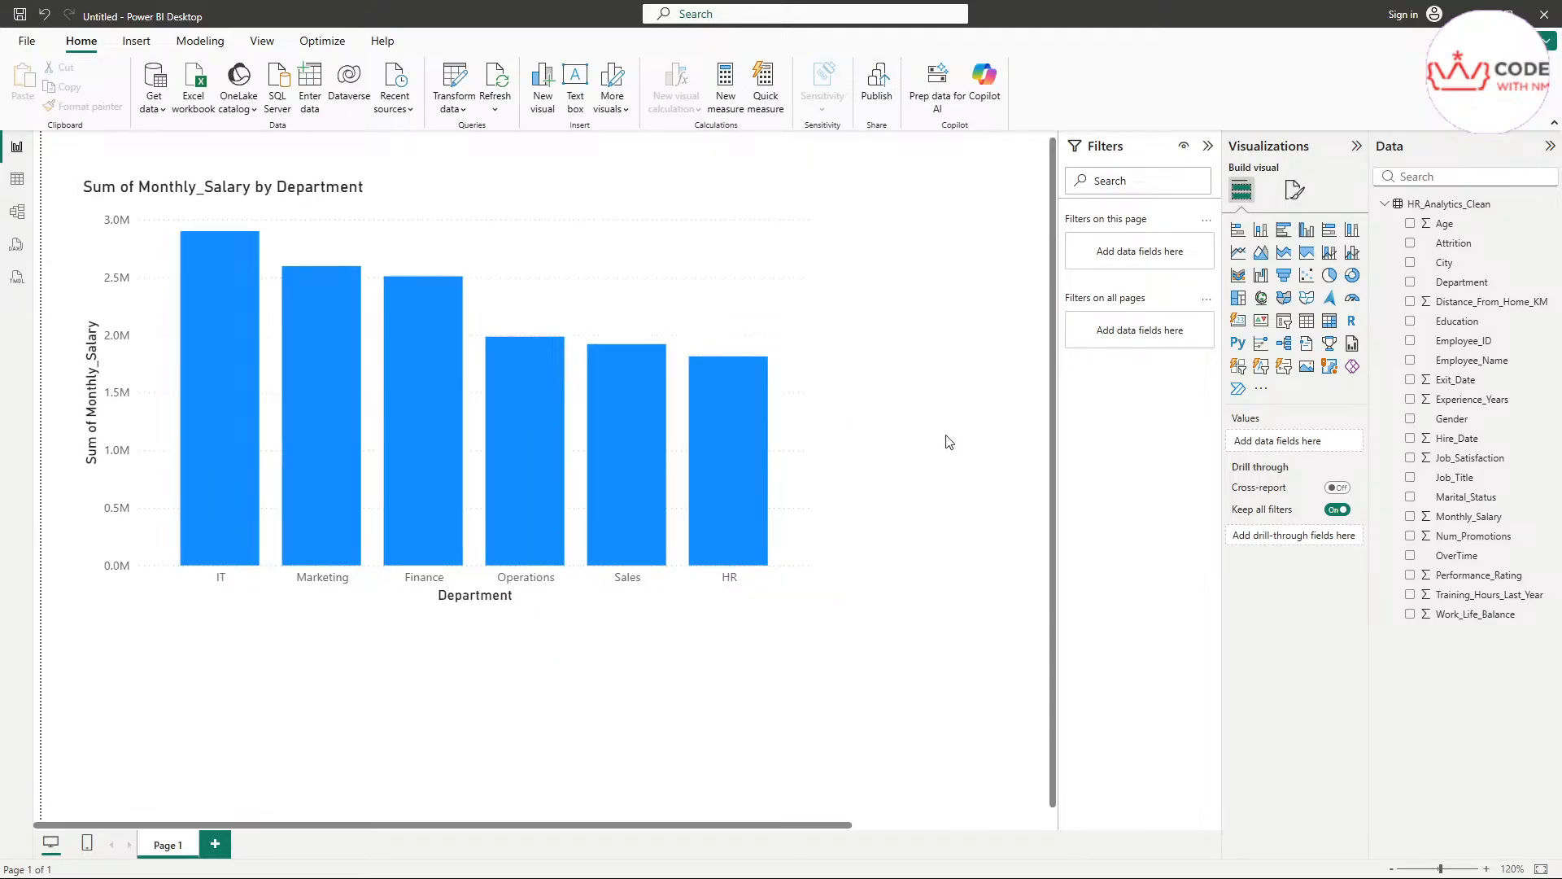
left_click(793, 350)
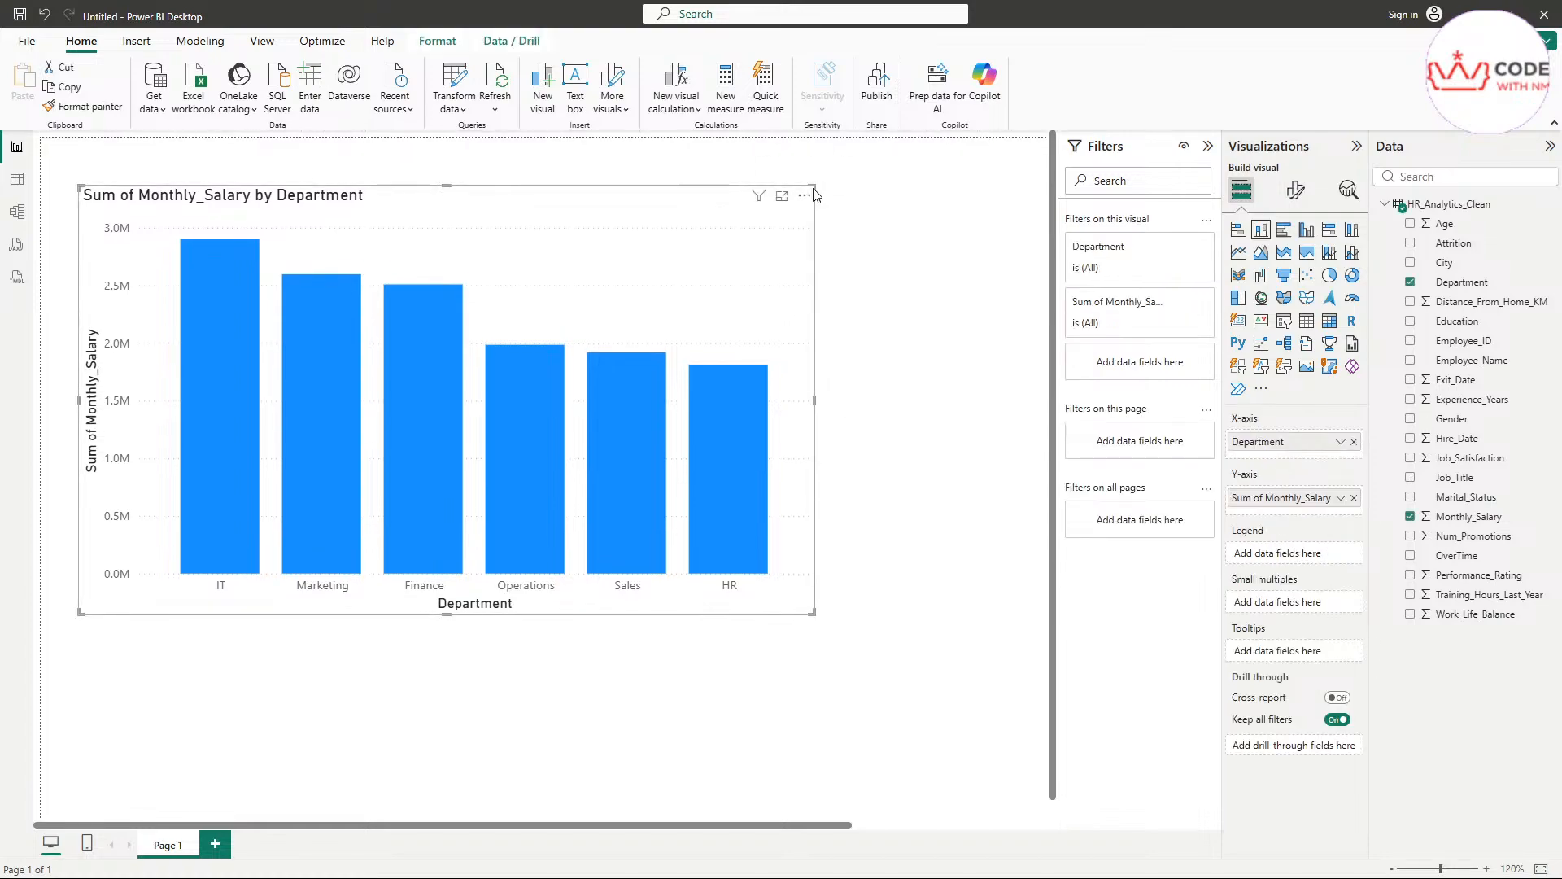
left_click_drag(815, 195, 484, 232)
left_click_drag(374, 275, 376, 225)
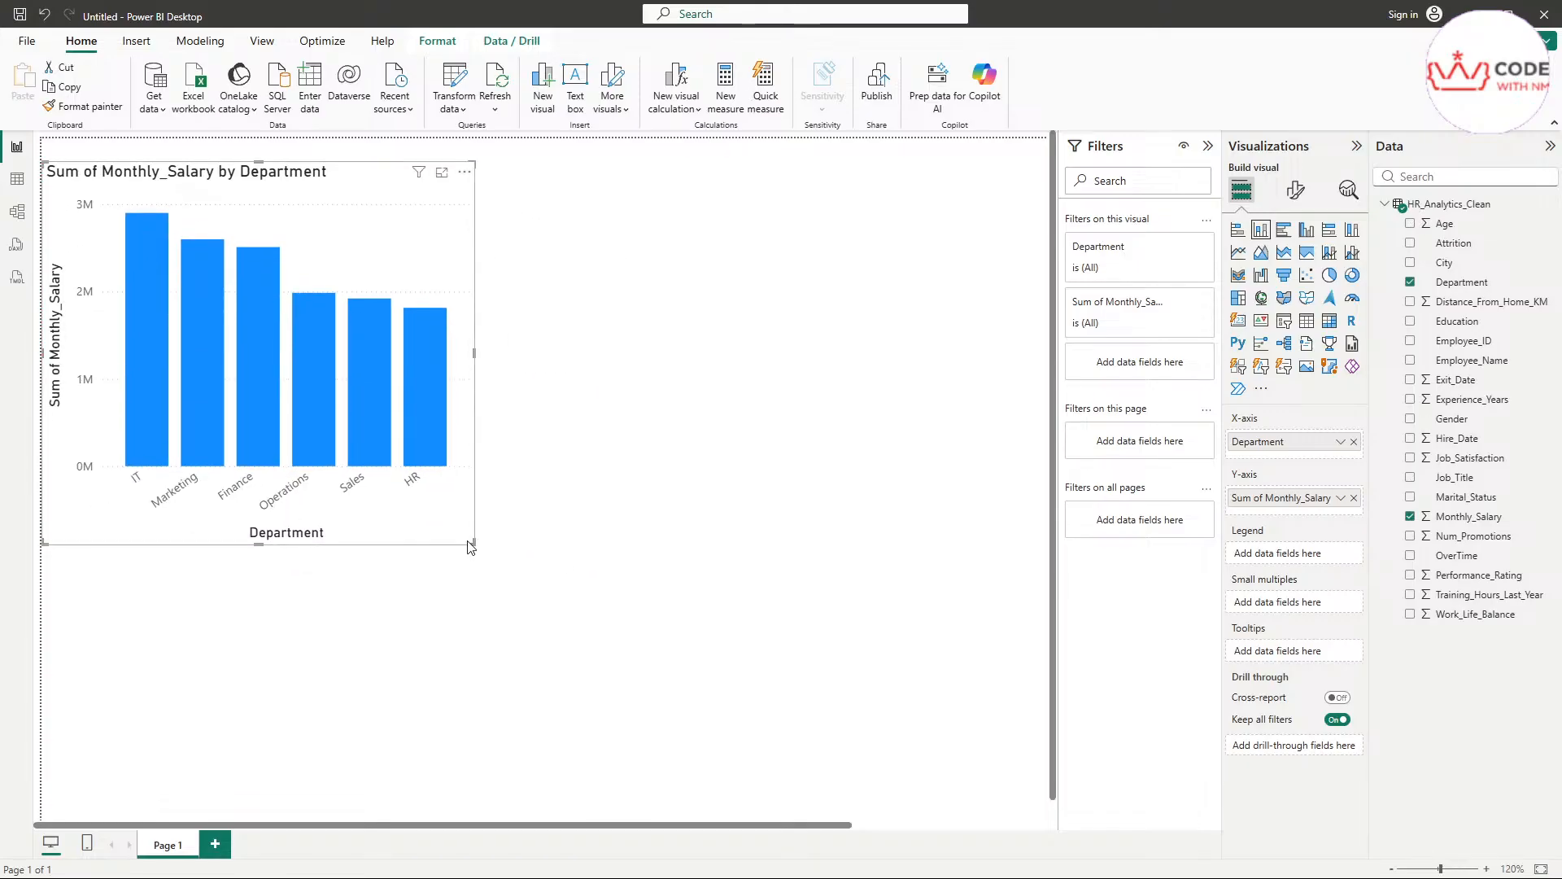
left_click_drag(474, 543, 450, 432)
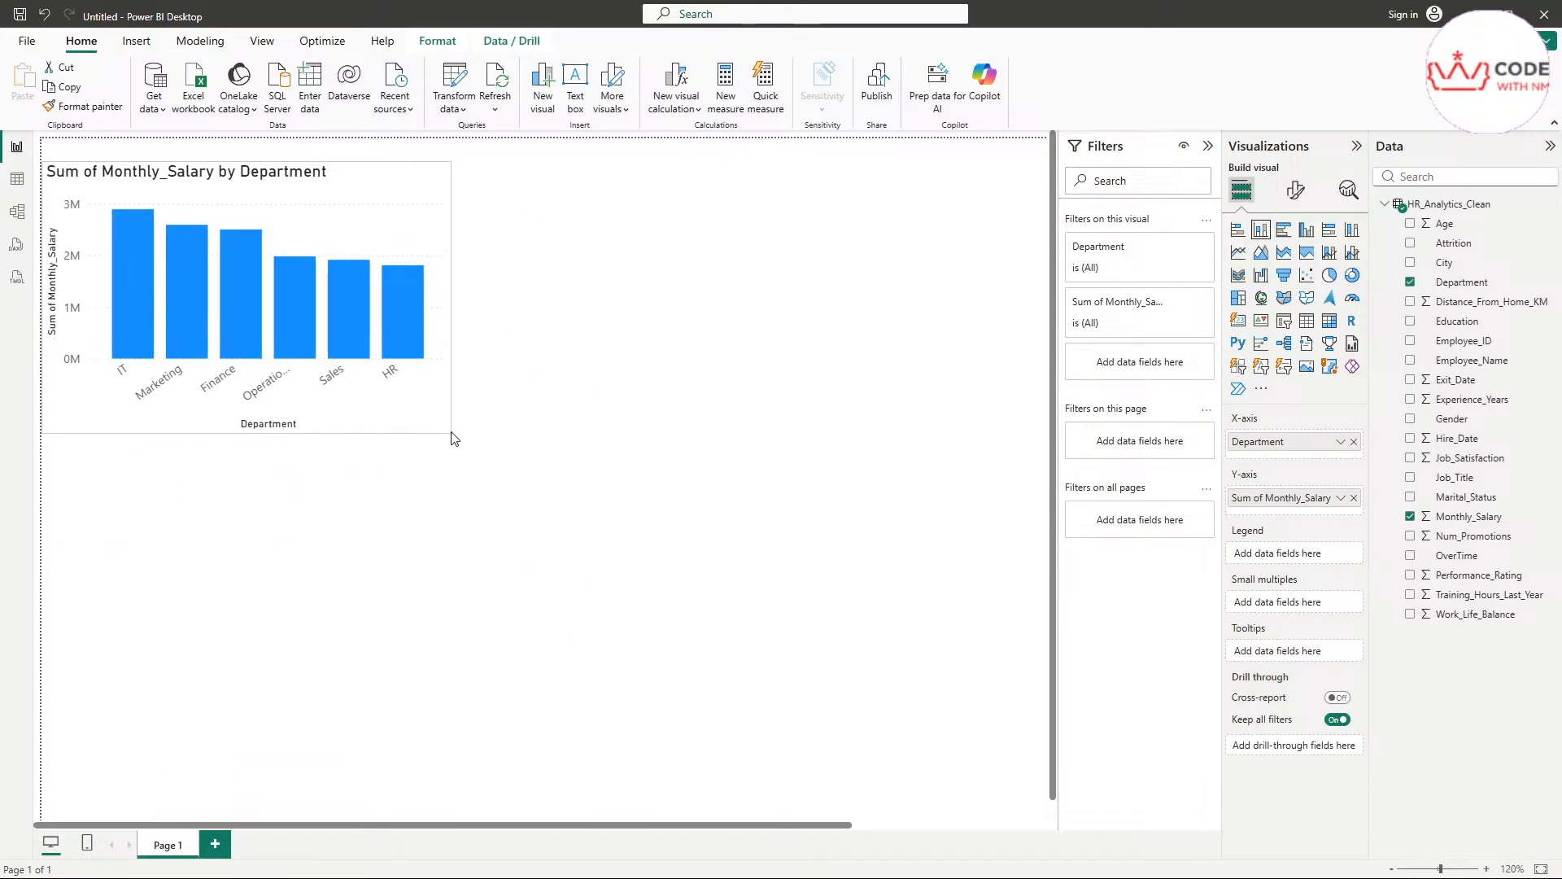
Add a separate table visual showing Department and the sum of Monthly_Salary
left_click(805, 466)
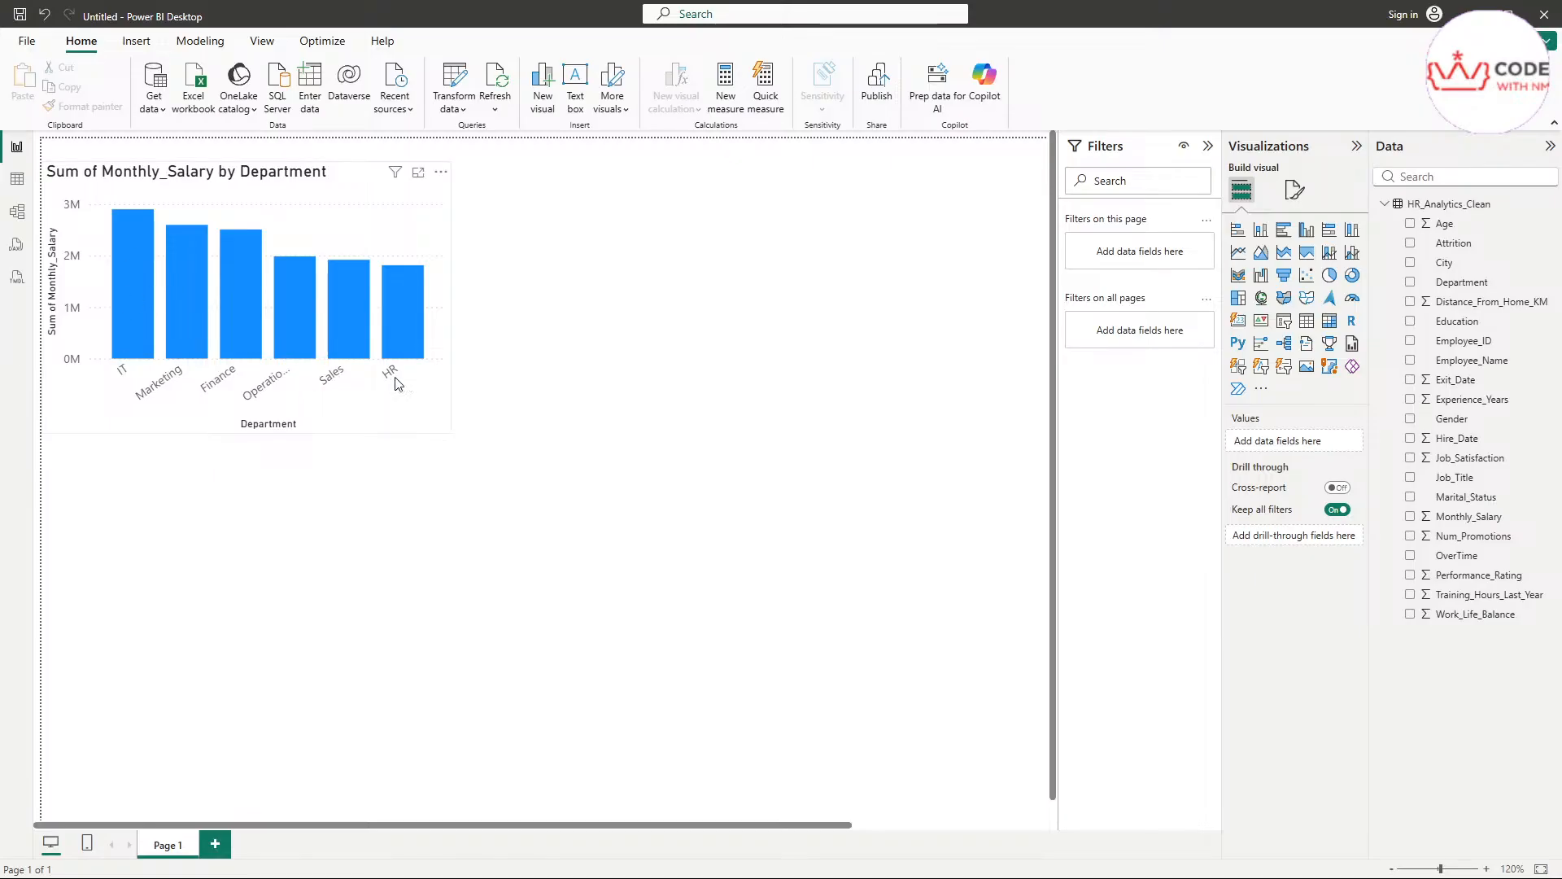
left_click(1307, 322)
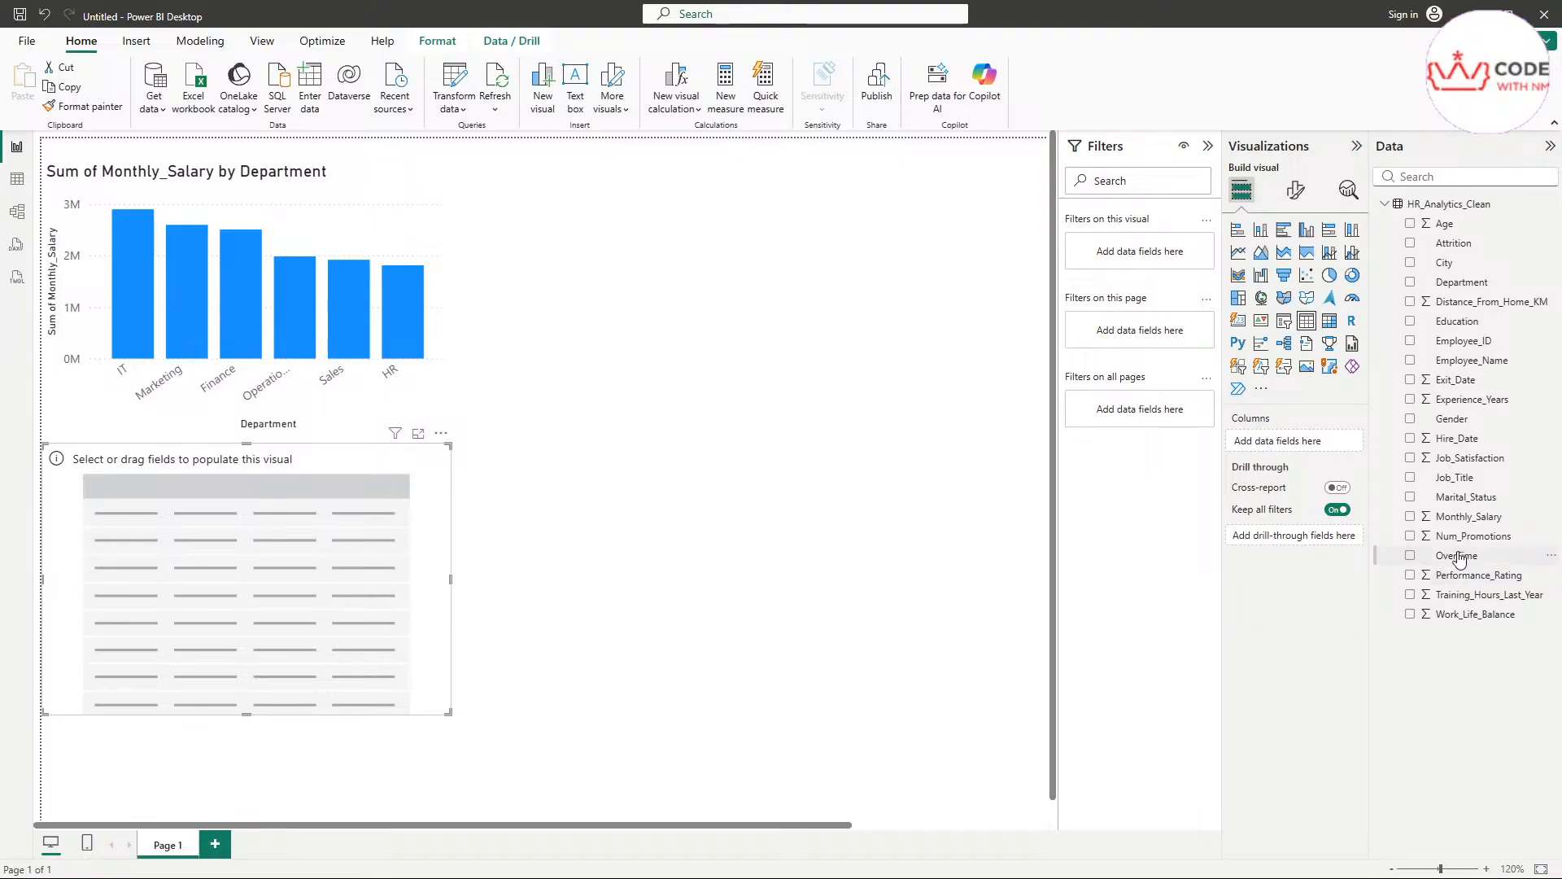
left_click(1411, 282)
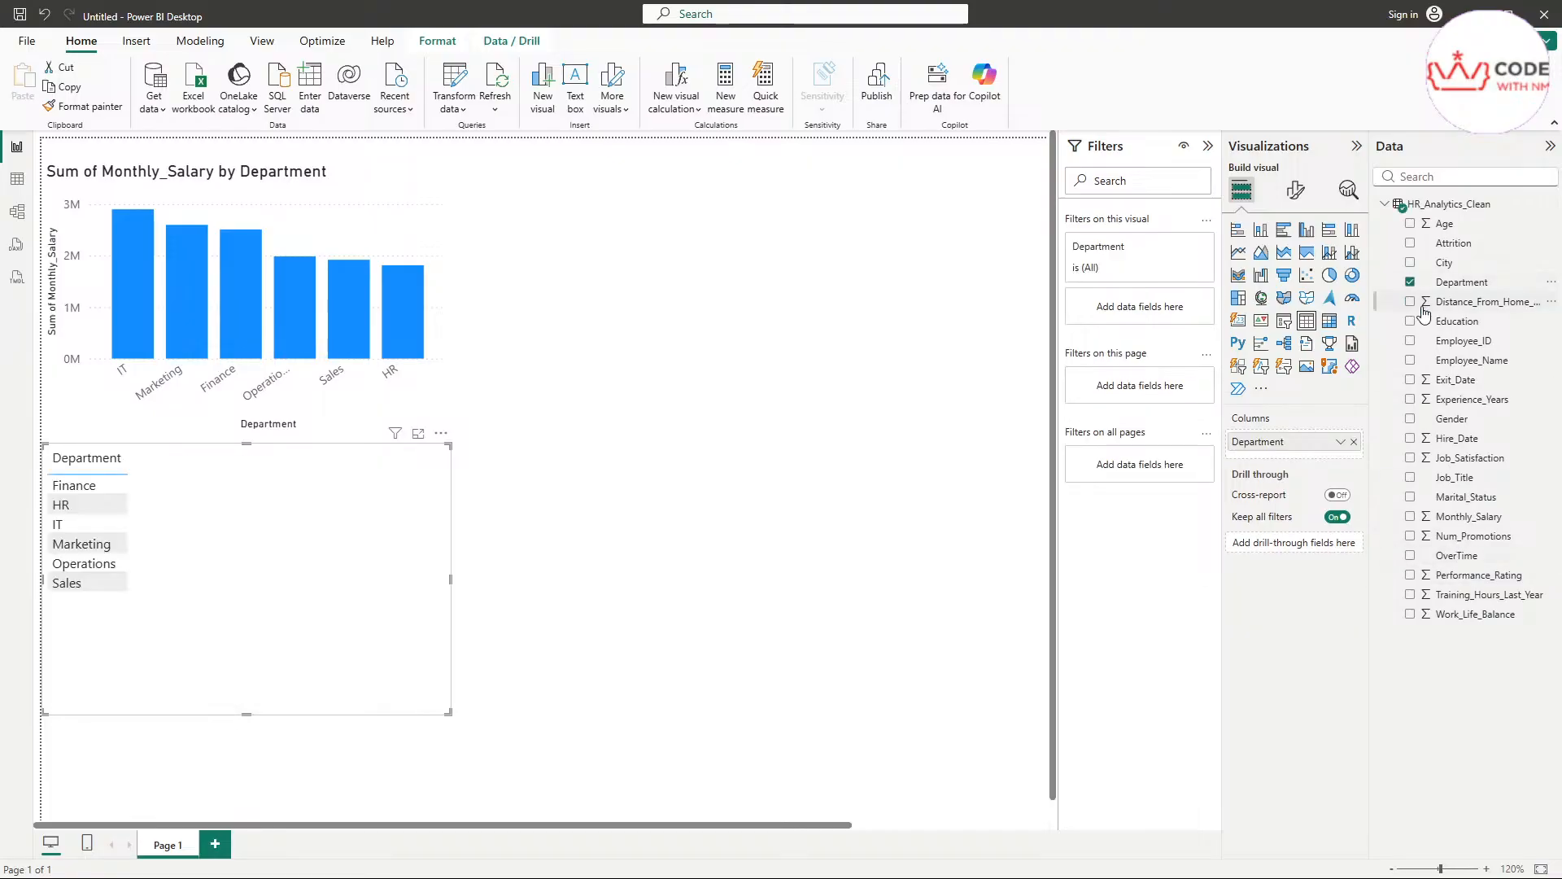
left_click(1411, 517)
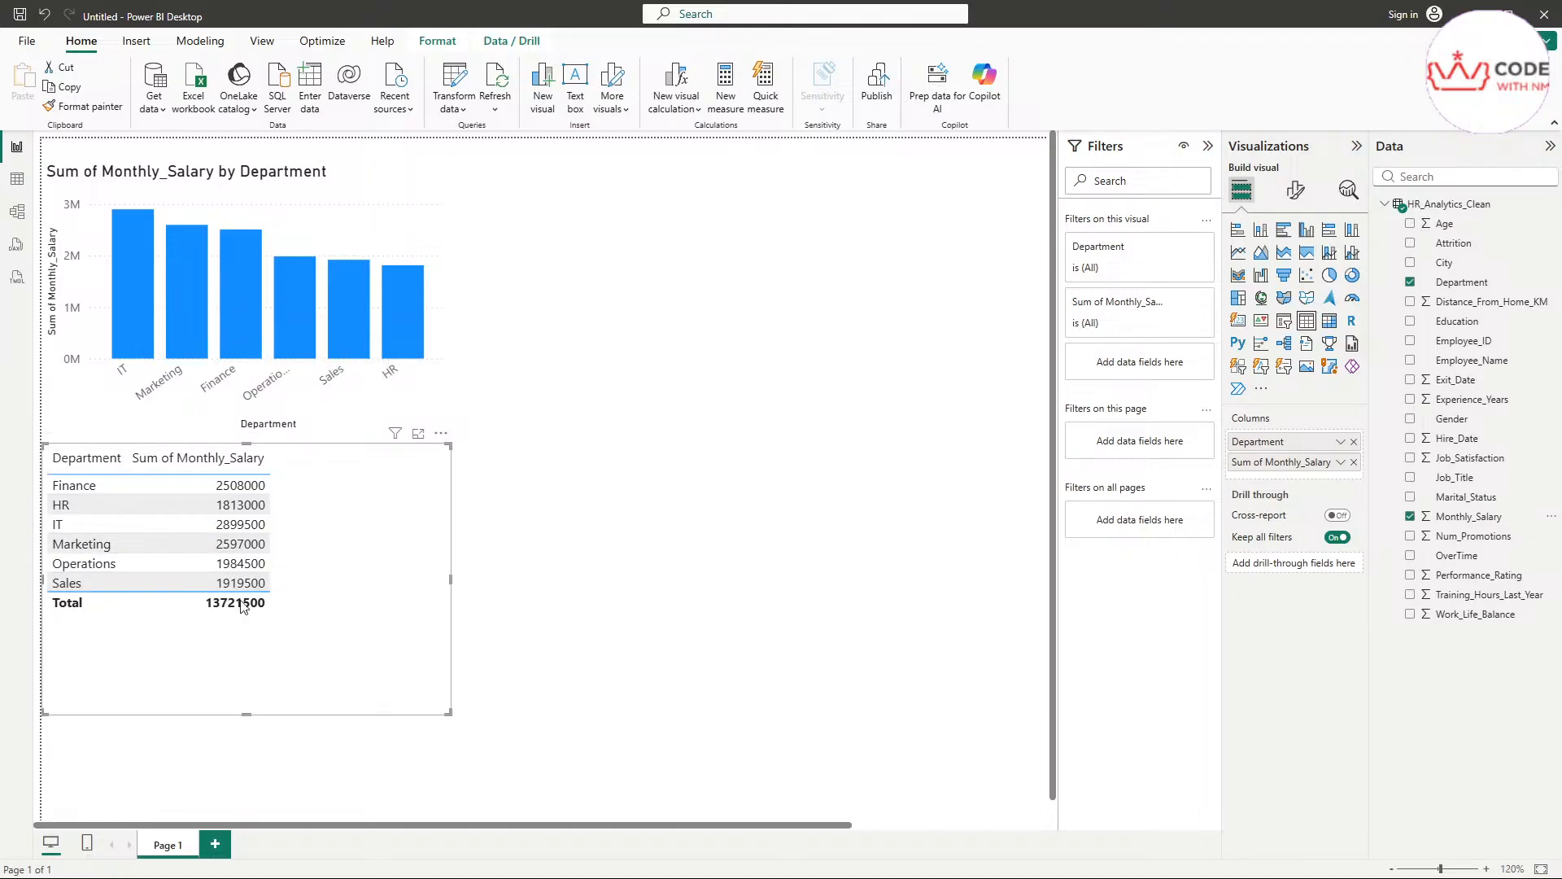
Review the table visual's sorting options and shrink its frame to fit the two columns and the total row
left_click(439, 437)
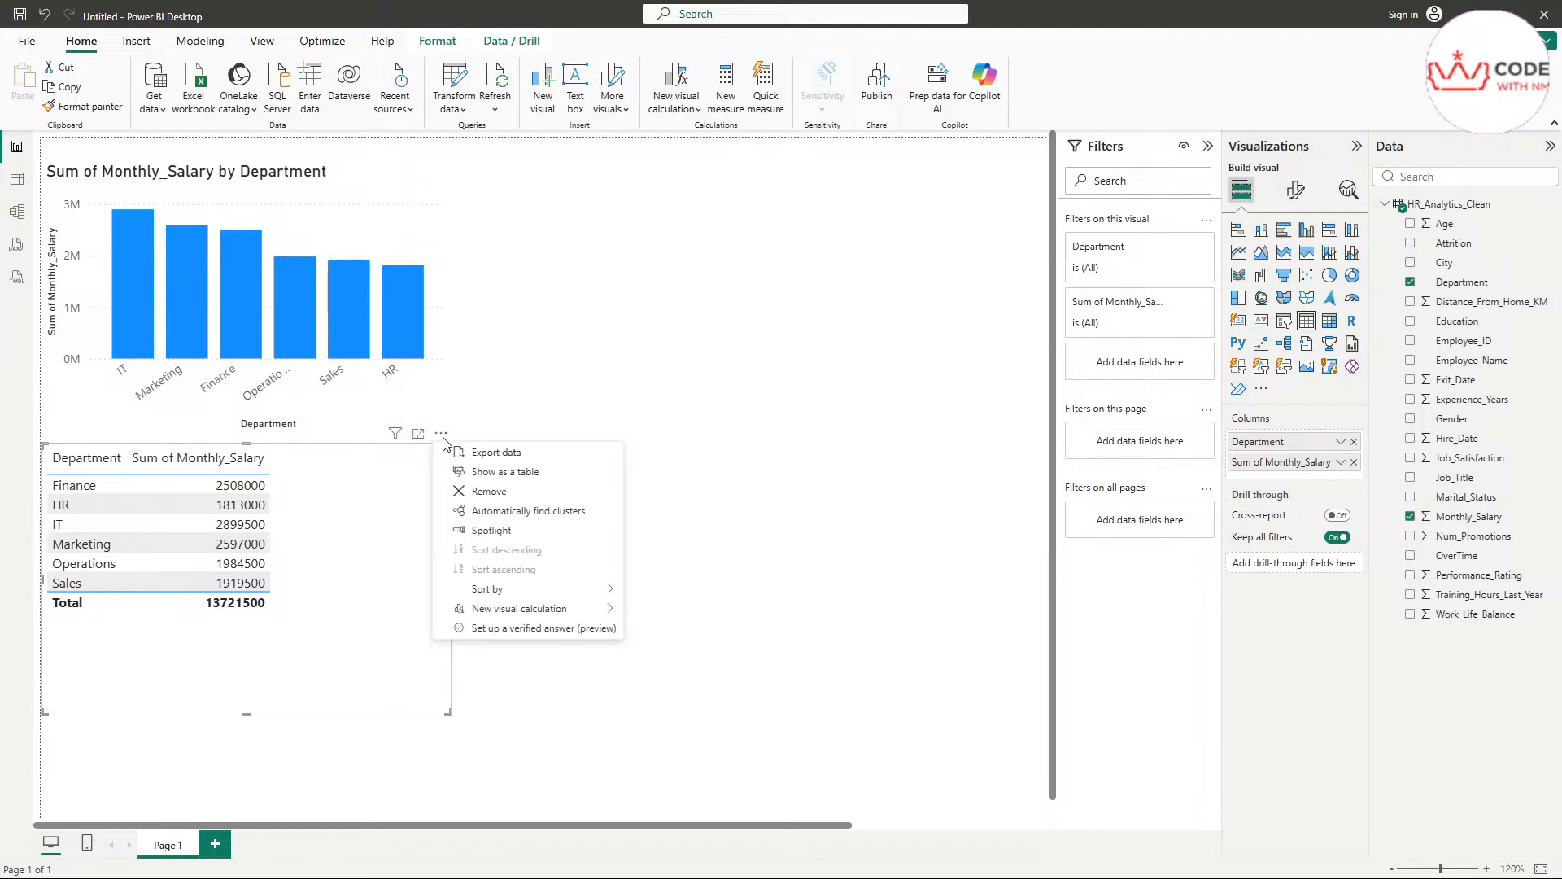
mouse_move(511, 590)
left_click(340, 634)
left_click_drag(448, 714, 283, 621)
Cross-highlight the salary chart from the table's Operations row and its IT row, and check the IT column's highlighted value
left_click(153, 562)
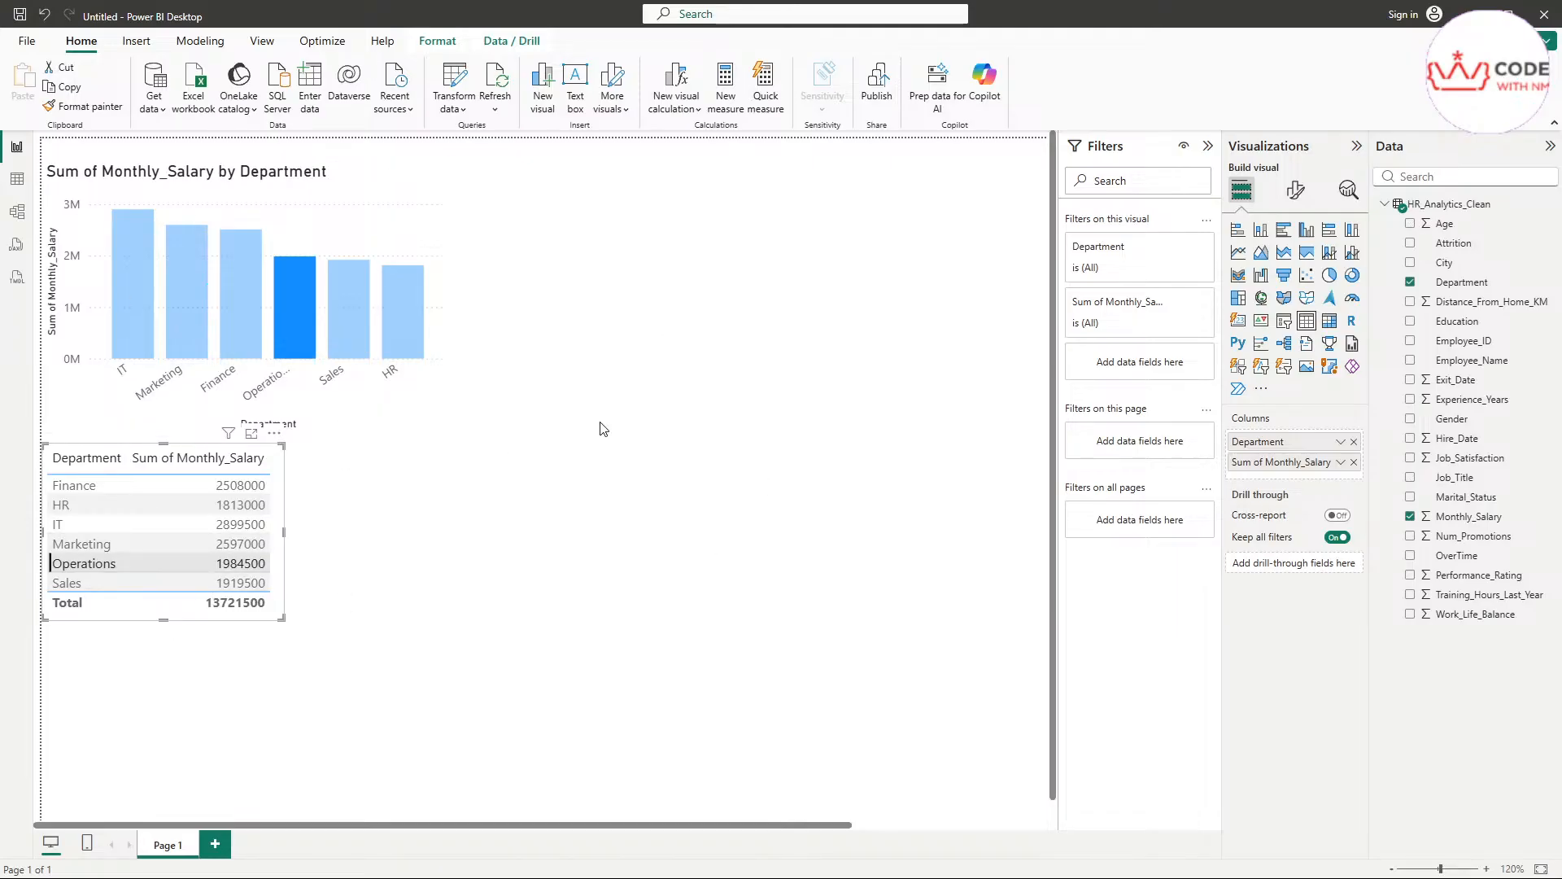
left_click(101, 516)
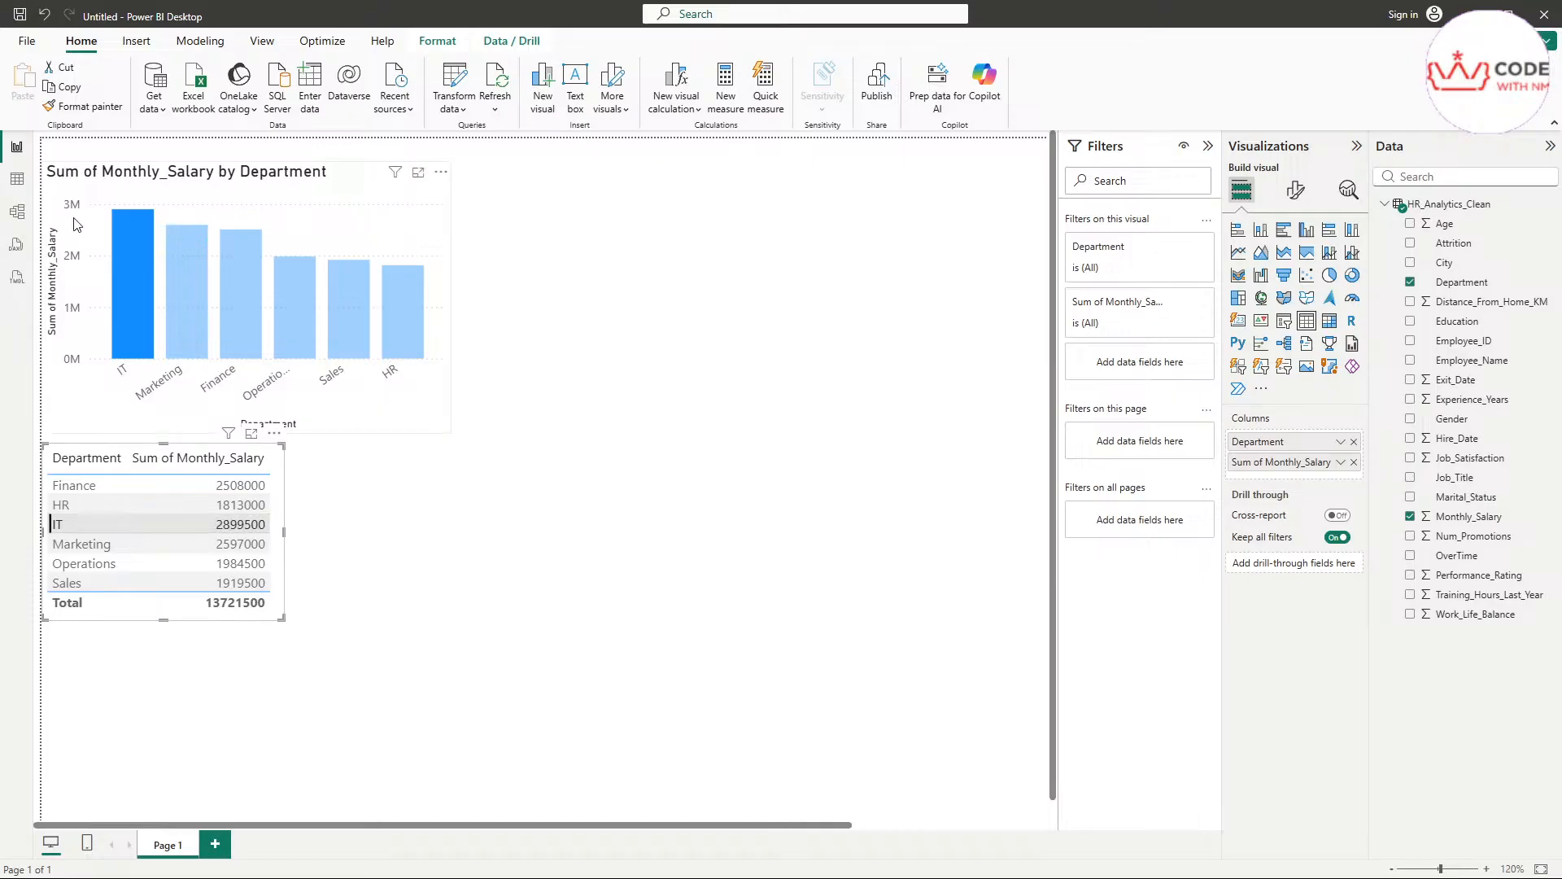
mouse_move(134, 275)
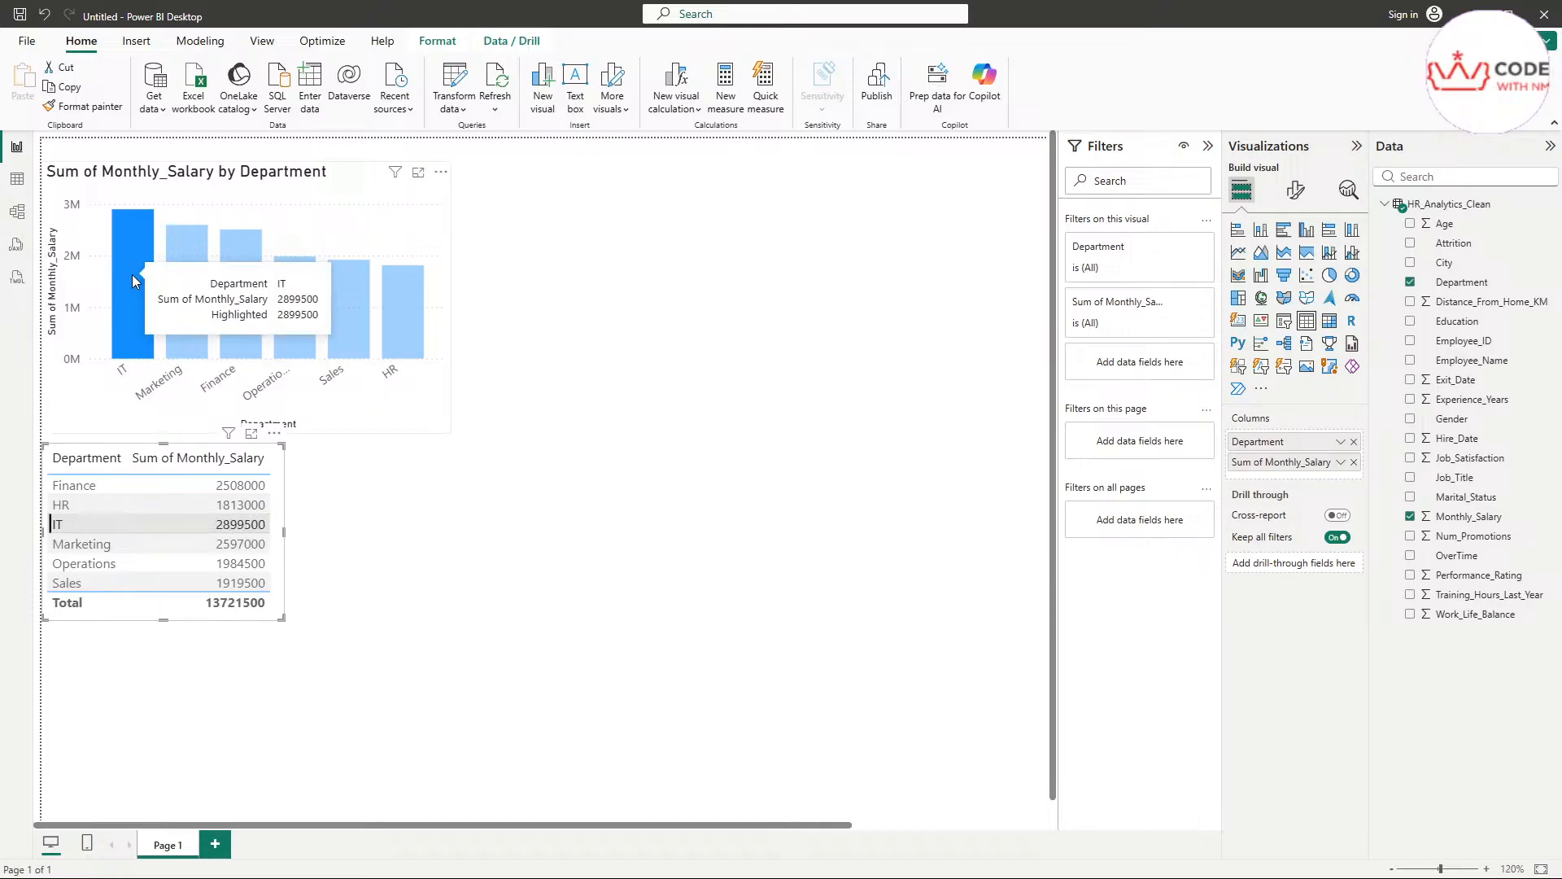
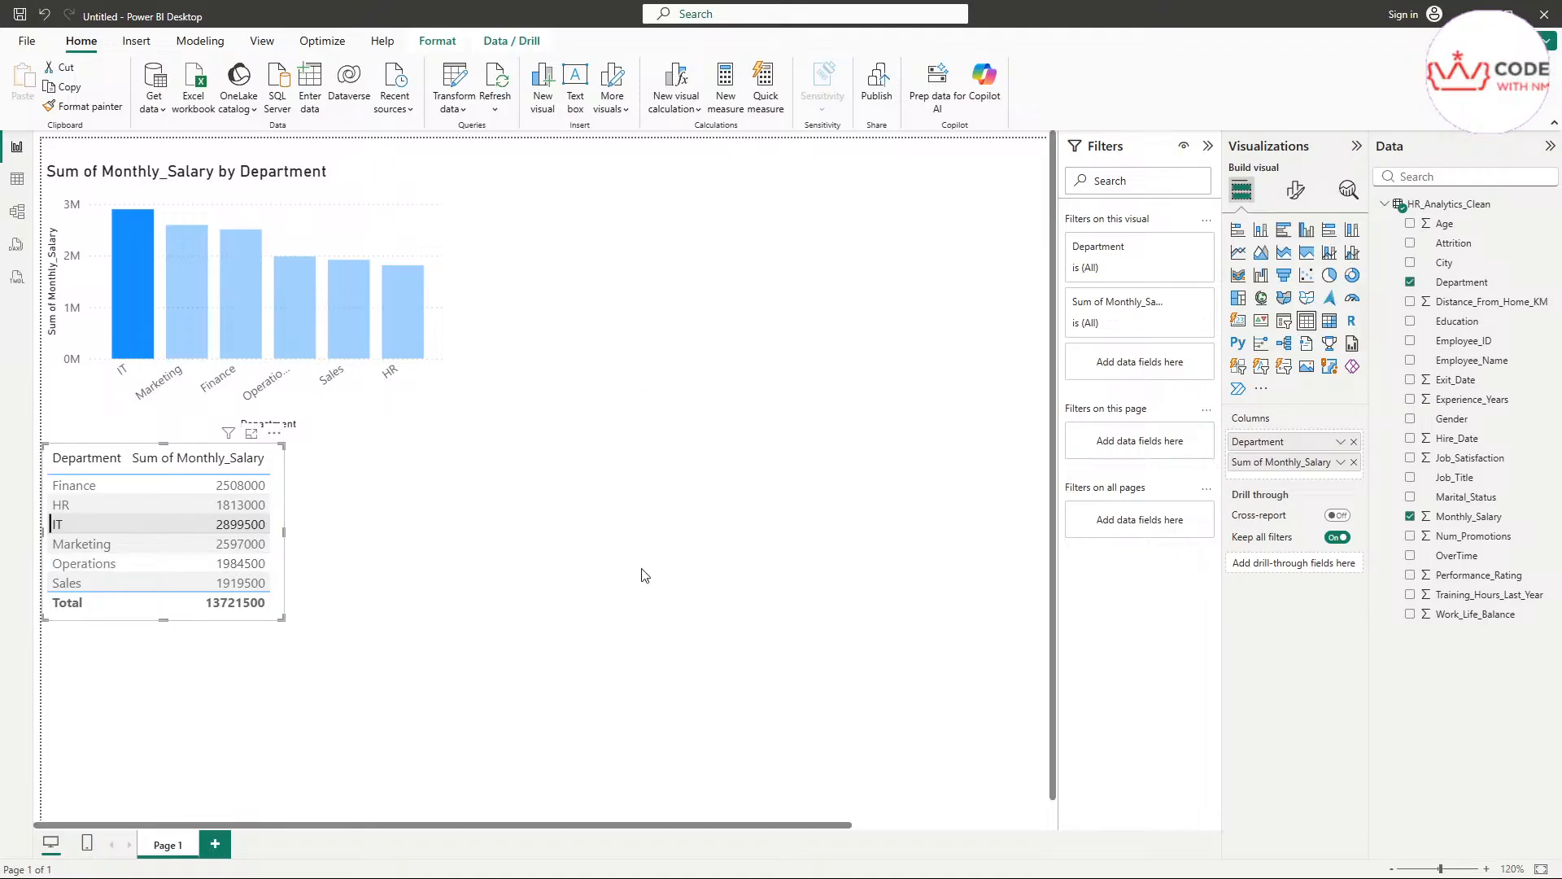
Cross-highlight the salary chart from the table's Marketing row and deselect the table visual
left_click(584, 580)
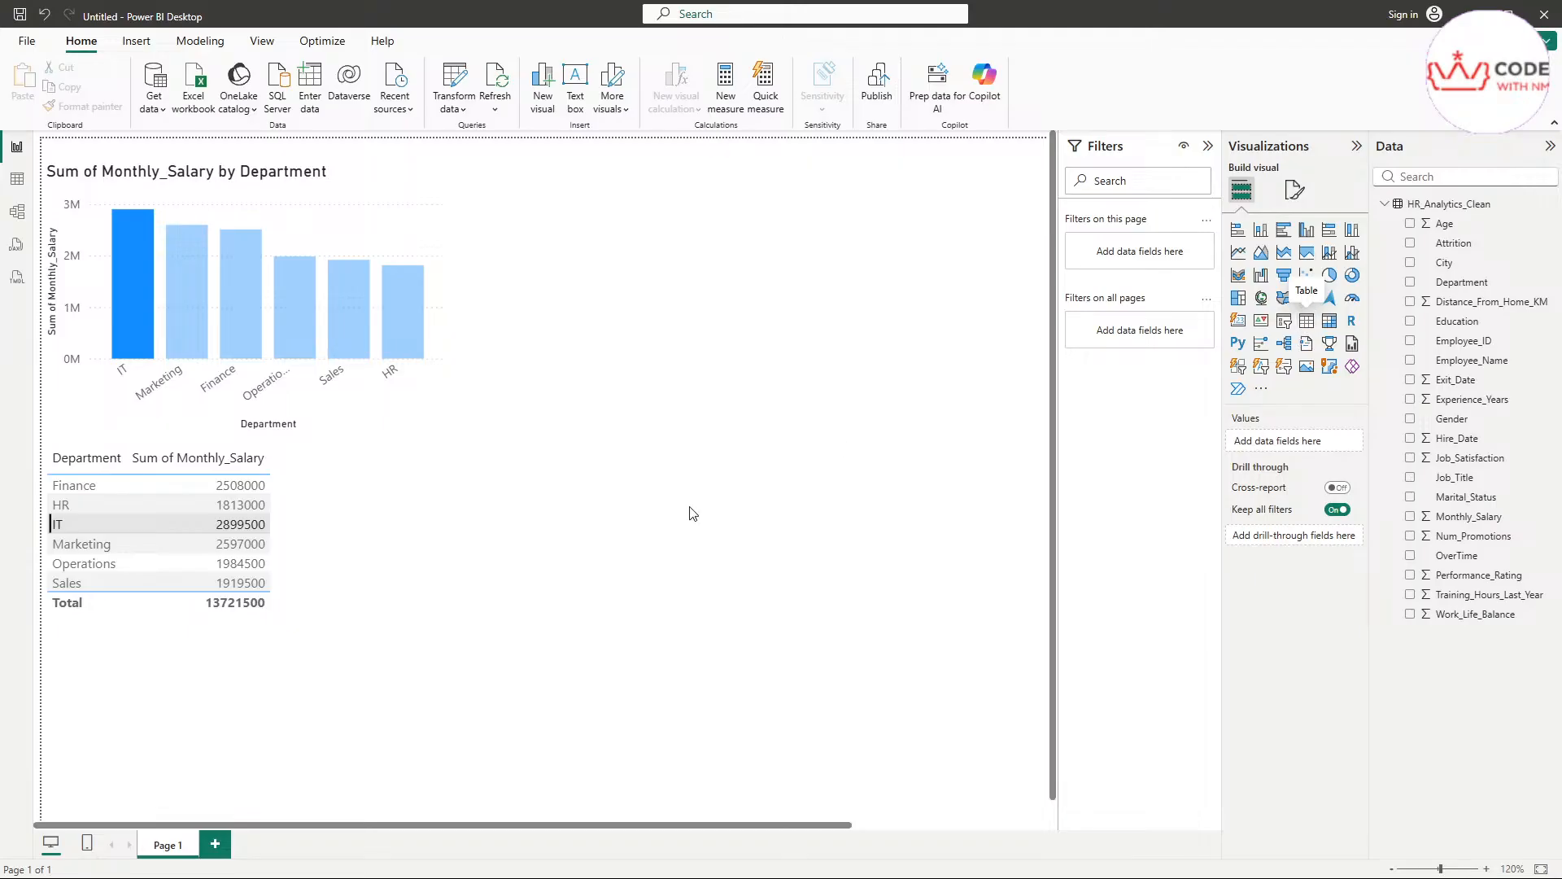
left_click(196, 544)
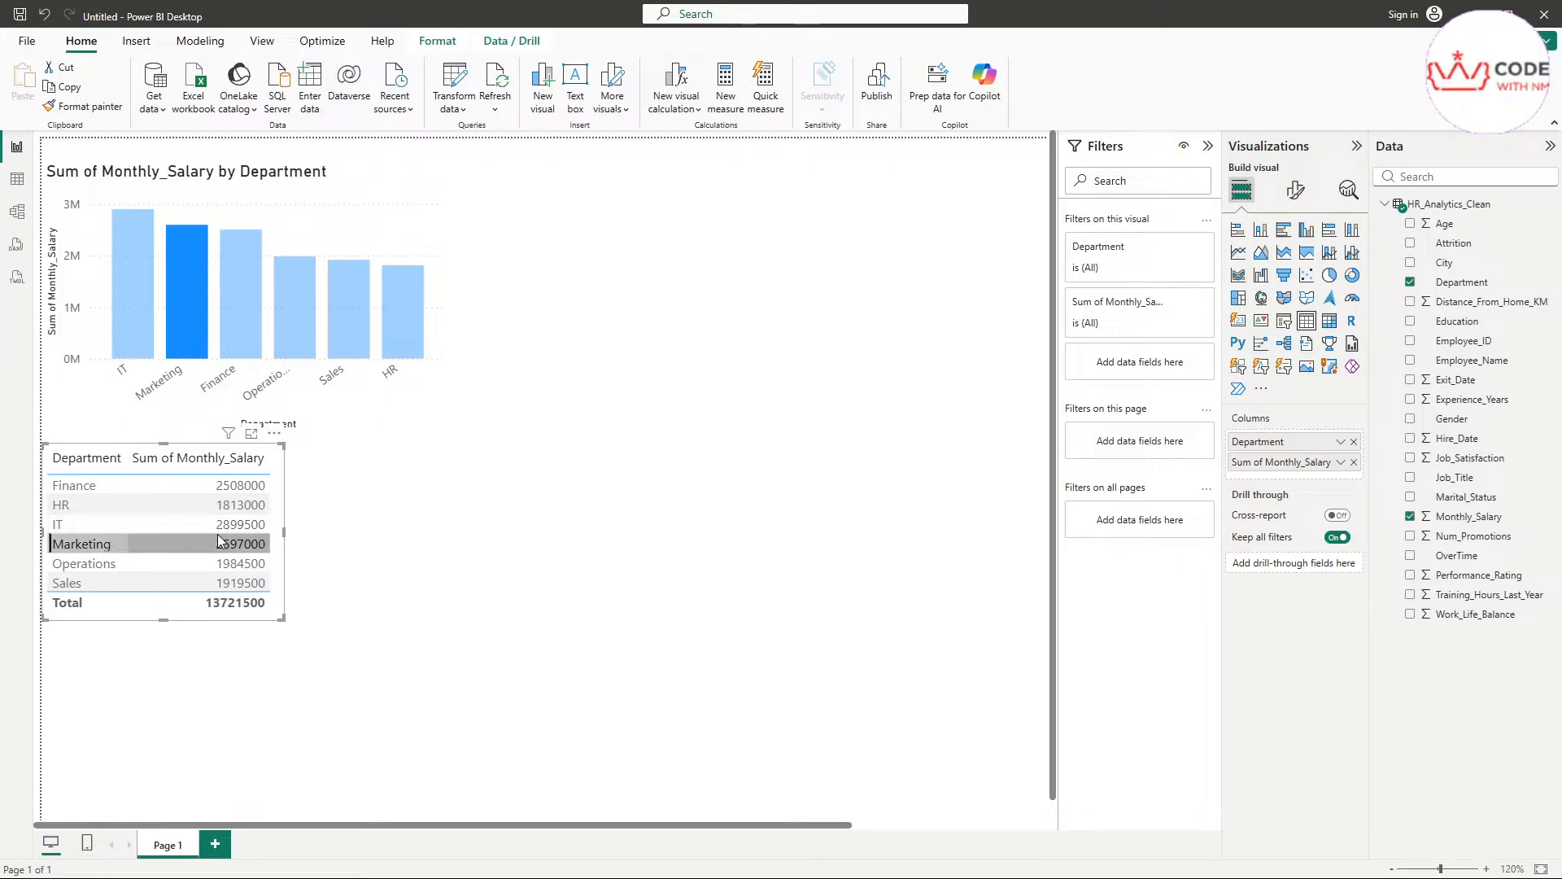
left_click(589, 650)
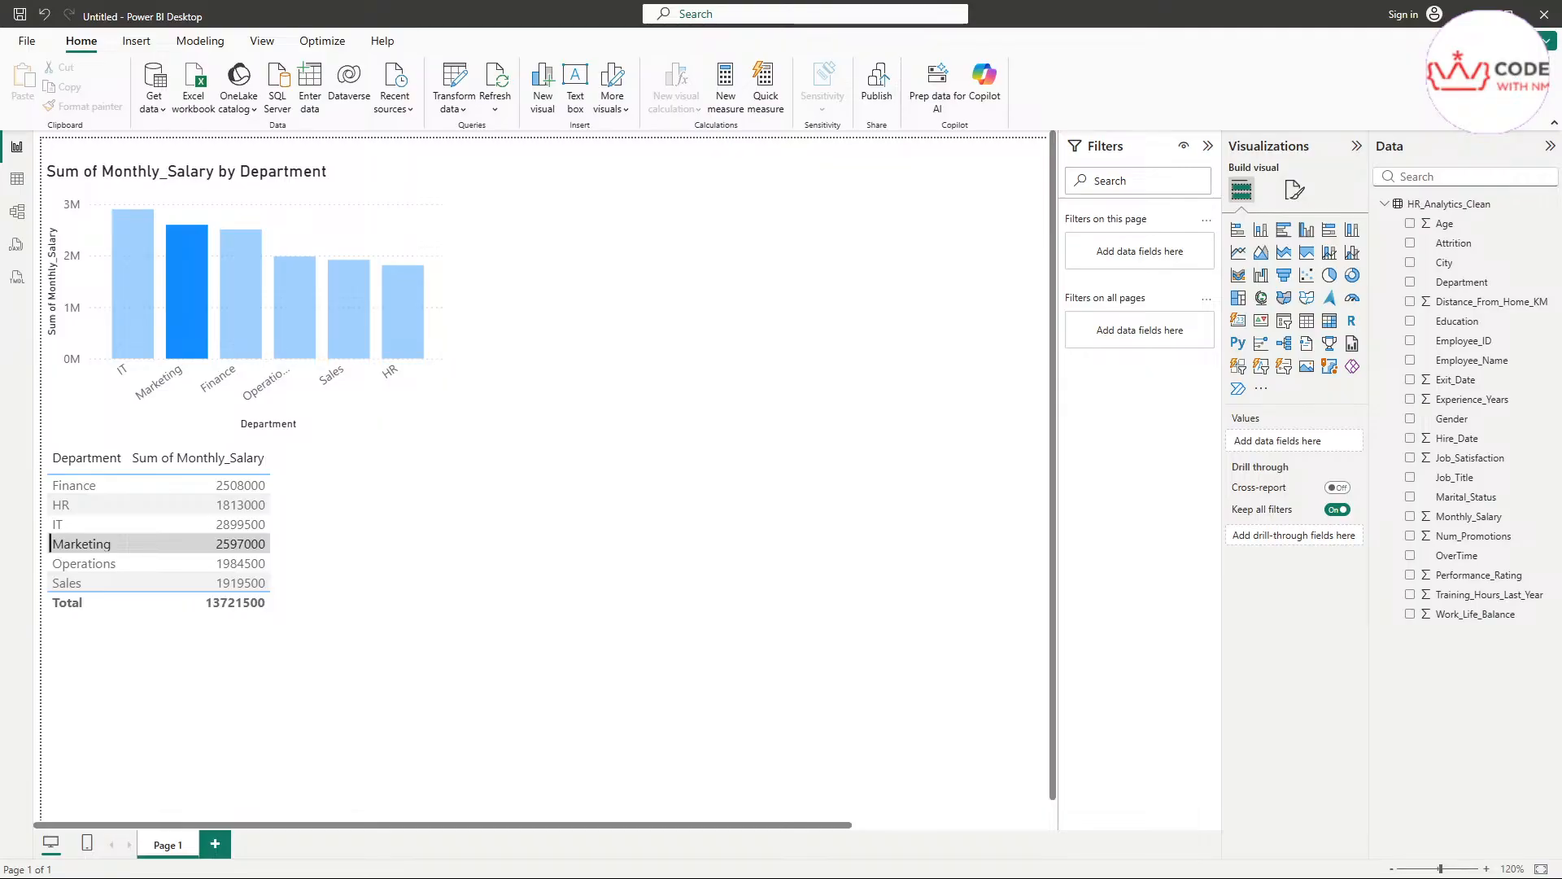
scroll(735, 531, "down", 1)
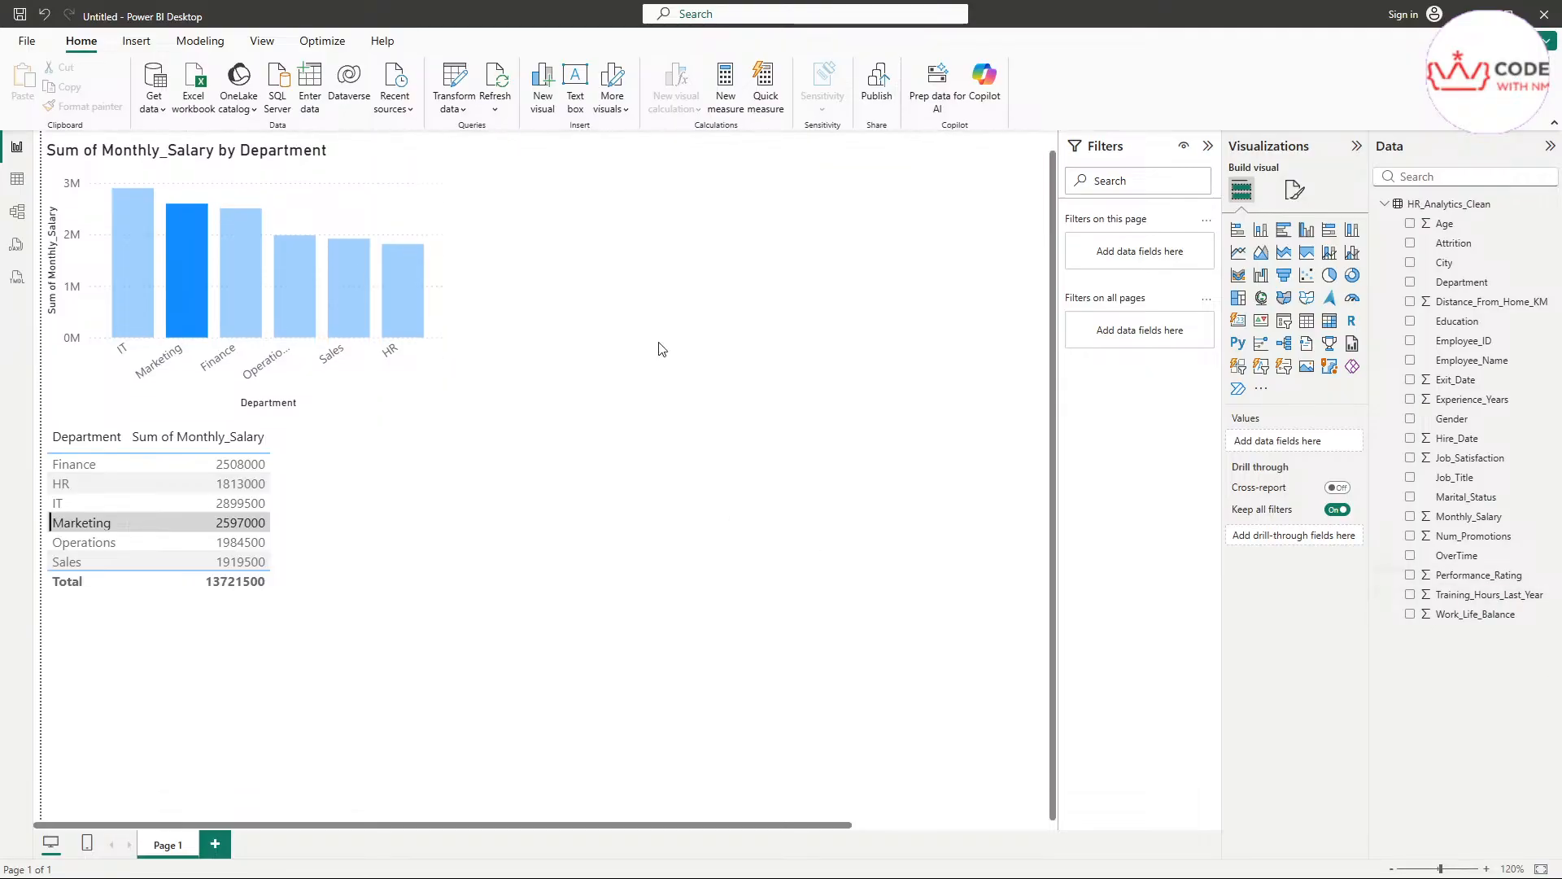
scroll(887, 398, "up", 1)
scroll(887, 398, "up", 1)
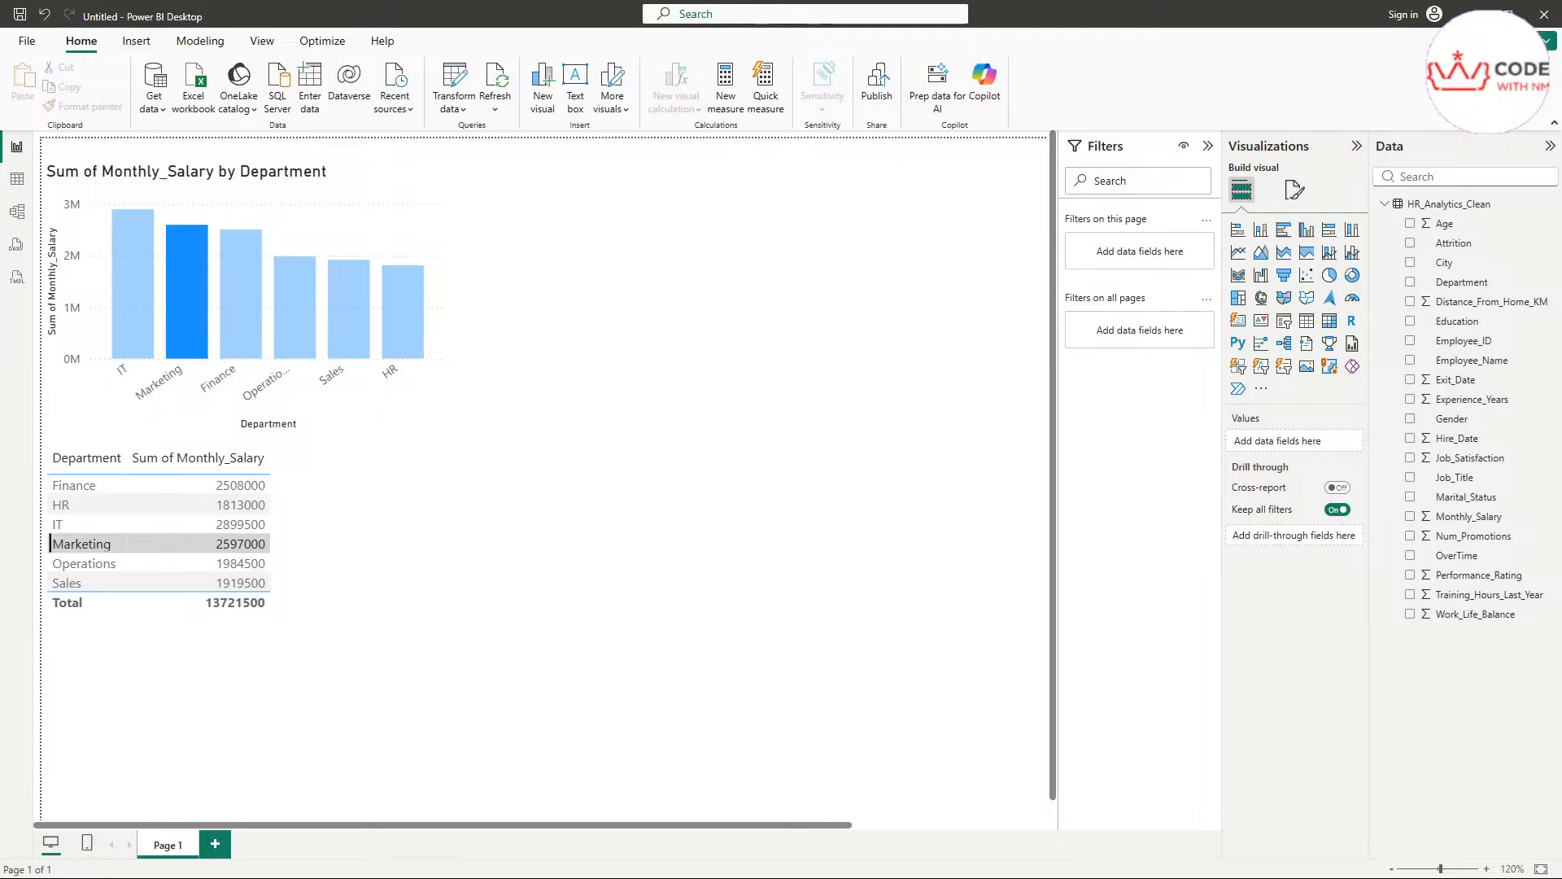
Cross-highlight the salary chart from the table's Sales, HR, Operations, IT and Finance rows in turn, ending on HR
left_click(163, 581)
left_click(191, 505)
left_click(213, 564)
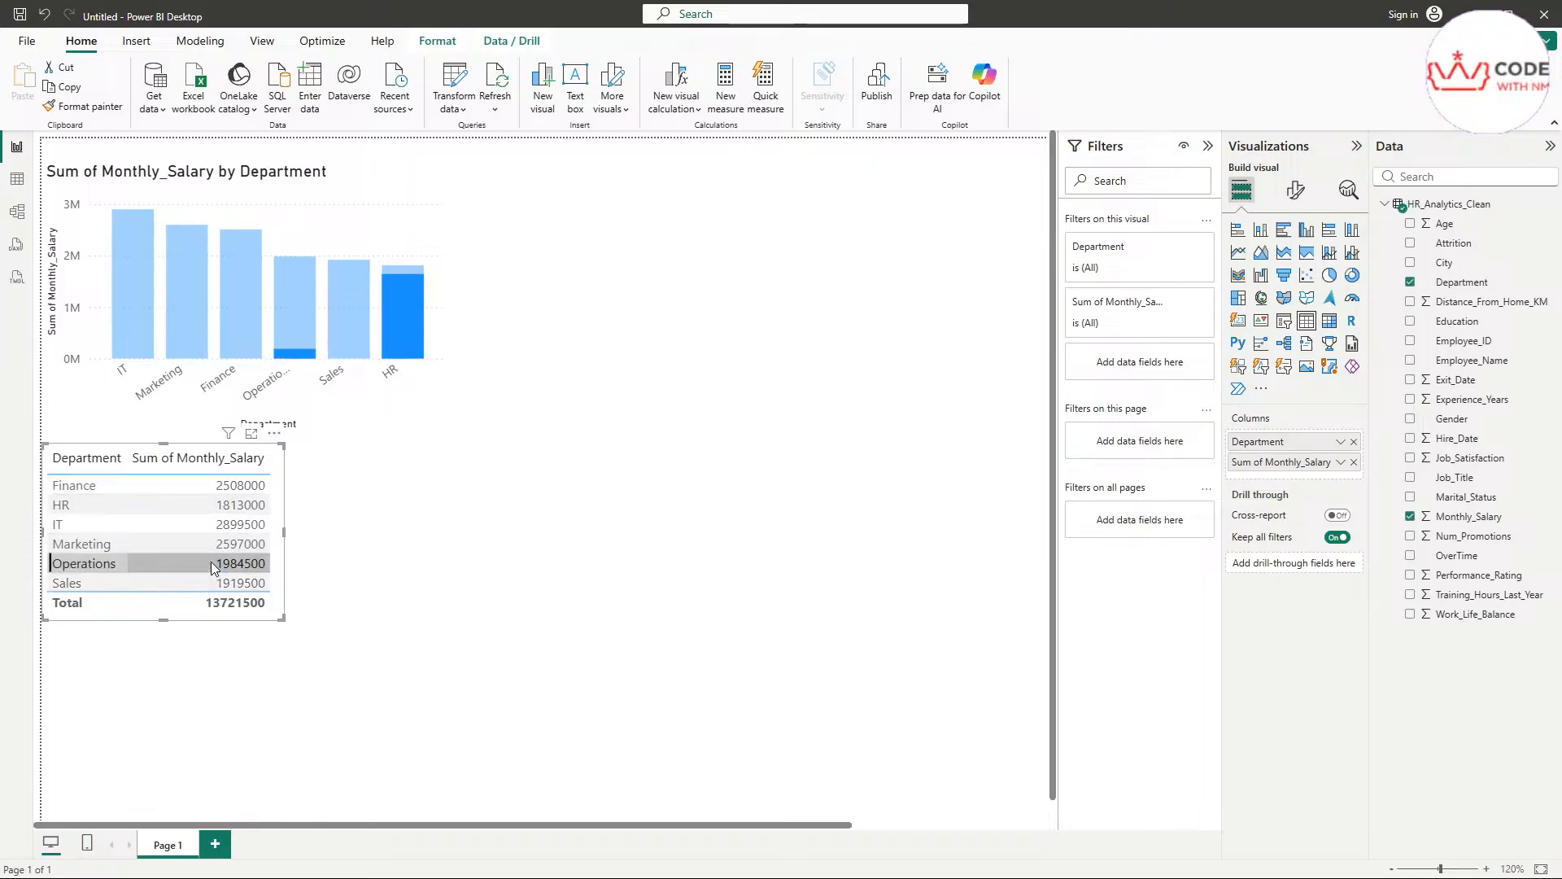
left_click(200, 525)
left_click(203, 564)
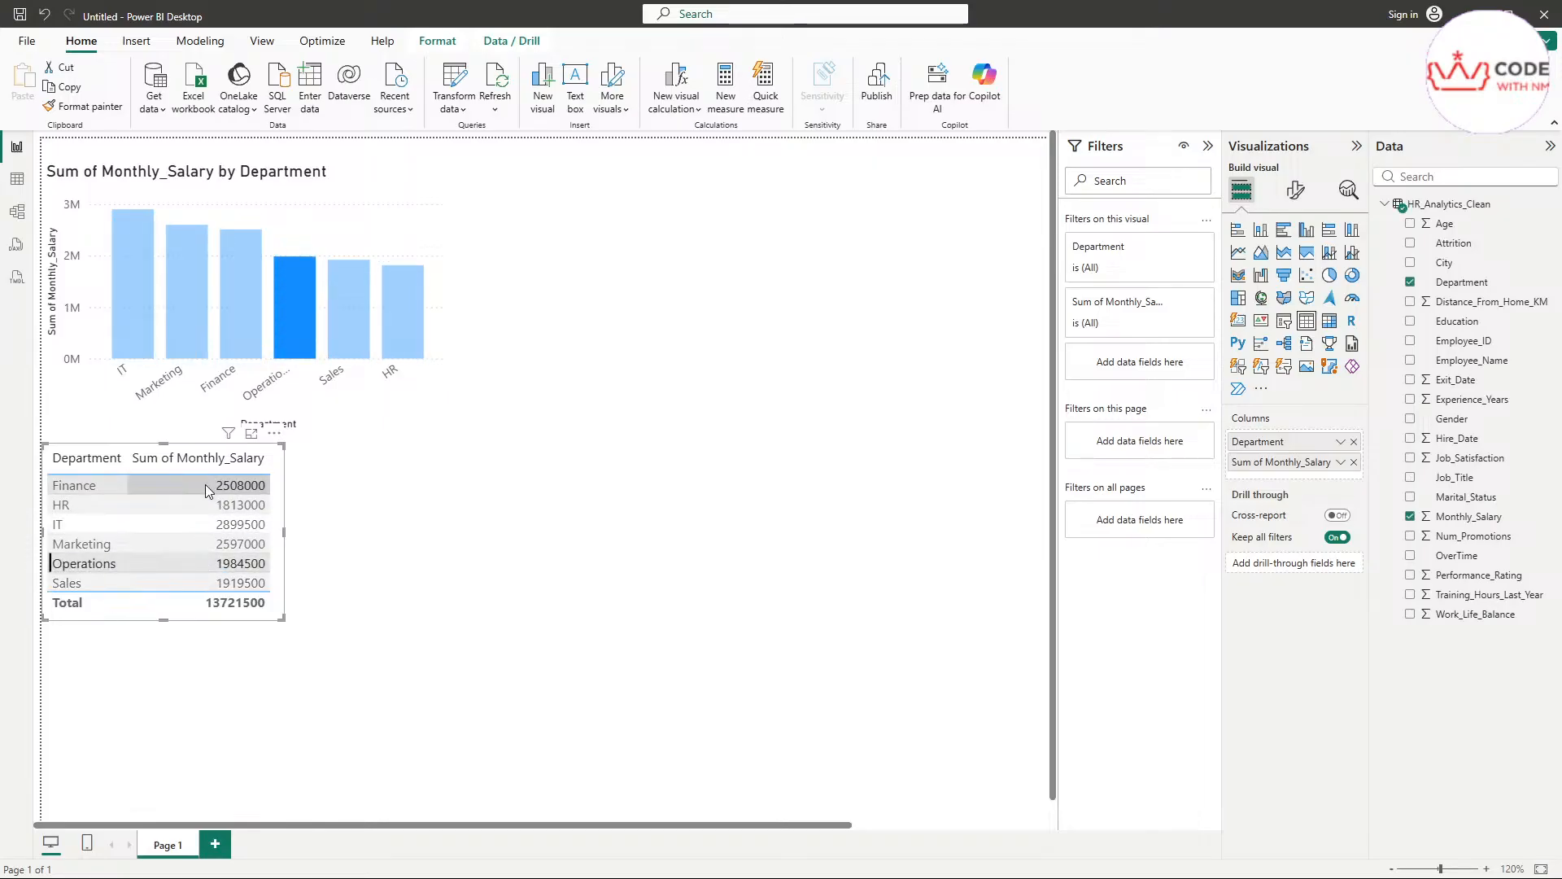
left_click(122, 485)
left_click(122, 582)
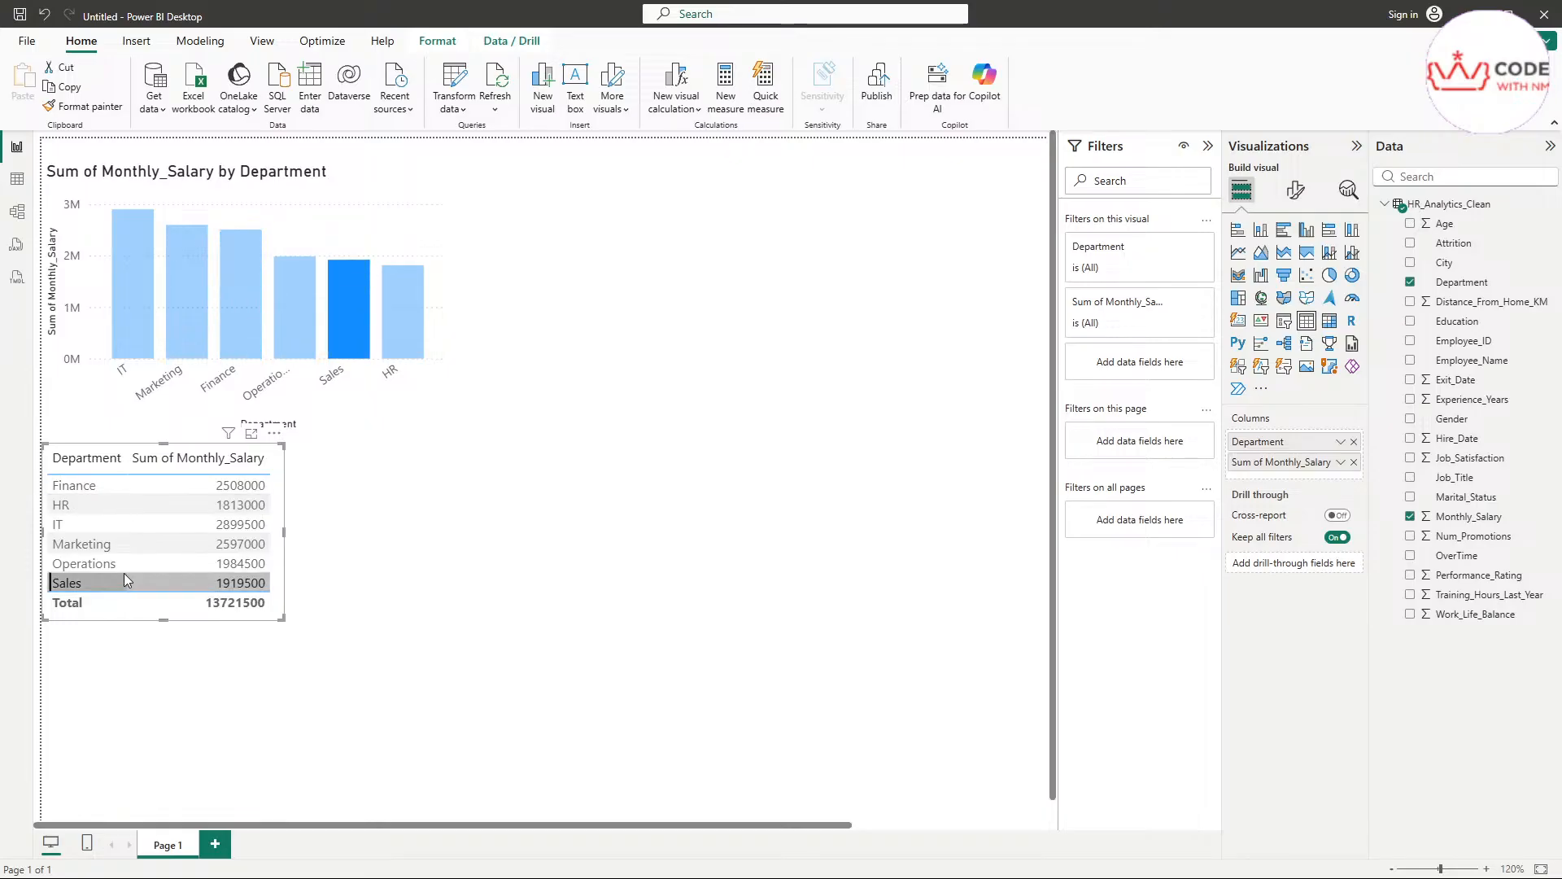
left_click(101, 505)
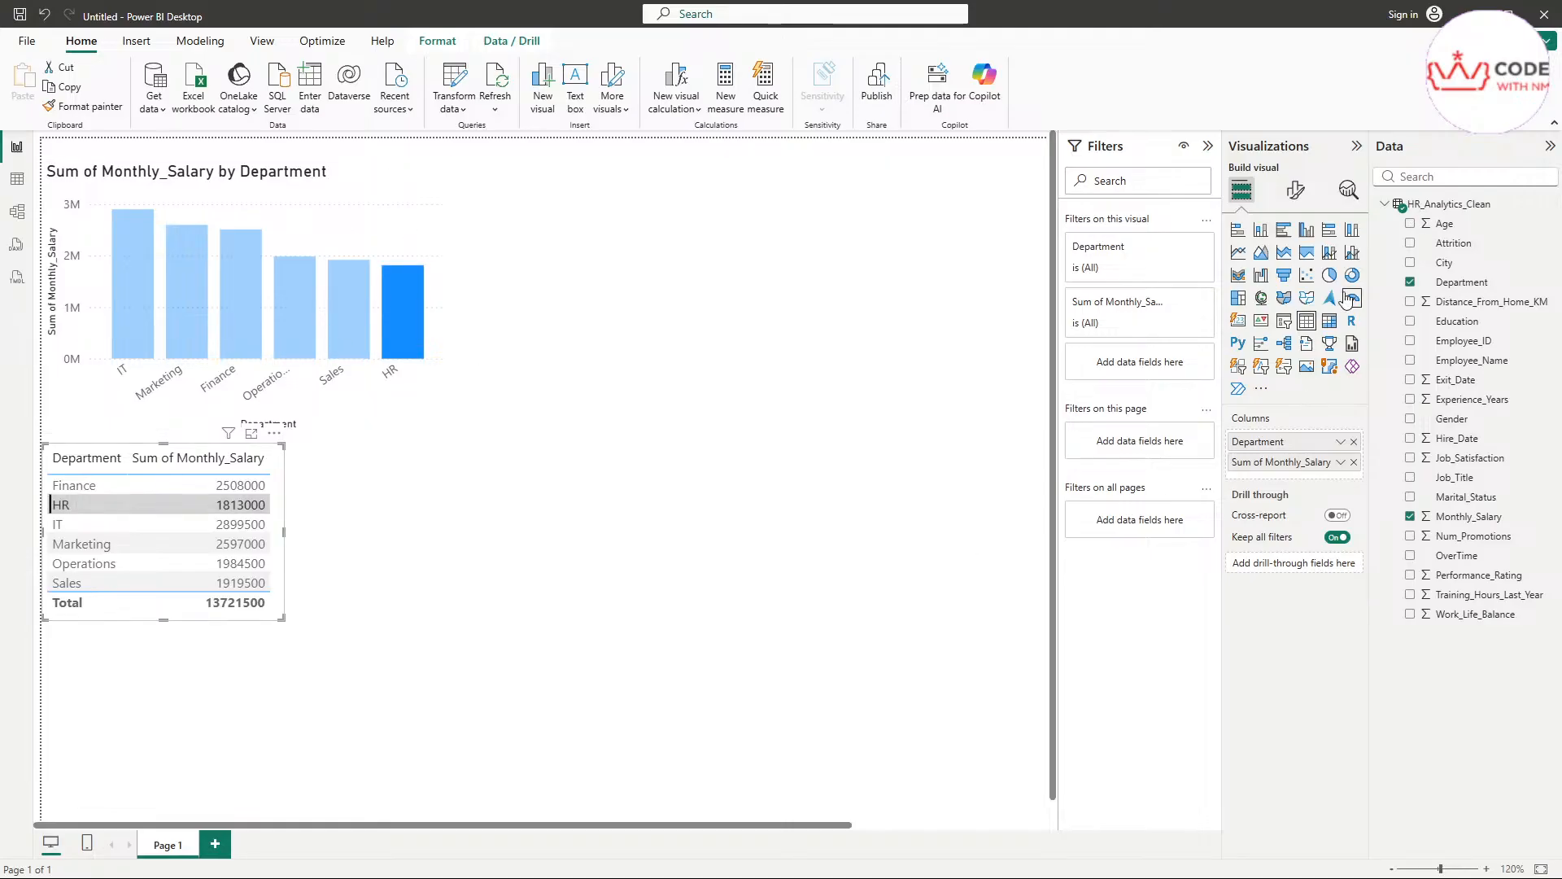
Add a separate pie chart visual beside the salary column chart and enlarge its frame
left_click(833, 429)
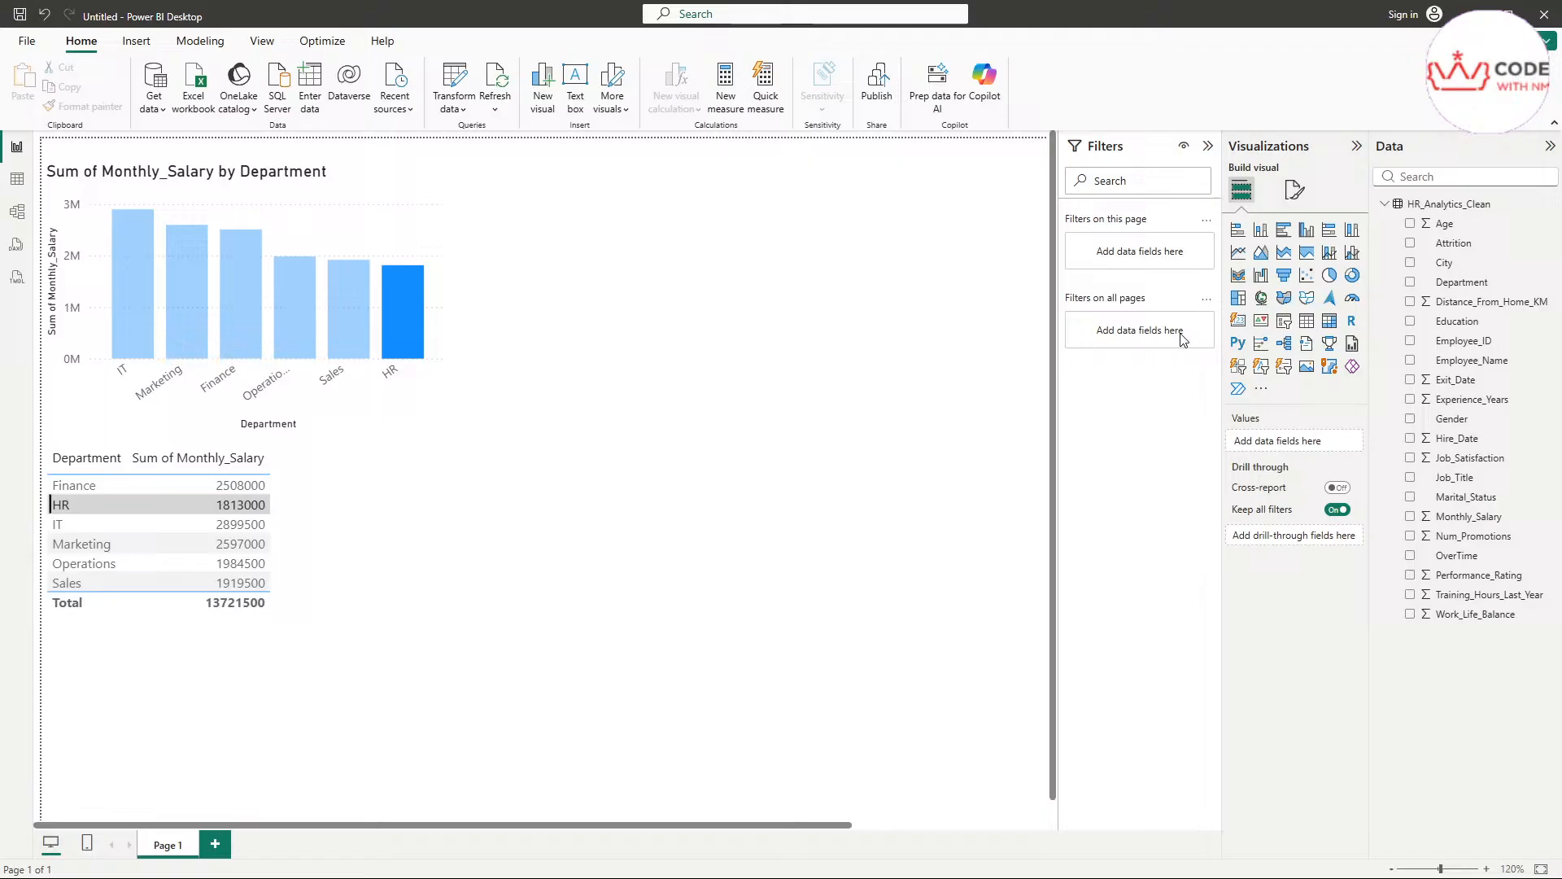
left_click(1329, 276)
left_click_drag(162, 729, 639, 249)
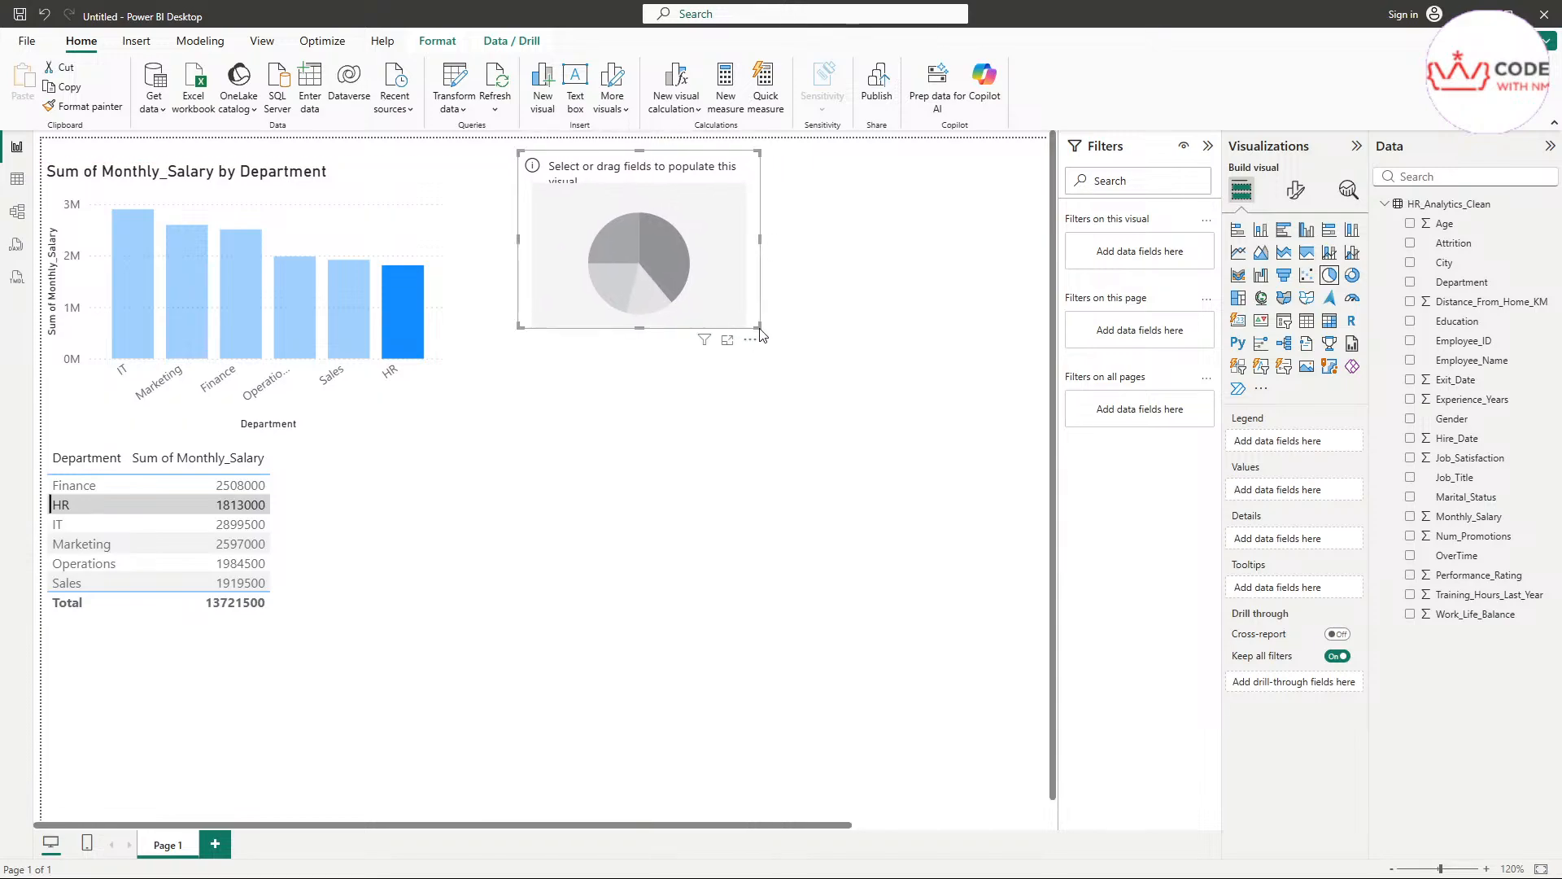
left_click_drag(758, 326, 849, 408)
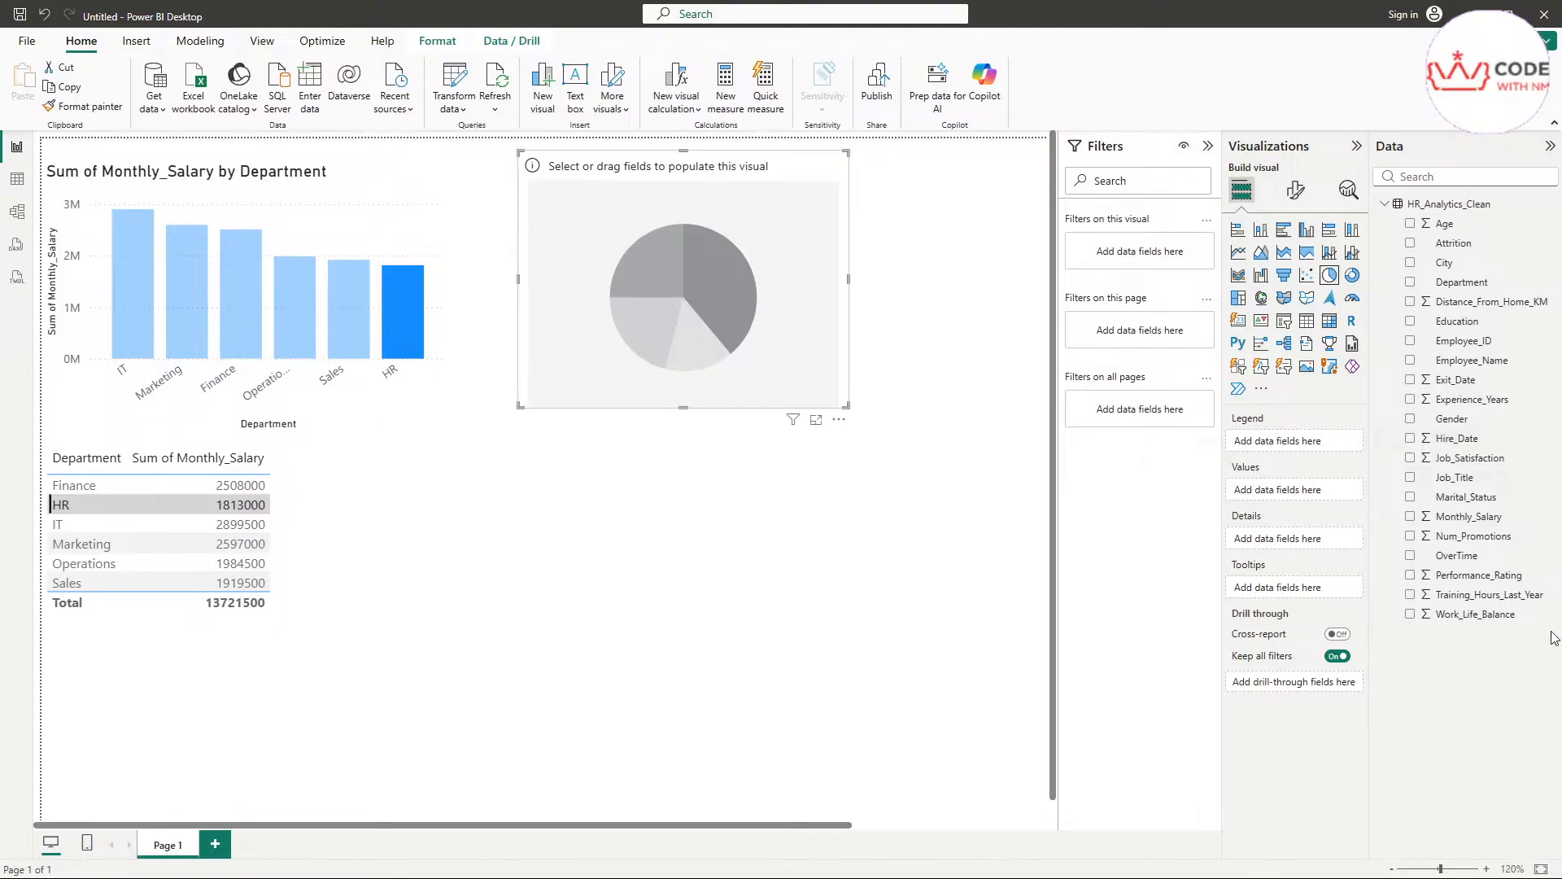
Show the sum of Experience_Years by Job_Title in the pie chart and enlarge its frame to fit the long legend
left_click(1411, 400)
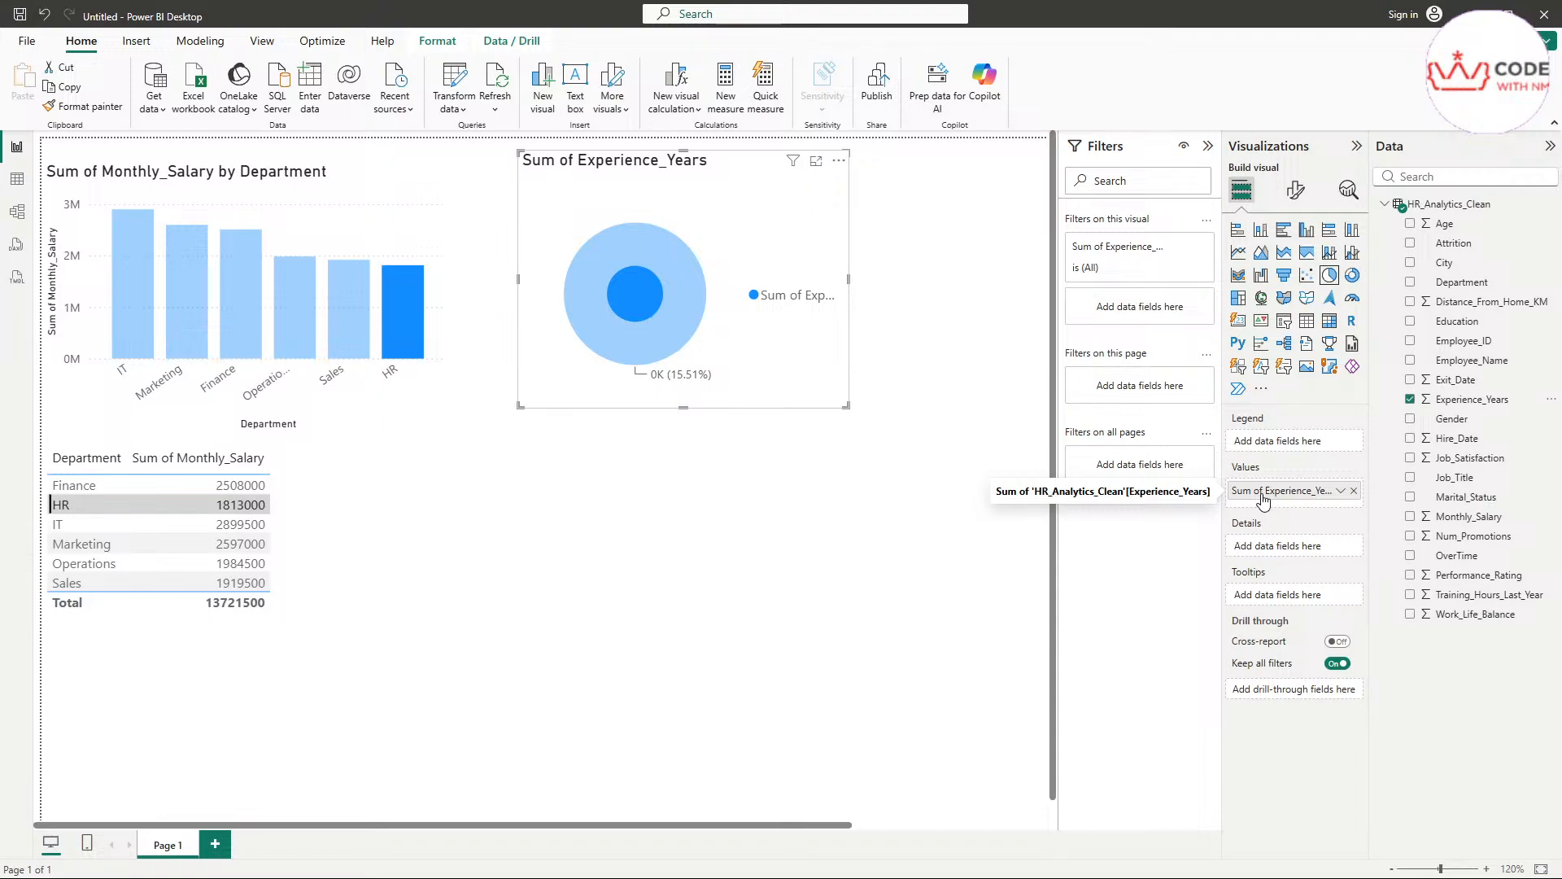
left_click(1410, 478)
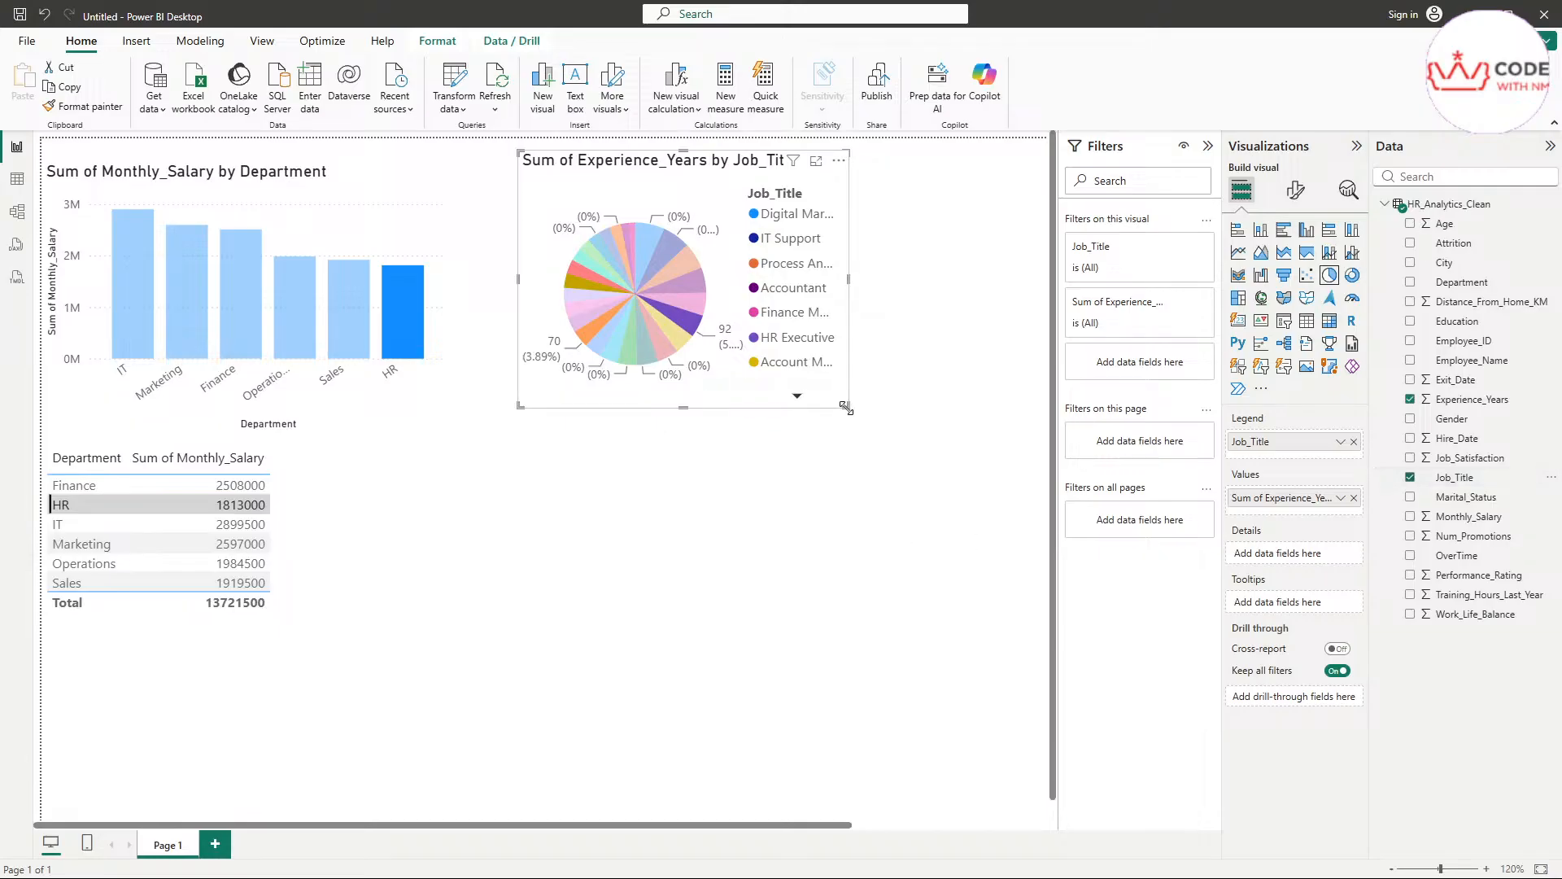
left_click_drag(847, 409, 1016, 692)
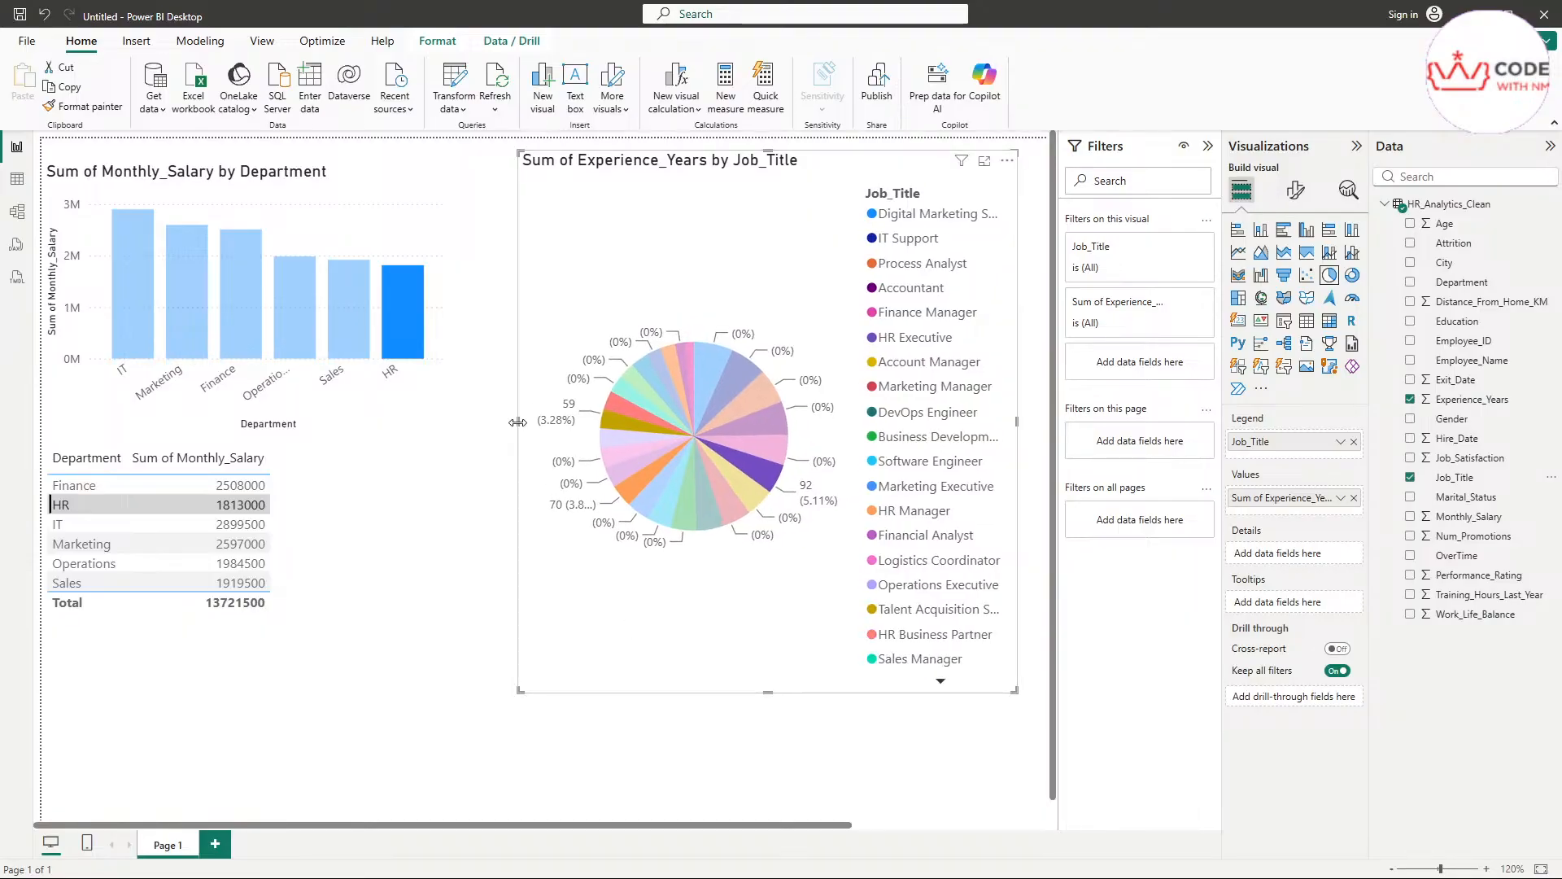
left_click_drag(518, 422, 480, 422)
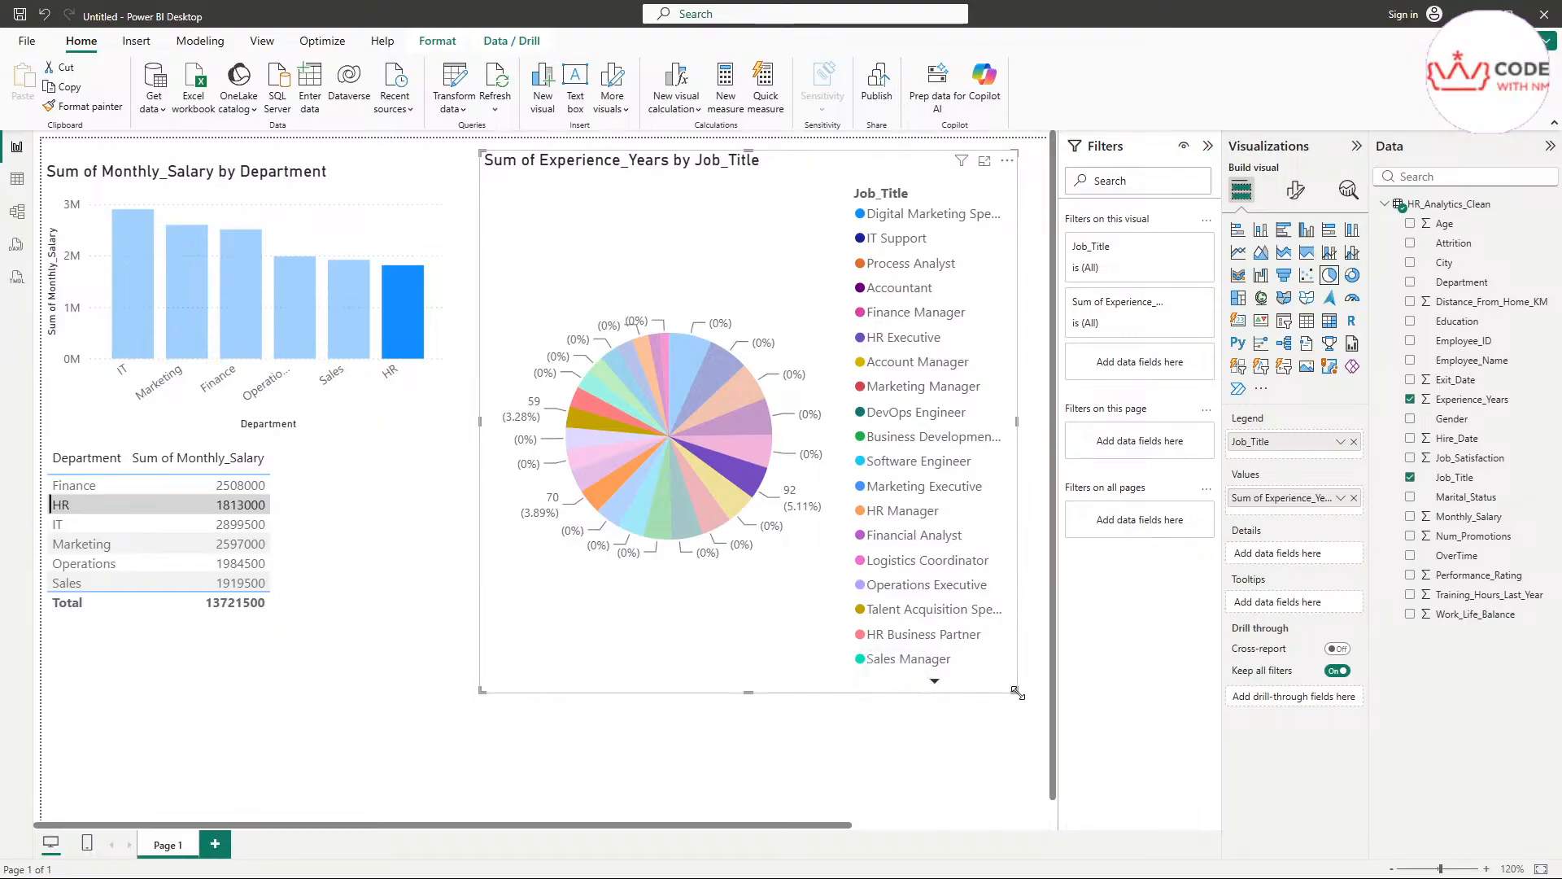
left_click_drag(1016, 693, 1027, 827)
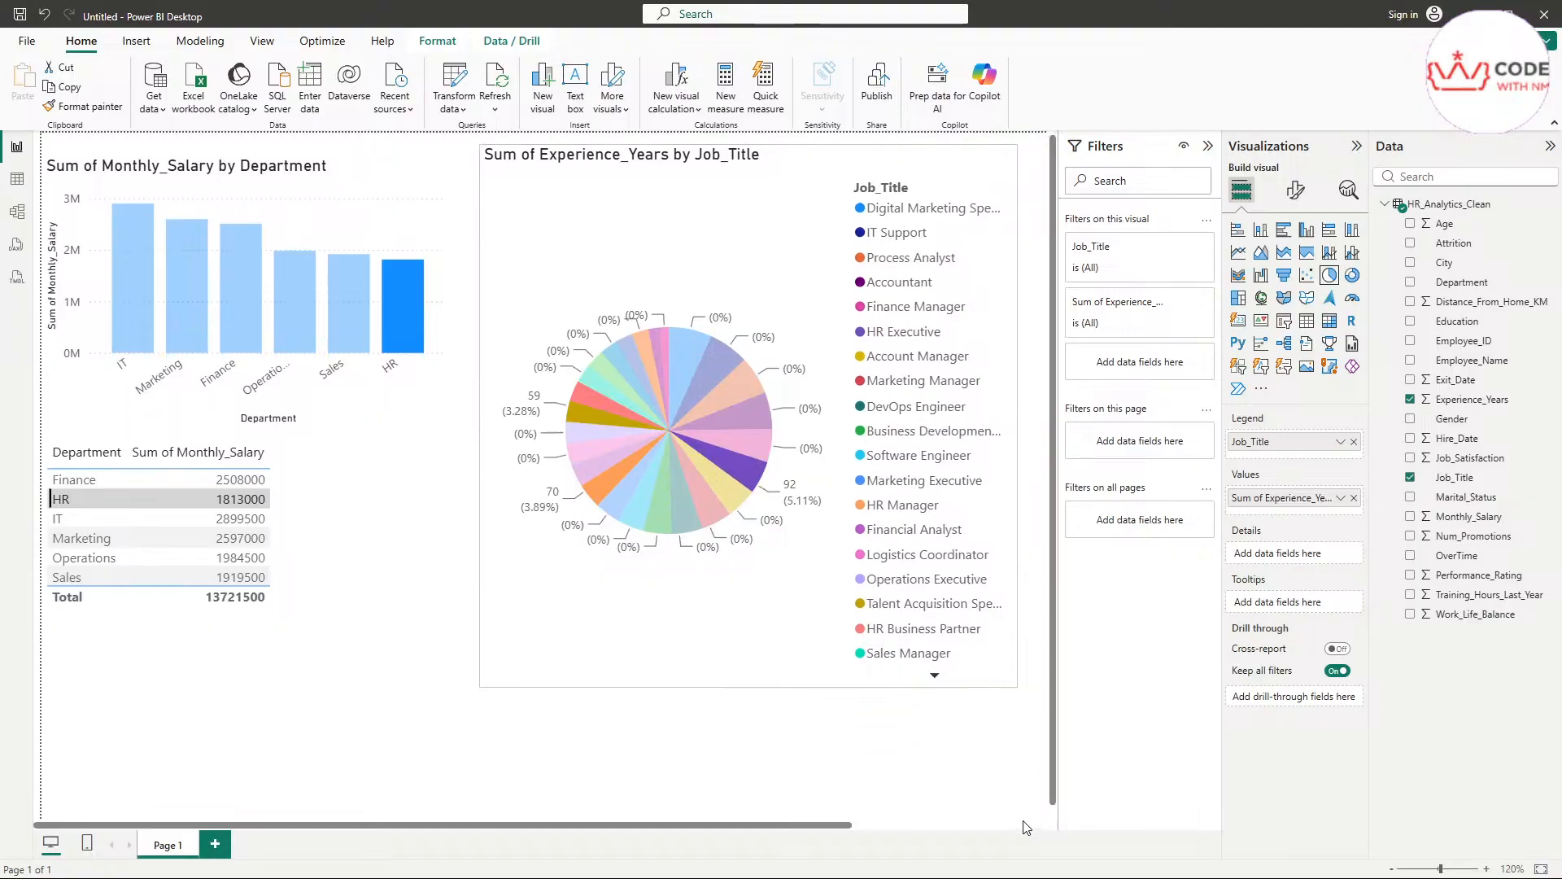
left_click_drag(1016, 688, 1017, 817)
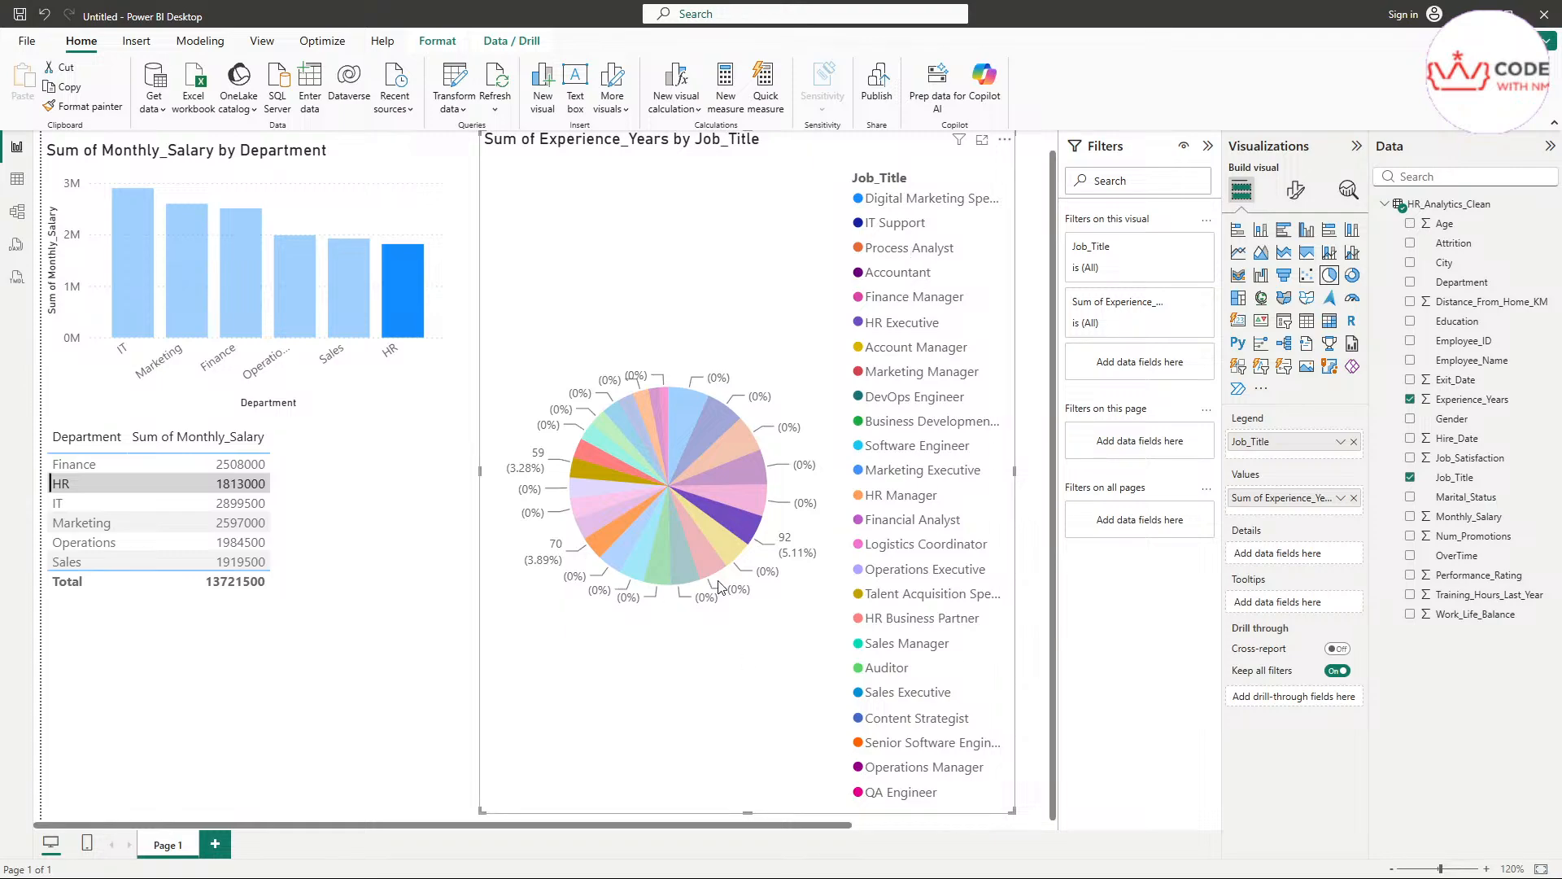
Replace the pie chart's fields with the sum of Monthly_Salary by Department and widen its frame slightly
mouse_move(724, 550)
left_click(1354, 442)
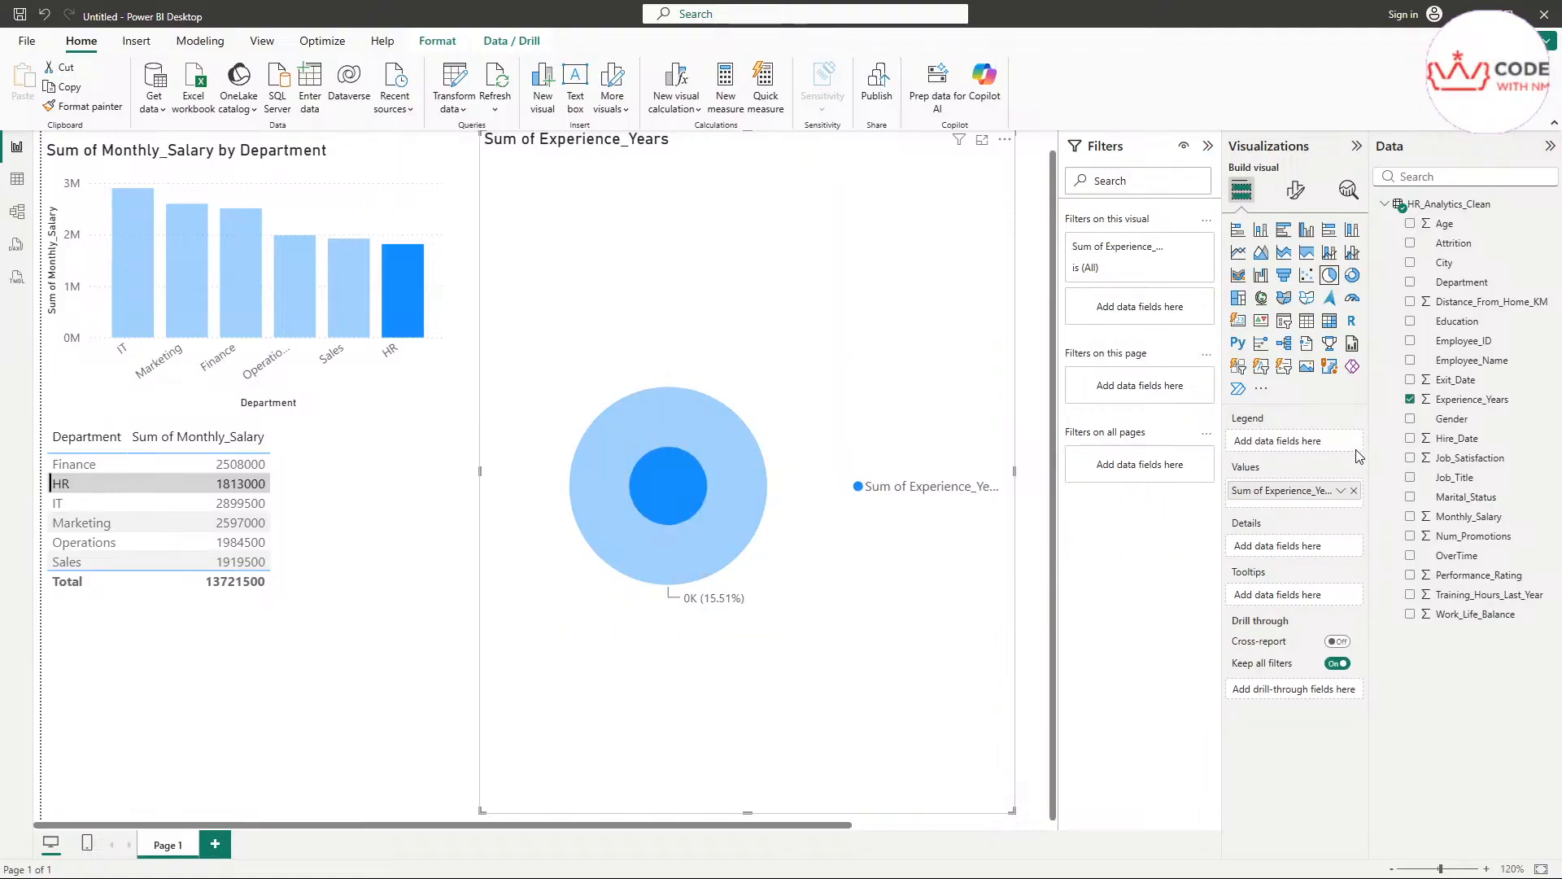
left_click(1354, 497)
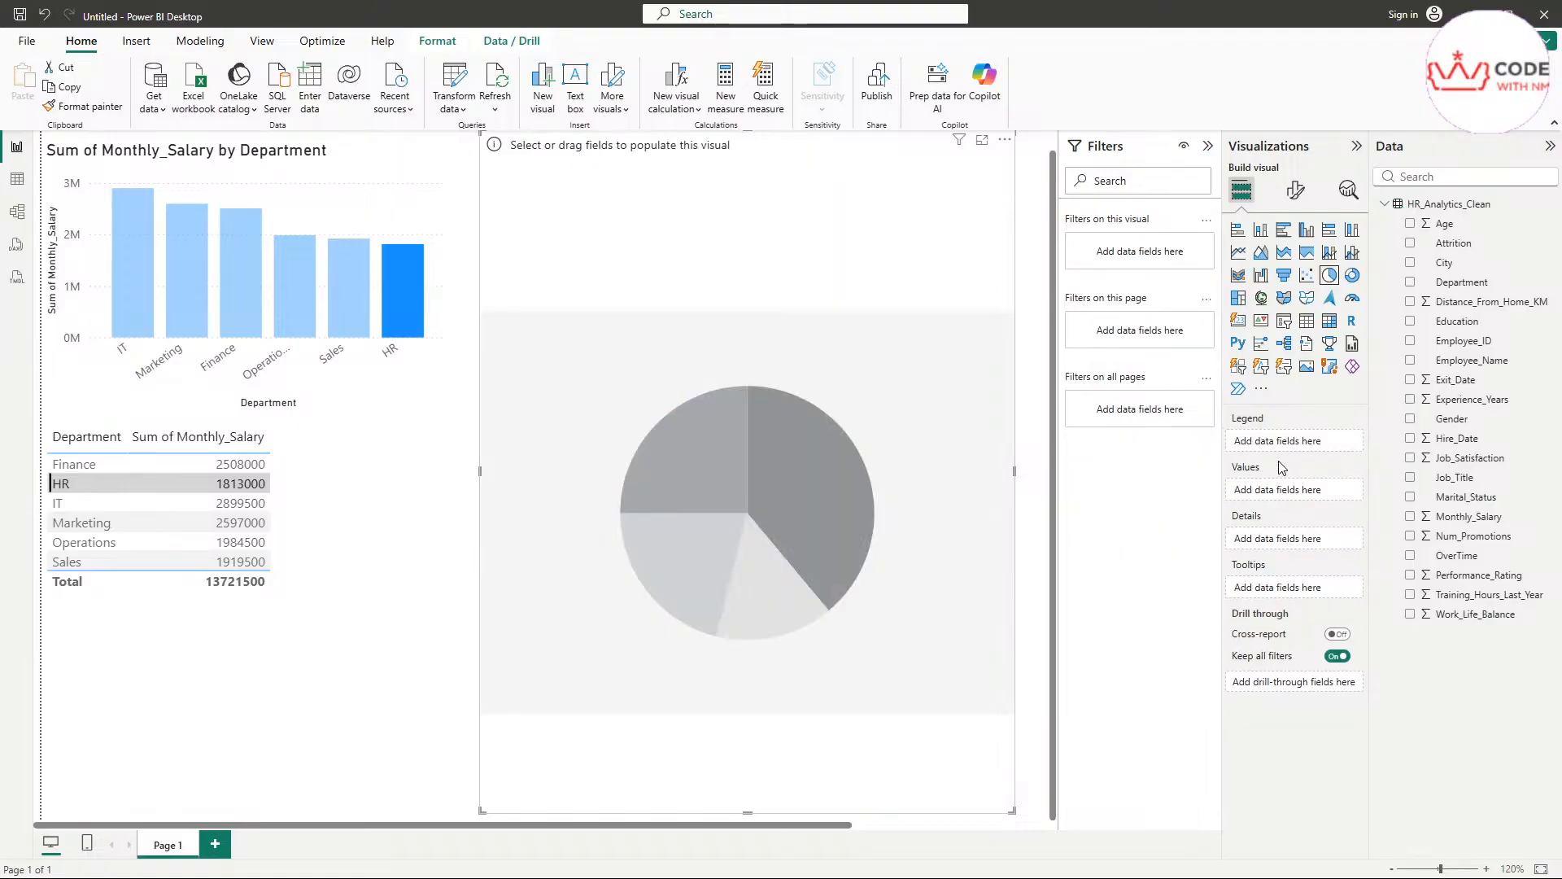
left_click(1411, 517)
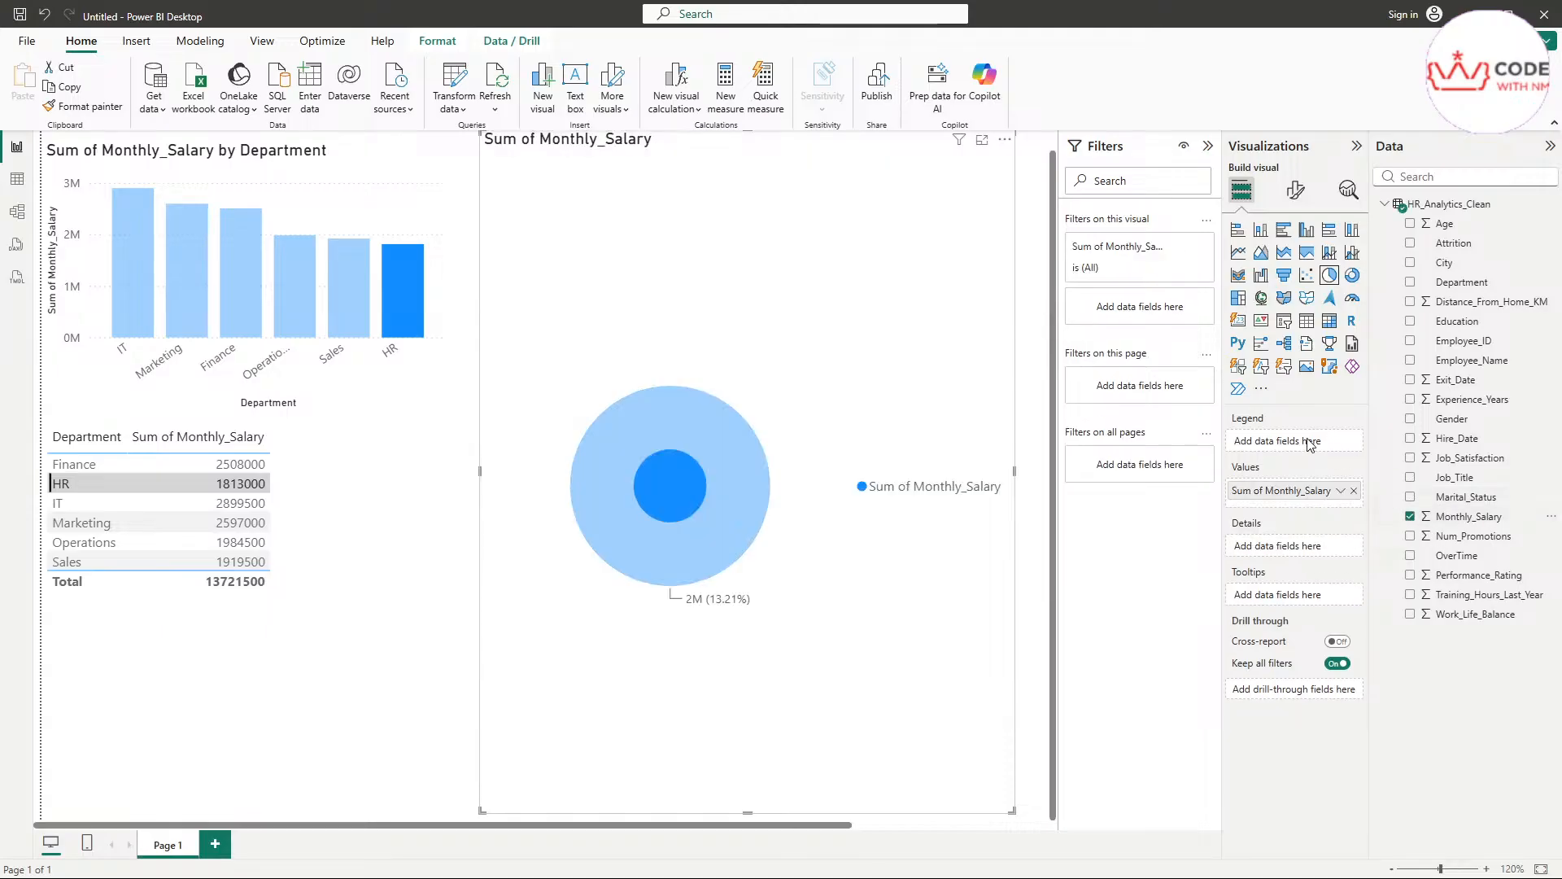
left_click(1411, 283)
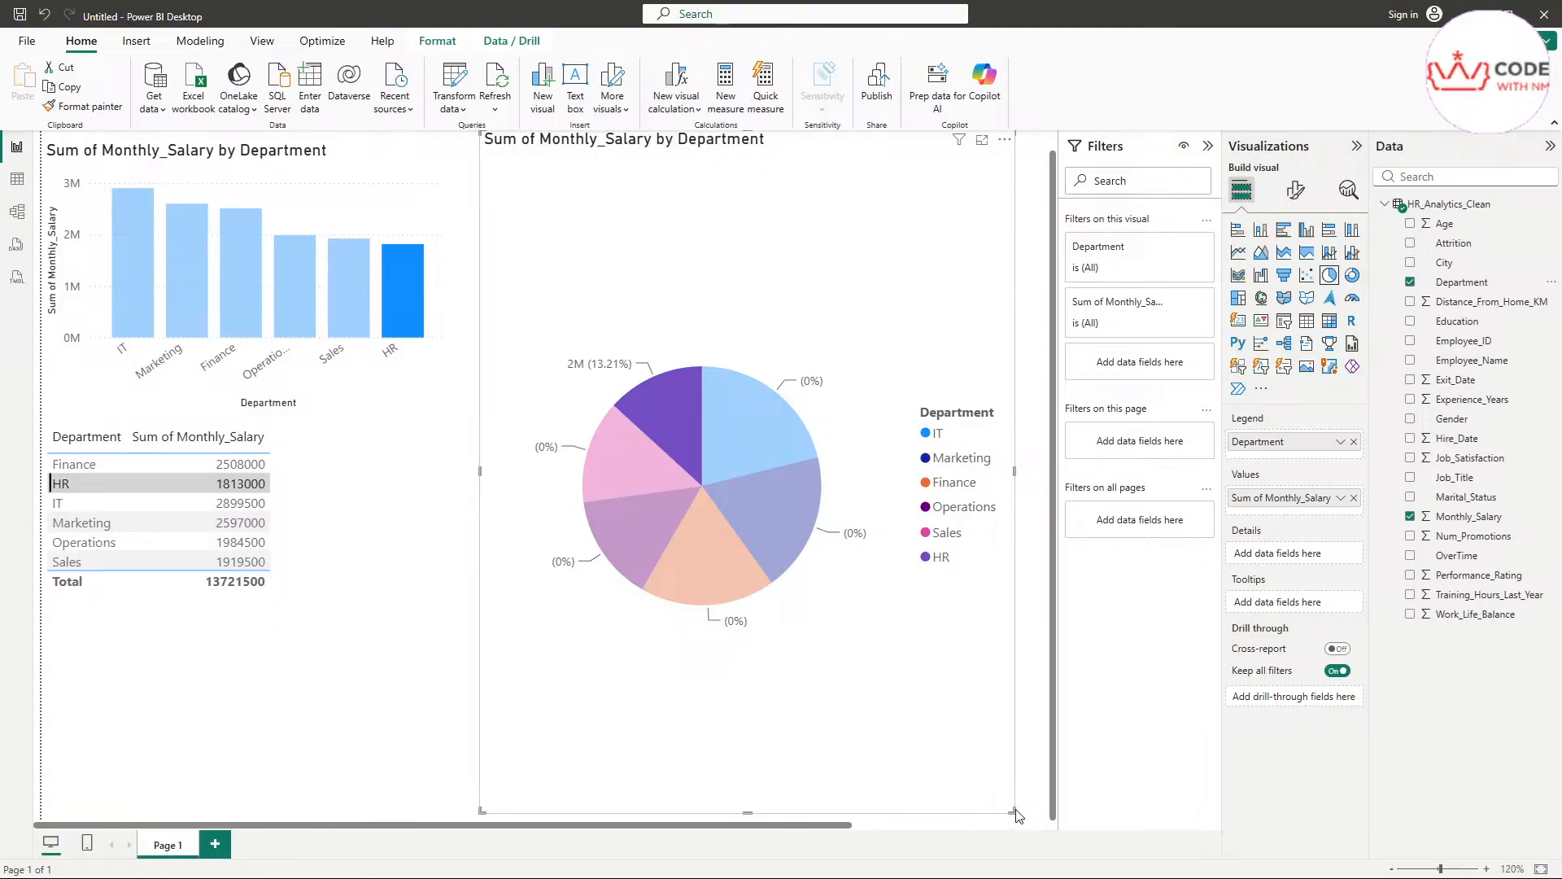
mouse_move(1012, 811)
left_mouse_down()
mouse_move(1044, 811)
mouse_move(1024, 802)
left_mouse_up()
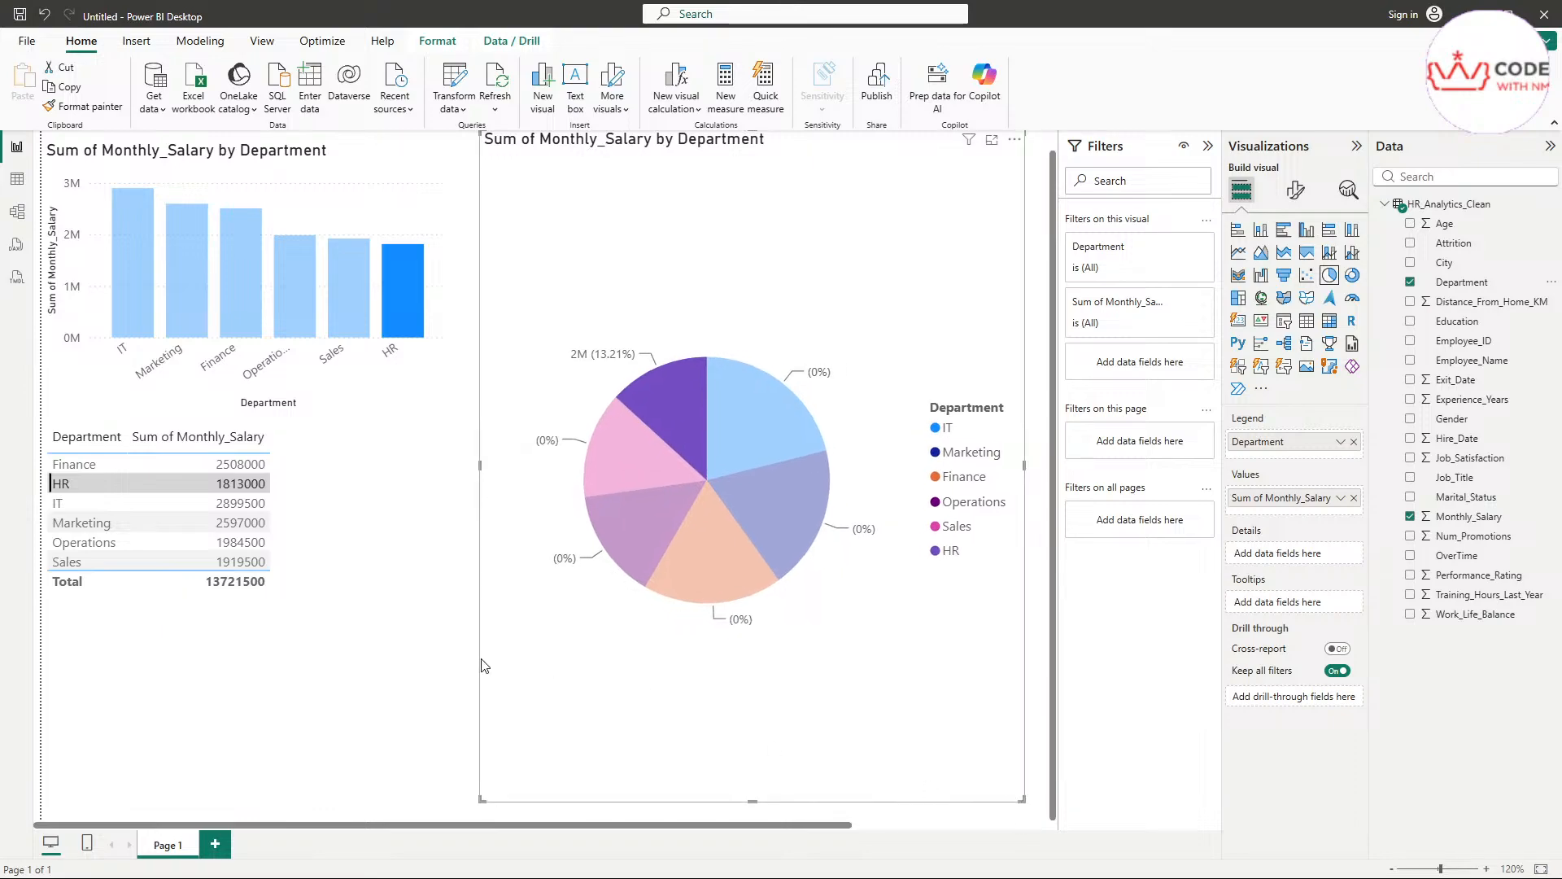
Cross-highlight both charts from the table's Sales and IT rows and check the salary details of the pie slices
left_click(150, 559)
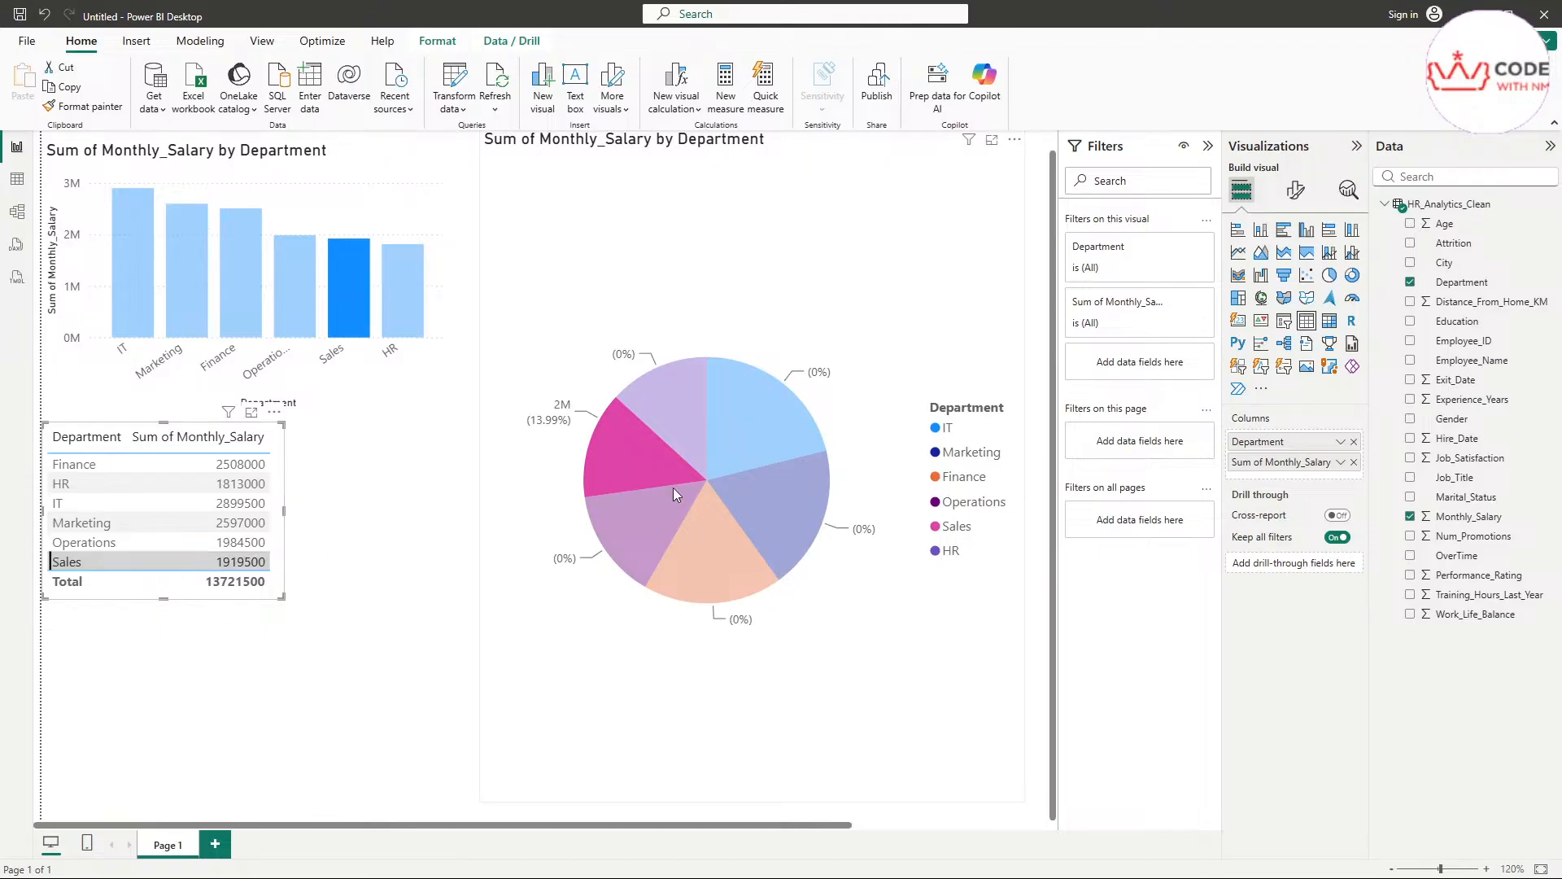
mouse_move(672, 487)
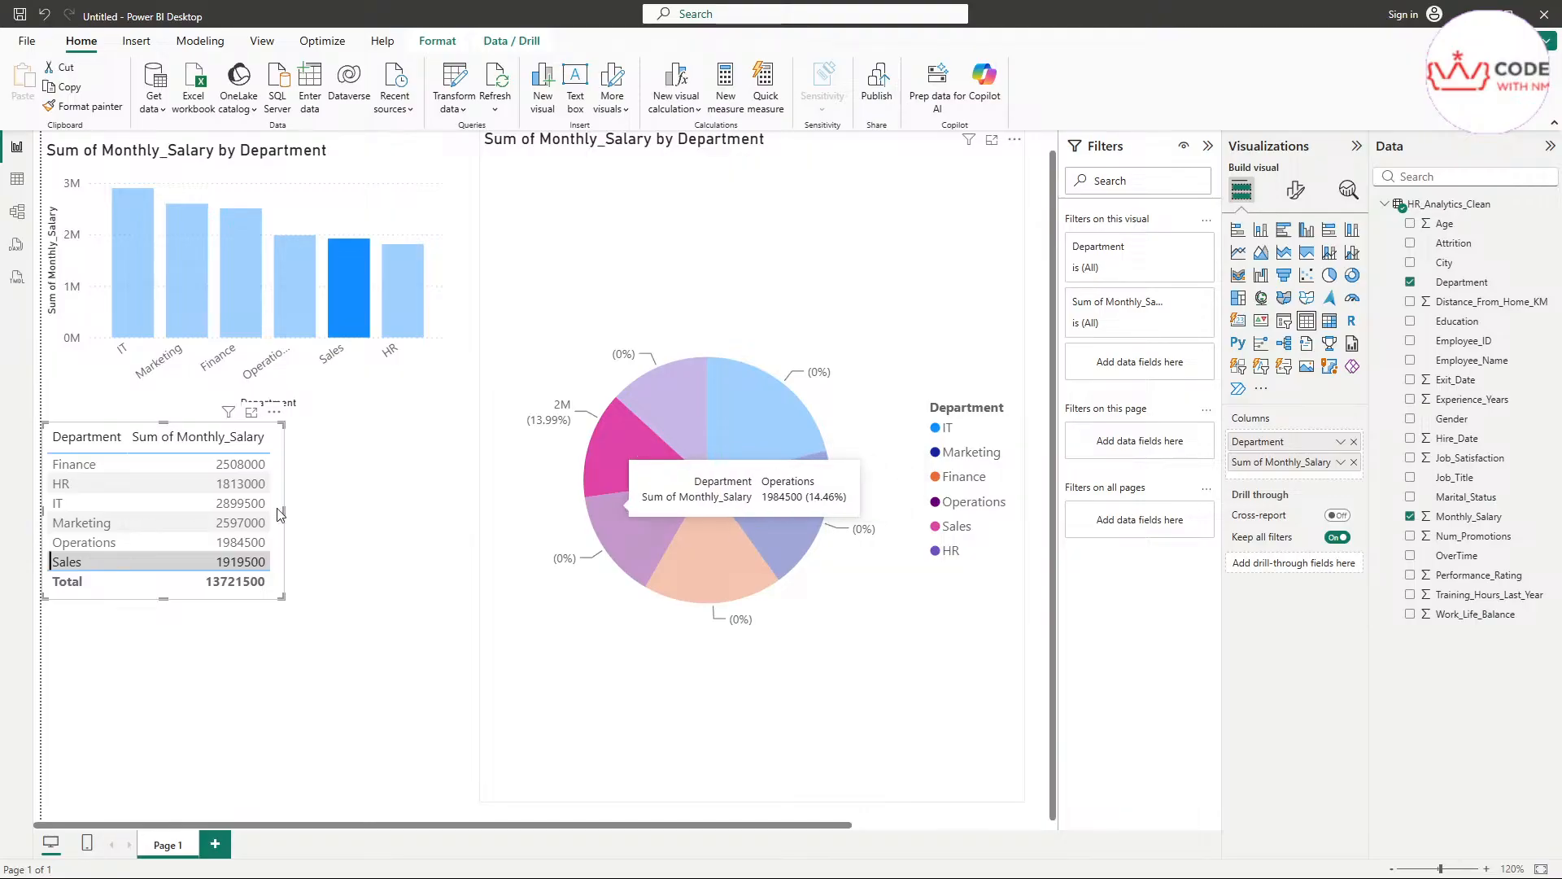
left_click(110, 501)
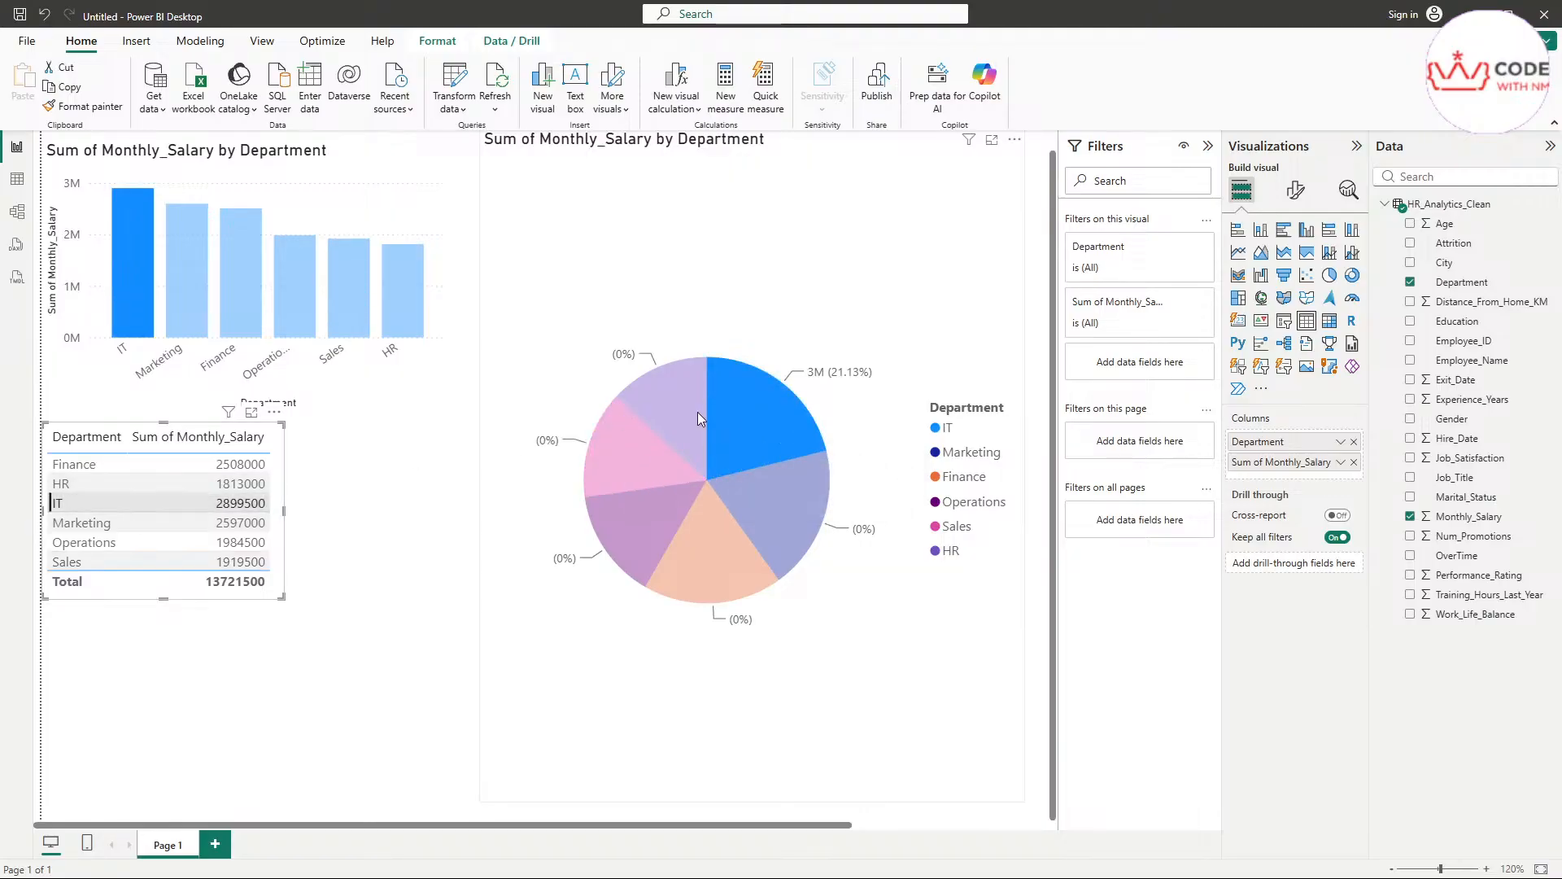
mouse_move(758, 423)
mouse_move(706, 389)
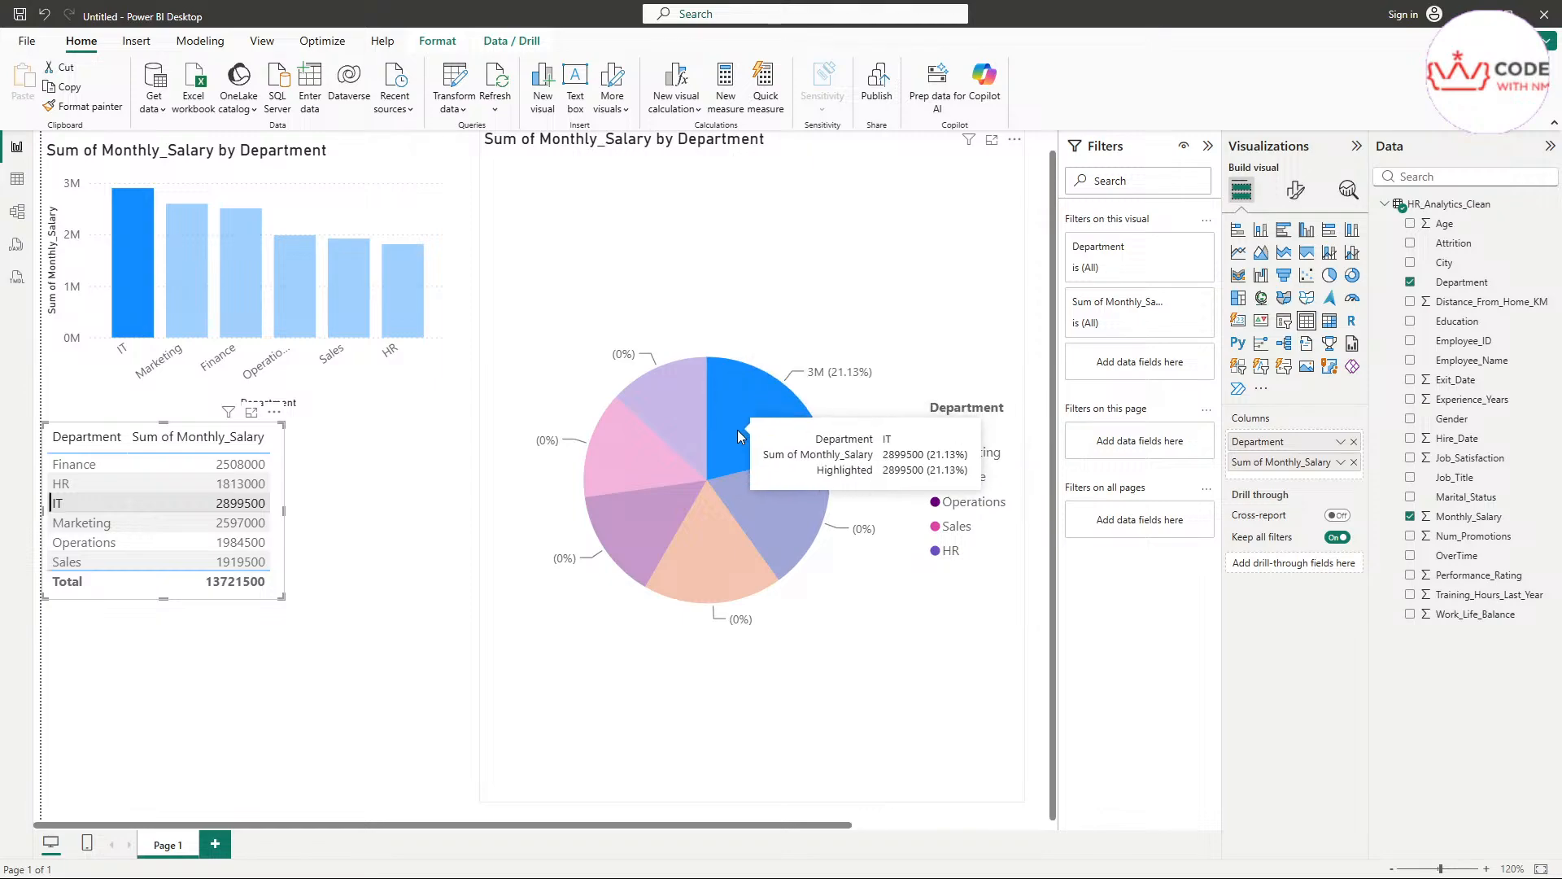
left_click(78, 563)
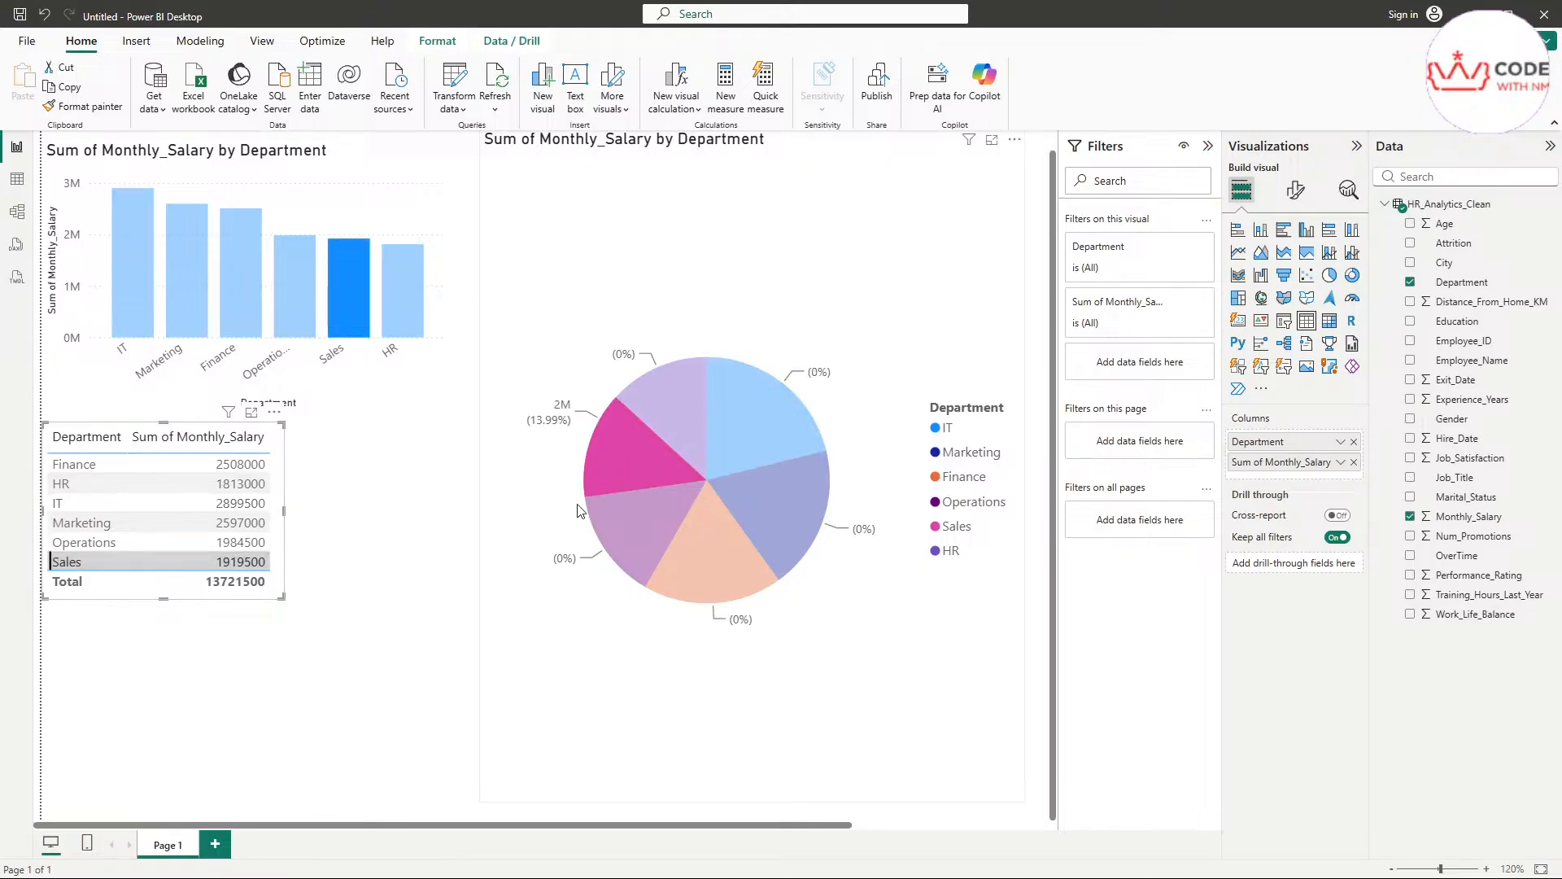
mouse_move(617, 446)
Cross-highlight both charts from the table's Finance and Marketing rows and clear the row highlight
left_click(81, 467)
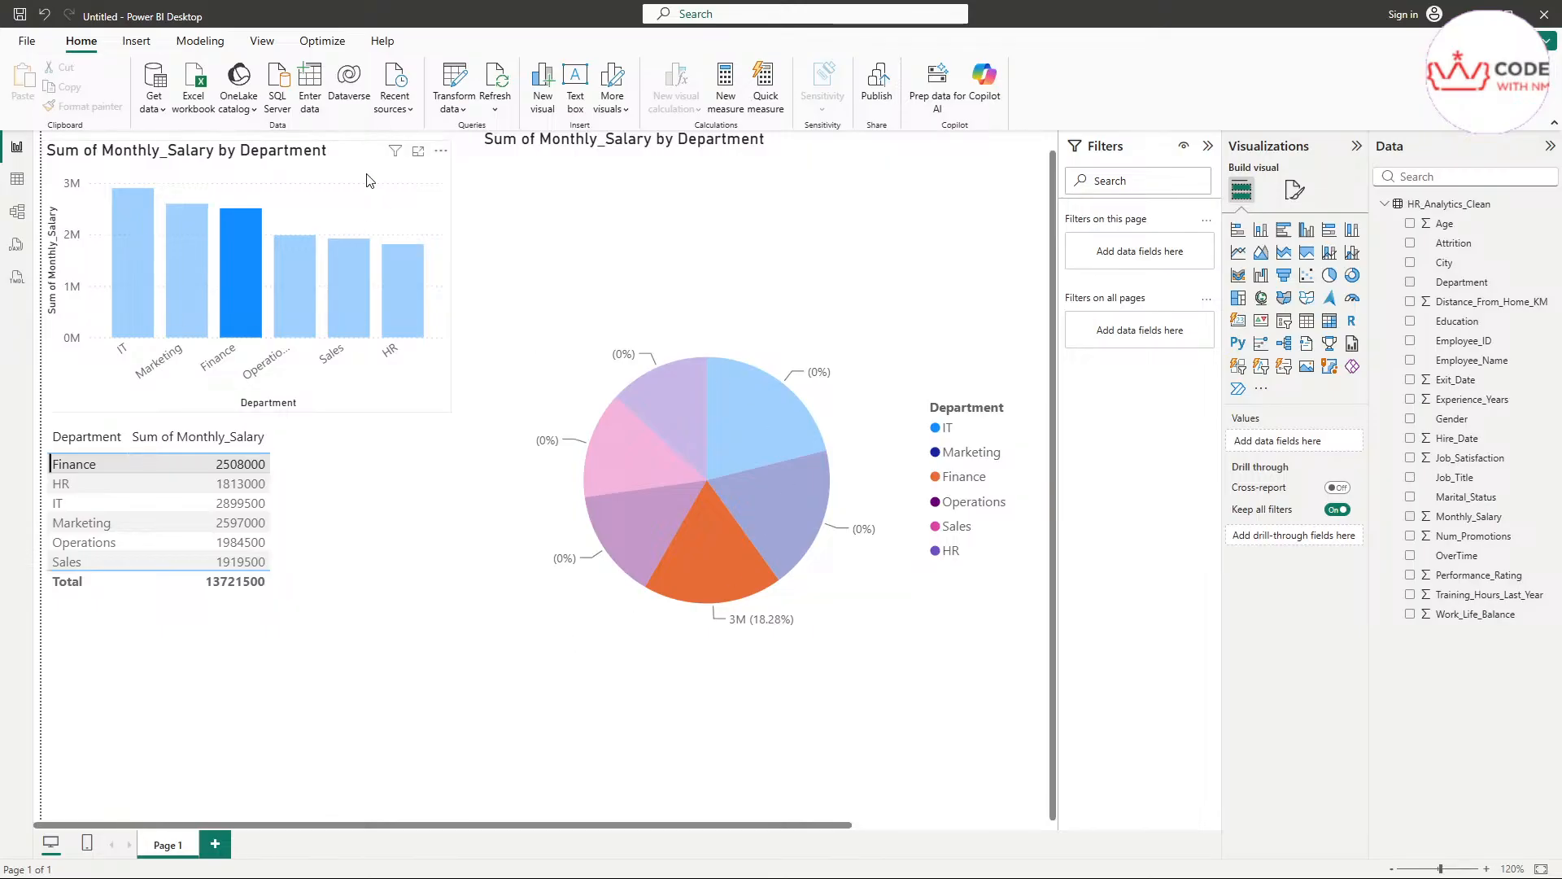
left_click(155, 461)
left_click(147, 629)
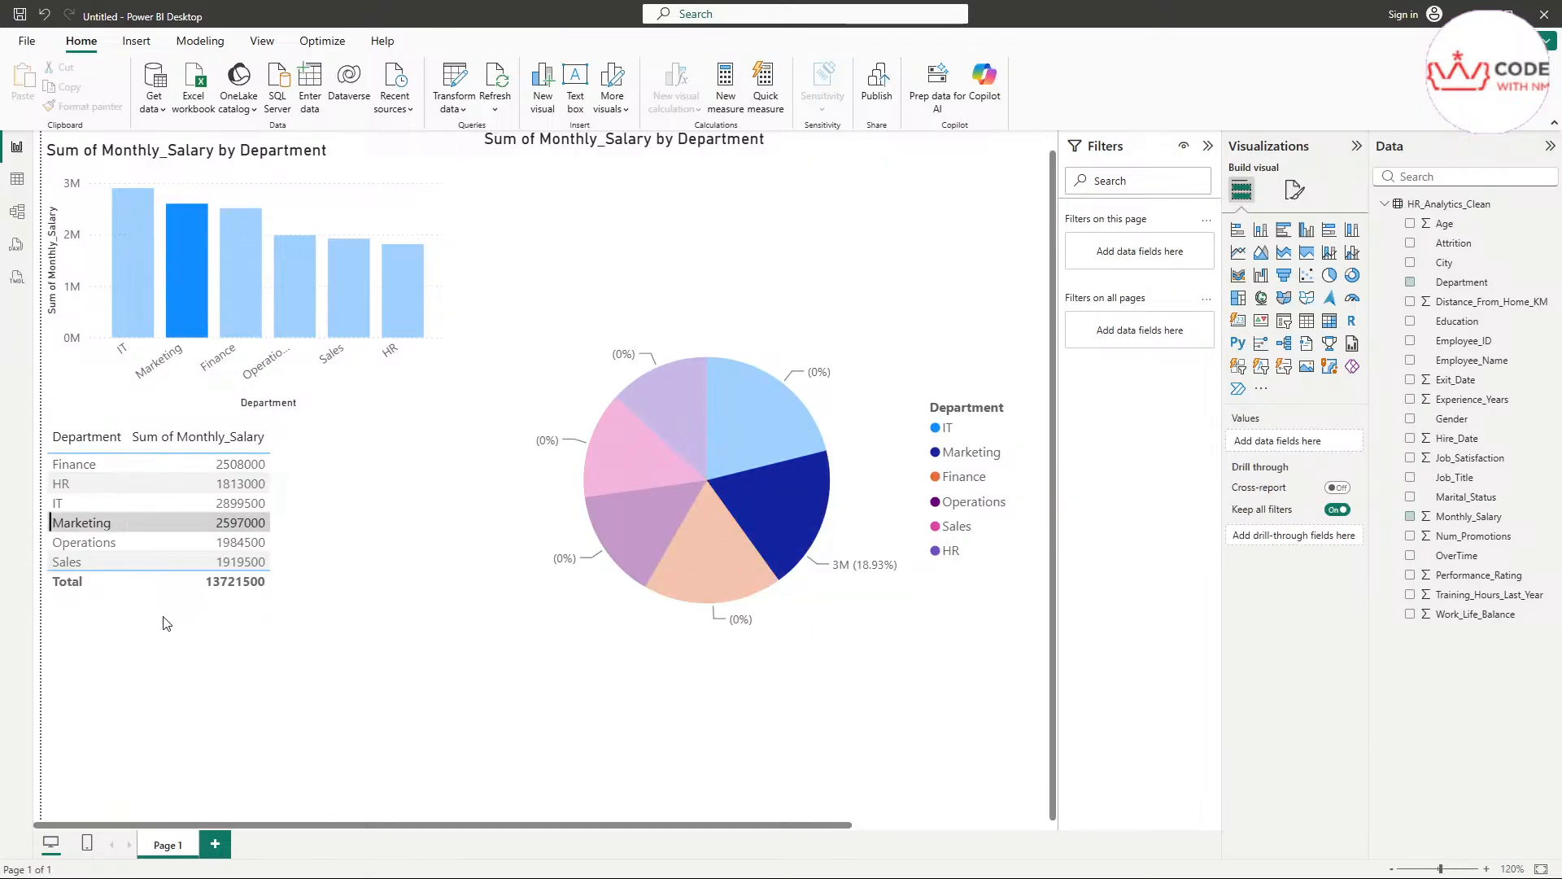
left_click(271, 597)
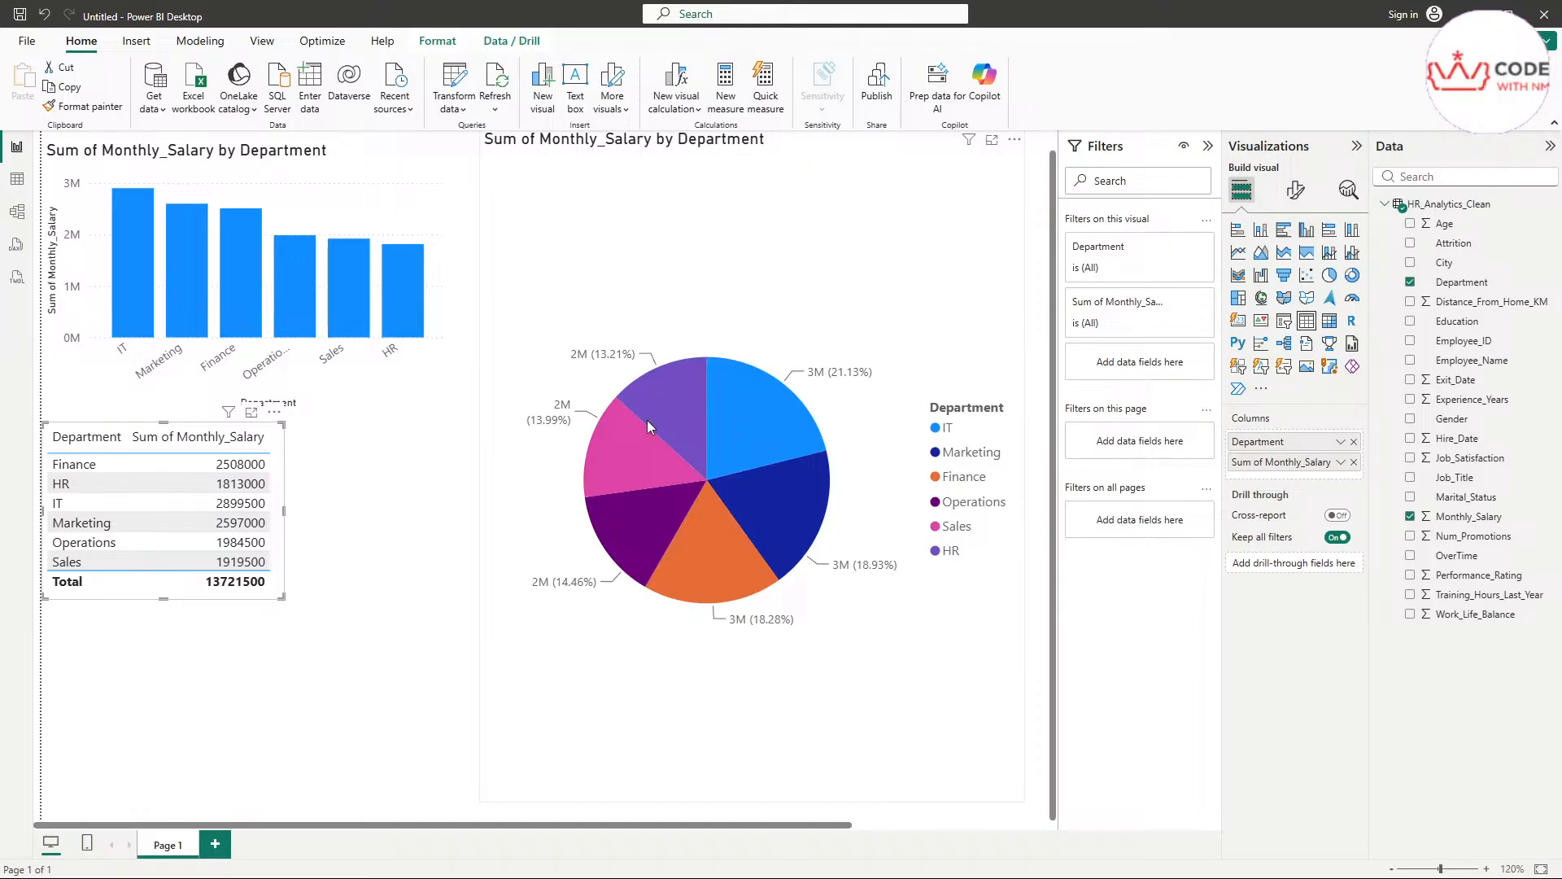
Cross-filter the other visuals from the pie's HR slice, the chart's Operations column and the pie's Finance slice
mouse_move(683, 493)
left_click(667, 403)
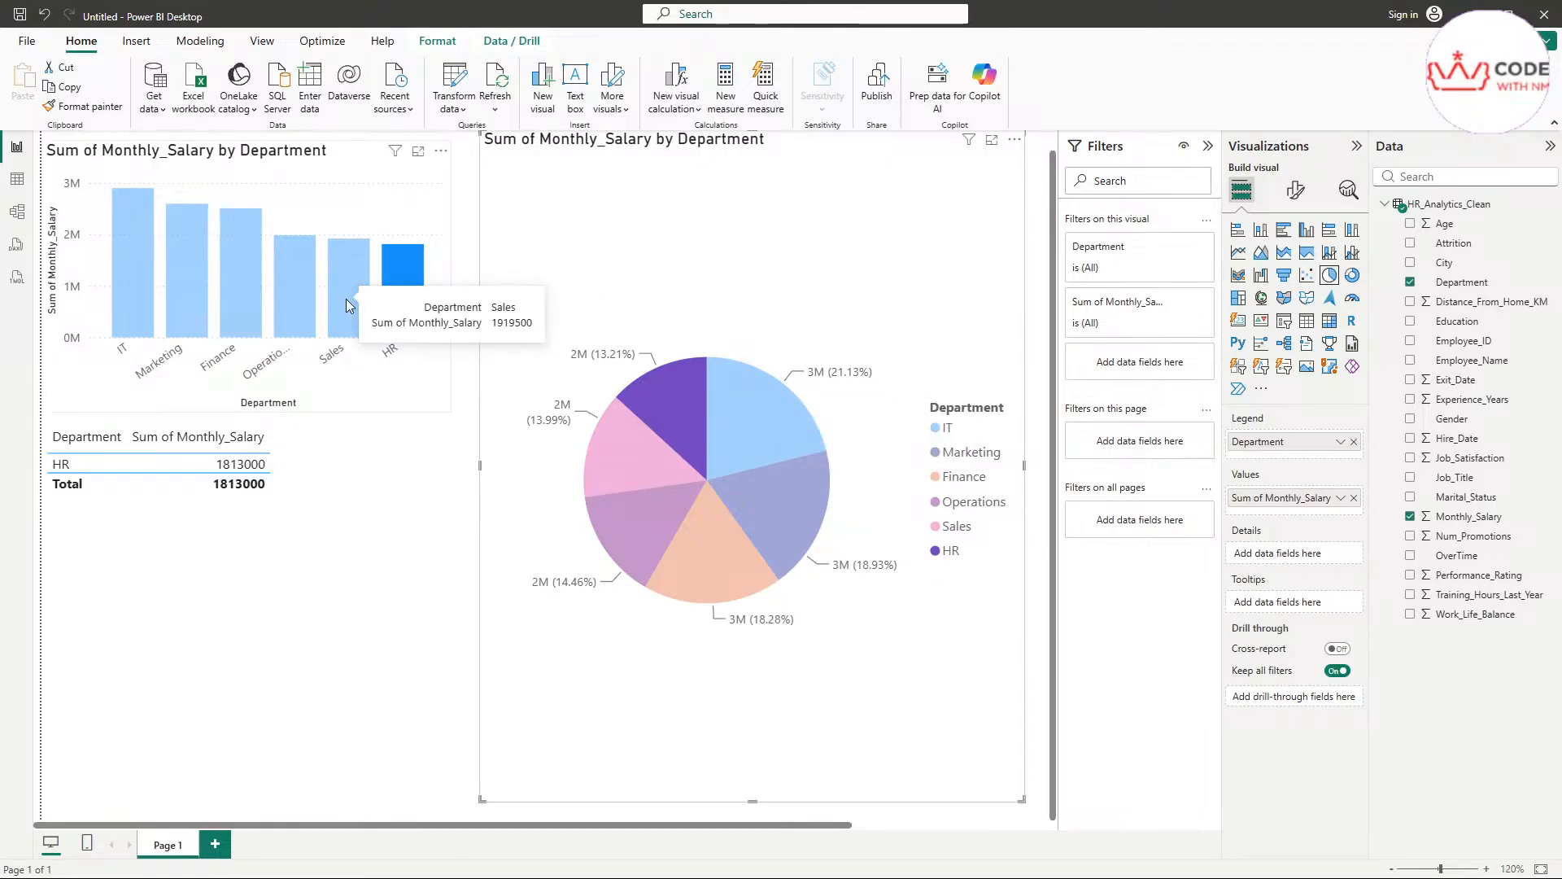
left_click(294, 305)
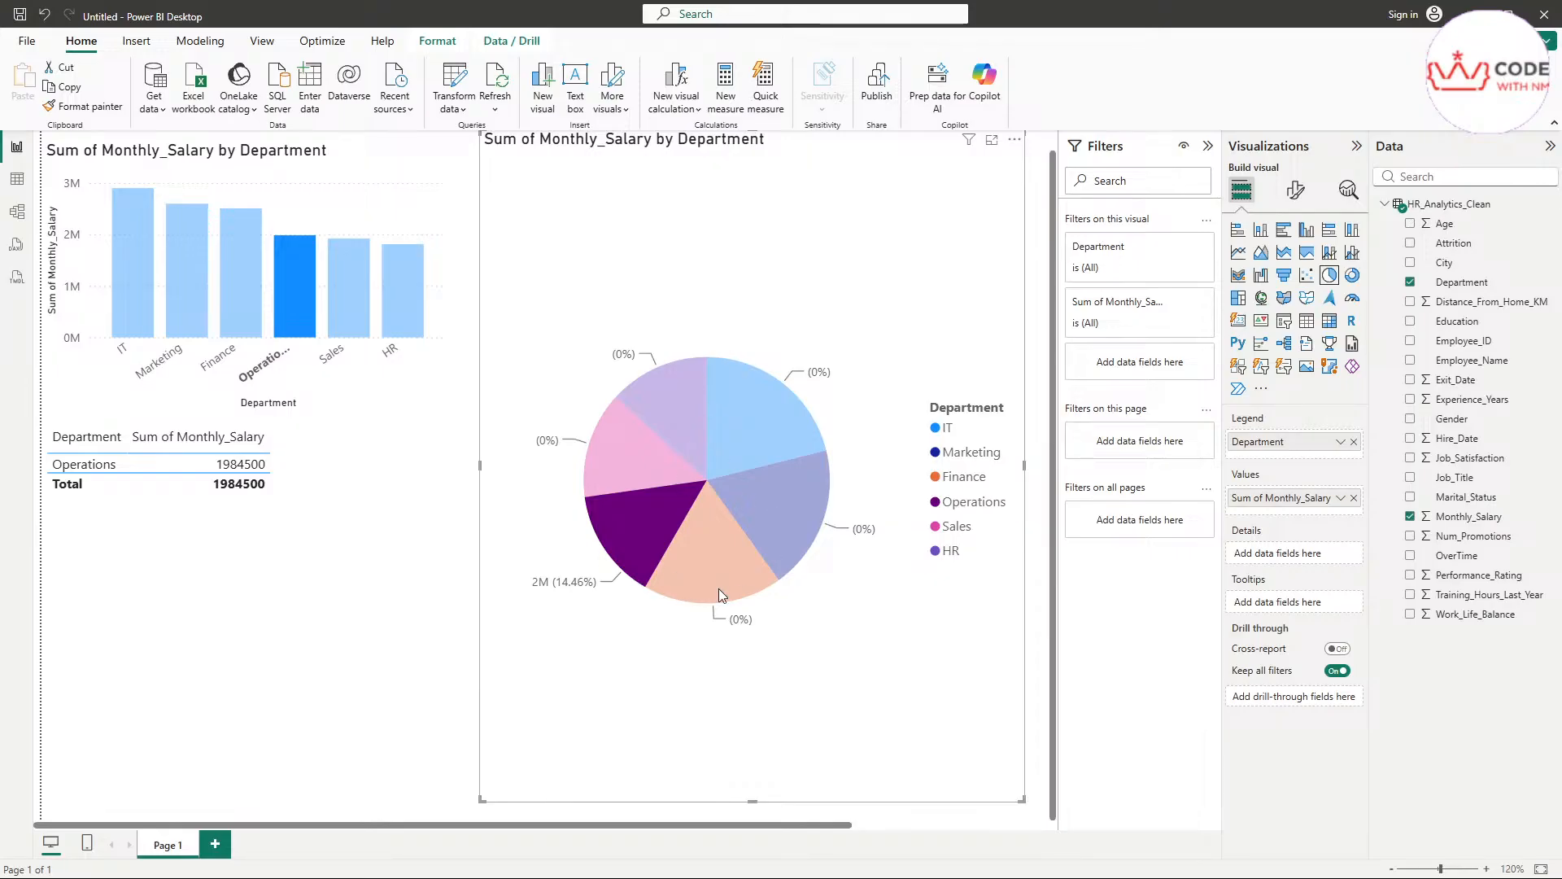
mouse_move(766, 398)
mouse_move(699, 562)
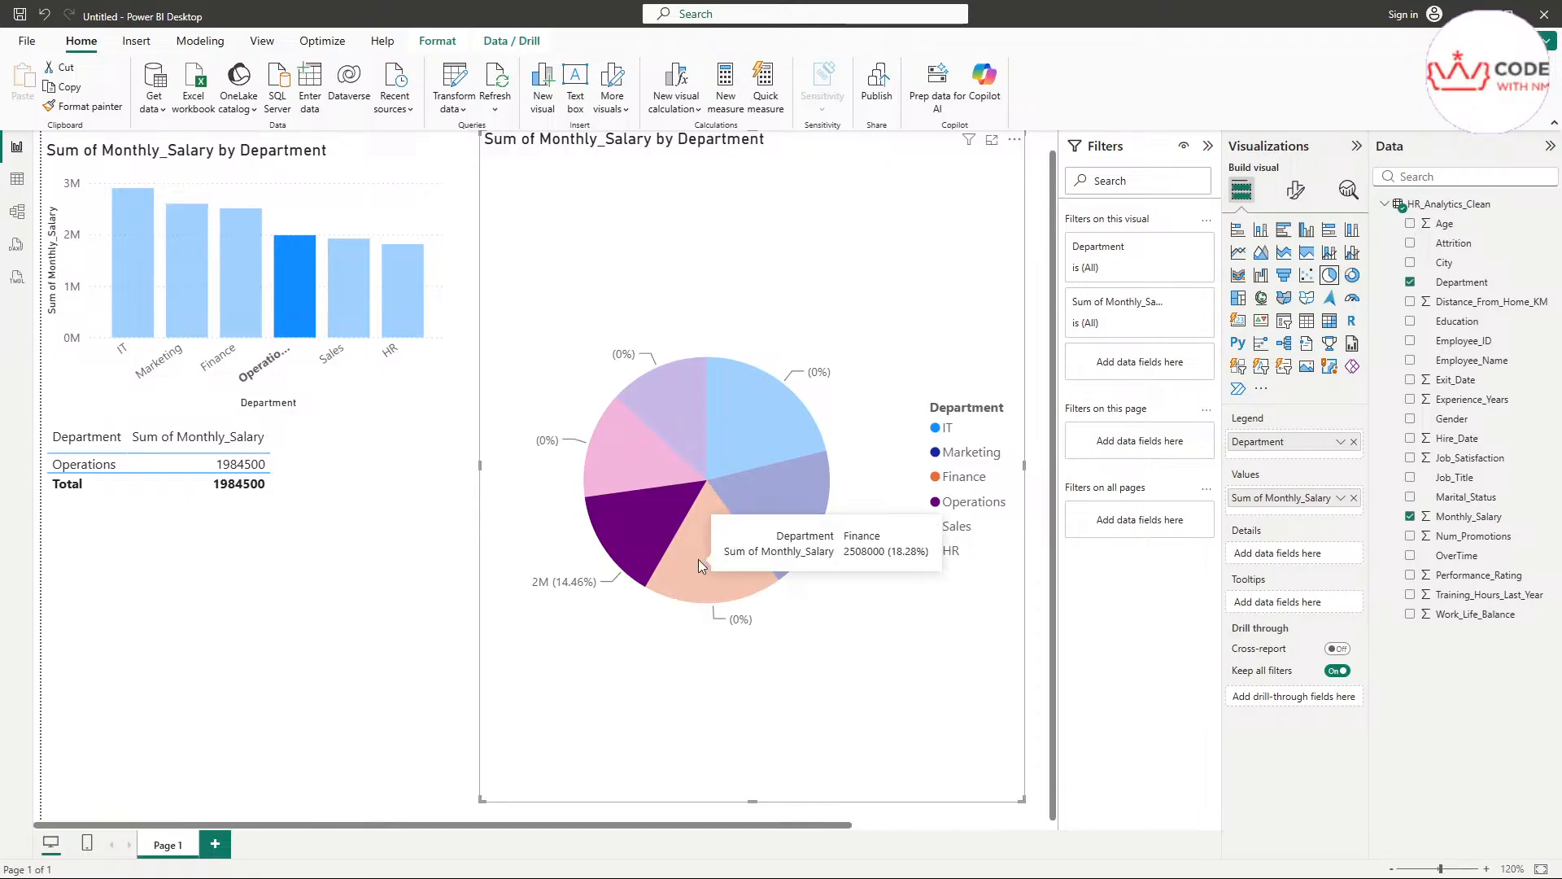
left_click(698, 559)
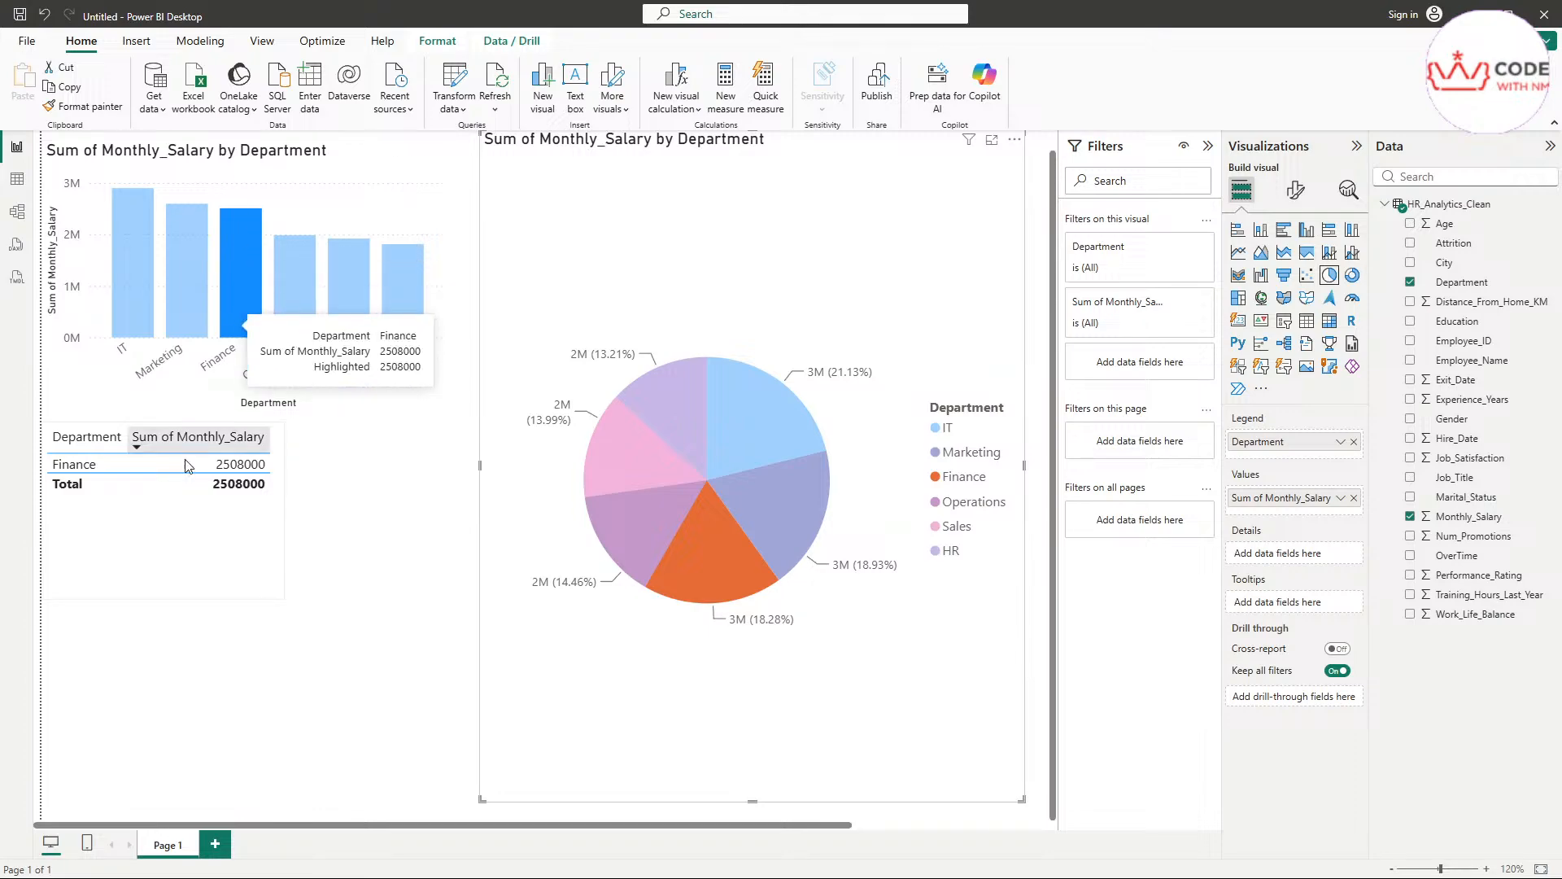
Add the pie's Marketing slice to the Finance selection, check its salary details and clear the cross-highlight
left_click(804, 485, "ctrl")
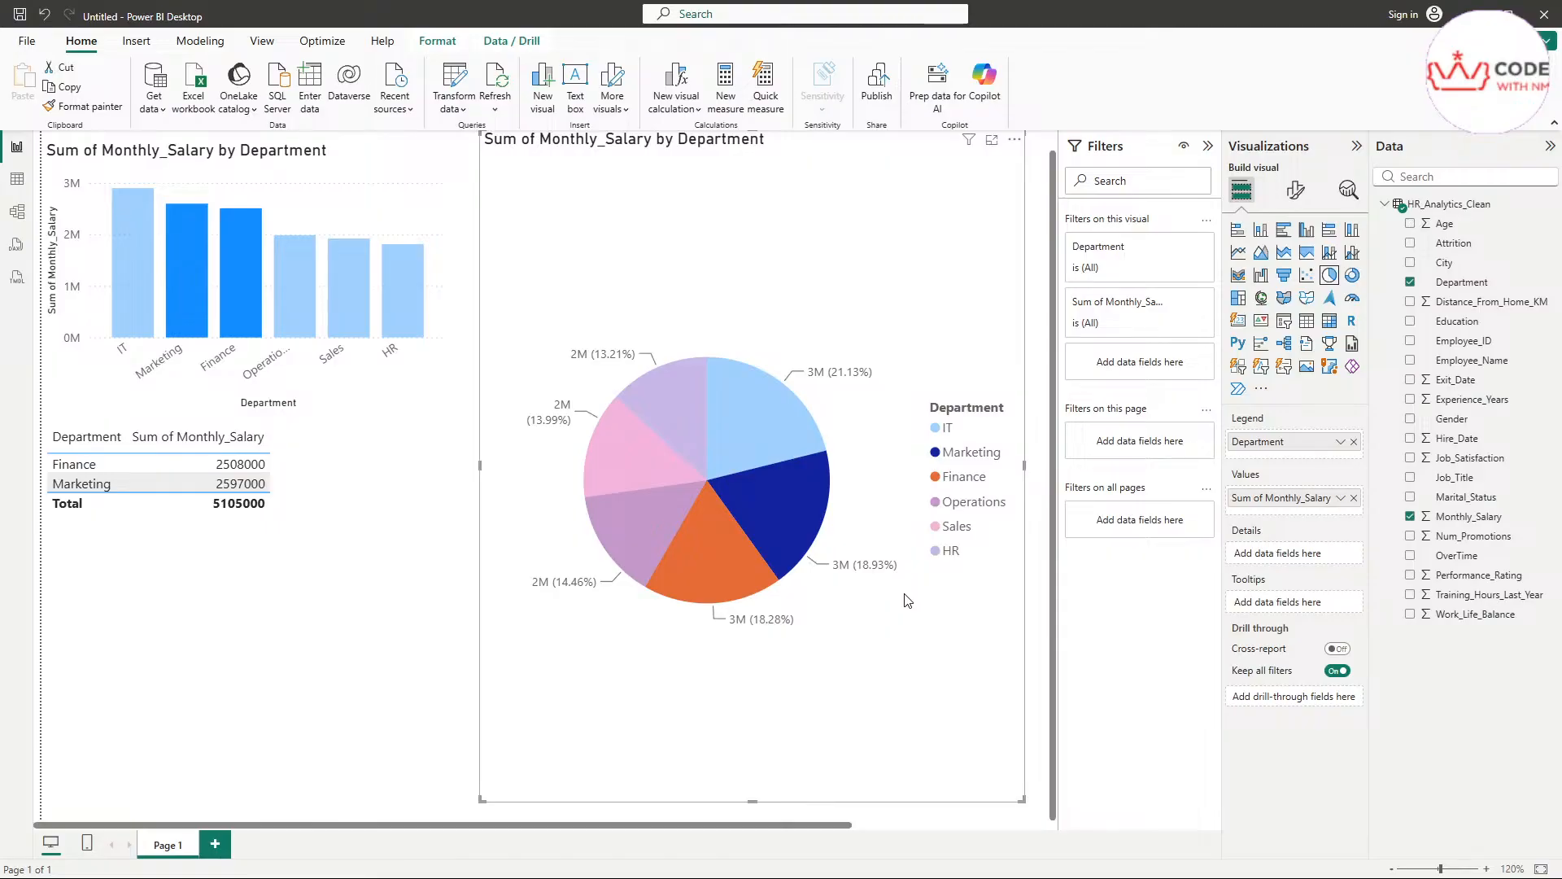
mouse_move(792, 528)
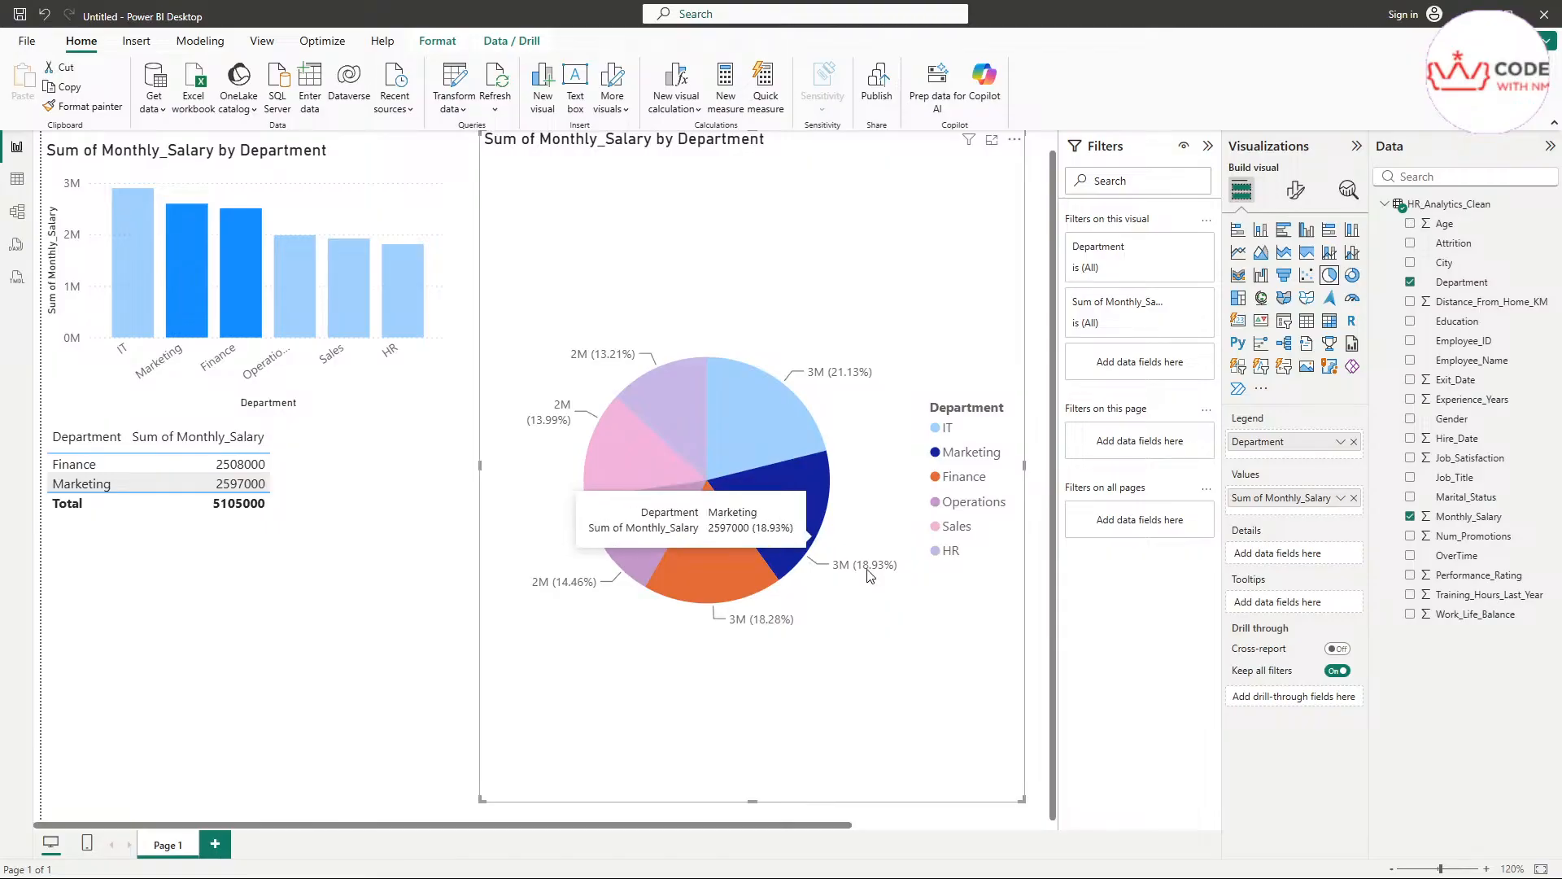
left_click(780, 222)
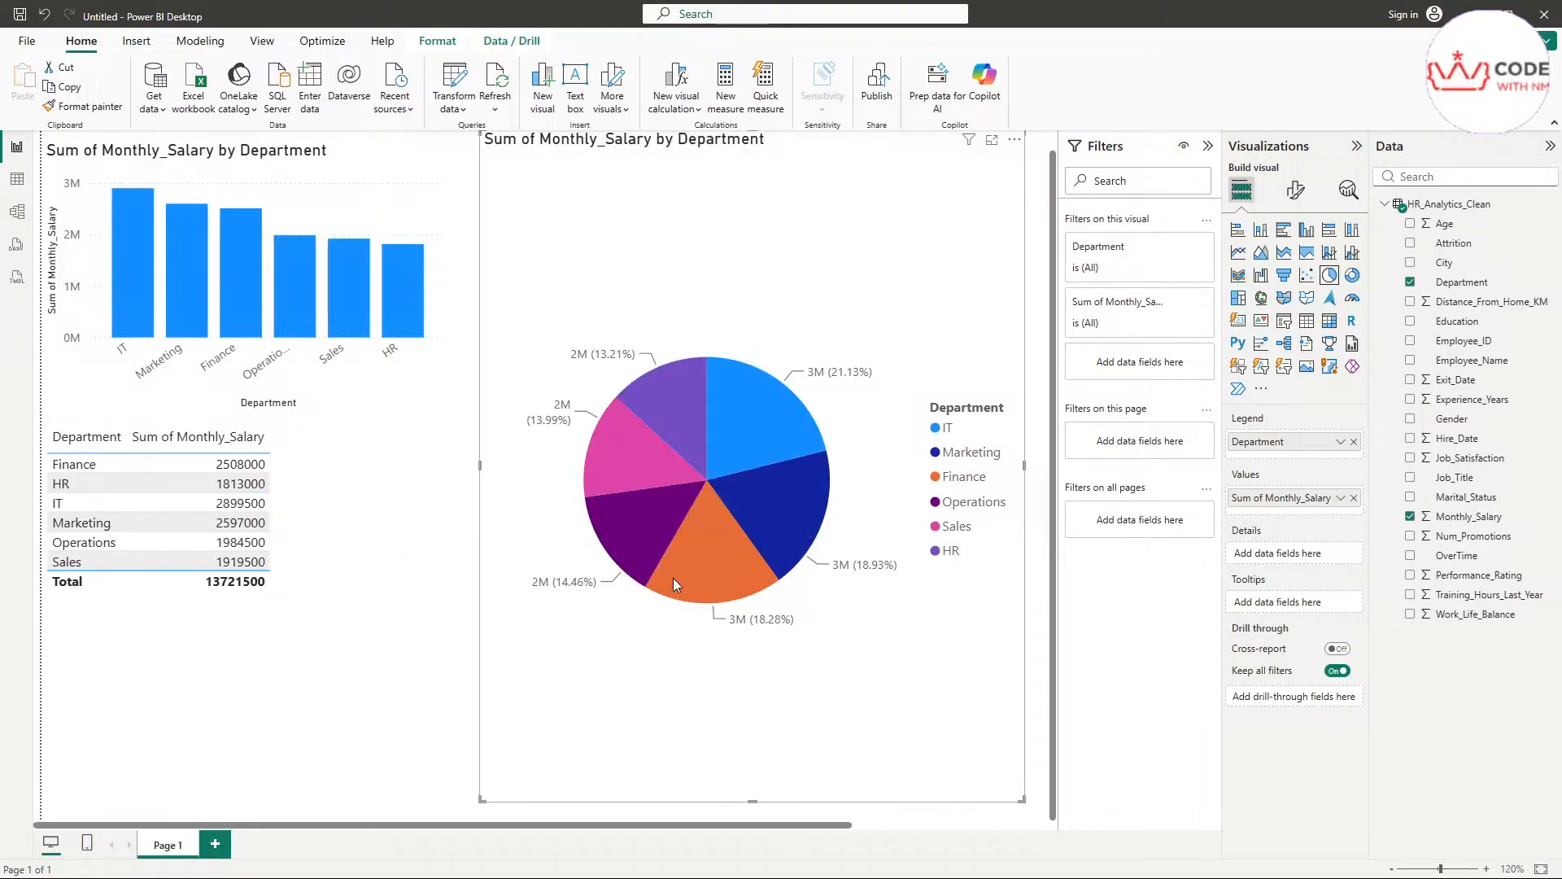
Cross-filter the column chart and table by multi-selecting the pie's Finance, Marketing and IT slices
left_click(721, 545)
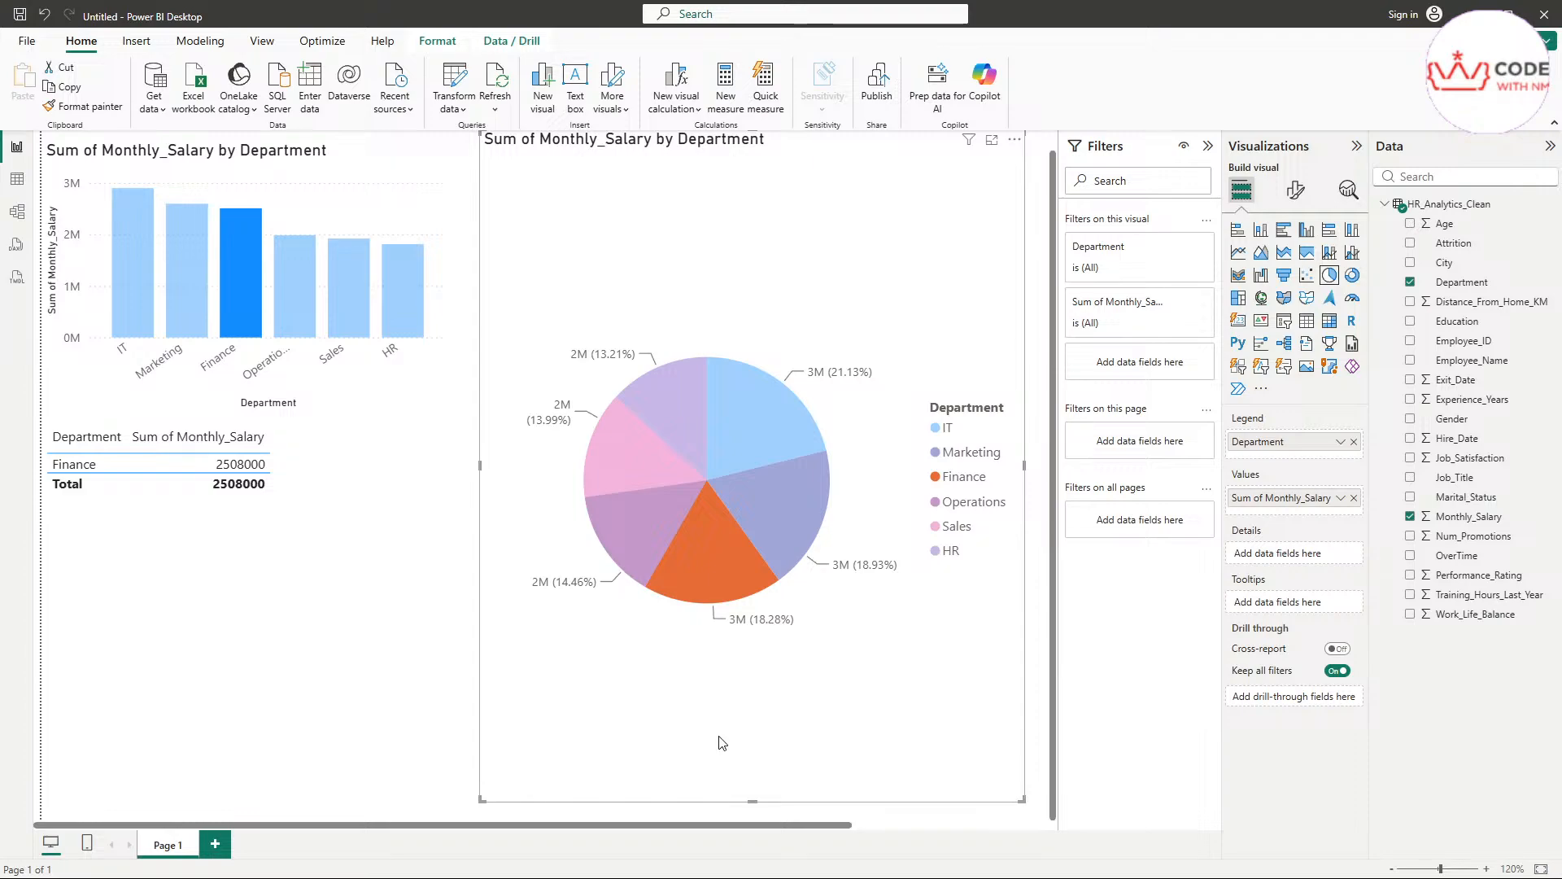
left_click(803, 514, "ctrl")
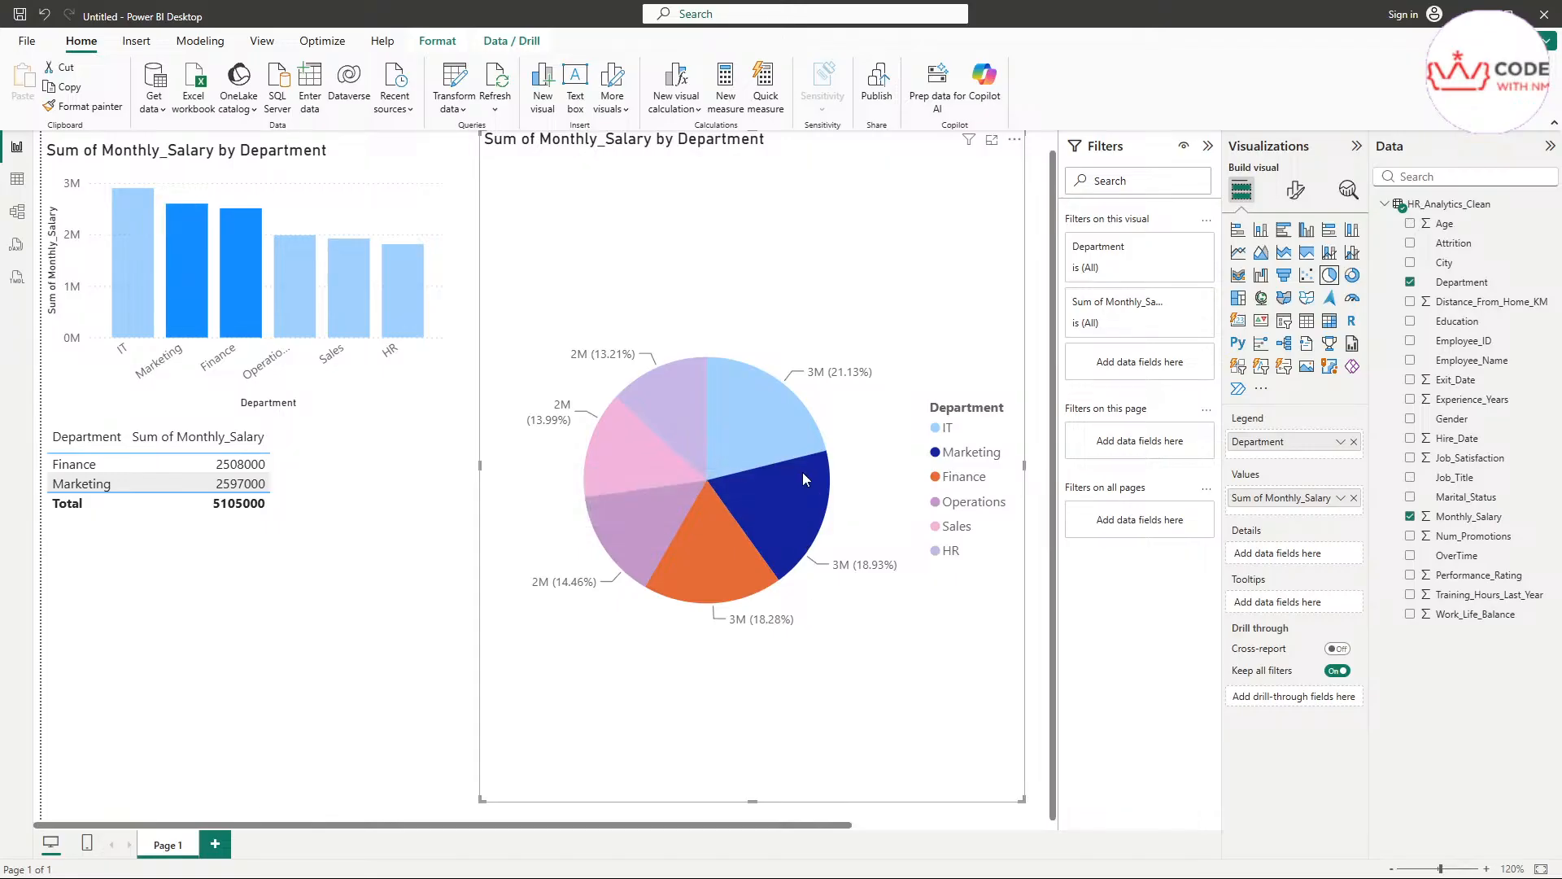
left_click(773, 431, "ctrl")
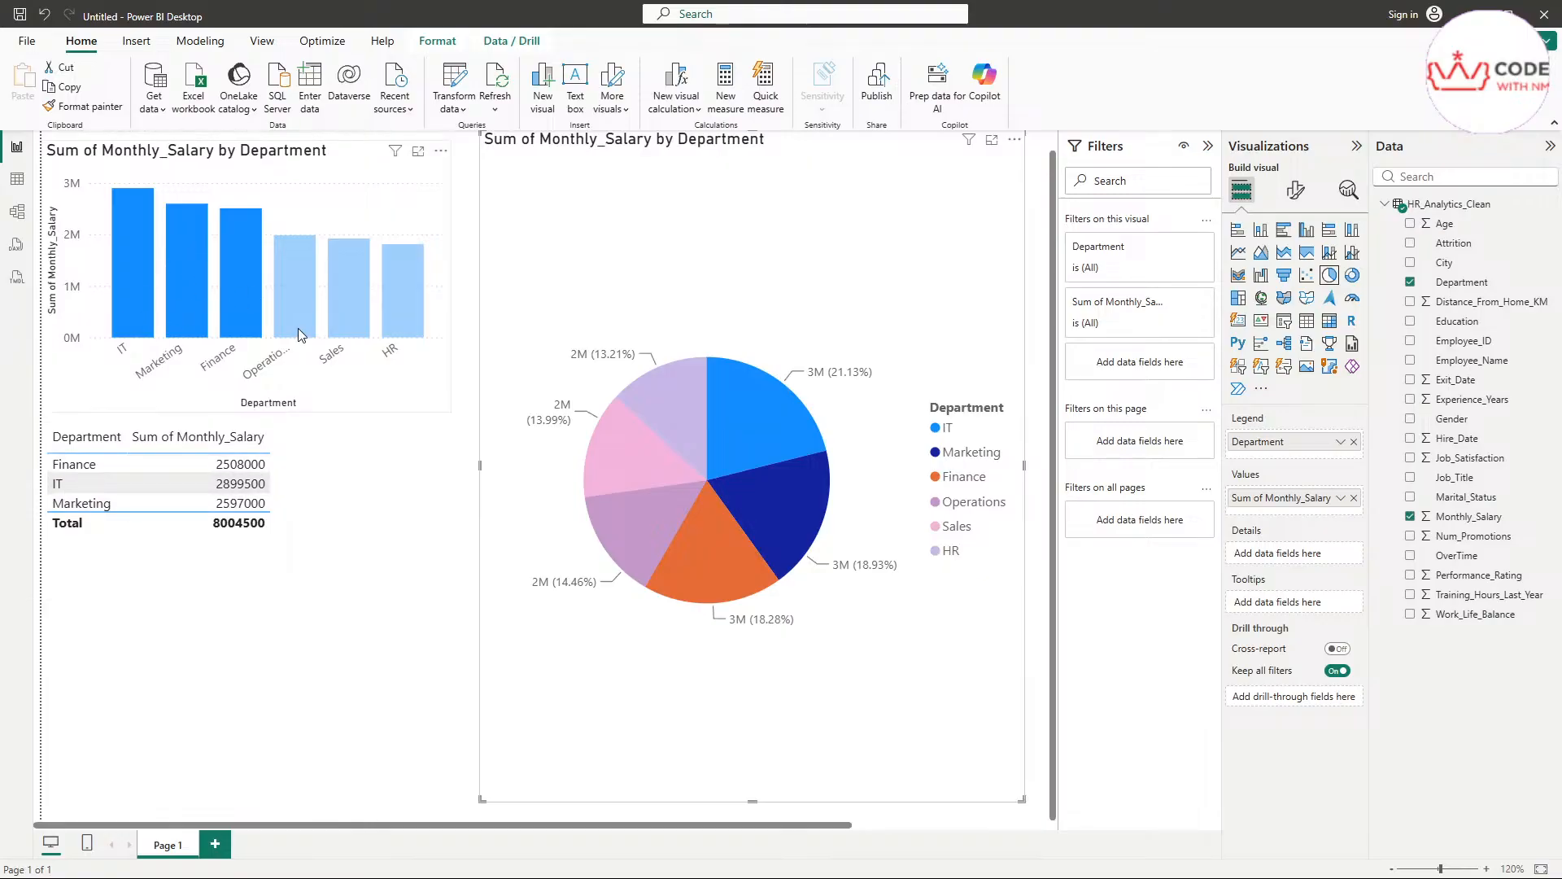
mouse_move(300, 327)
Switch to the browser's "professional dashboard in power bi" image results and preview the DataFlip, A3Logics, Mammoth Analytics and Coupler.io dashboard examples
left_click_drag(1561, 466, 1027, 2)
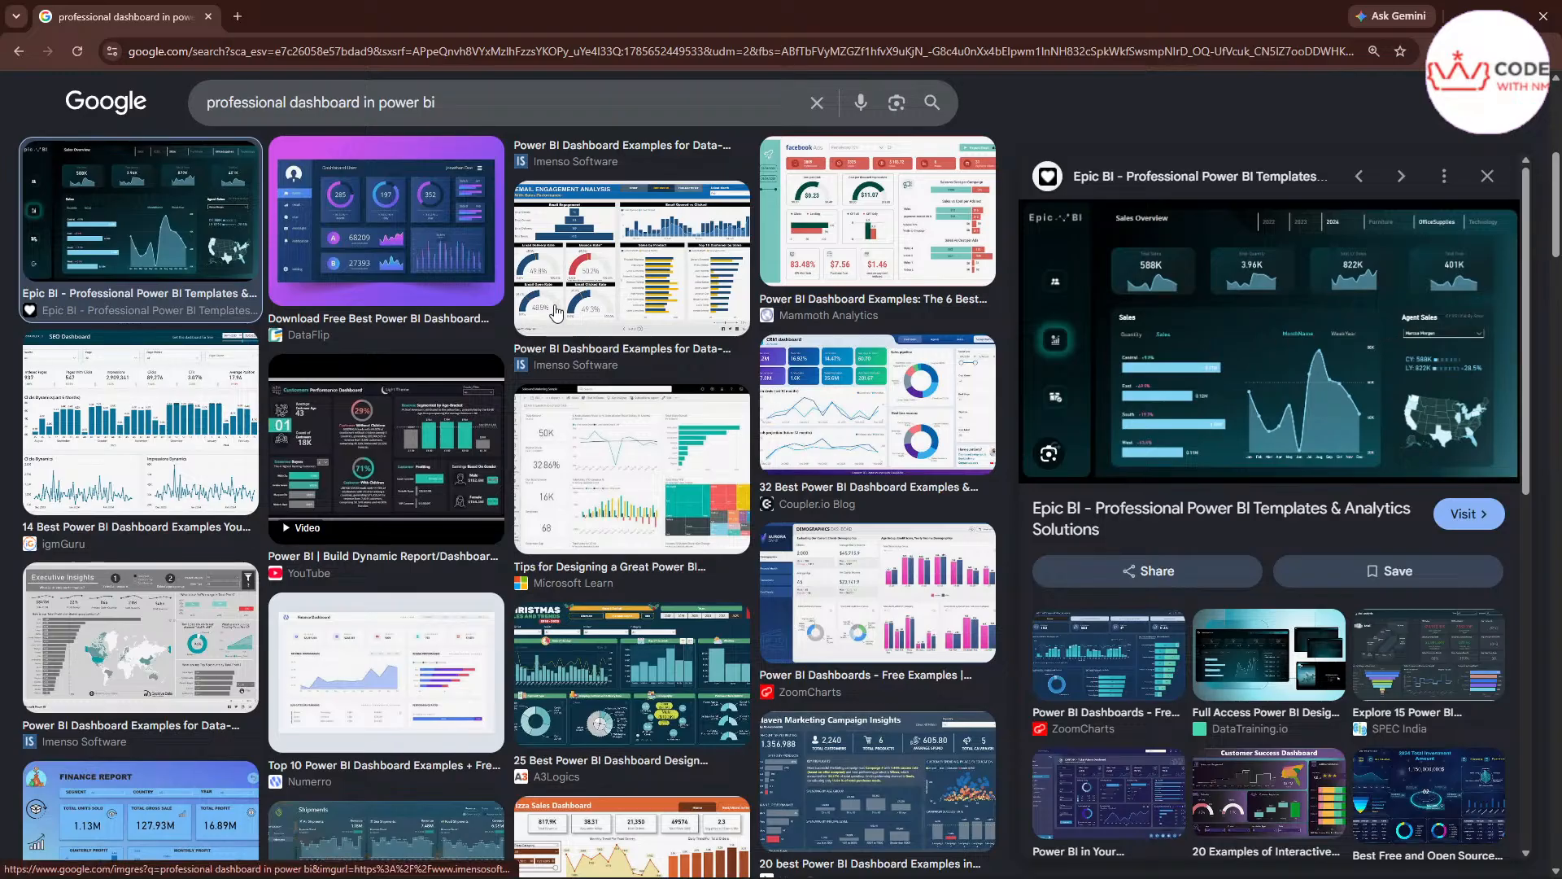
left_click(392, 325)
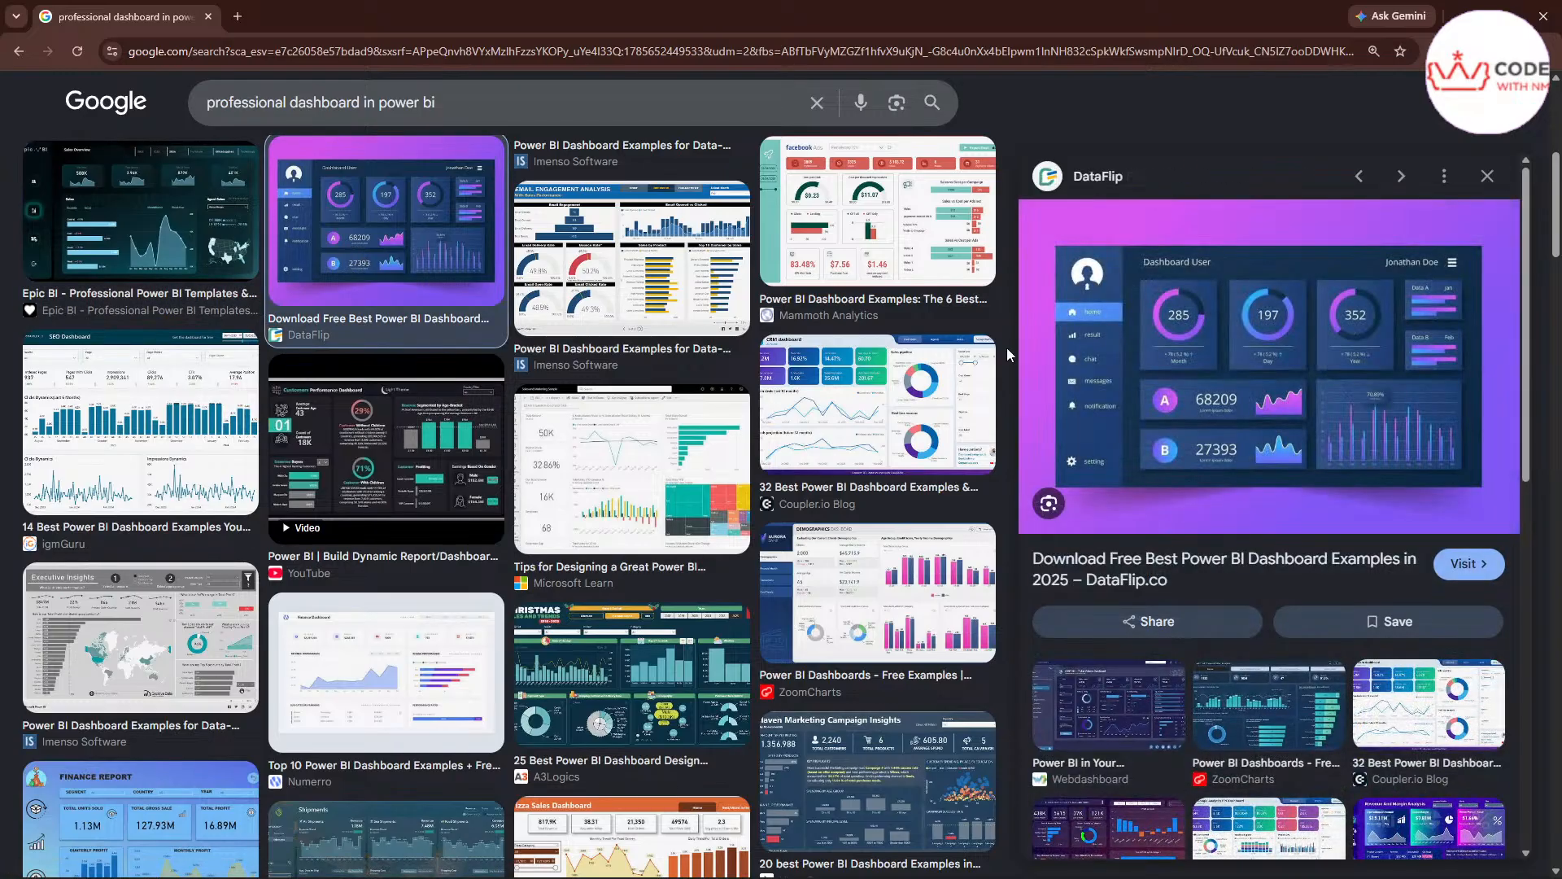
left_click(942, 560)
left_click(698, 682)
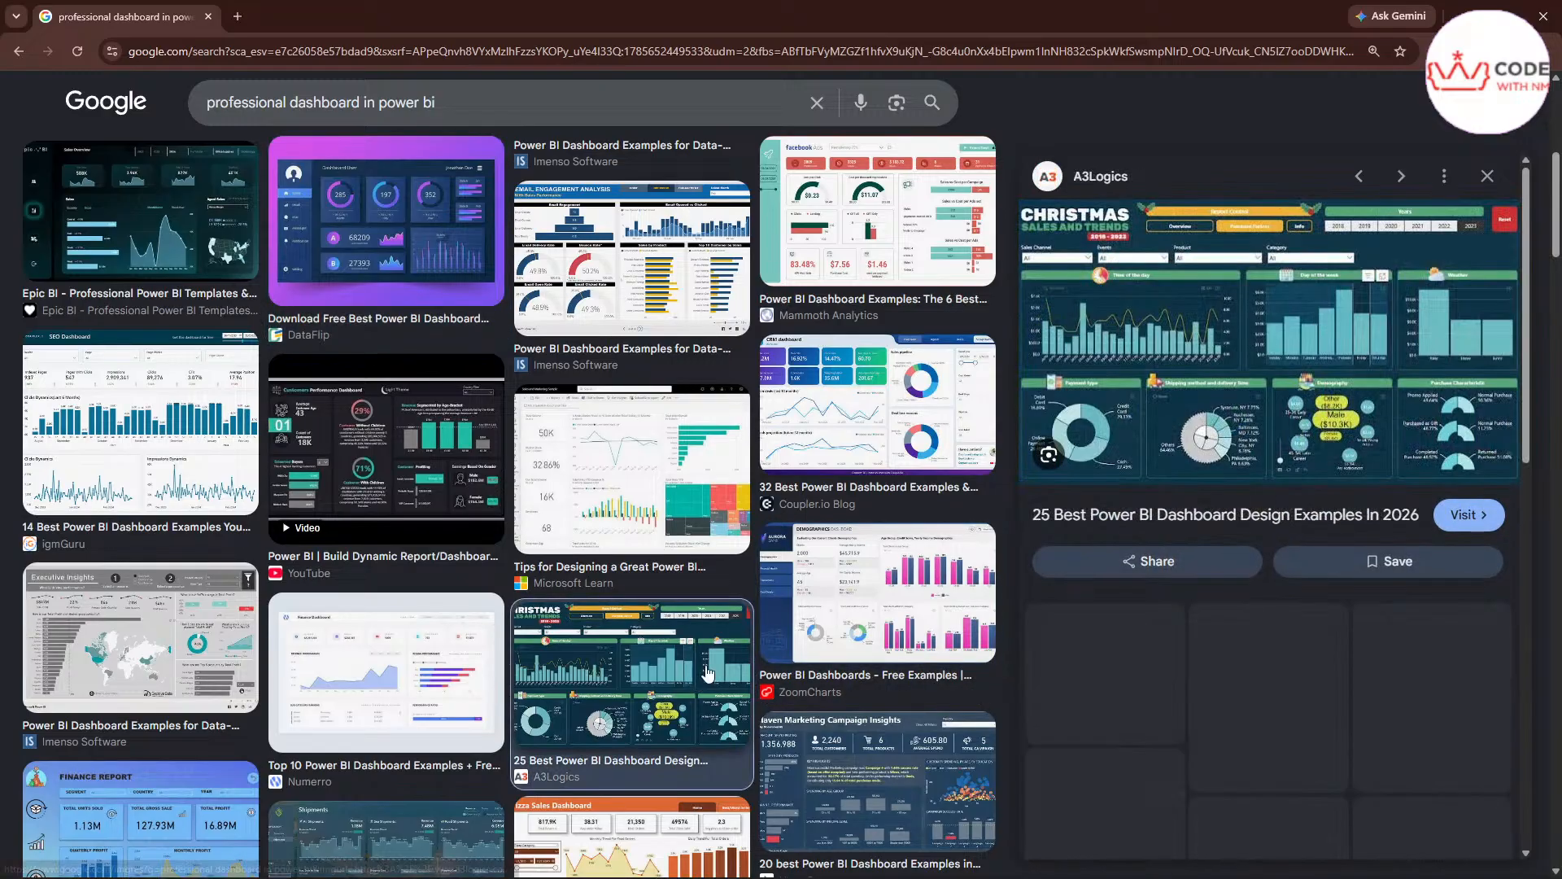
left_click(864, 253)
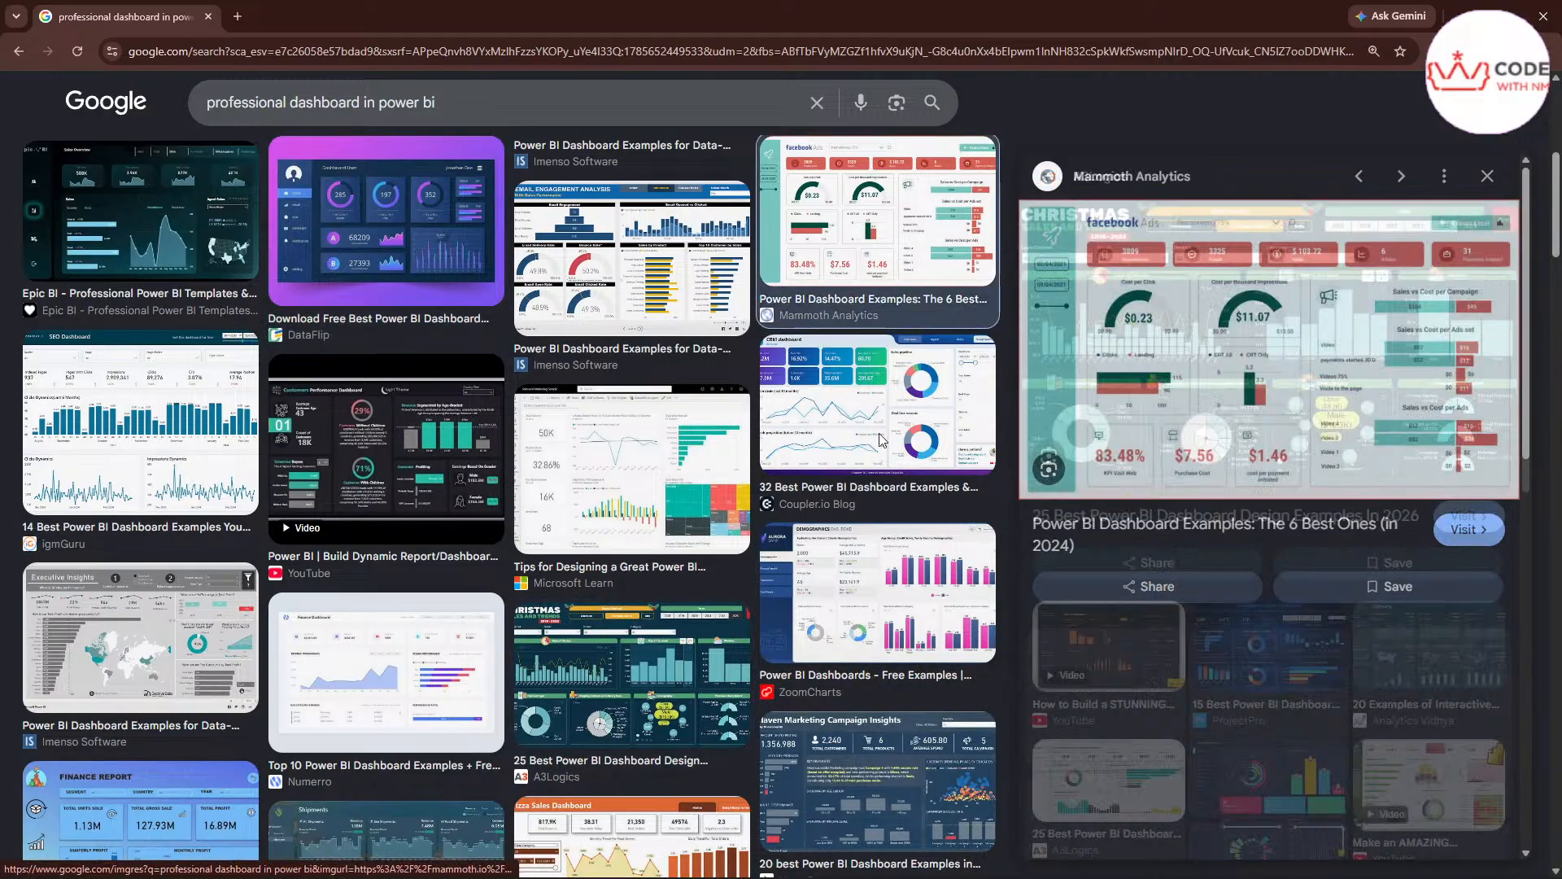
left_click(913, 388)
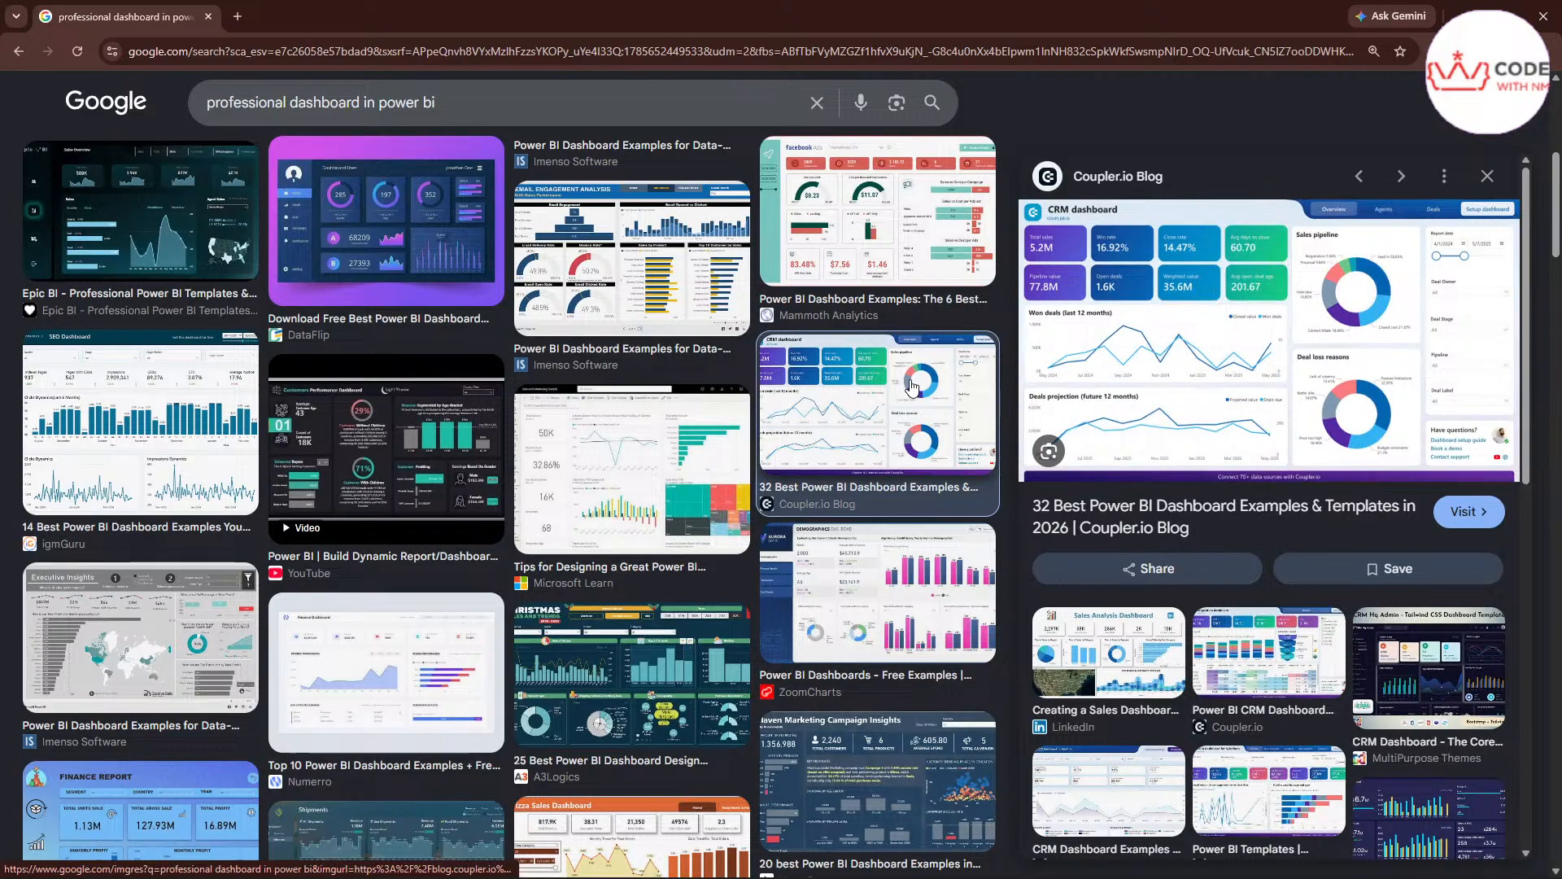
Examine the igmGuru SEO dashboard and the Coupler.io CRM dashboard, and close the browser to return to Power BI Desktop
left_click(142, 492)
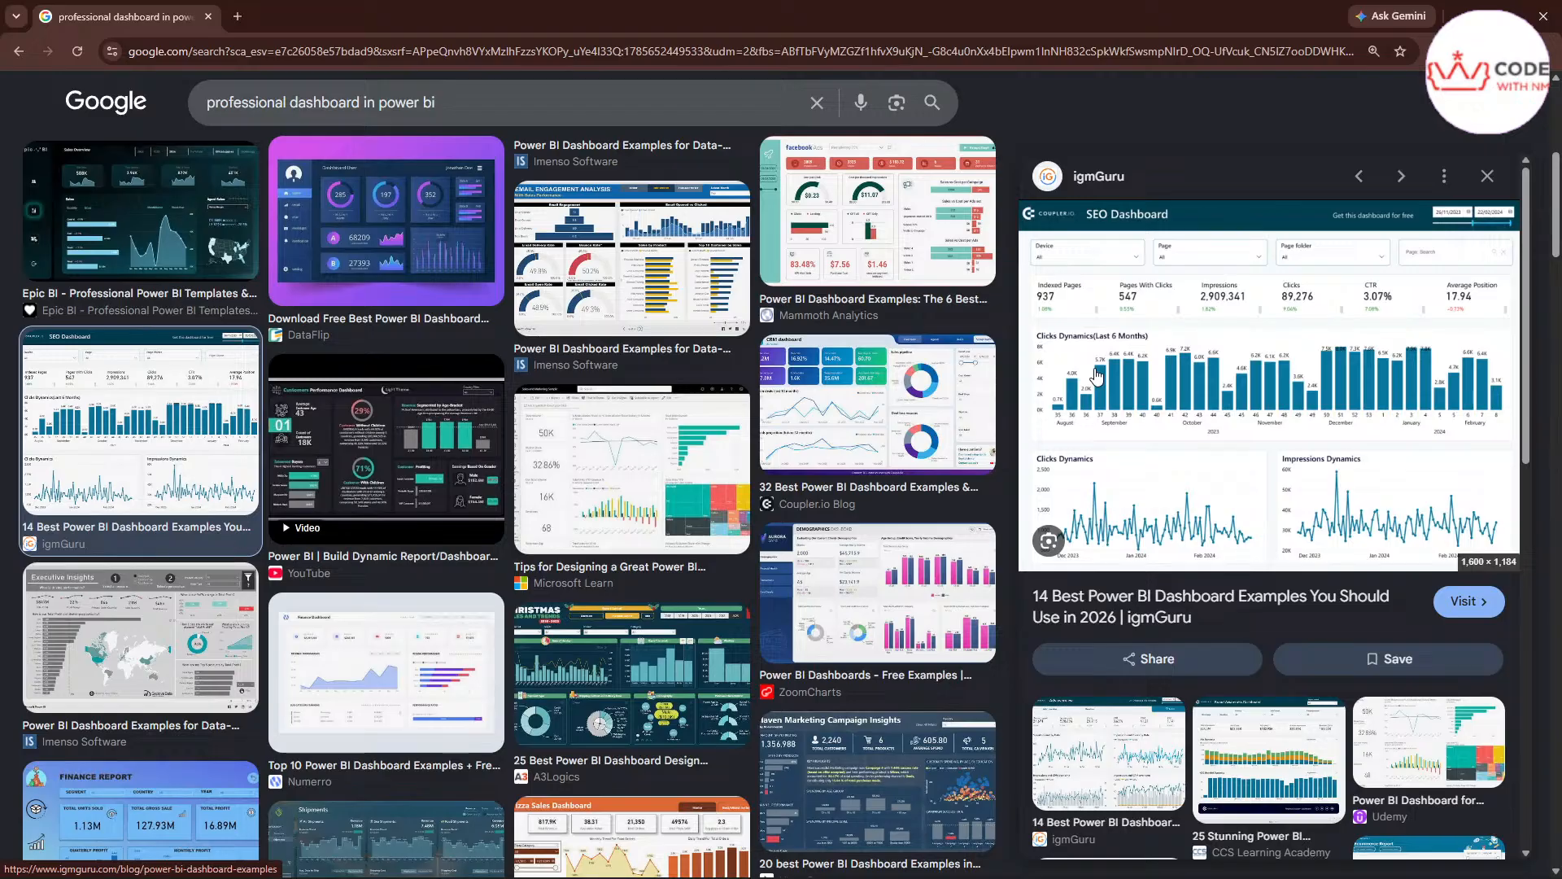
left_click(877, 403)
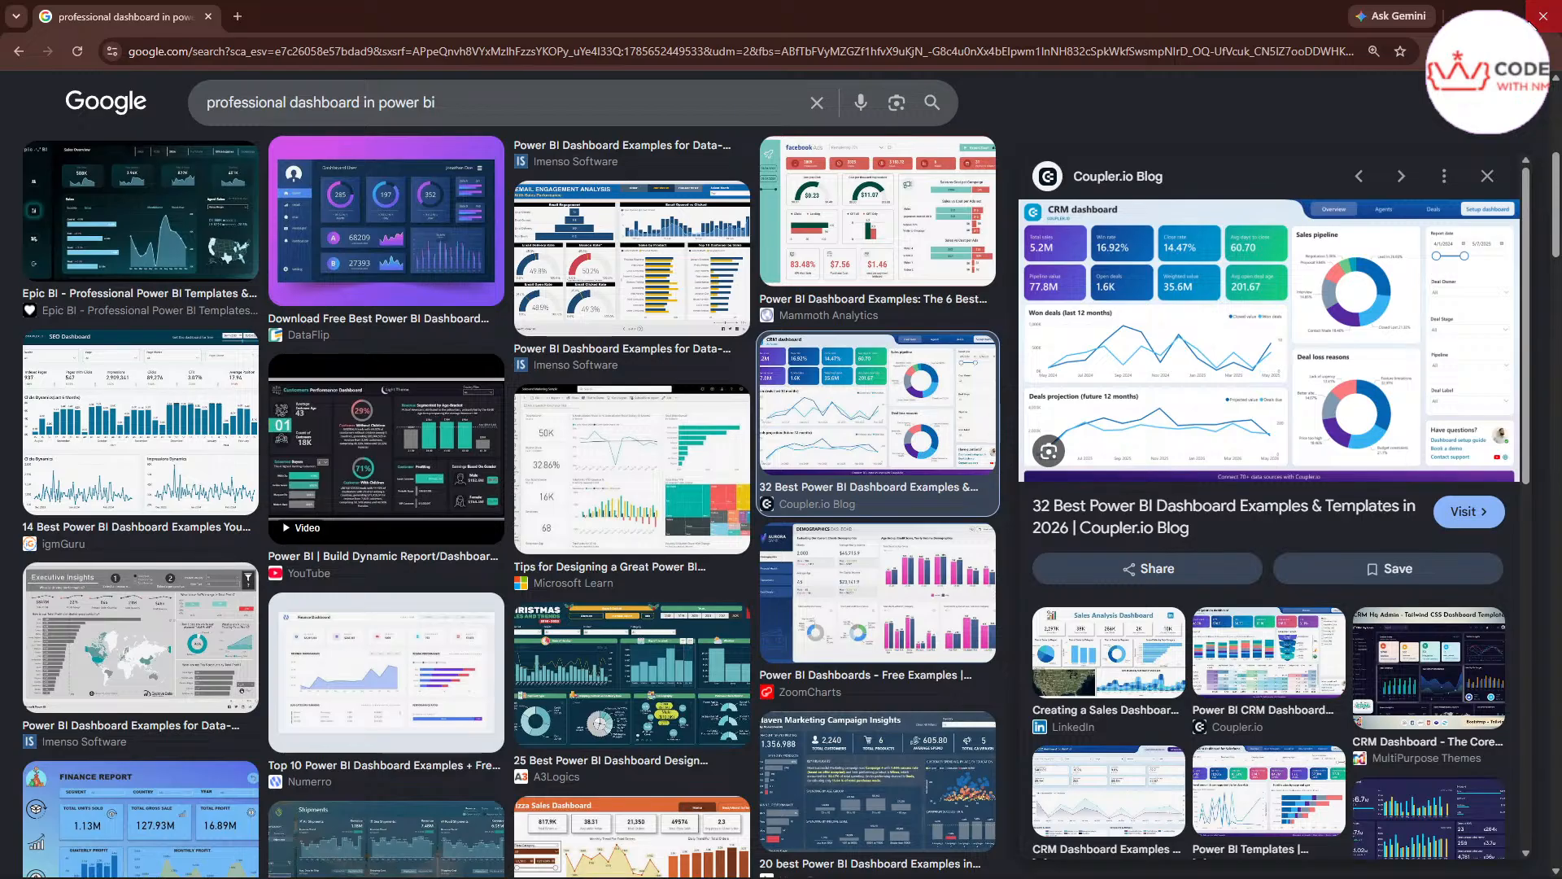
left_click(1541, 17)
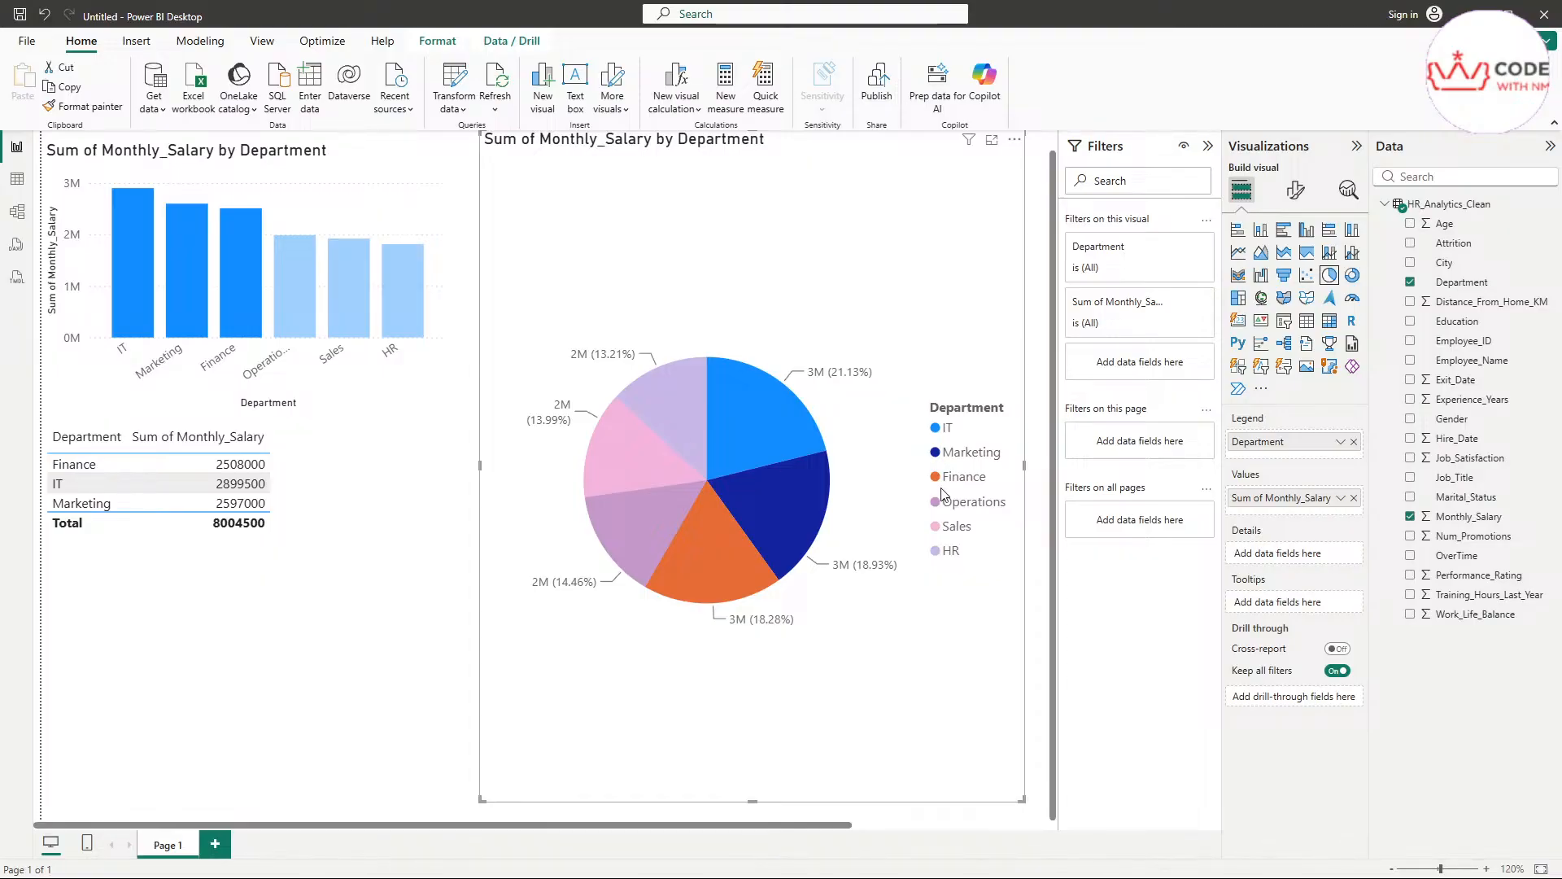
Cross-filter the column chart and table from the pie's IT, Operations and HR slices in turn
mouse_move(688, 540)
left_click(794, 437)
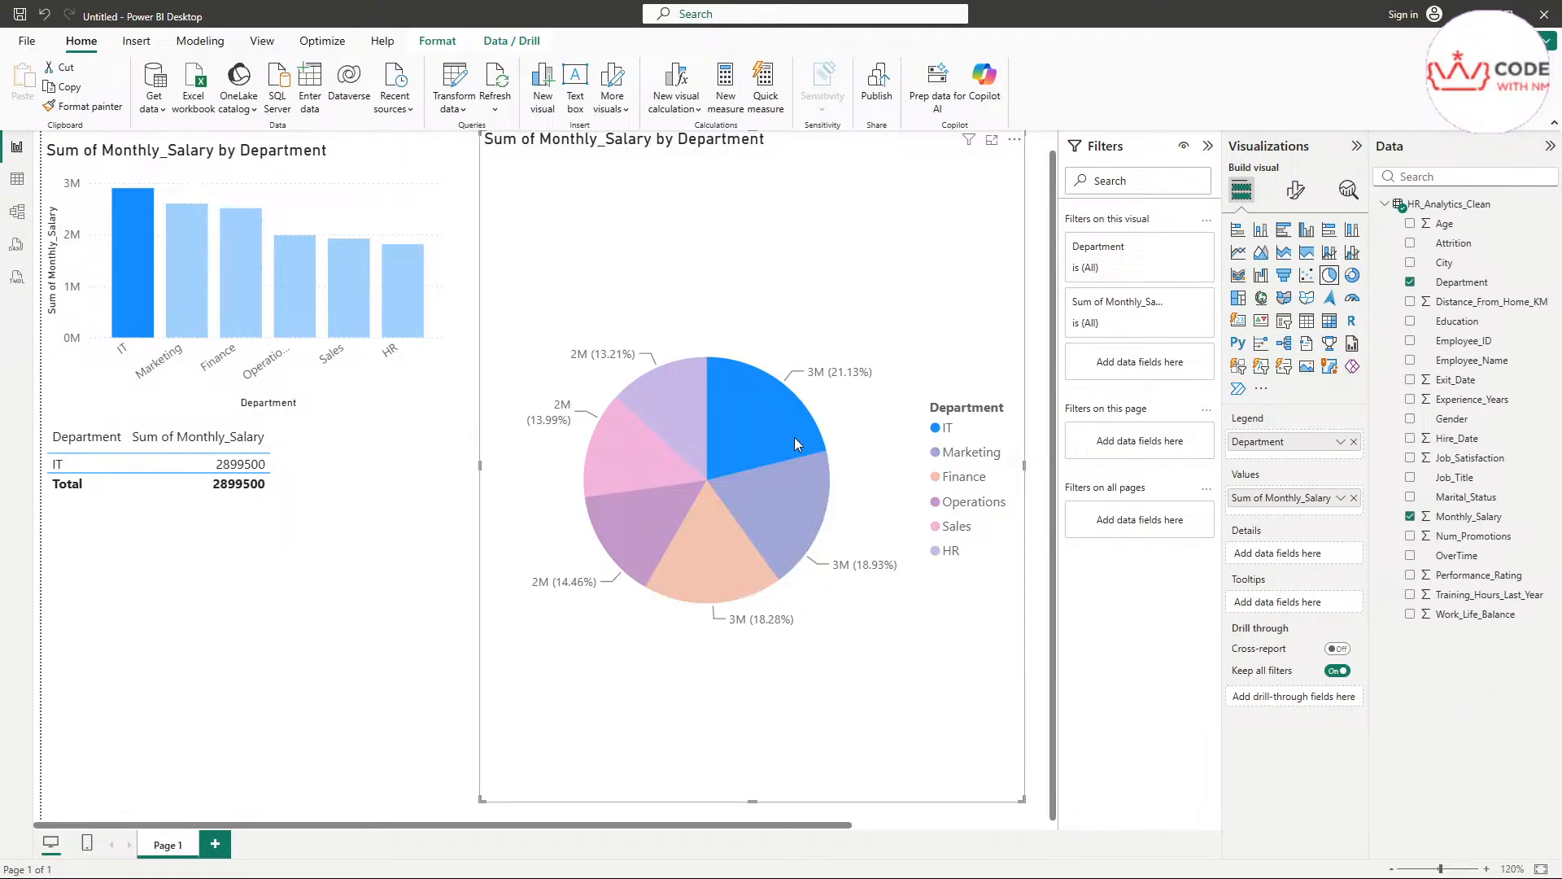
left_click(629, 536)
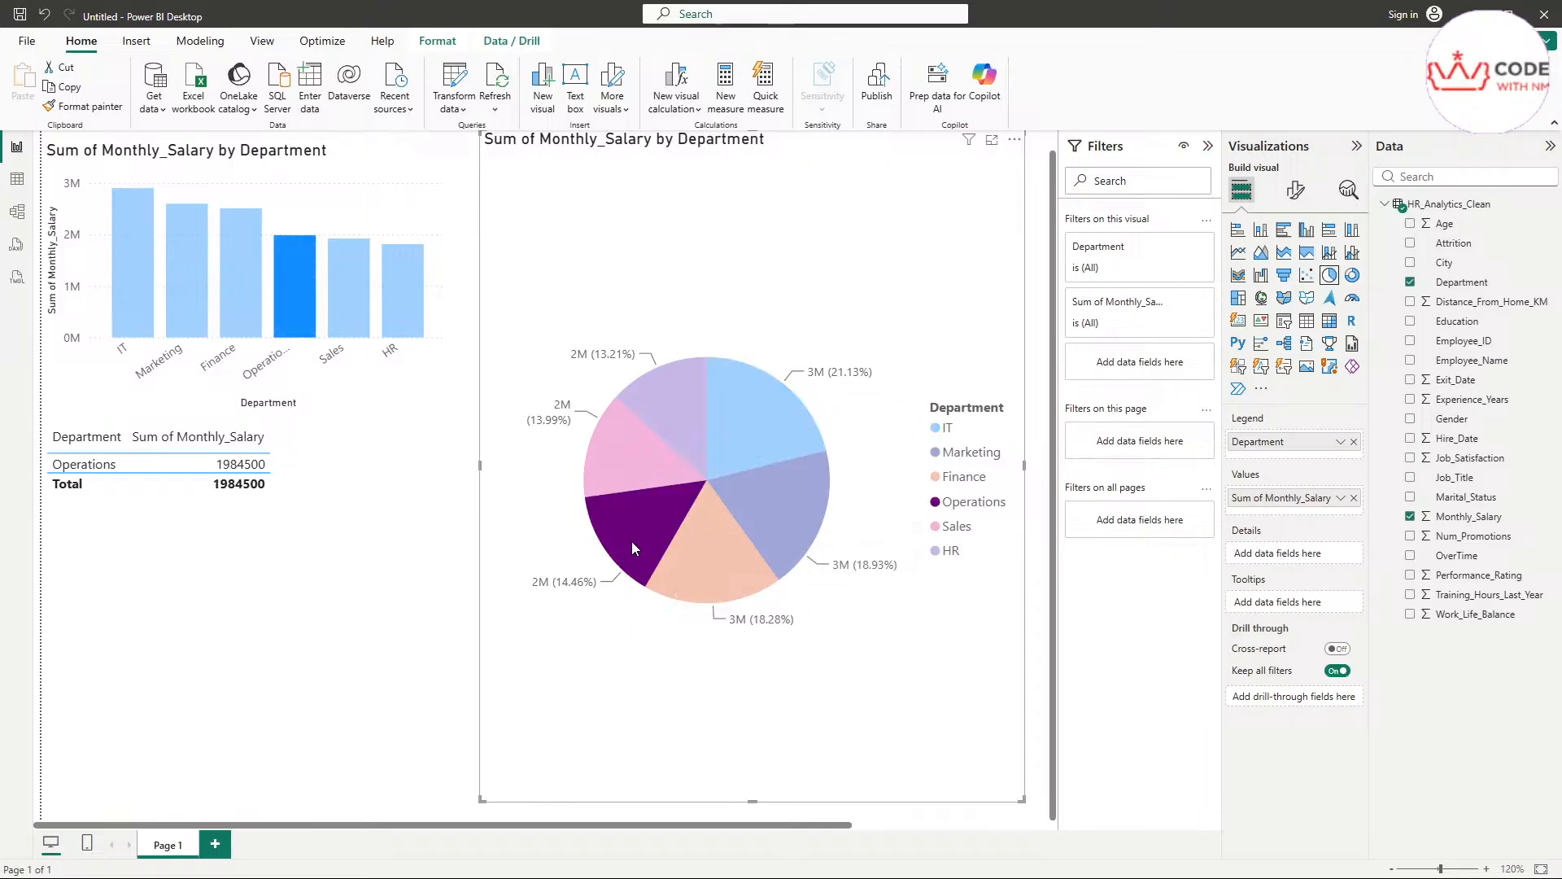
left_click(669, 407)
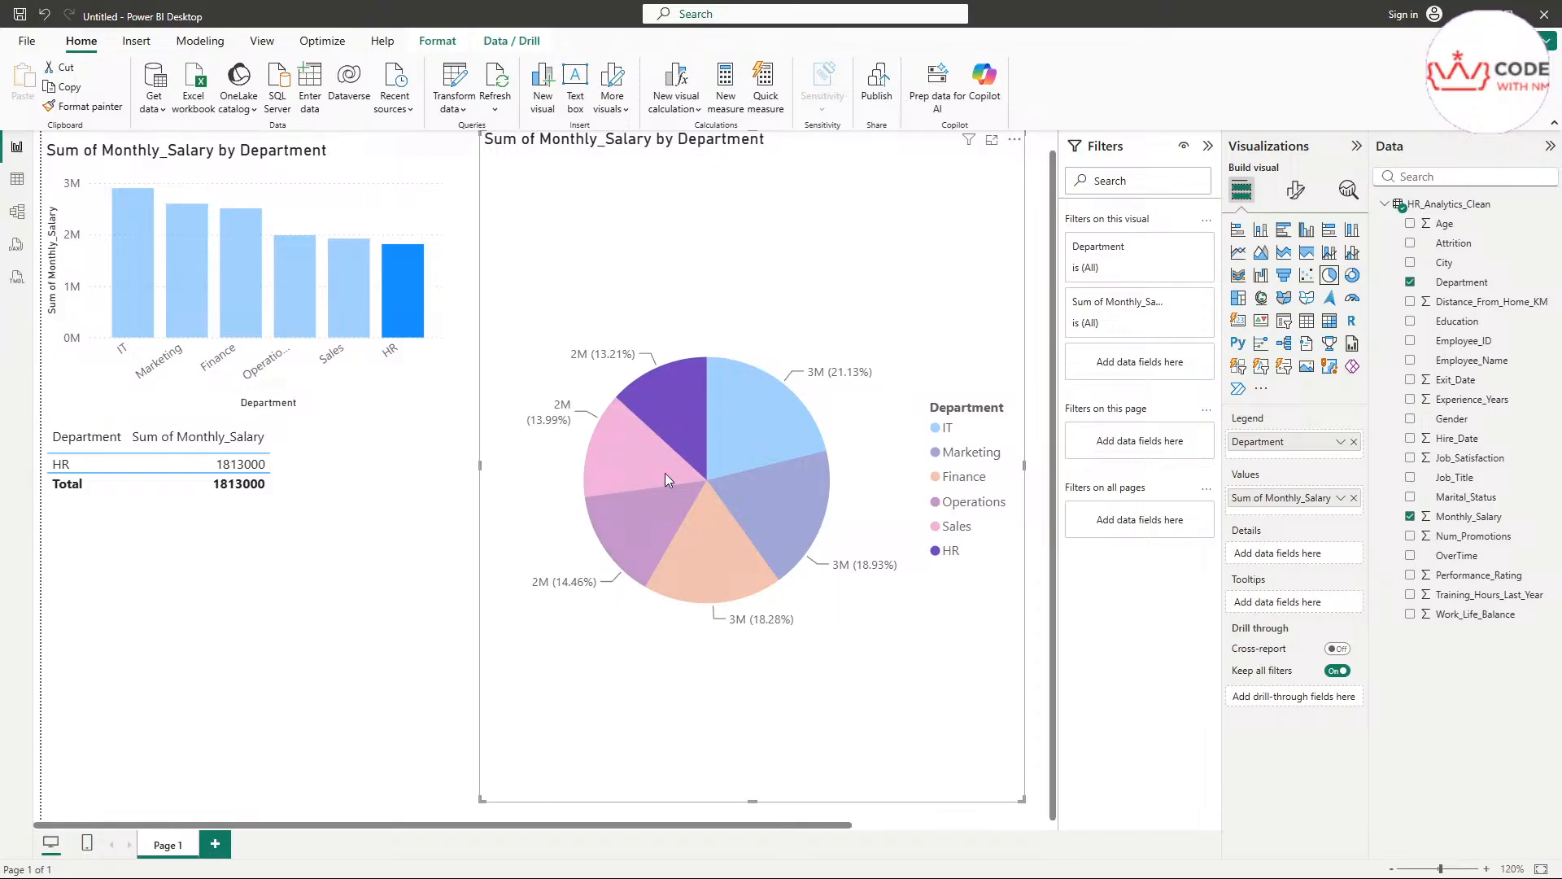
mouse_move(667, 473)
mouse_move(620, 435)
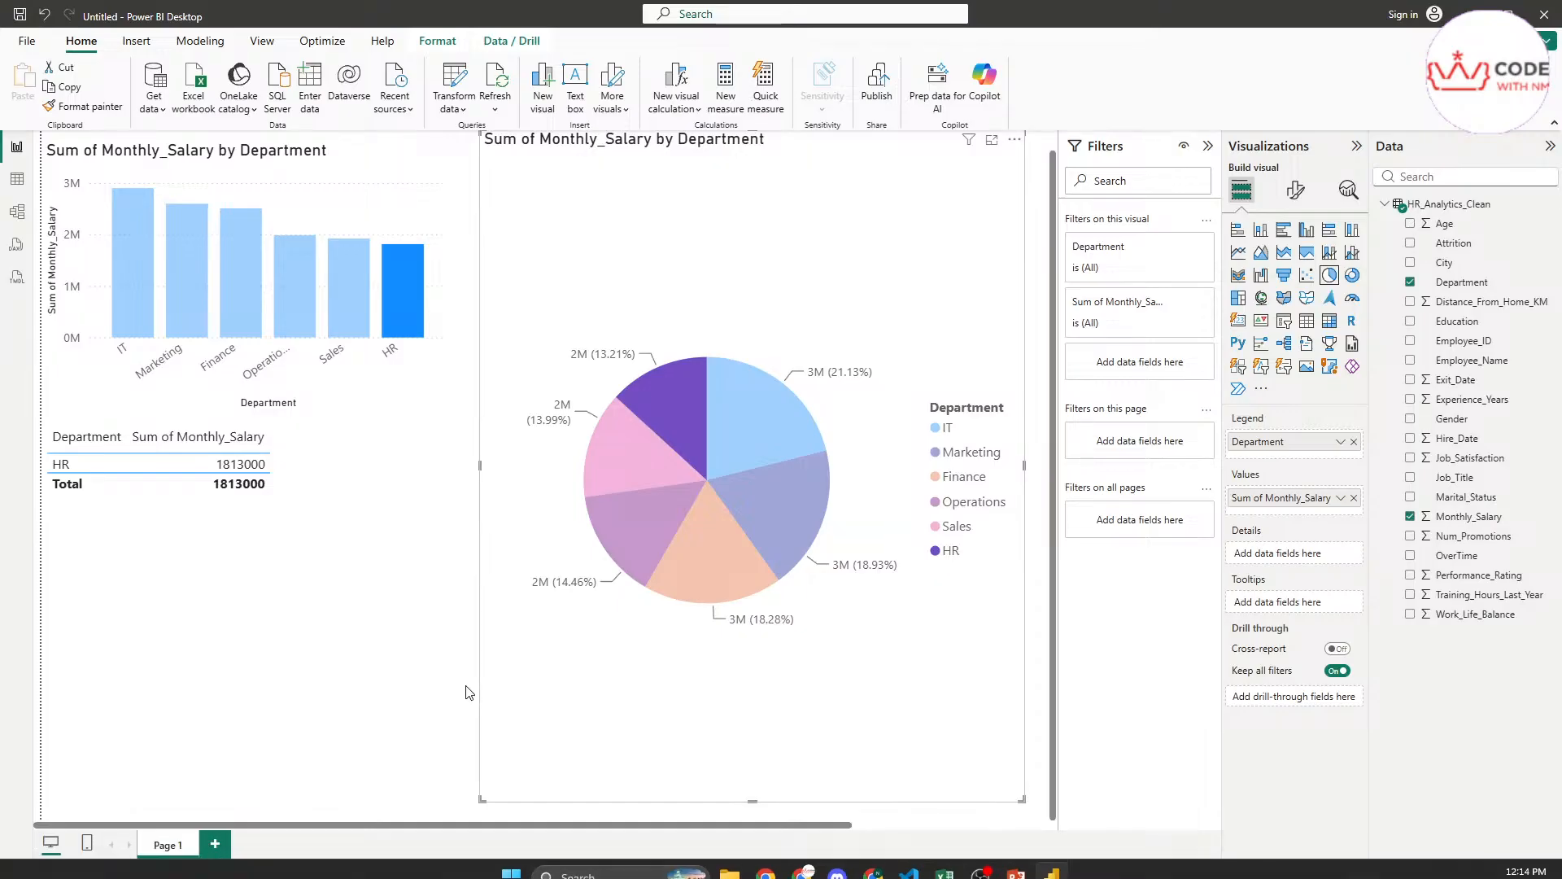
Shrink the pie chart's frame and move it directly beside the column chart, leaving no visual selected
scroll(467, 692, "up", 1)
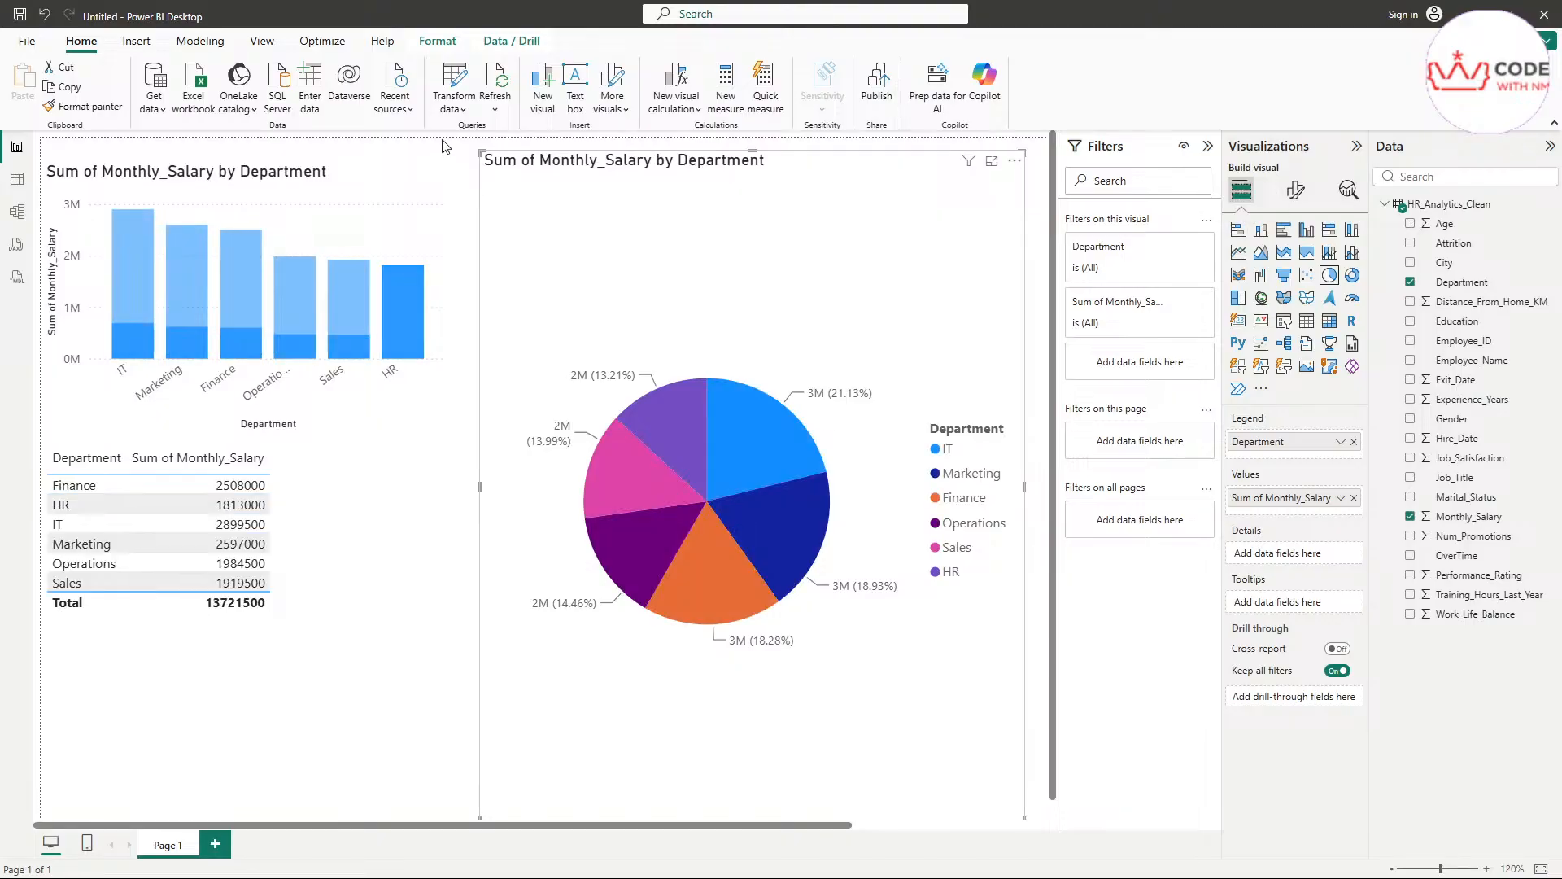
left_click(488, 158)
left_click_drag(484, 152, 700, 465)
left_click_drag(874, 522, 632, 209)
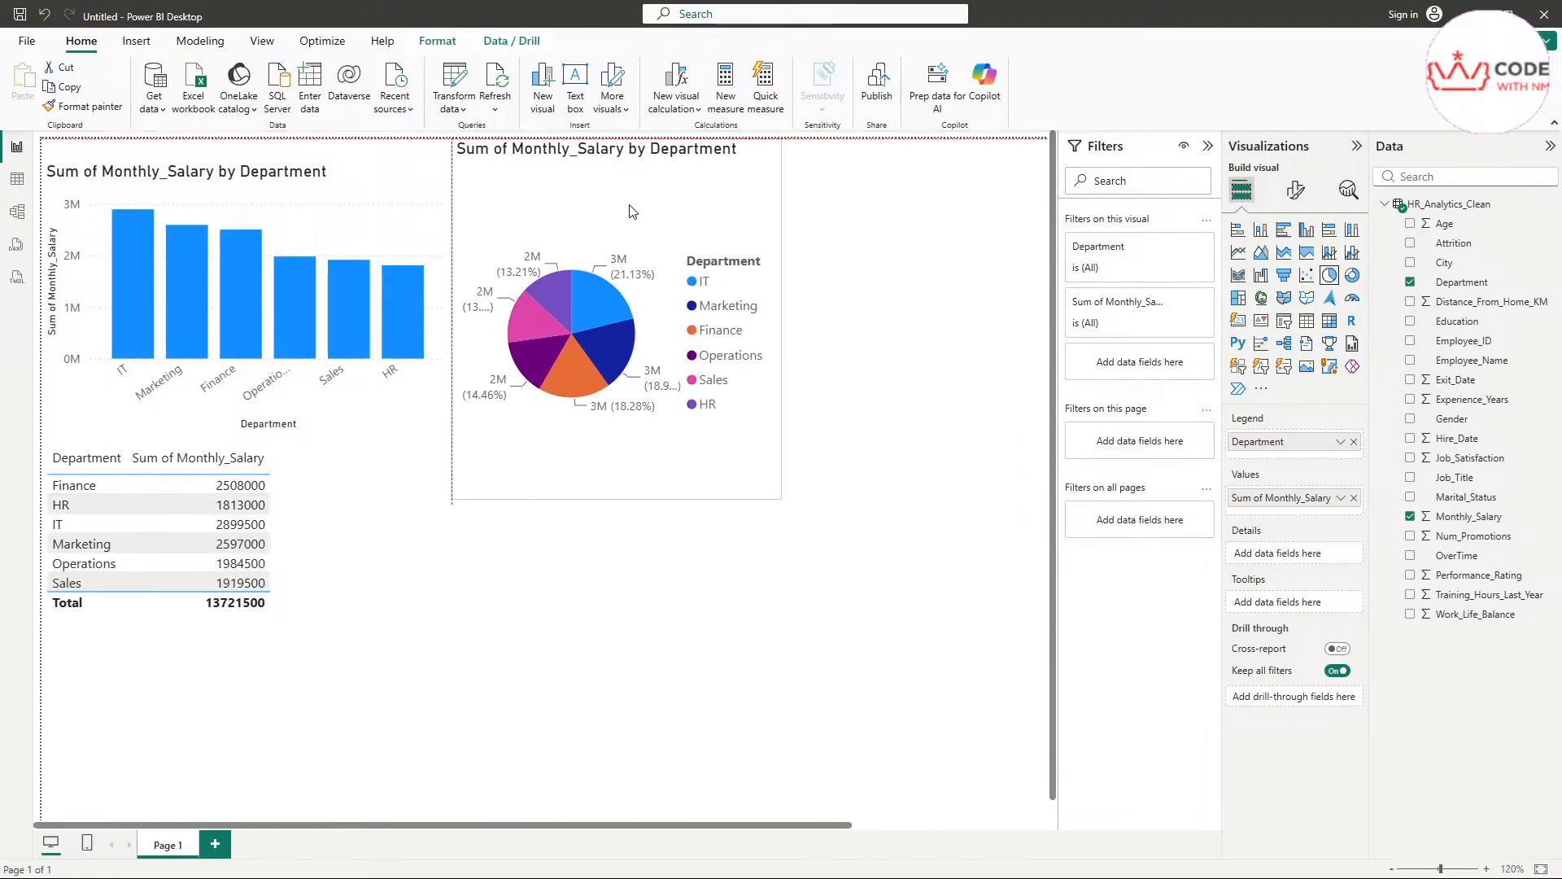
left_click(911, 476)
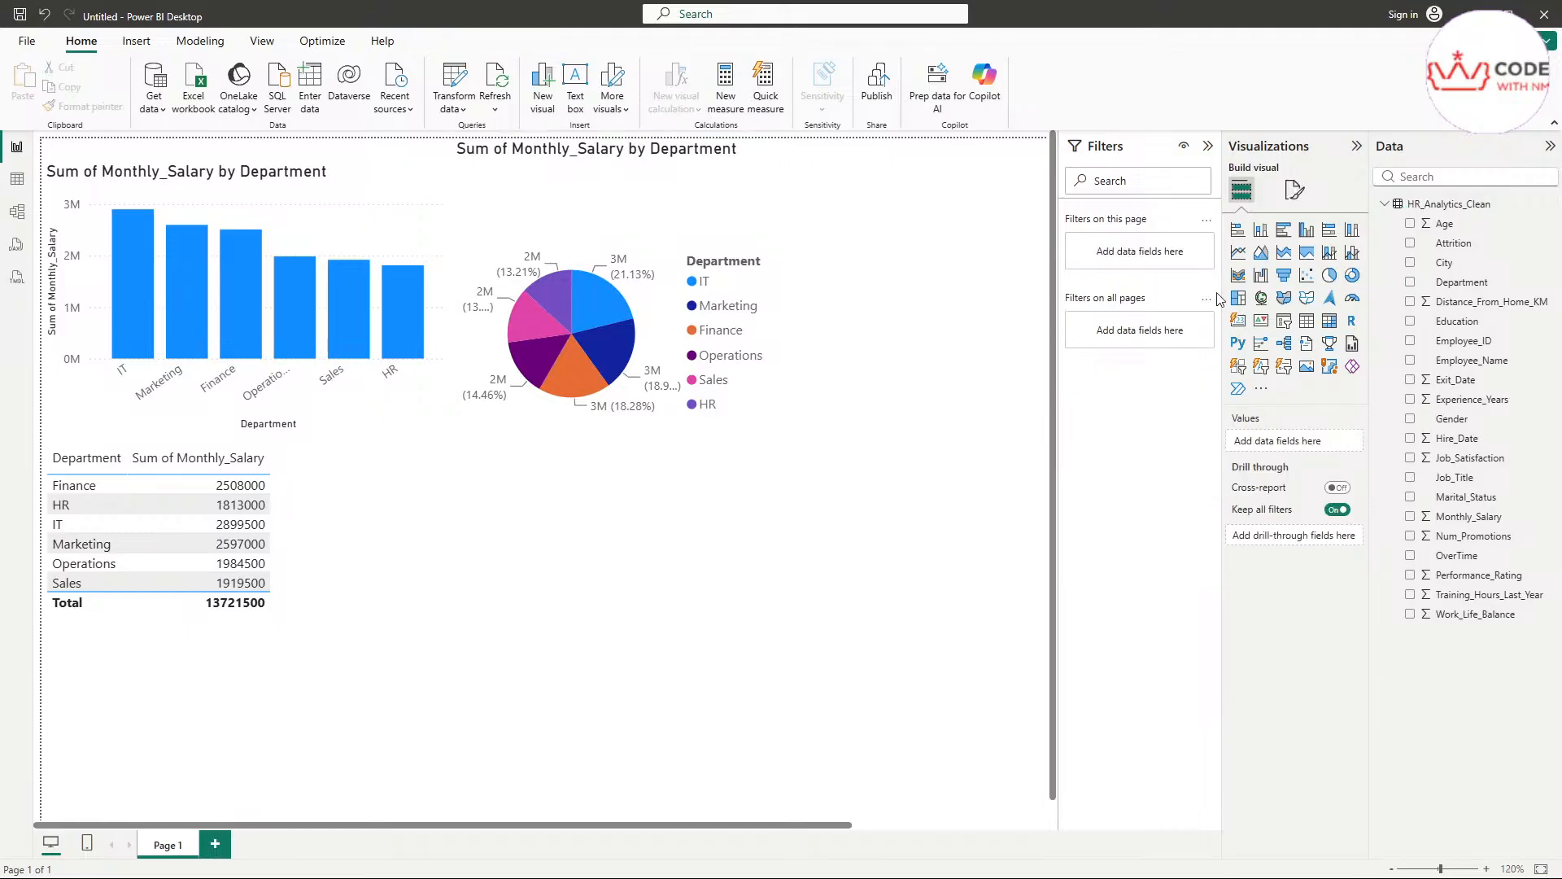
Add a line chart of the sum of Monthly_Salary by Department, place it below the pie chart and widen its frame
left_click(1241, 255)
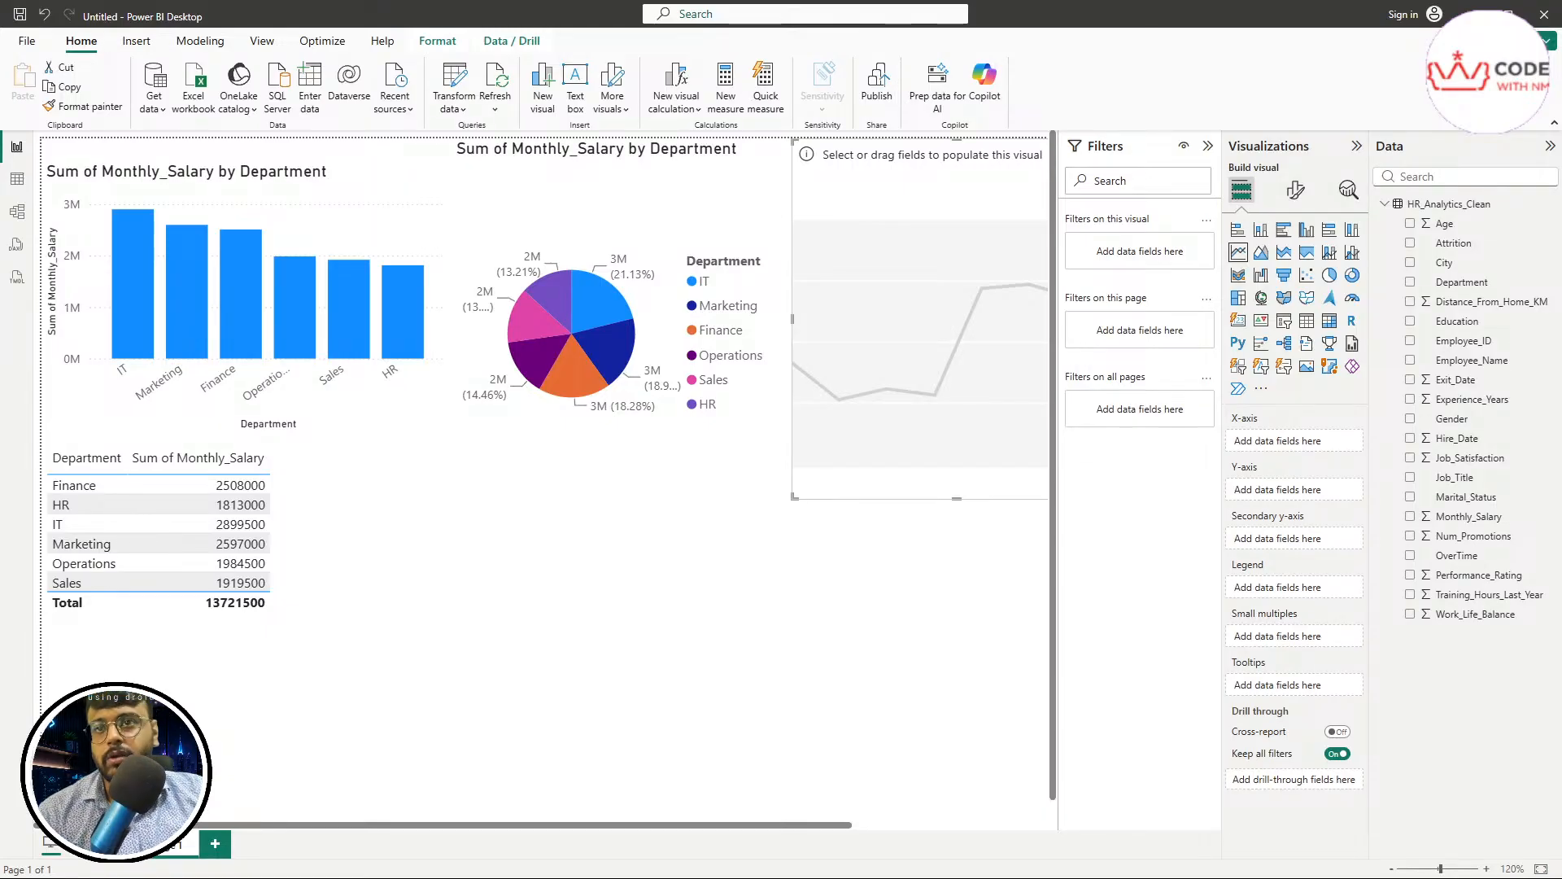
left_click(1410, 517)
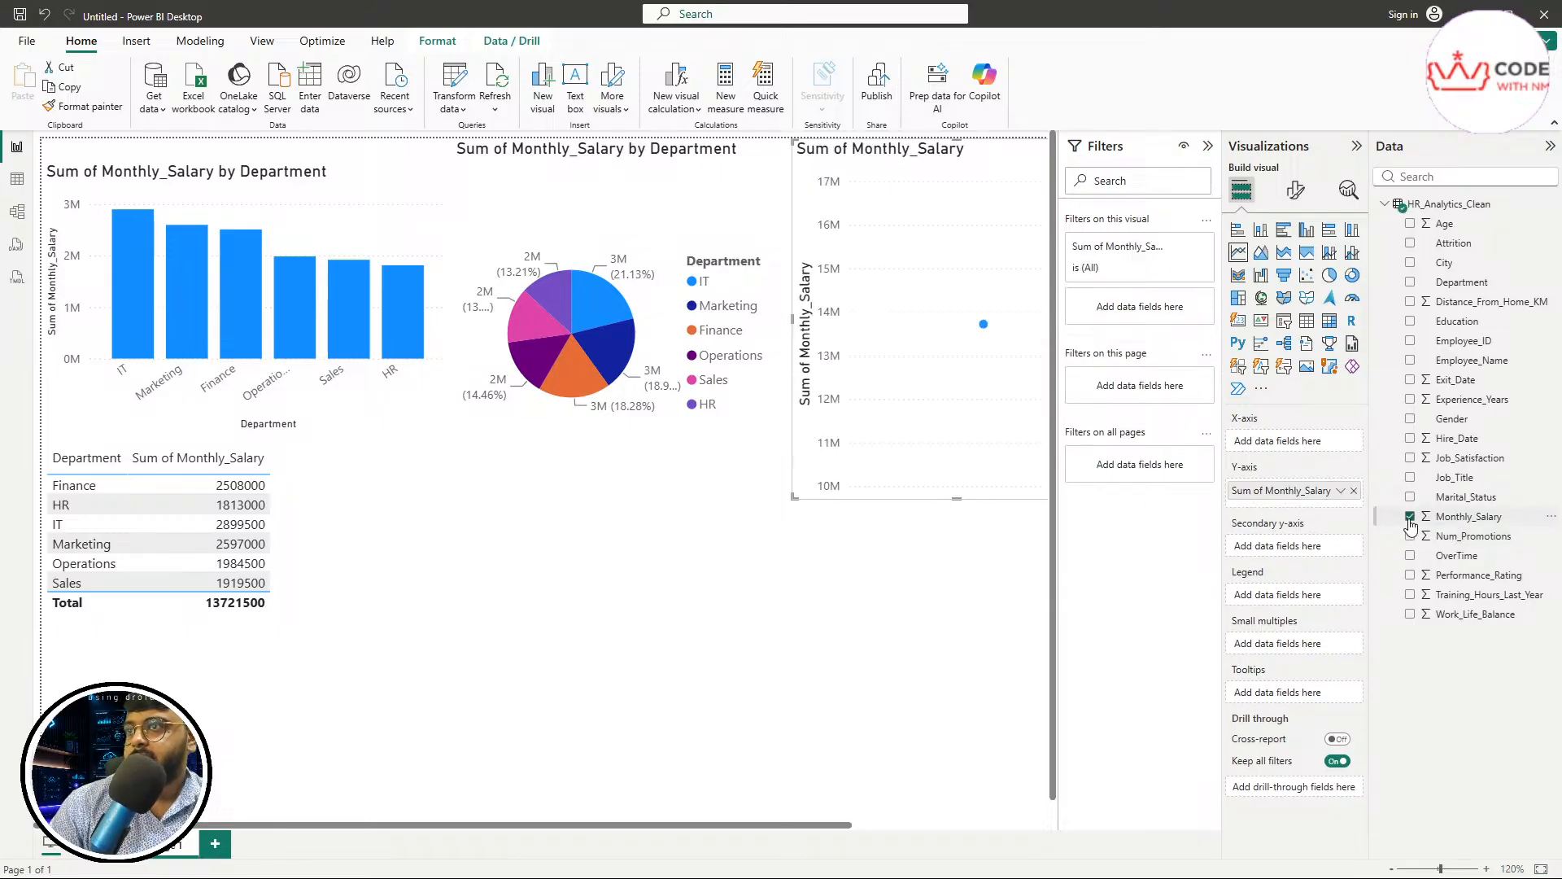
left_click(1410, 283)
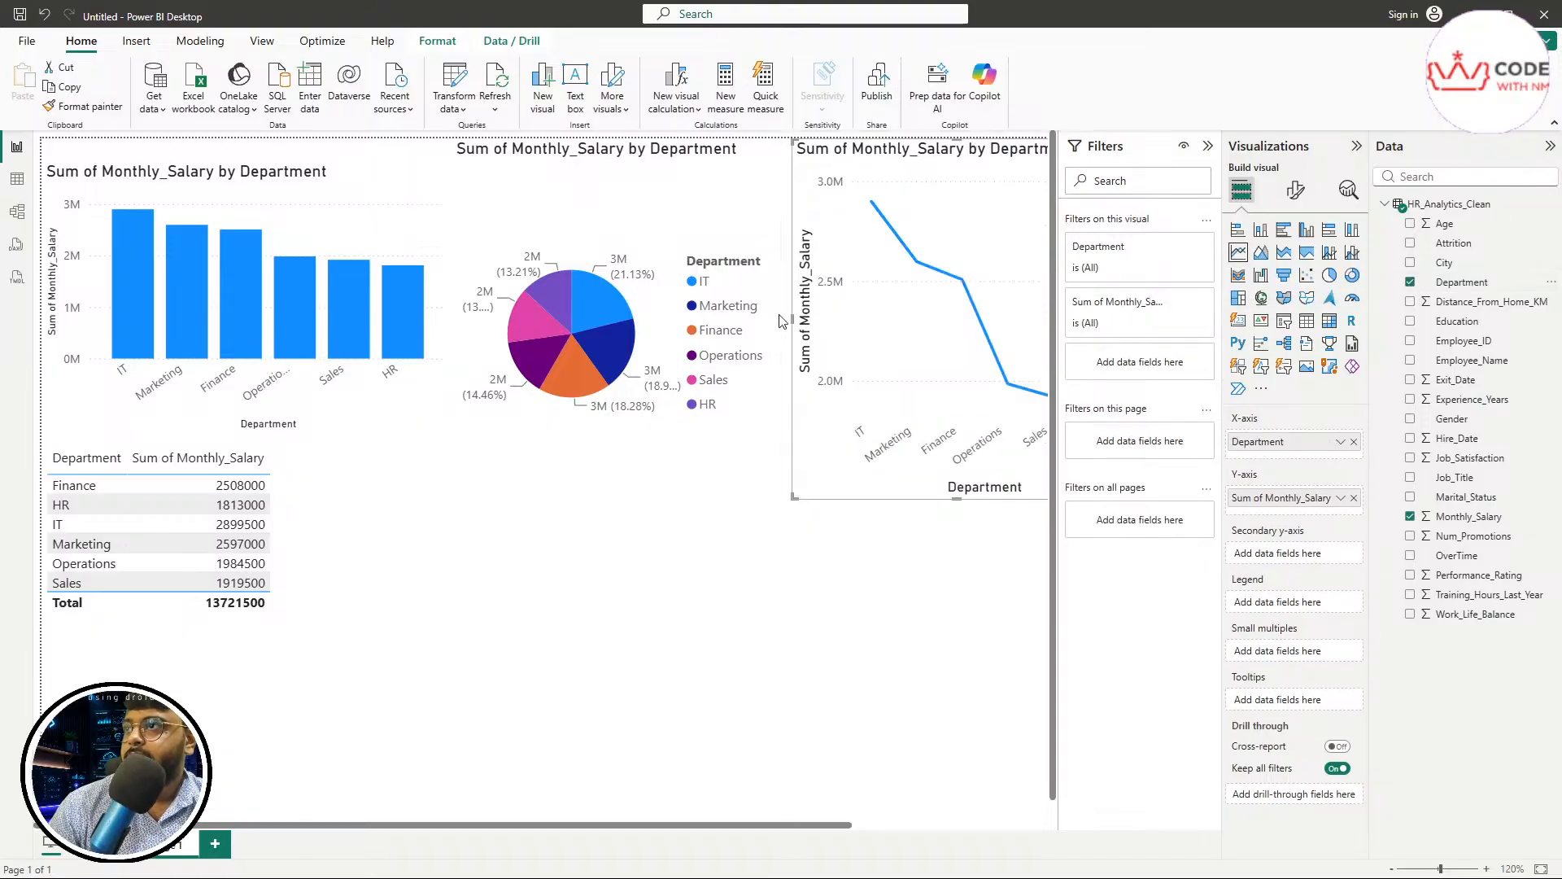
left_click_drag(802, 321, 383, 665)
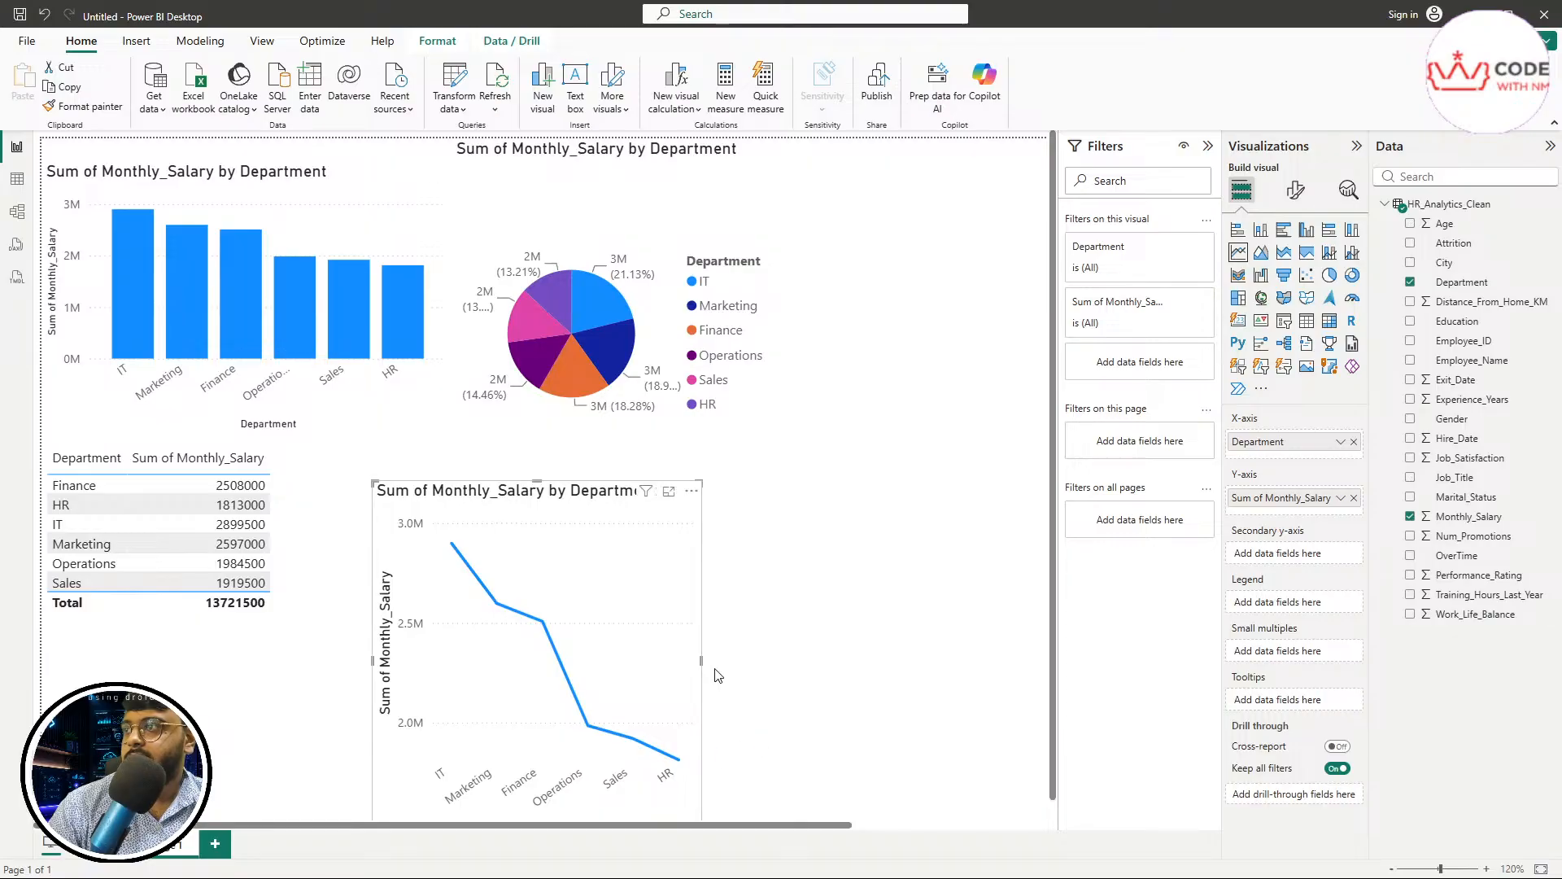
left_click_drag(701, 661, 791, 661)
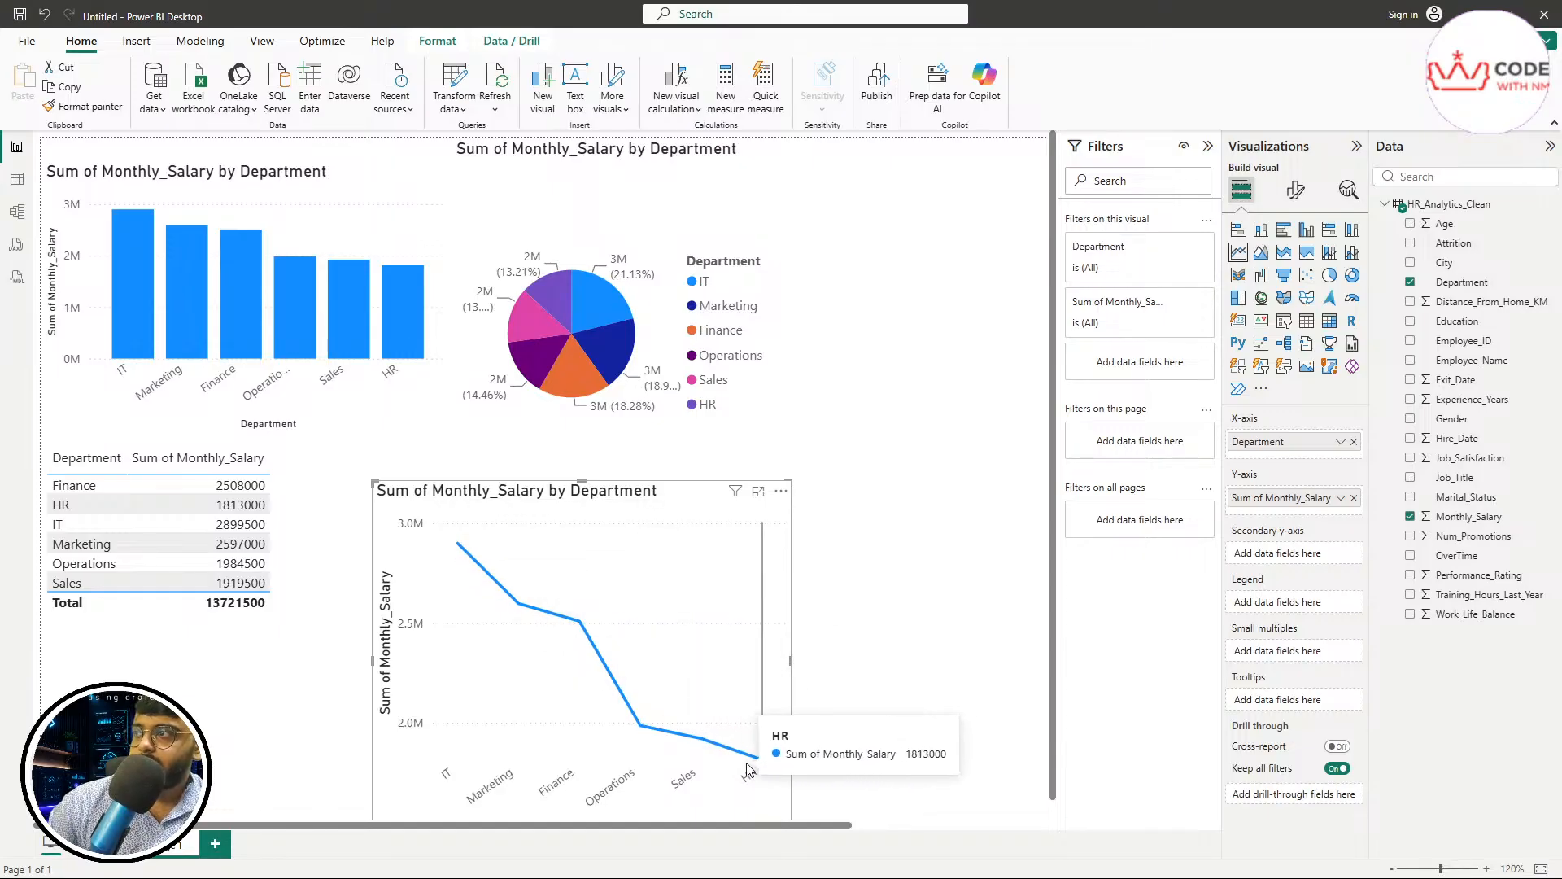
Cross-filter the line chart and other visuals from the pie's Finance slice and the column chart's IT and Marketing columns
left_click(583, 392)
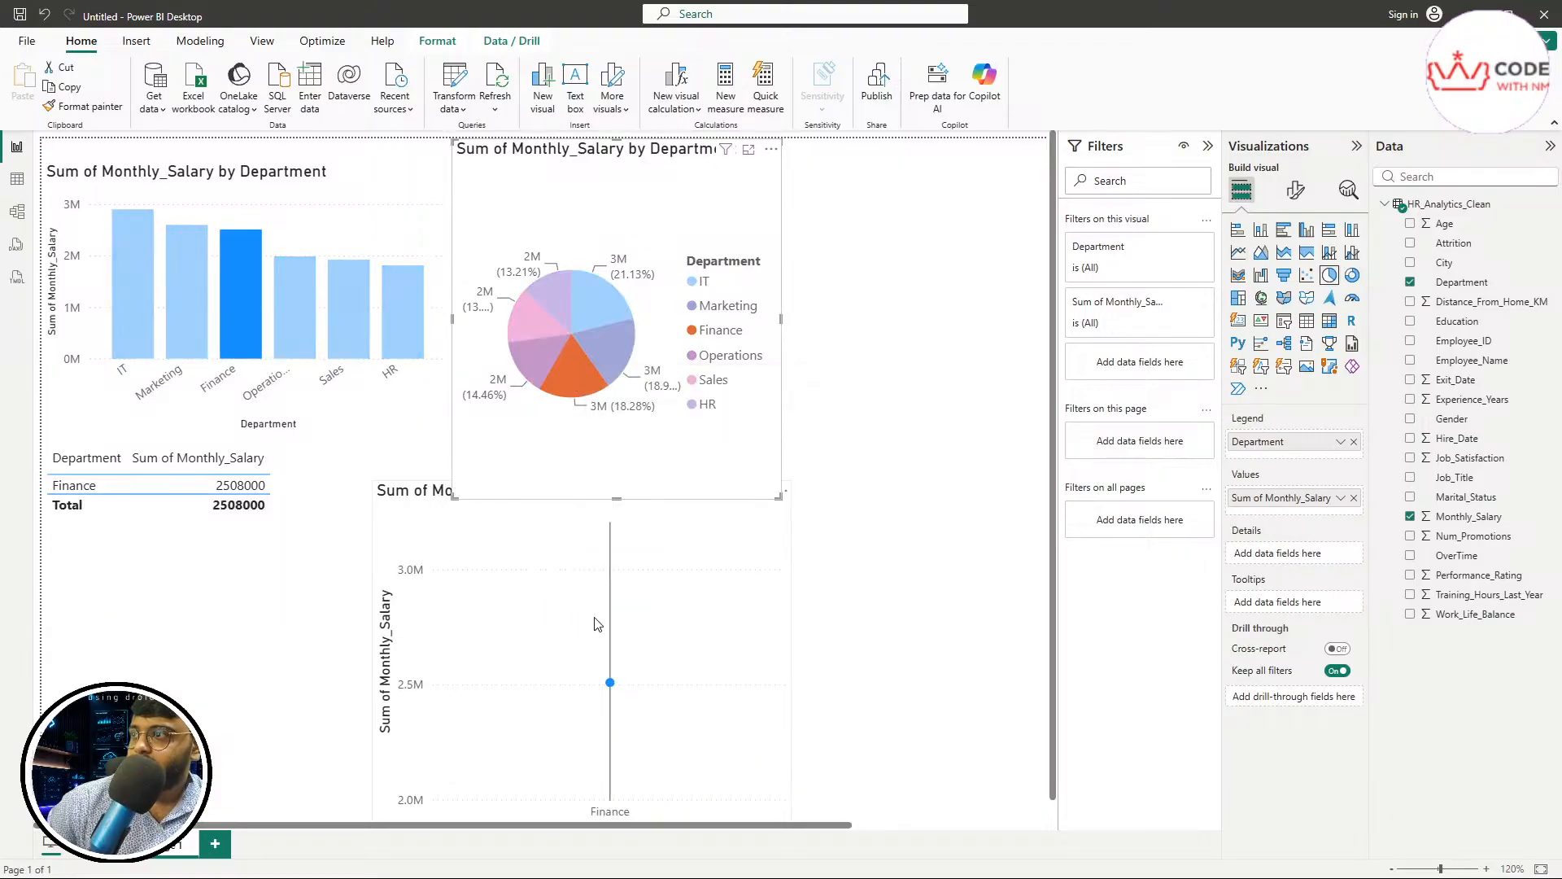
mouse_move(612, 690)
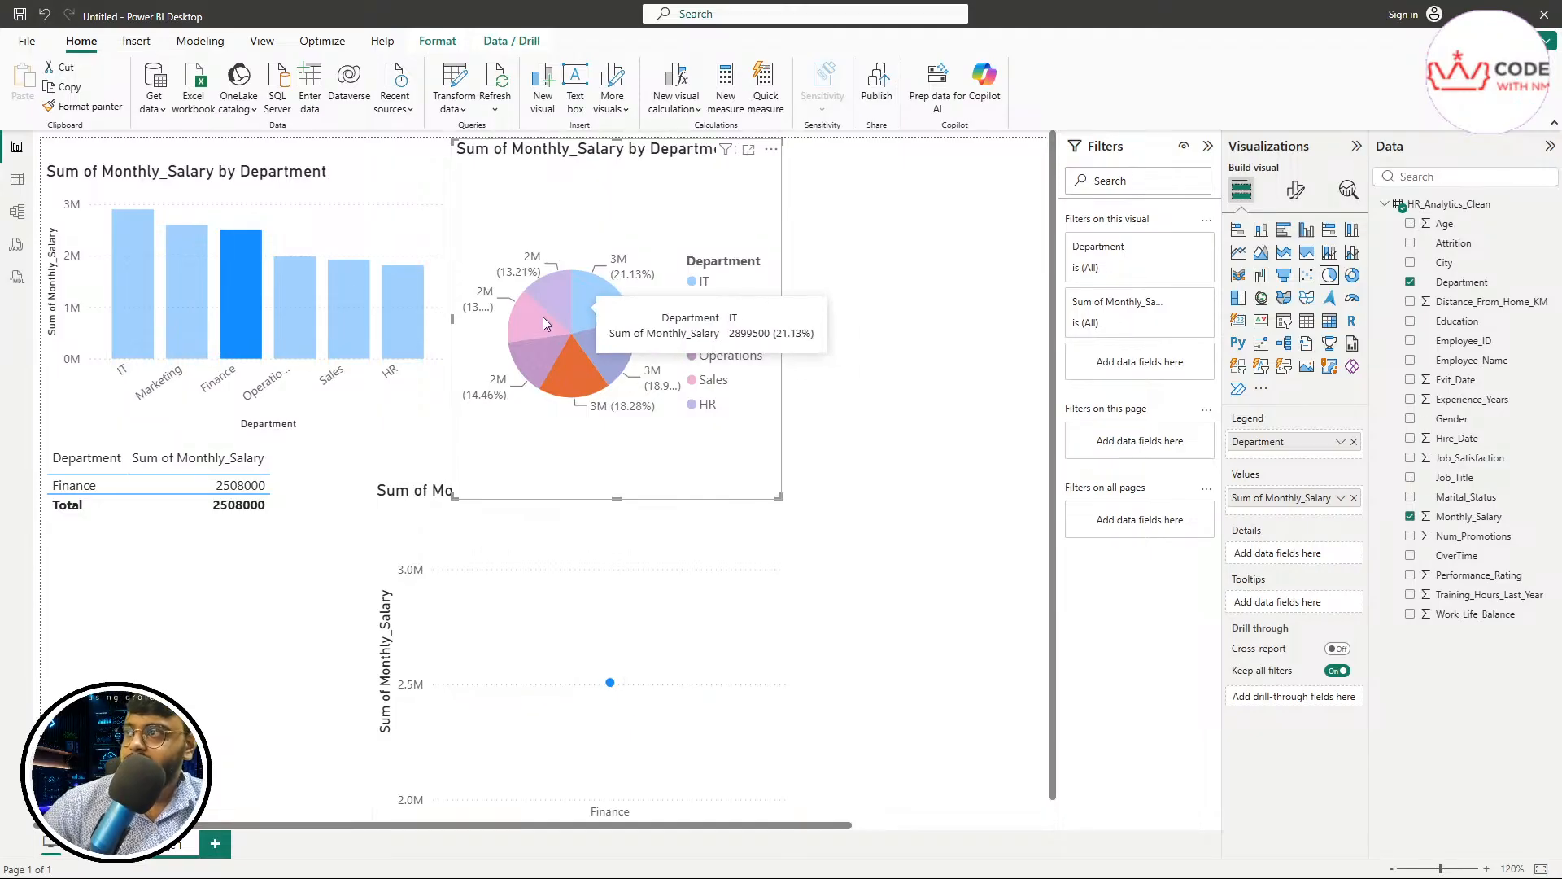
left_click(133, 322)
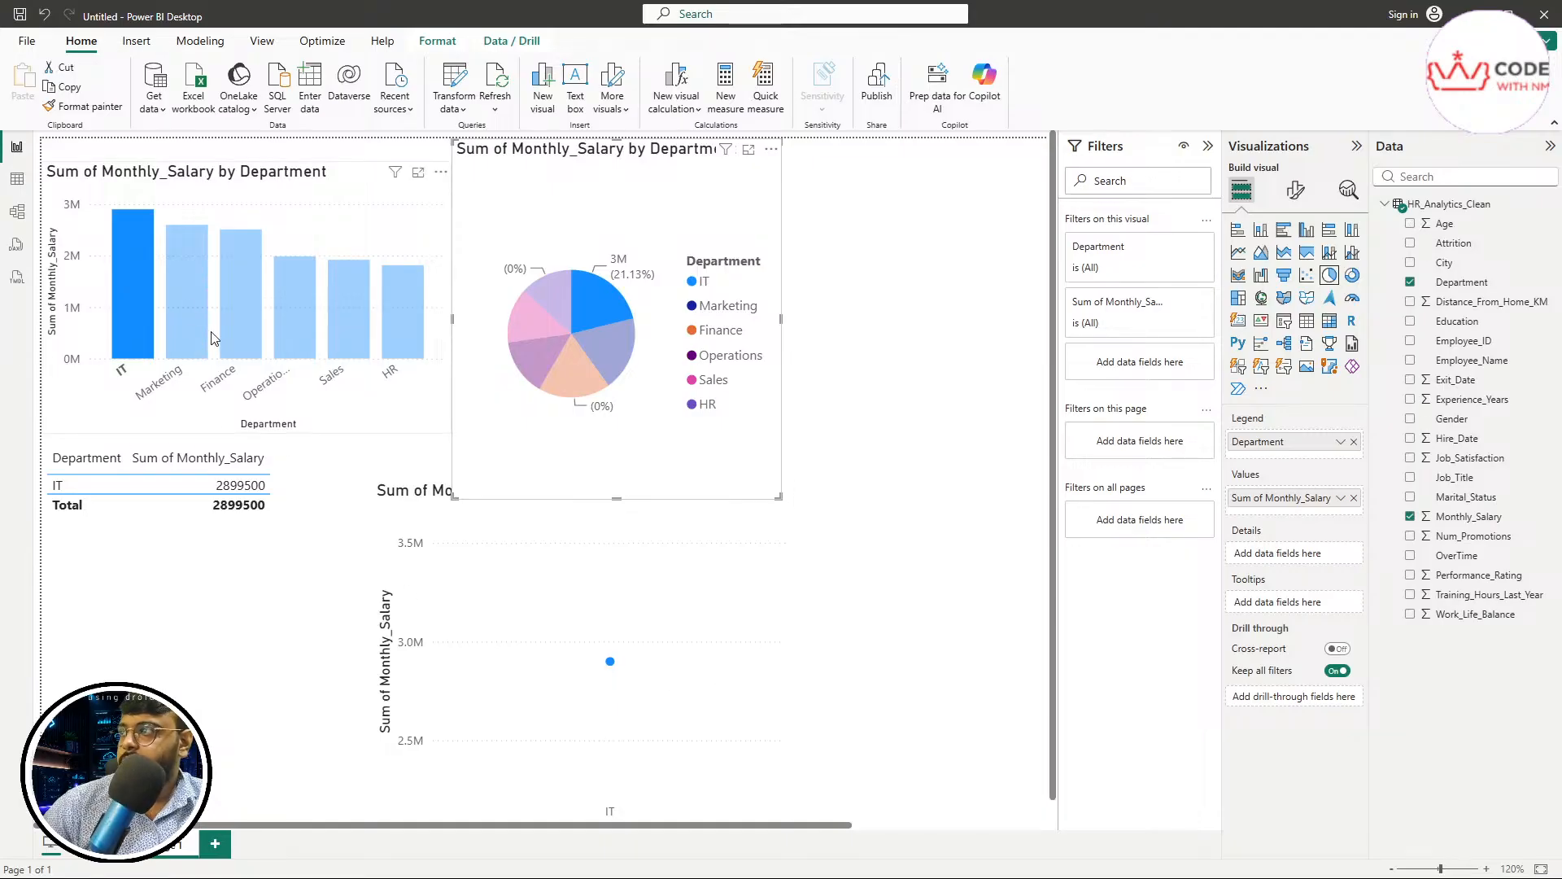
left_click(189, 309)
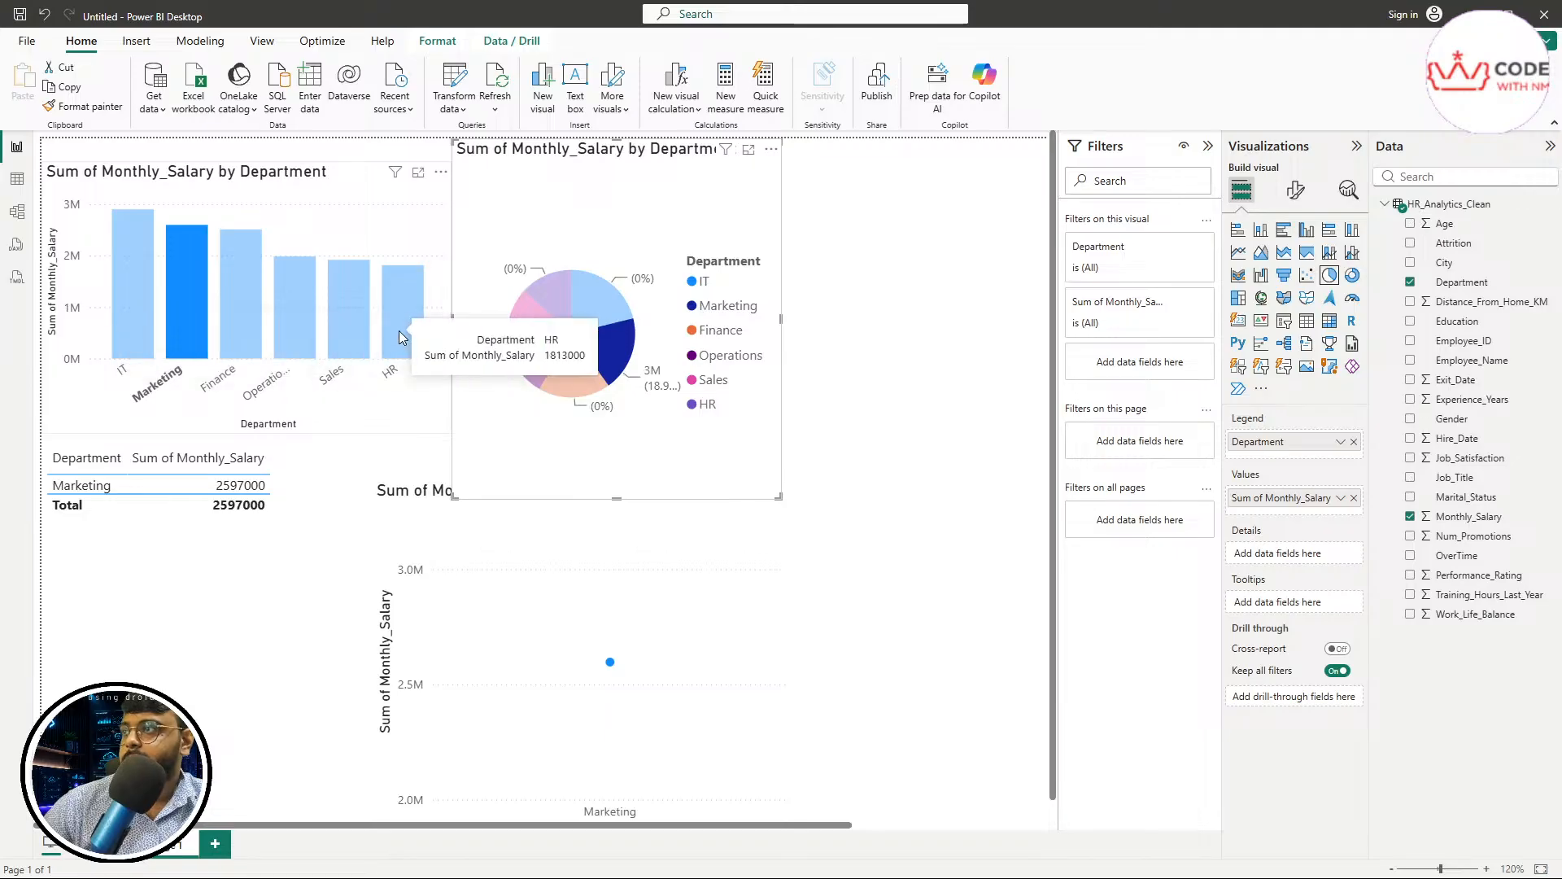
left_click(193, 665)
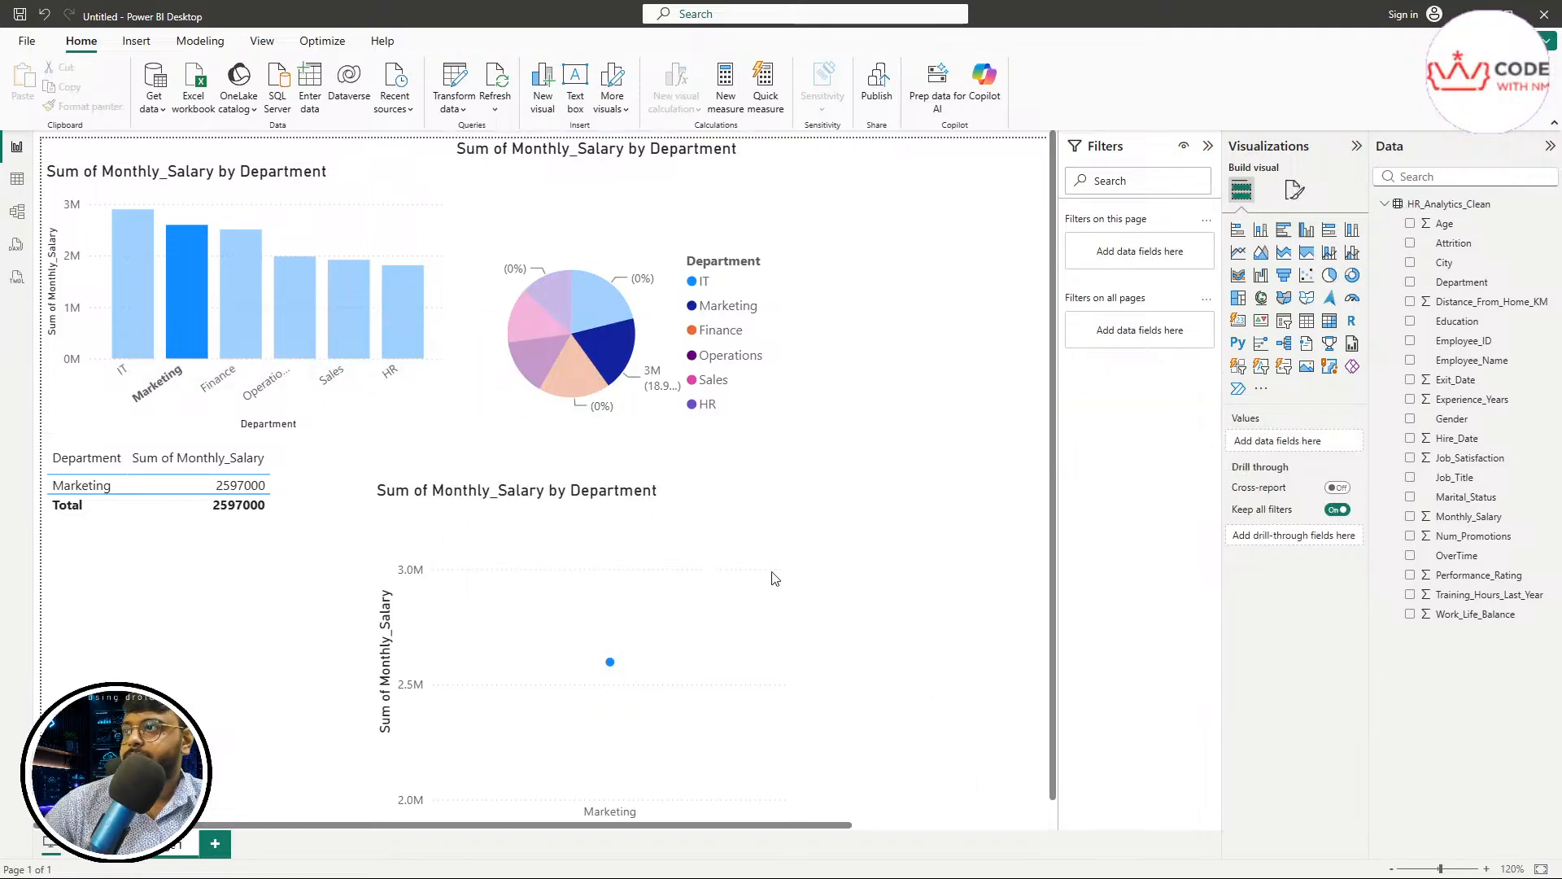
left_click(612, 643)
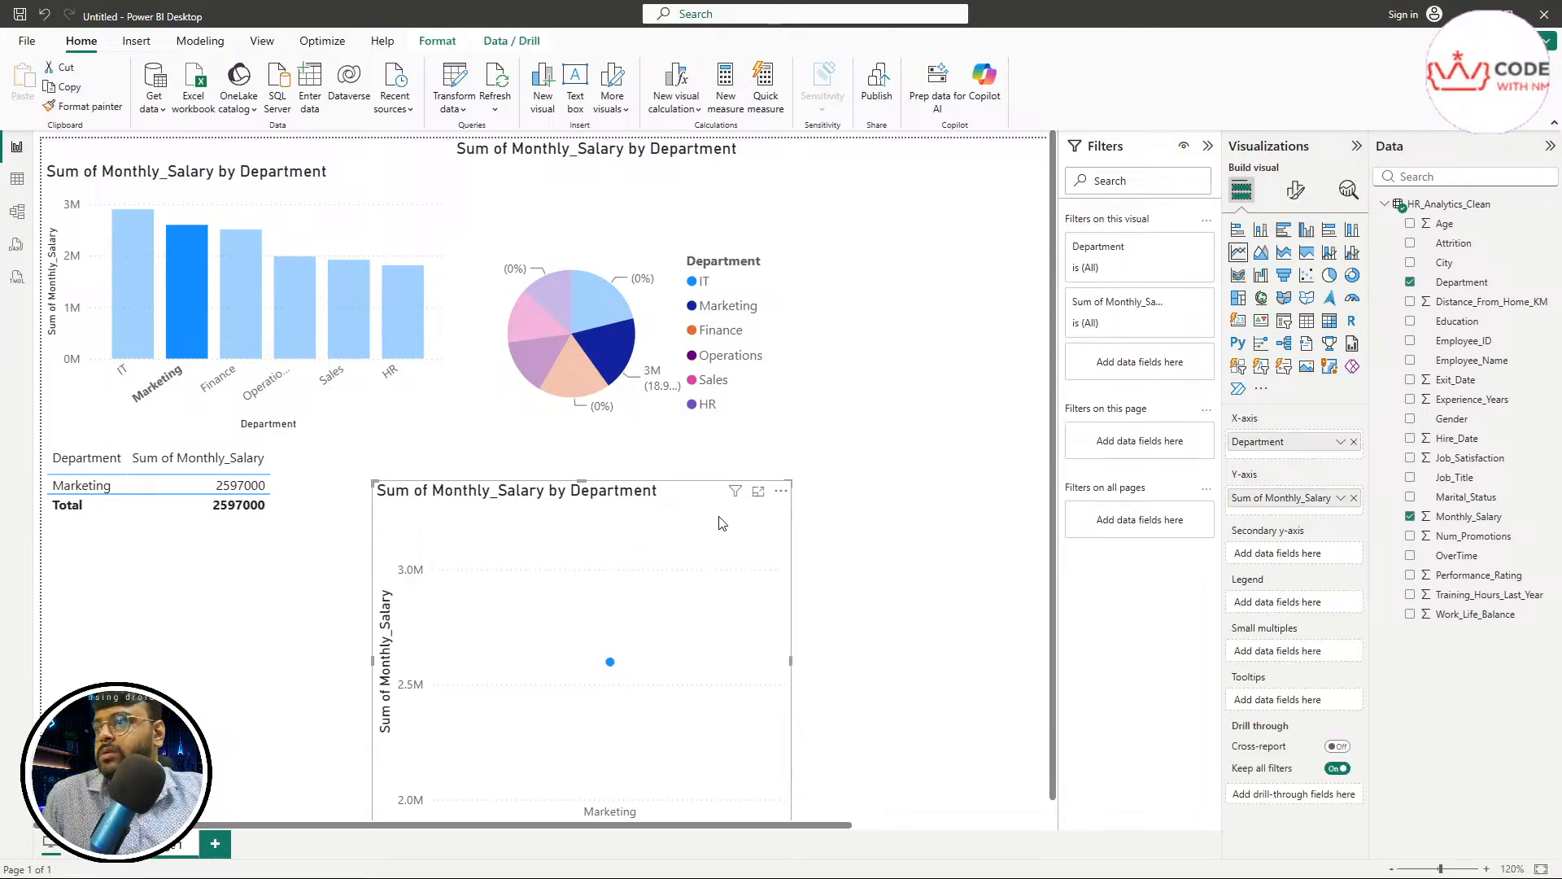
left_click(560, 205)
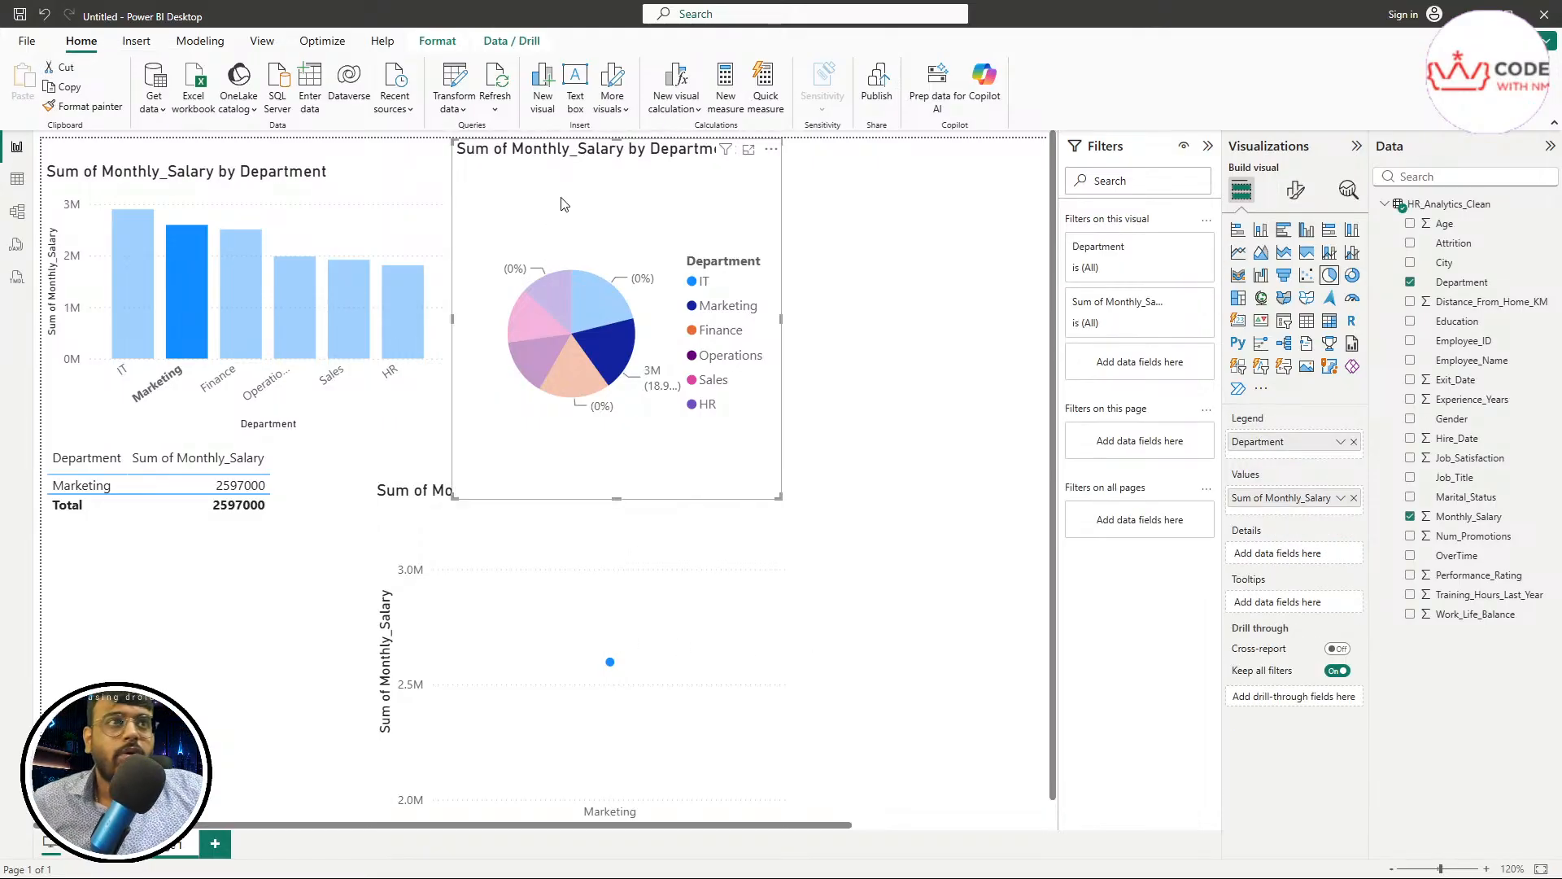
left_click(155, 668)
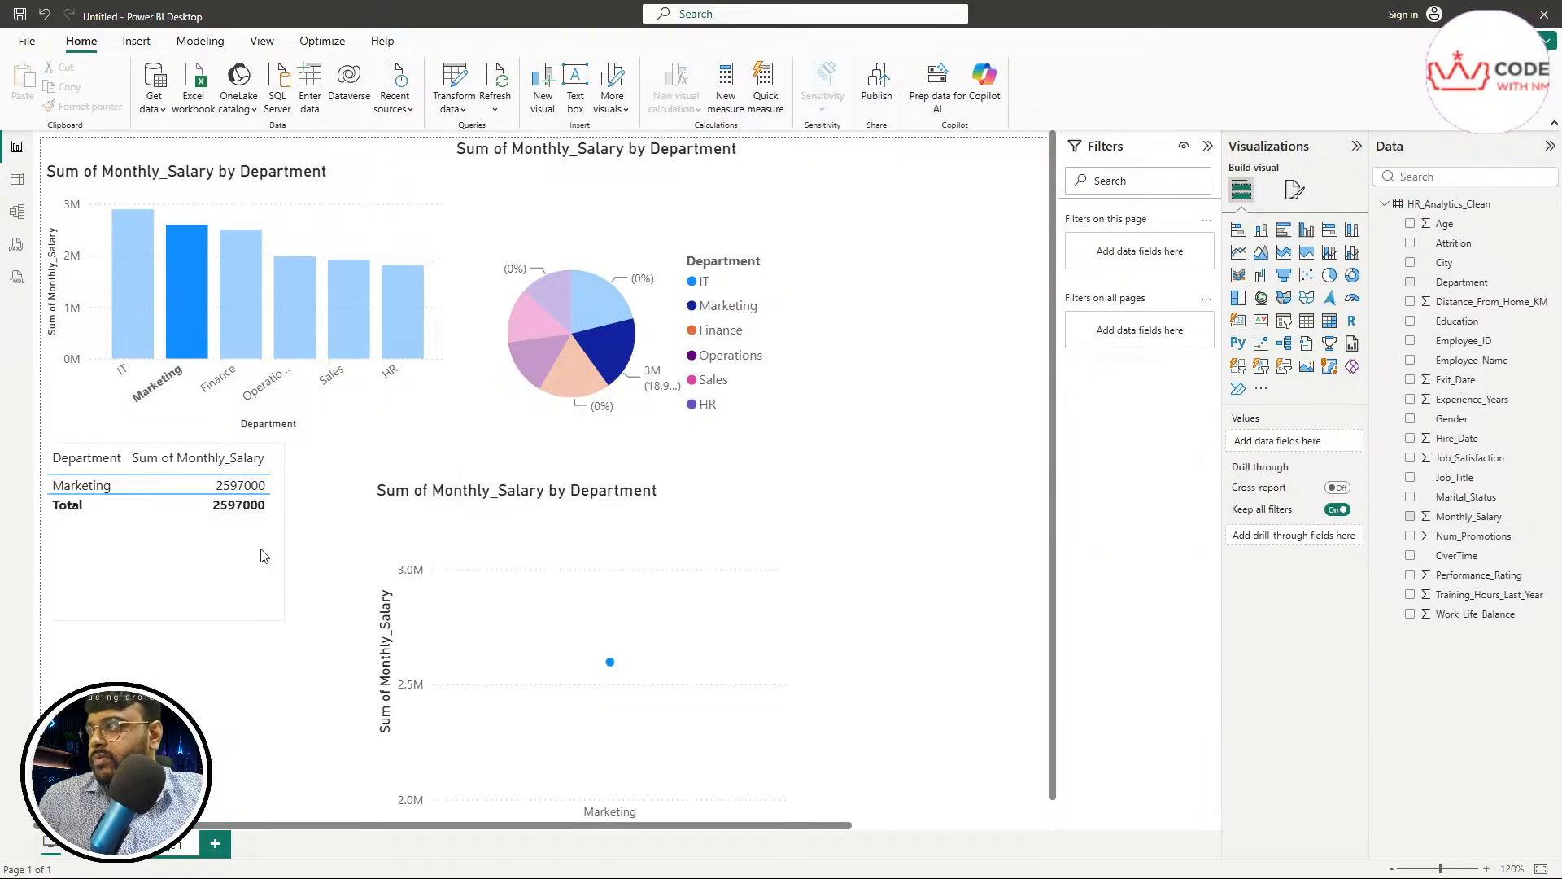
mouse_move(567, 575)
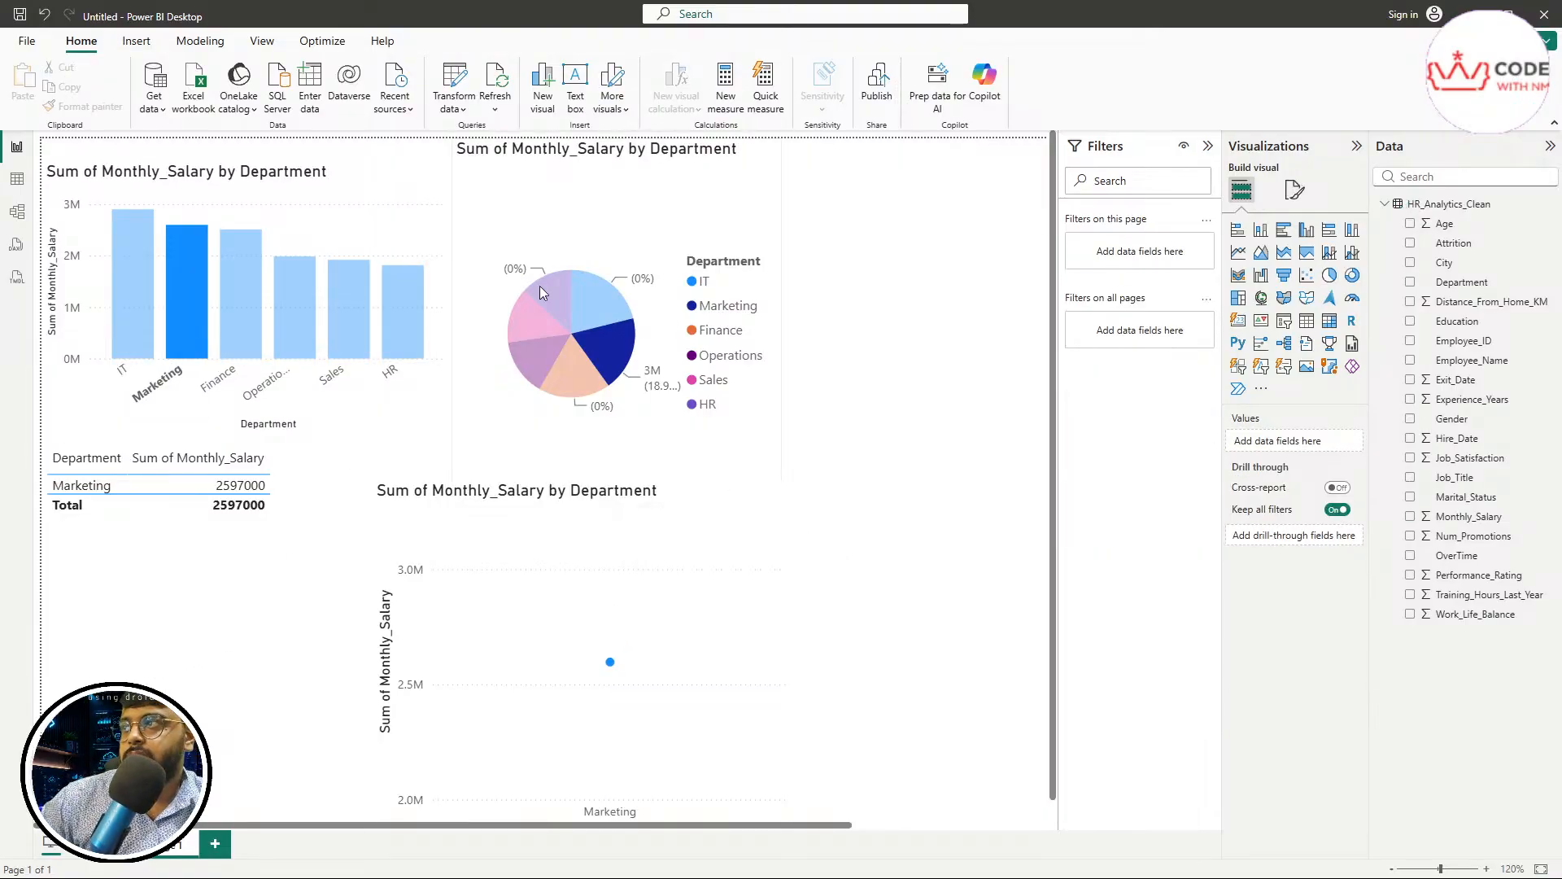
Cross-filter the pie chart, table and line chart from the column chart's Operations, IT, Marketing and HR columns in turn
left_click(303, 270)
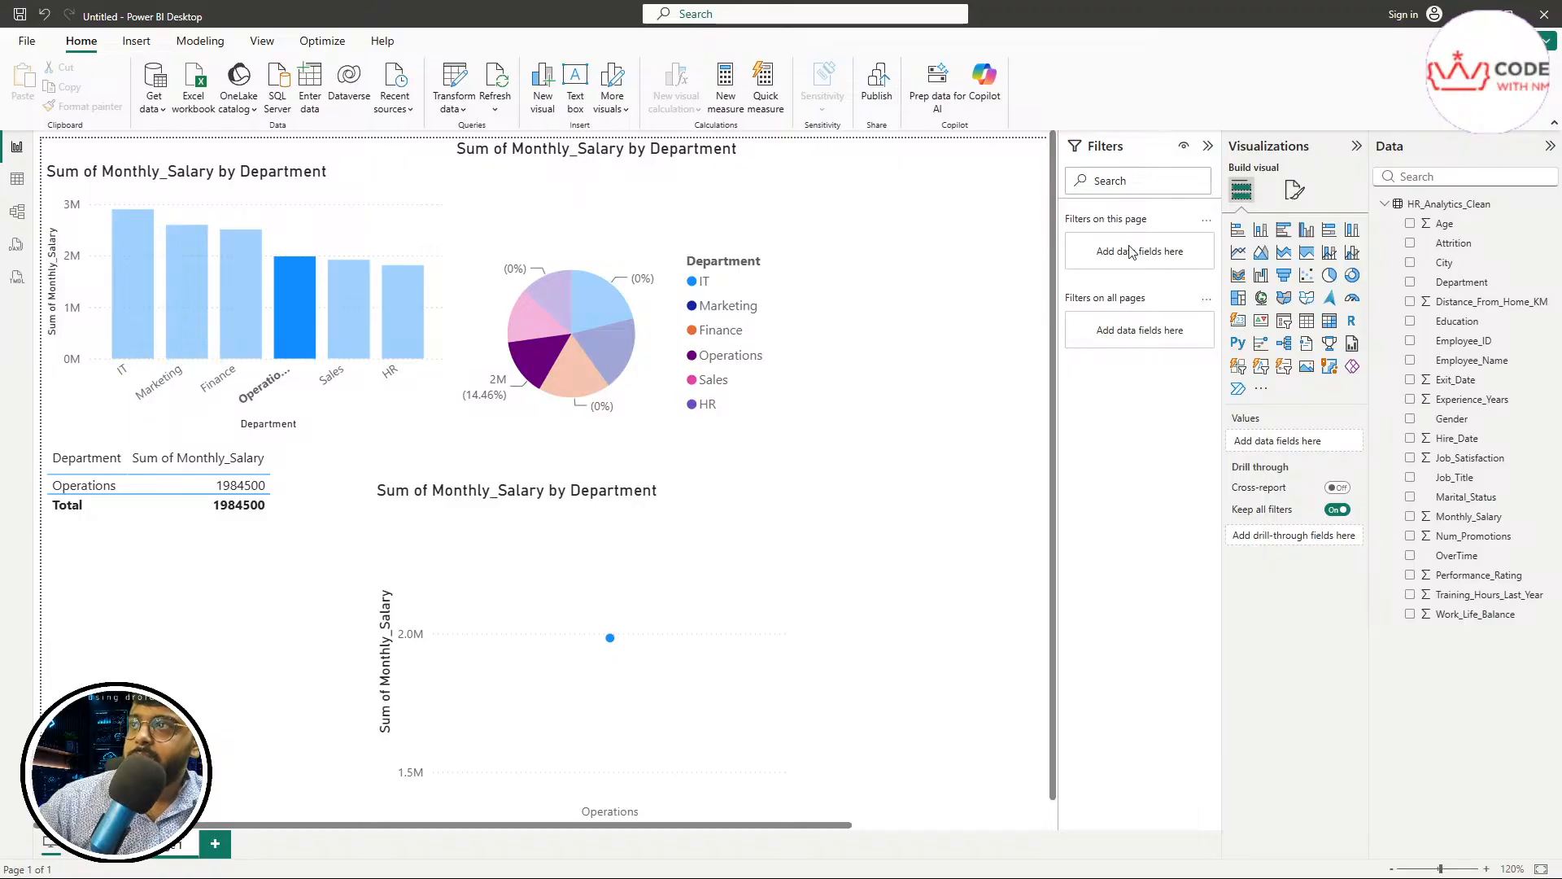
left_click(658, 360)
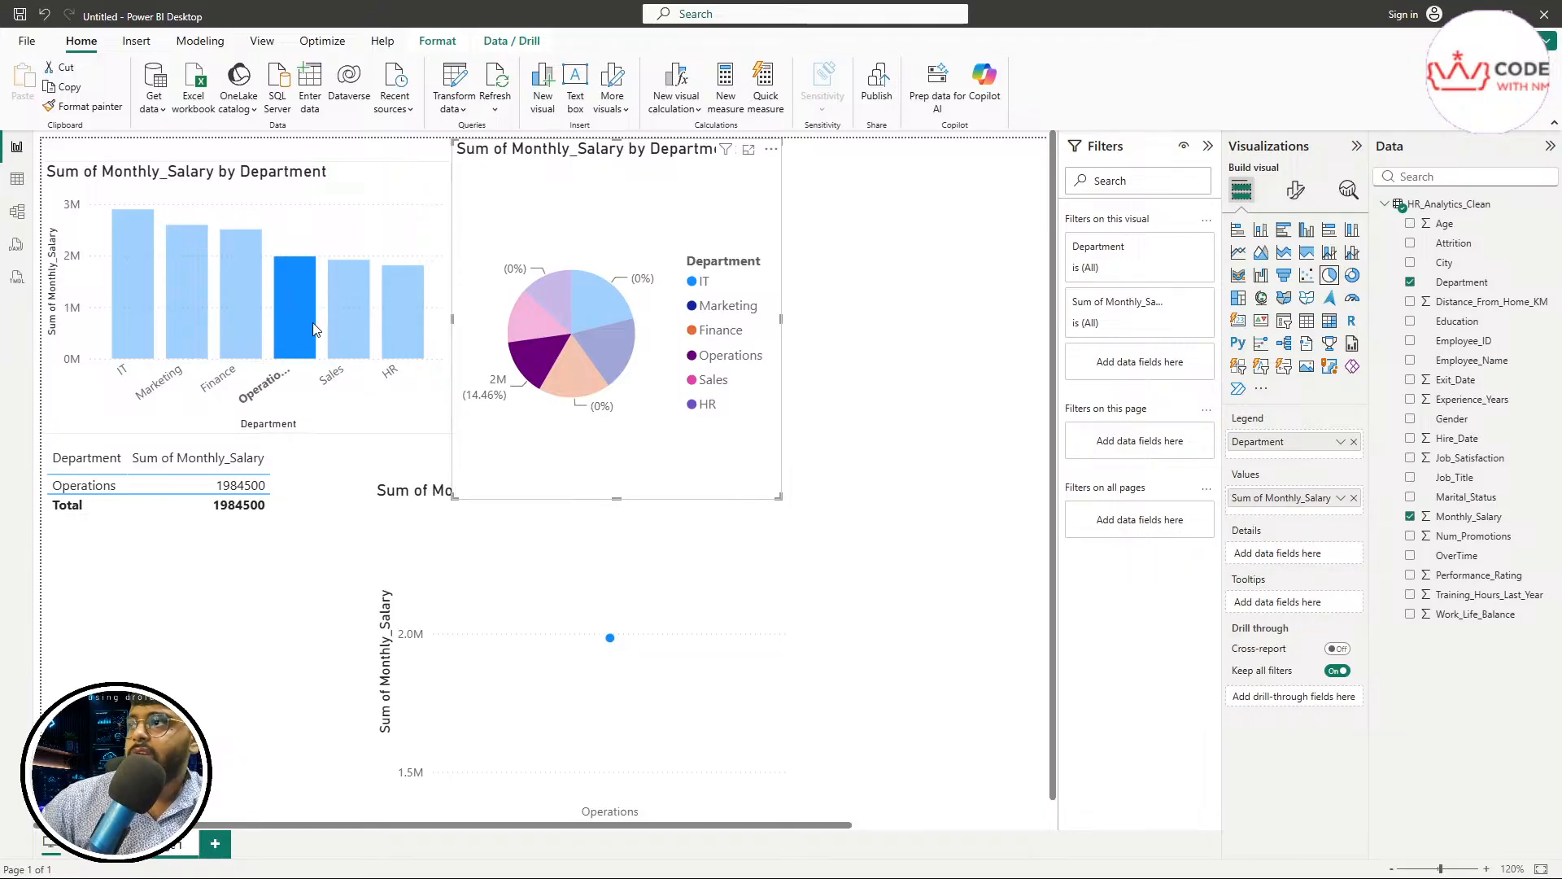
left_click(340, 317)
left_click(124, 321)
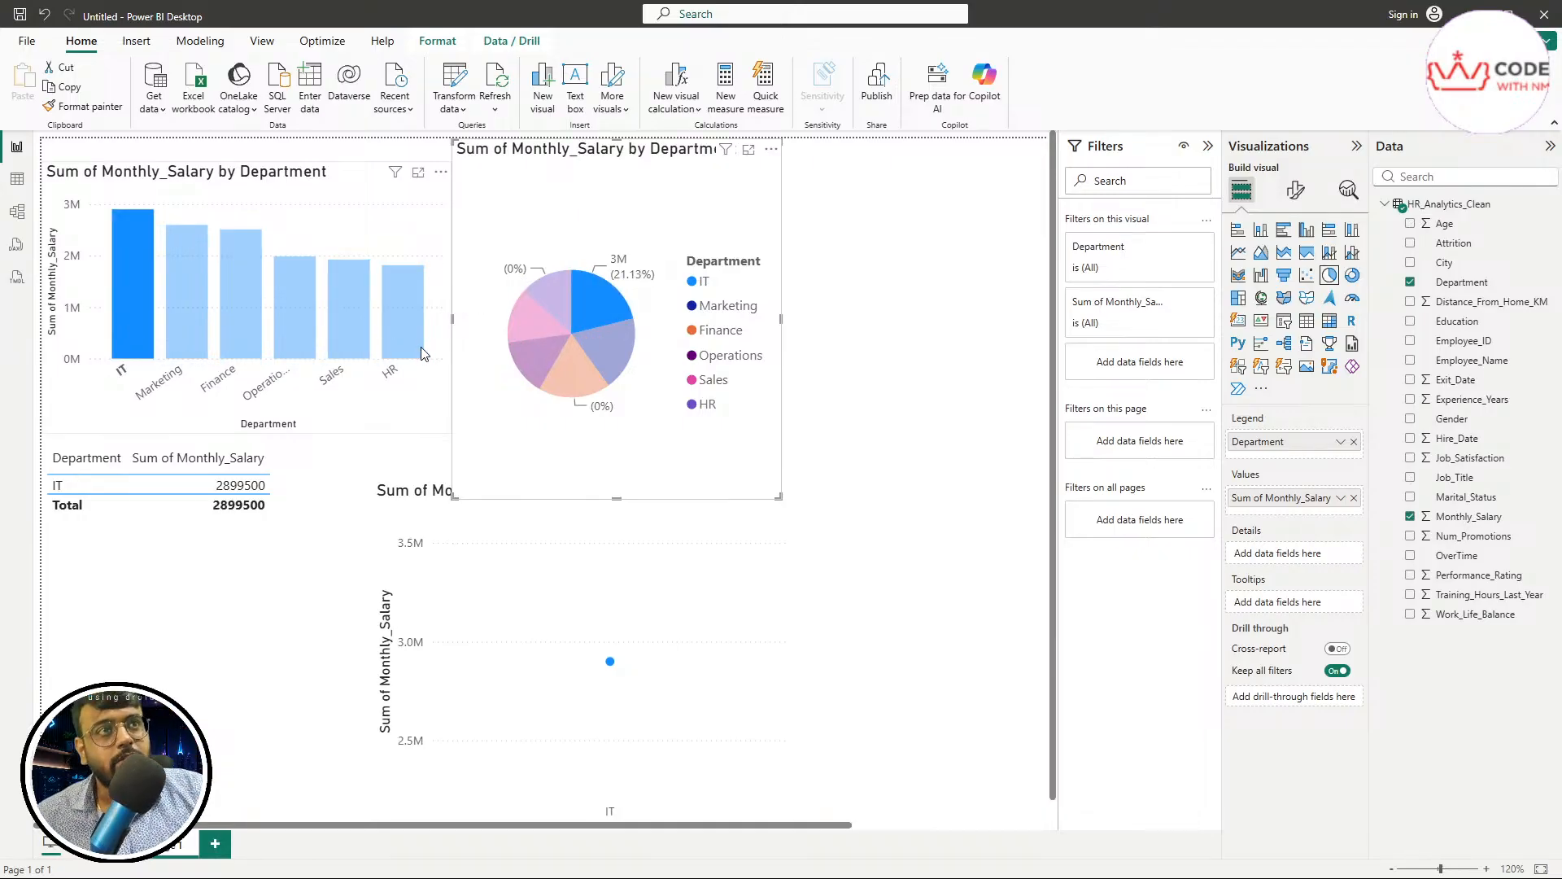
mouse_move(422, 348)
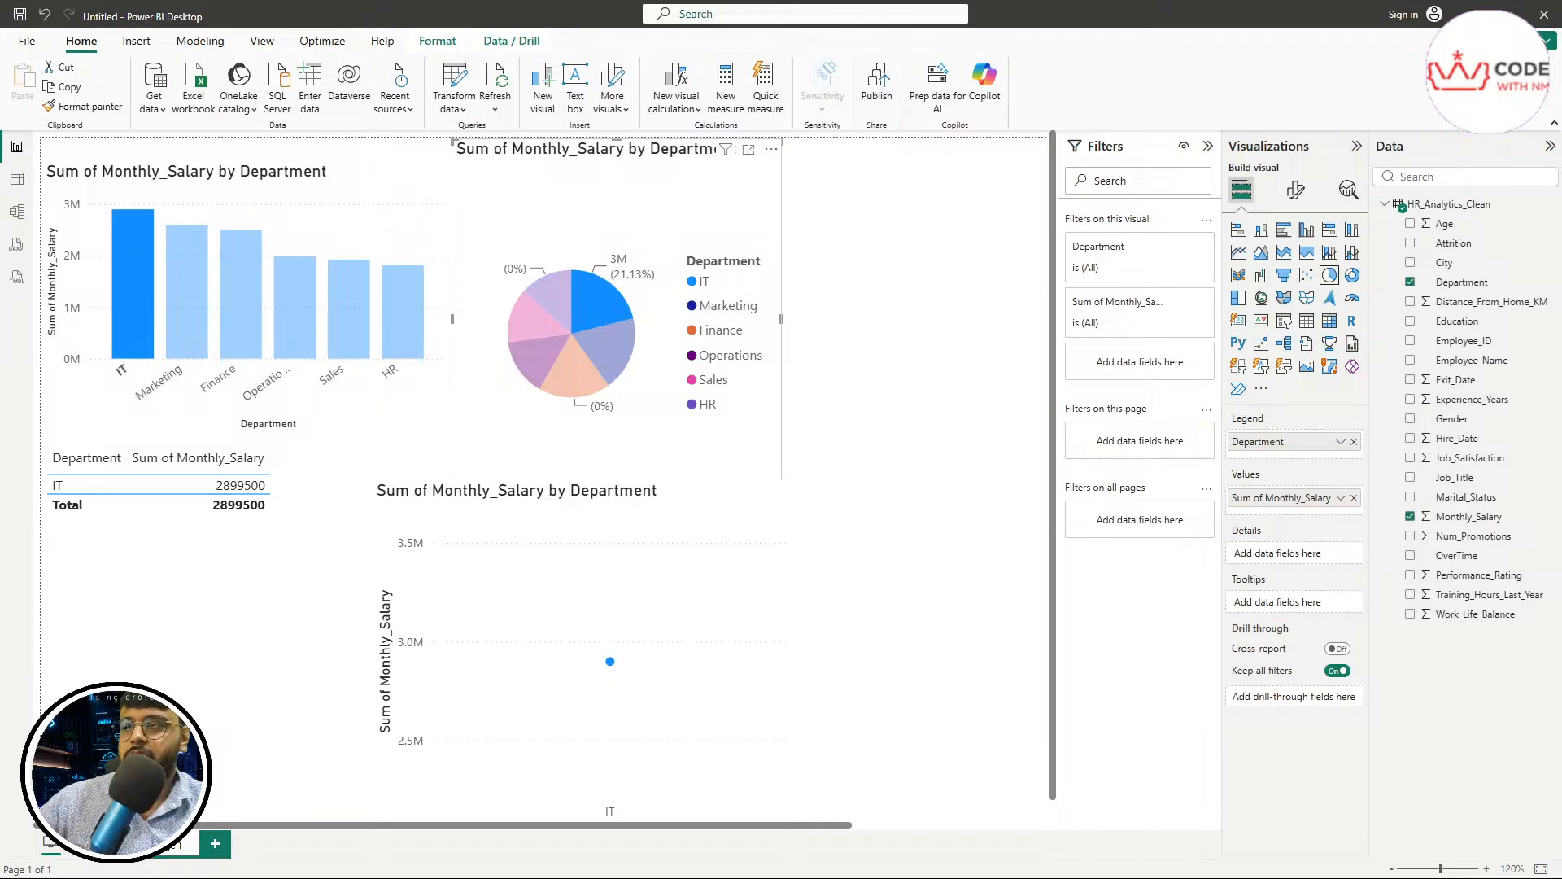
left_click(193, 701)
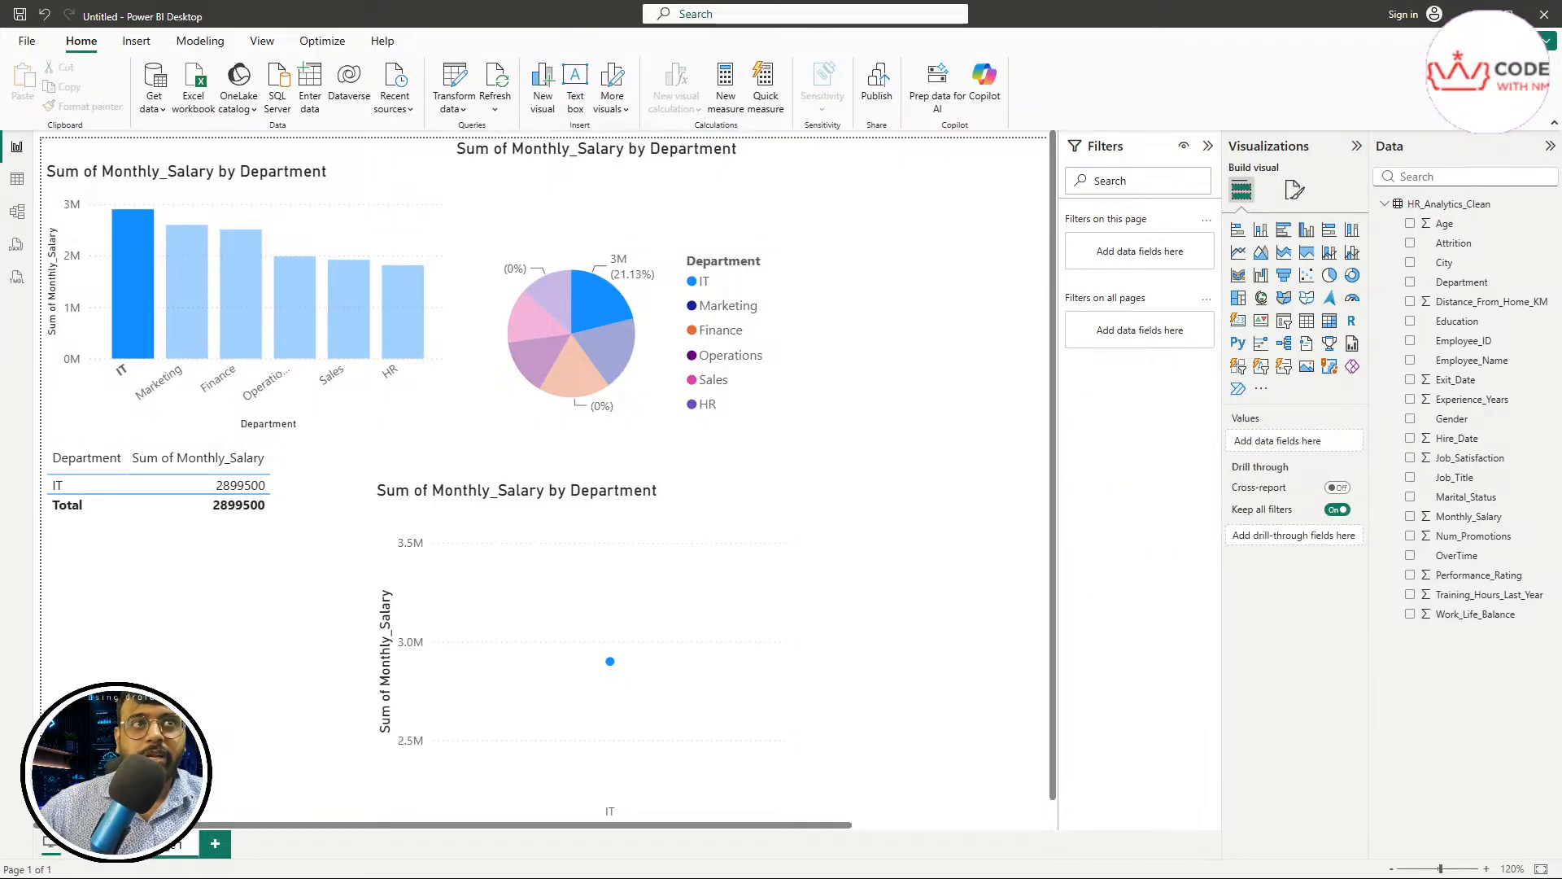
left_click(187, 323)
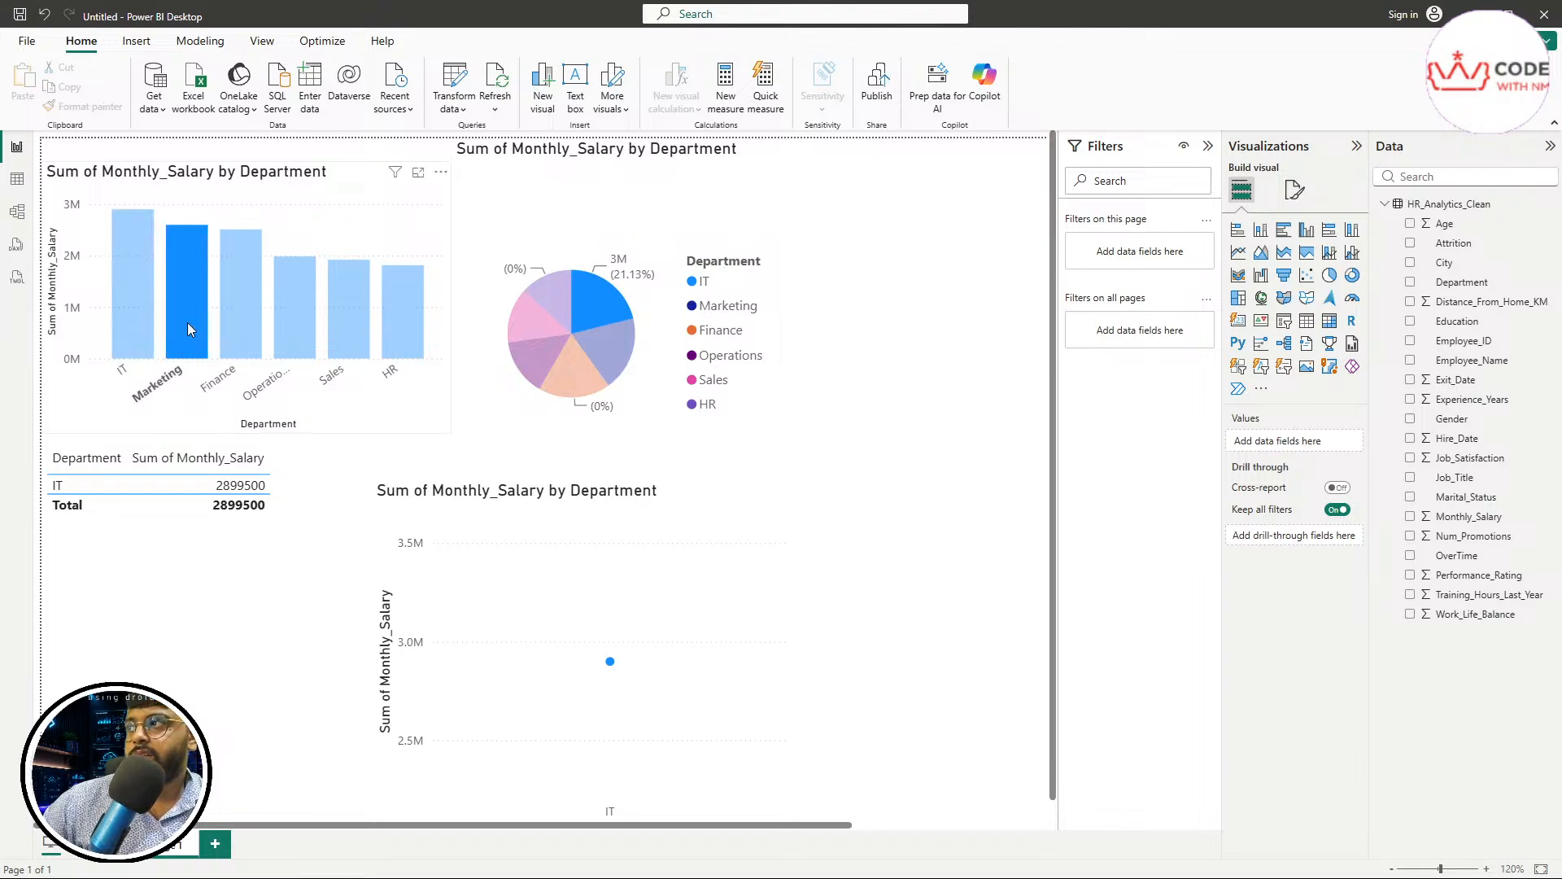
left_click(405, 319)
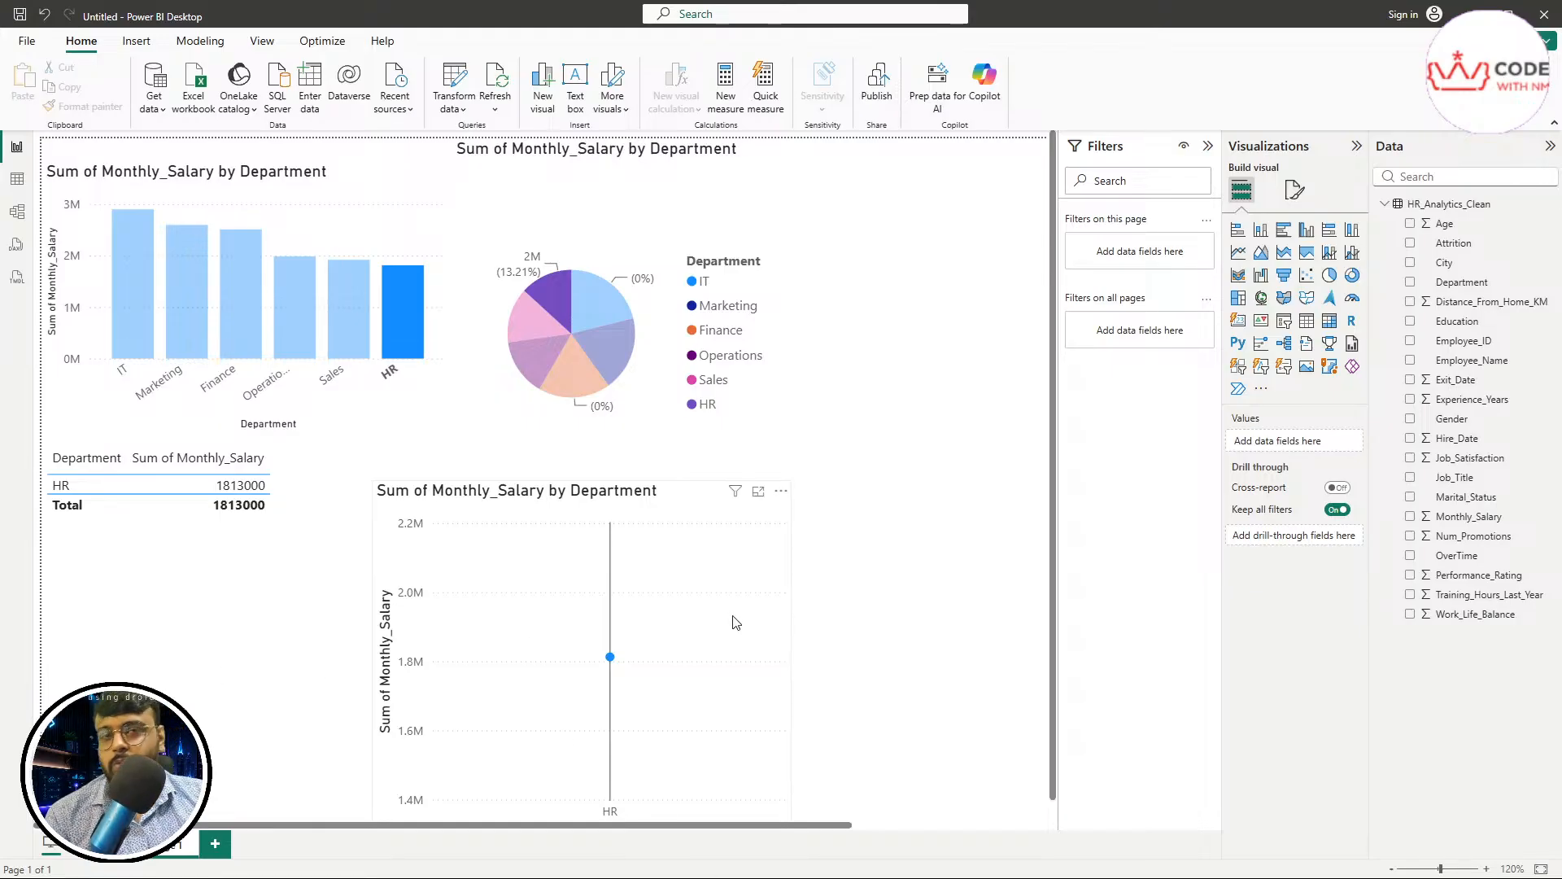
mouse_move(736, 622)
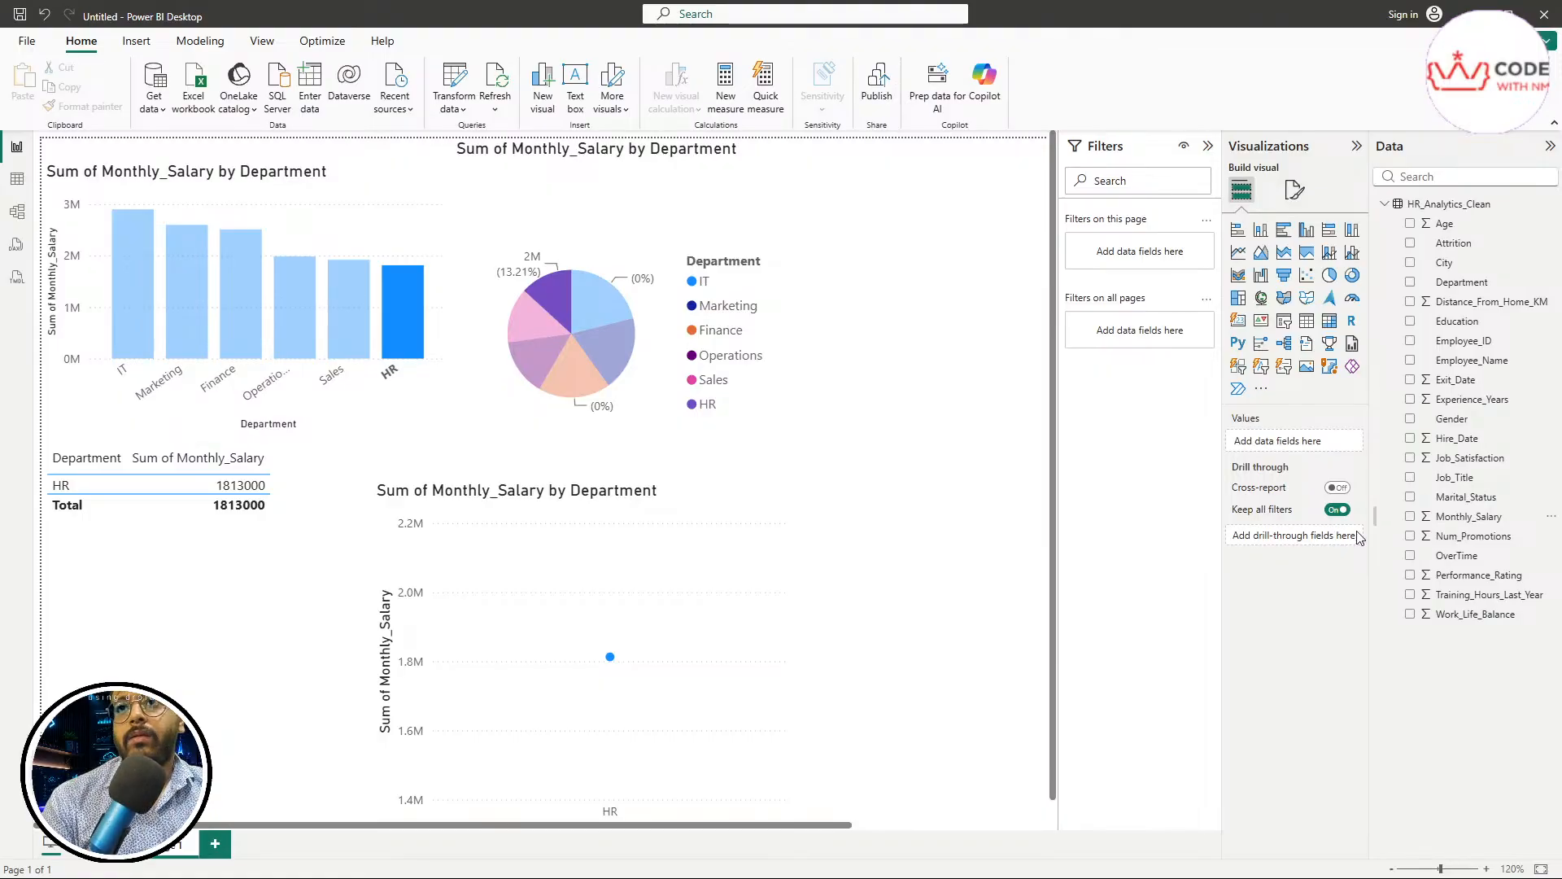
left_click(1552, 497)
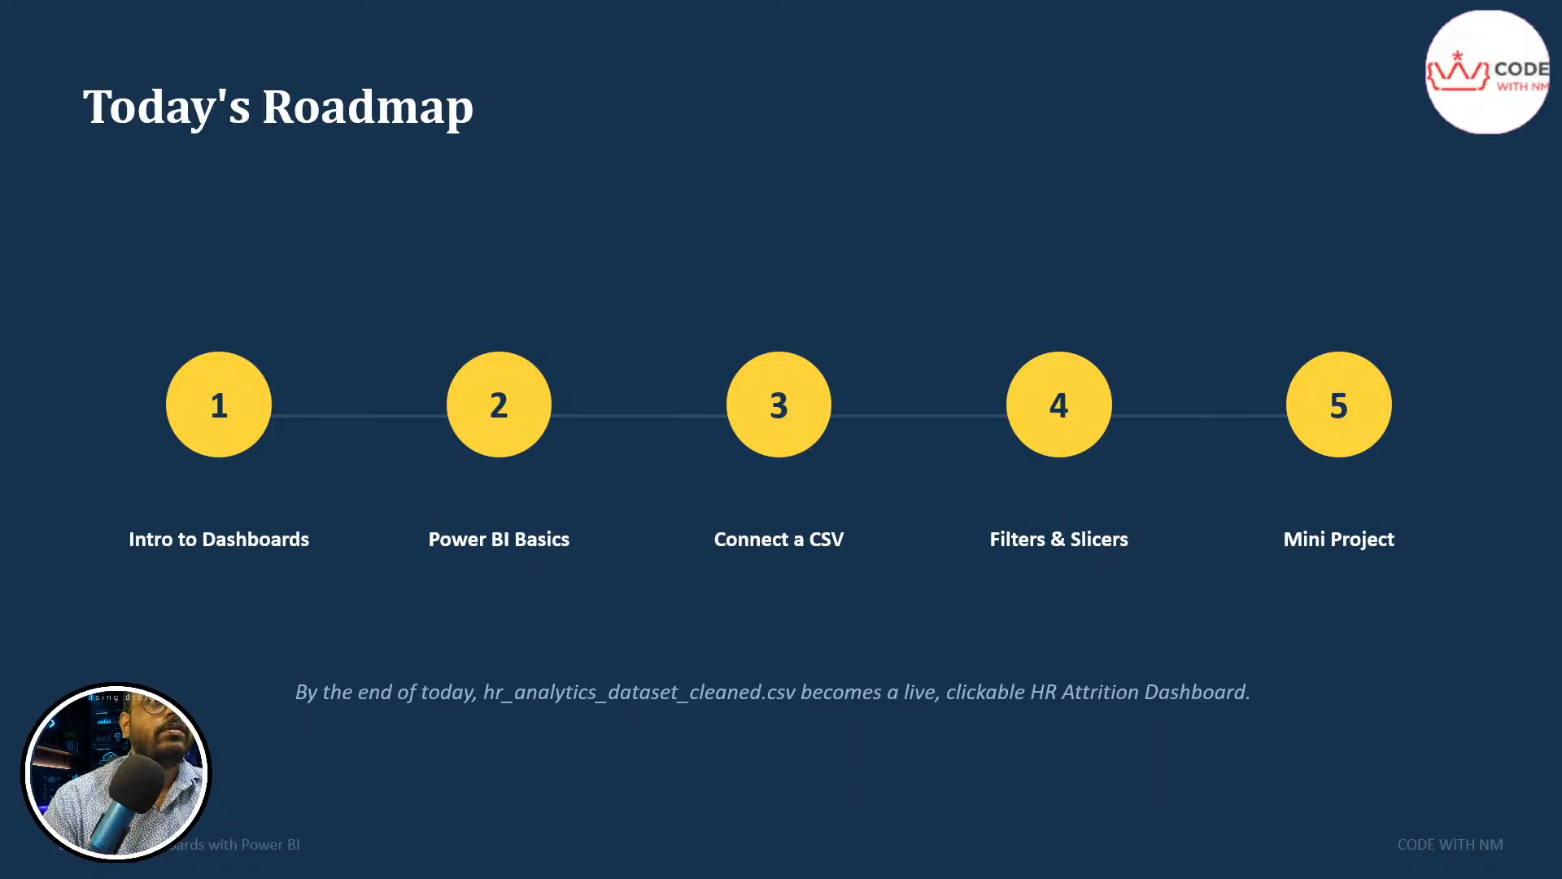
left_click(1014, 324)
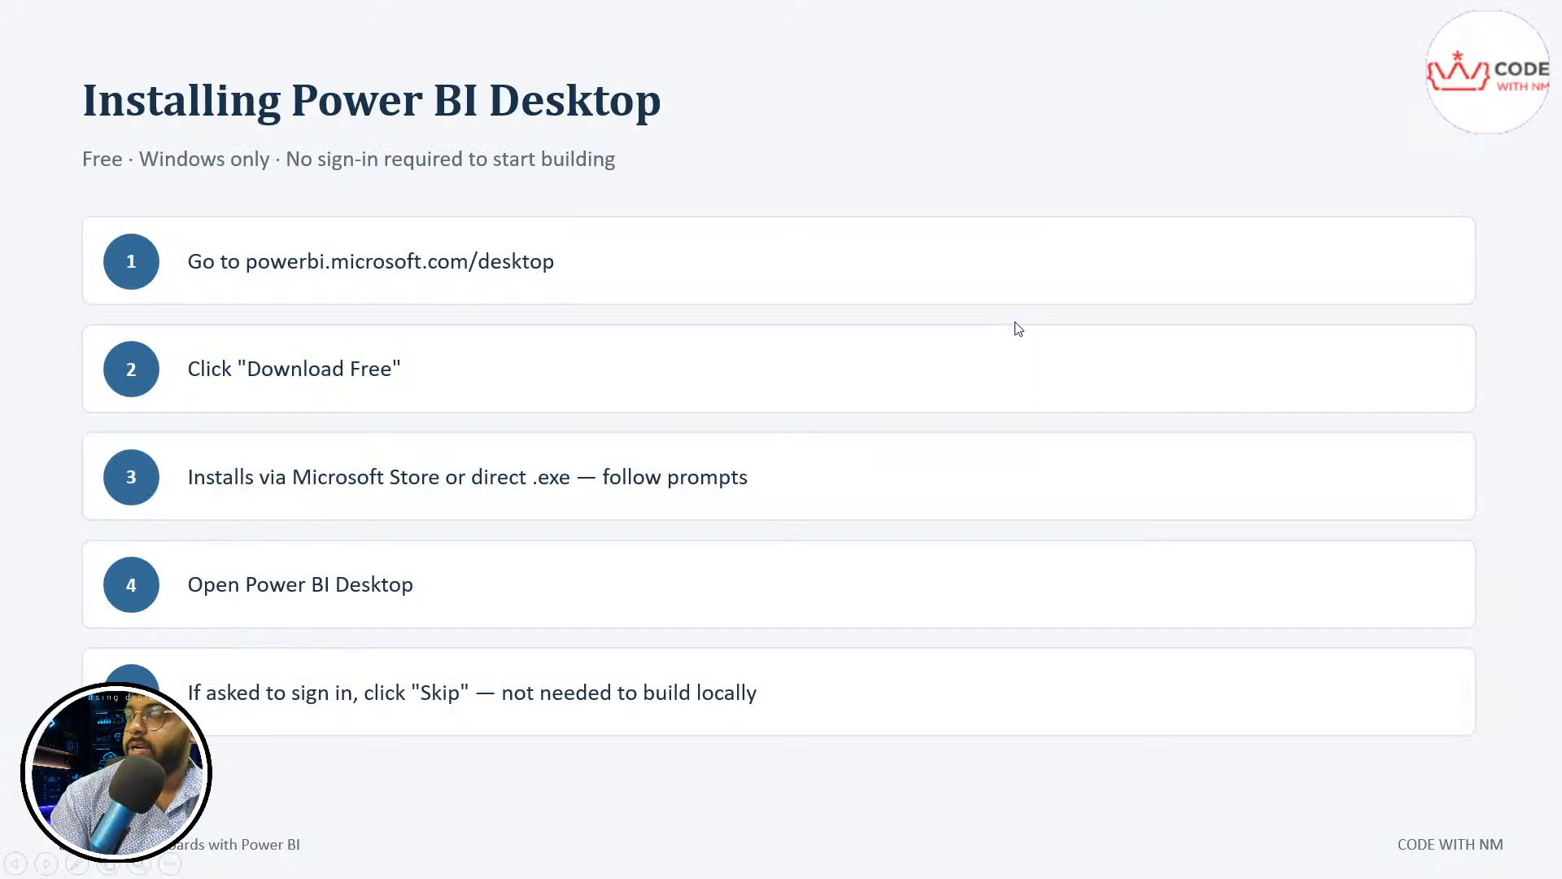
left_click(1015, 322)
left_click(1016, 326)
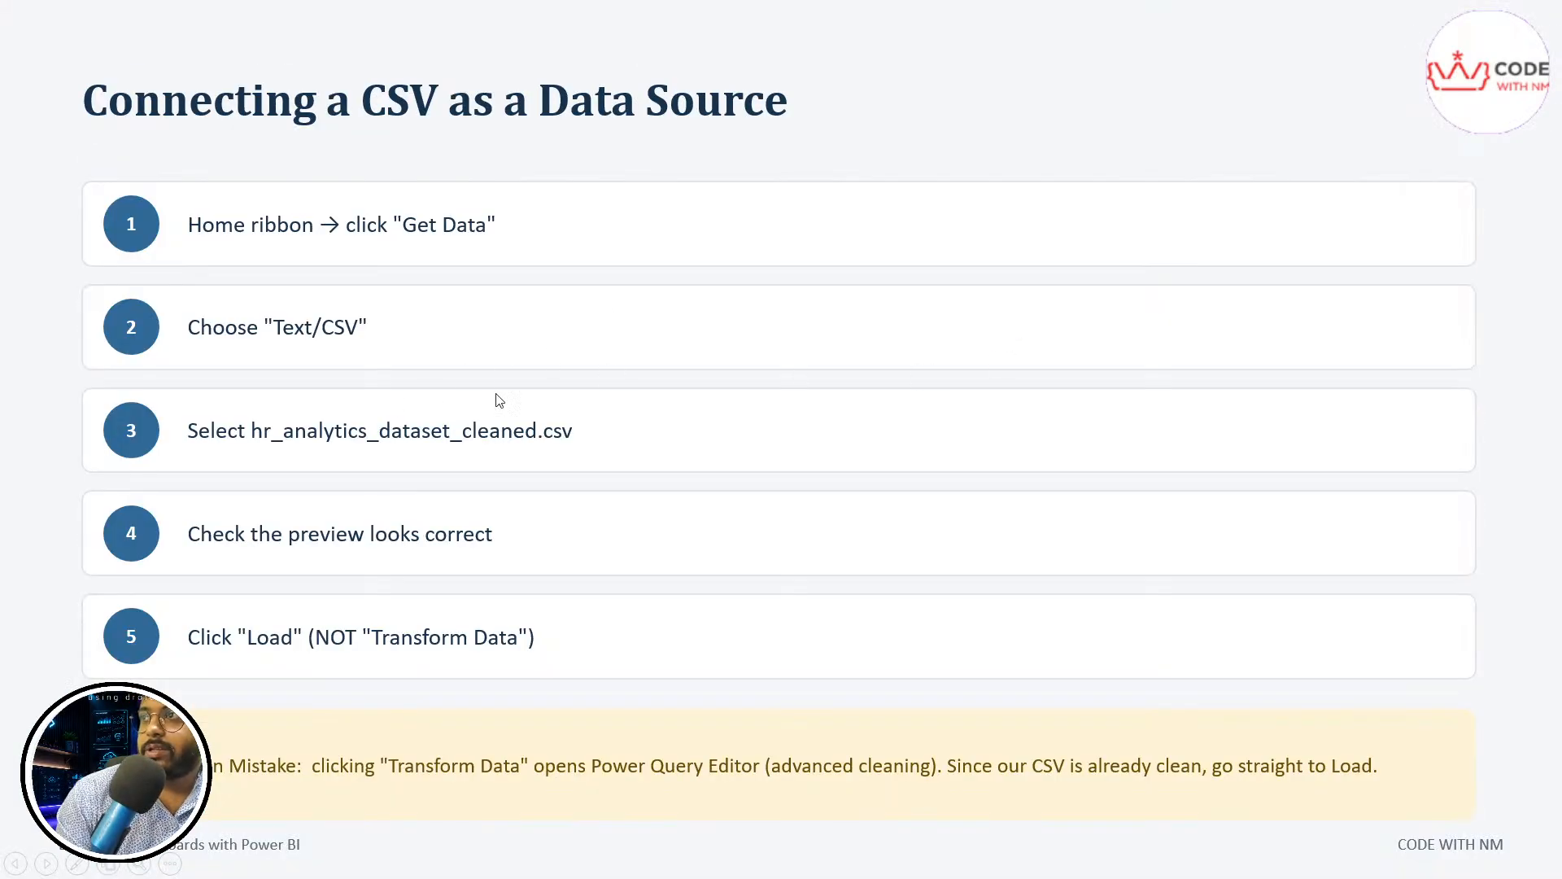
left_click(682, 459)
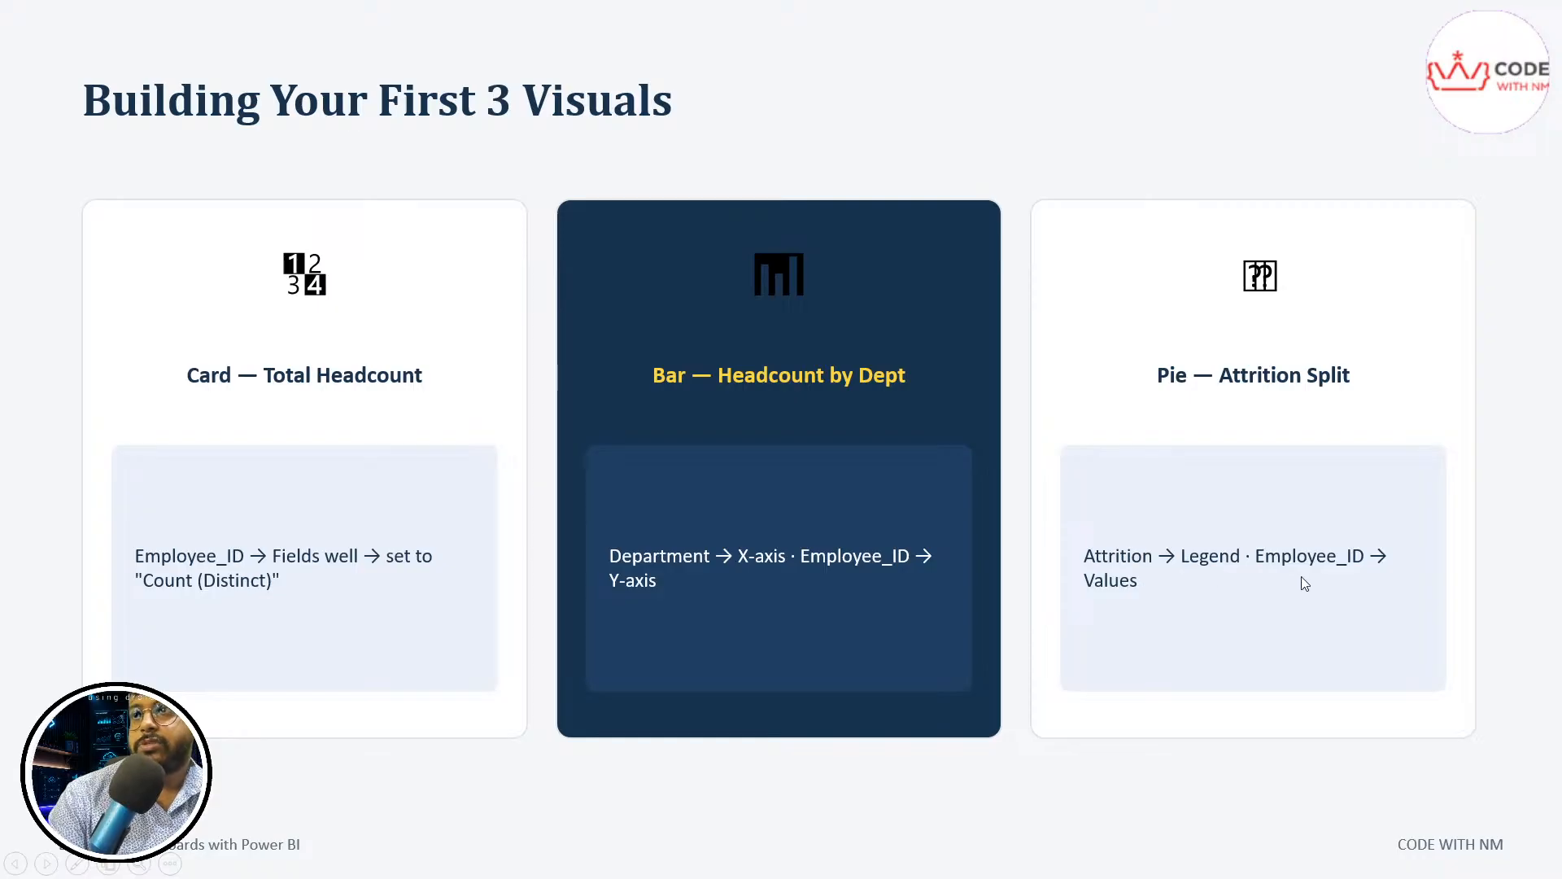
left_click(730, 564)
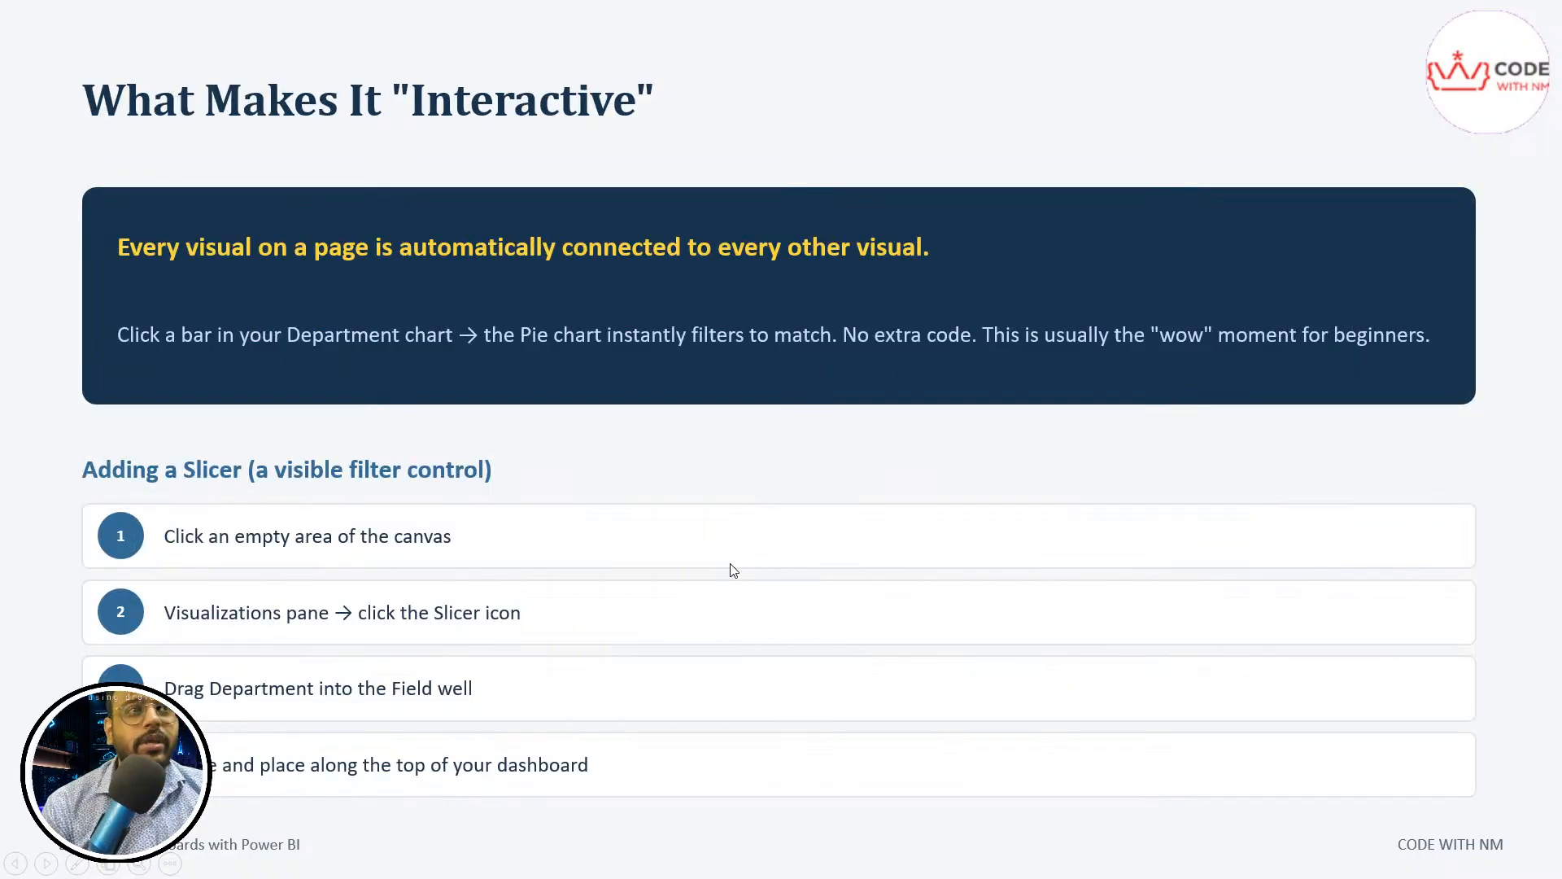
left_click(673, 613)
left_click(673, 616)
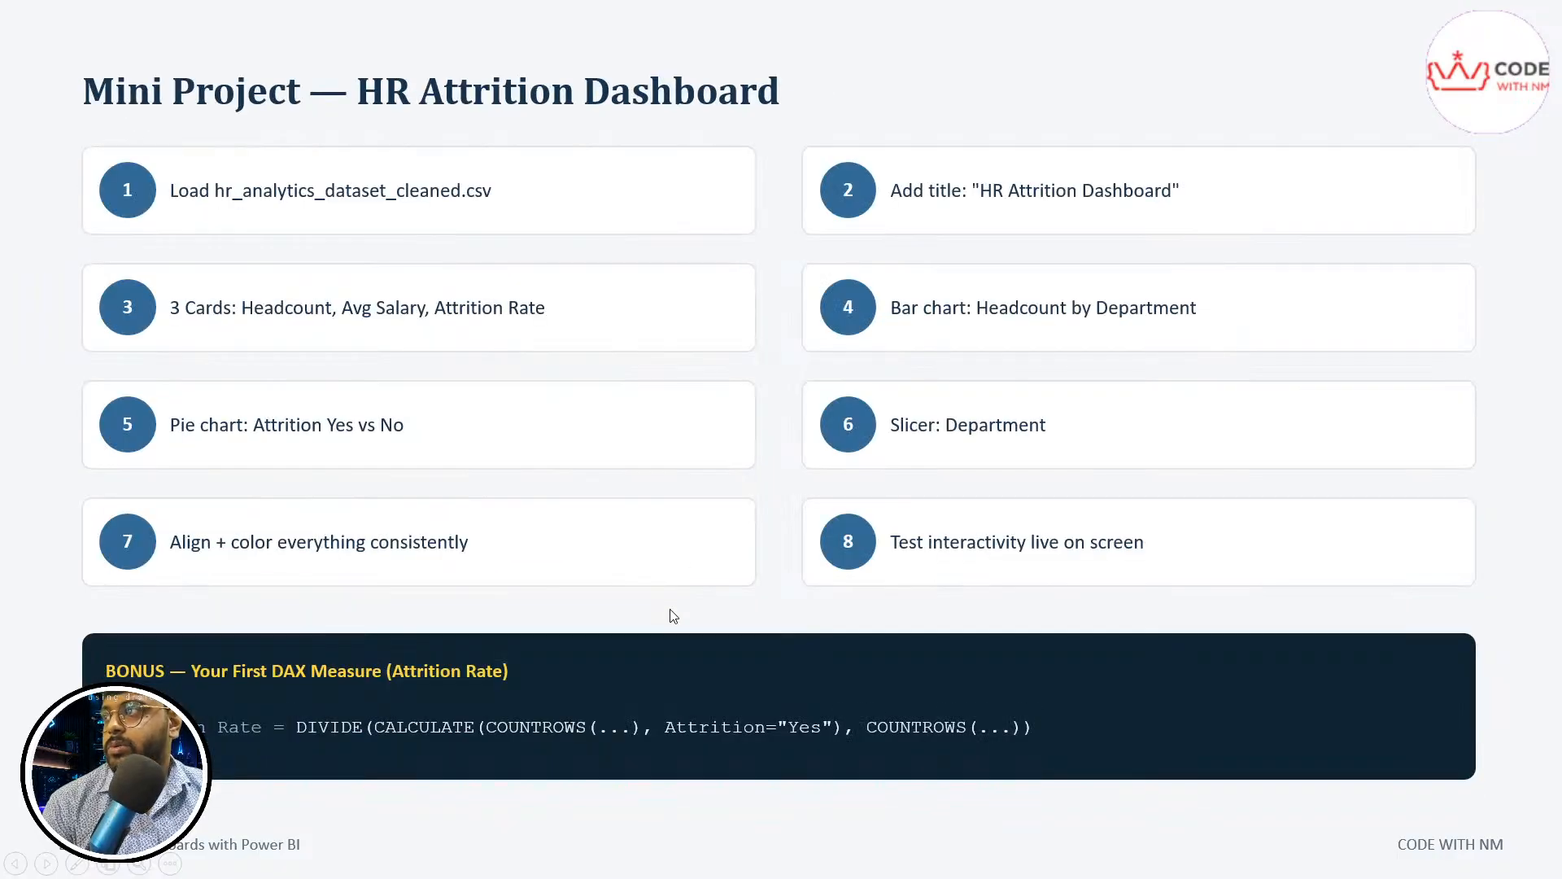
left_click(673, 616)
left_click(670, 615)
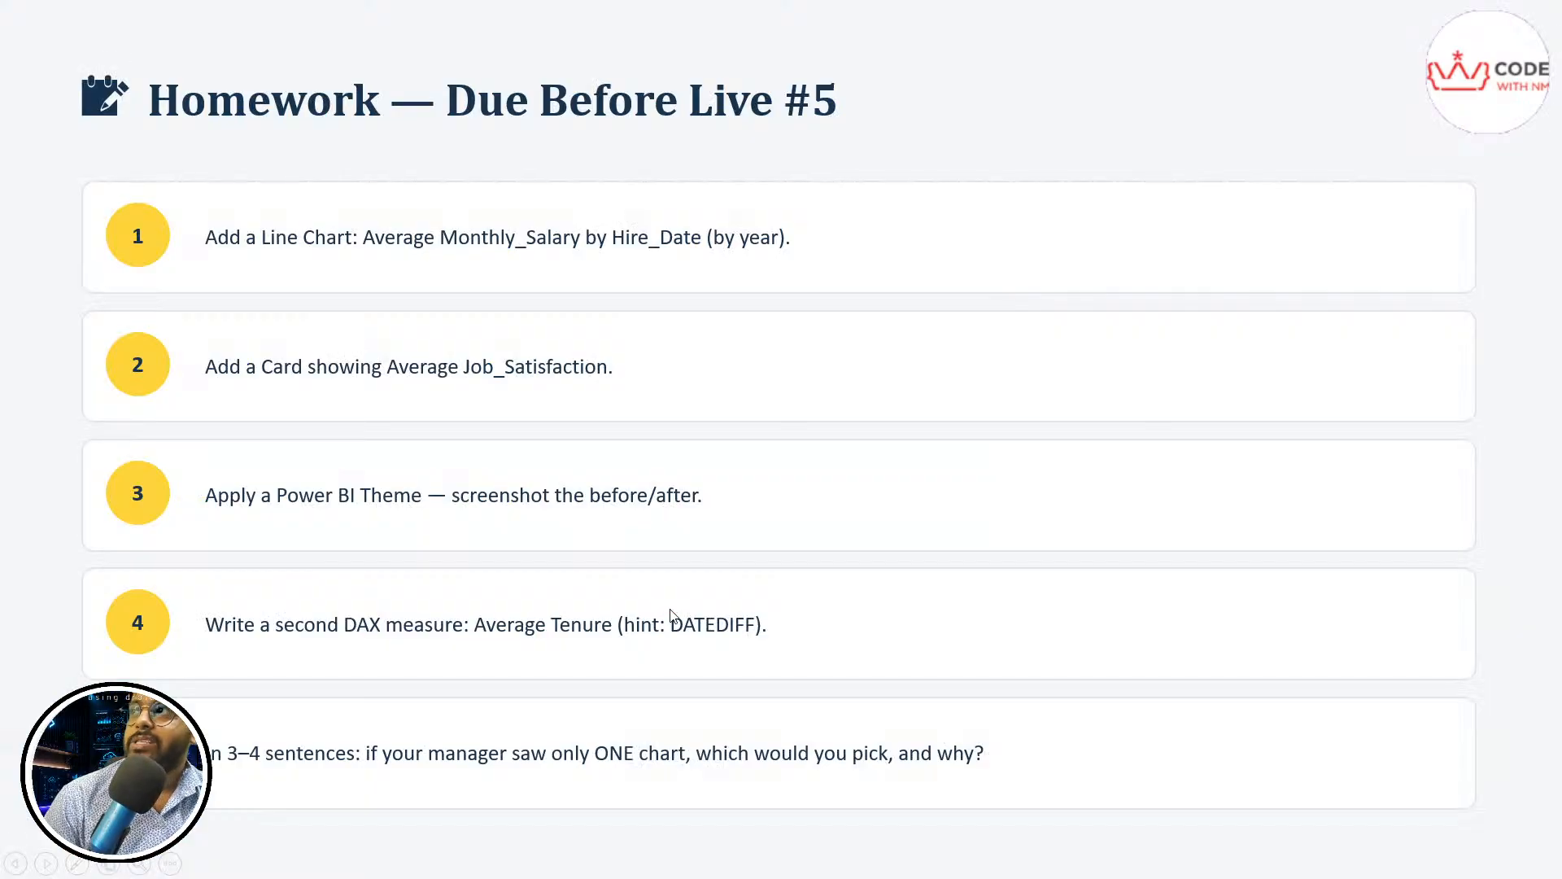
left_click(673, 616)
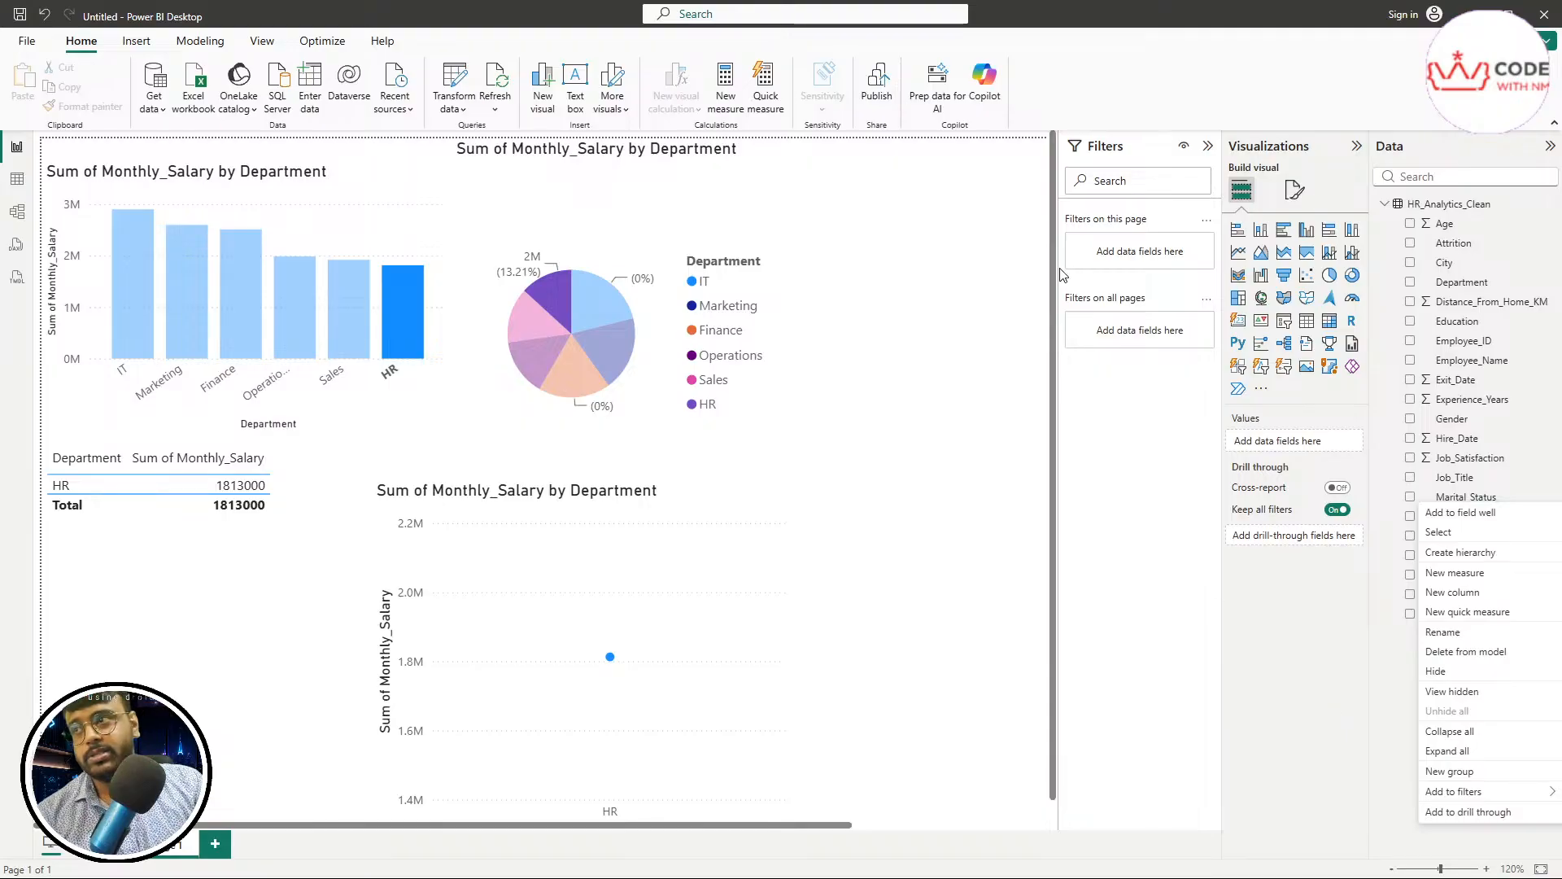
left_click(1107, 94)
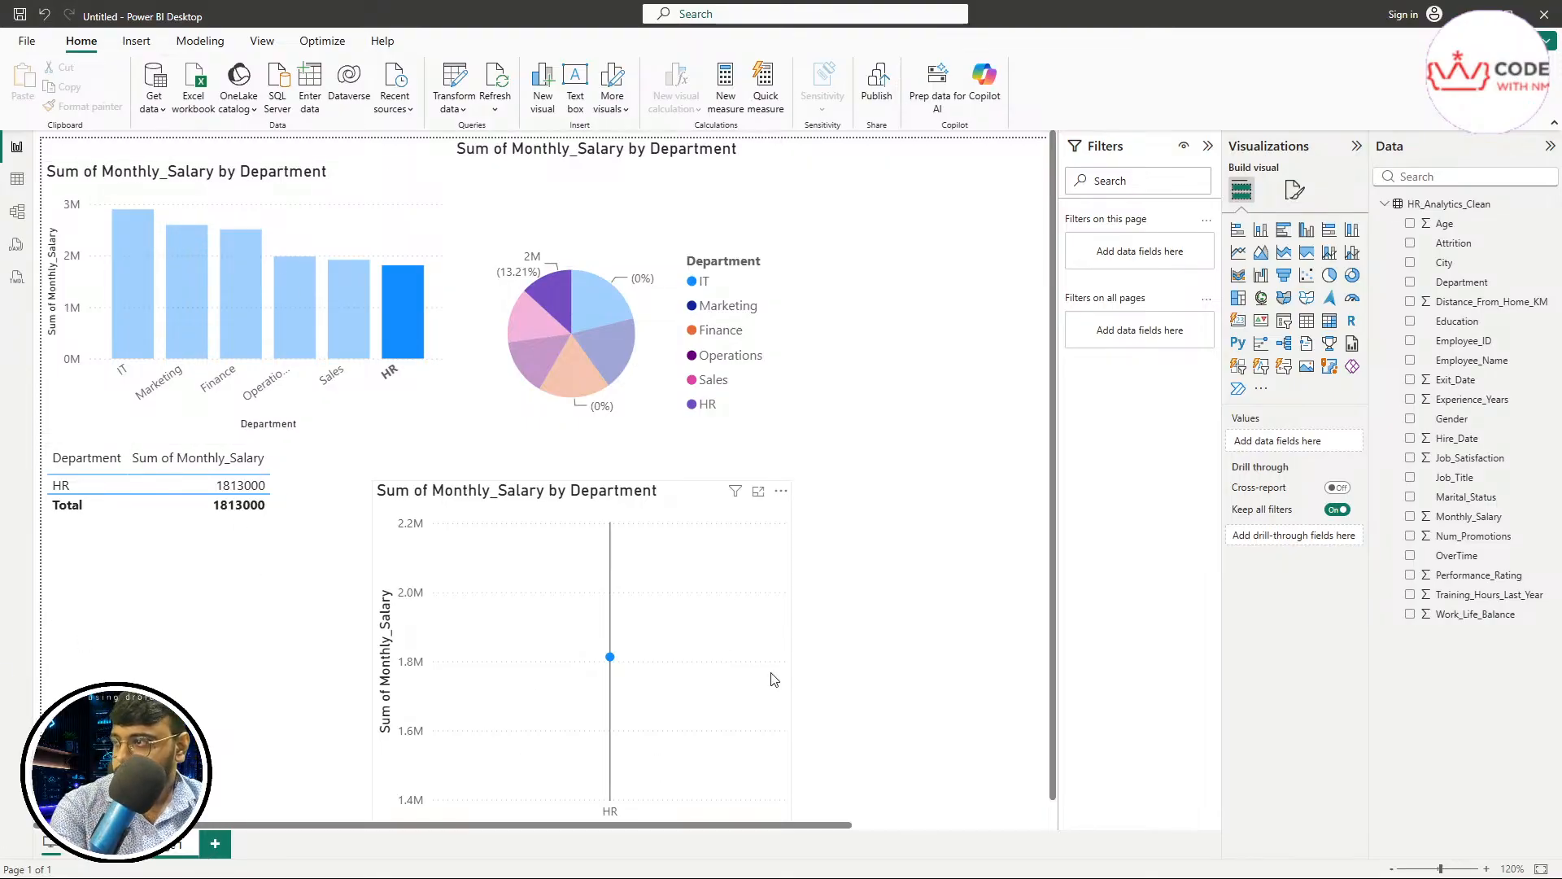
Enter XYZ as the report's file name for saving and cancel the save
left_click(24, 25)
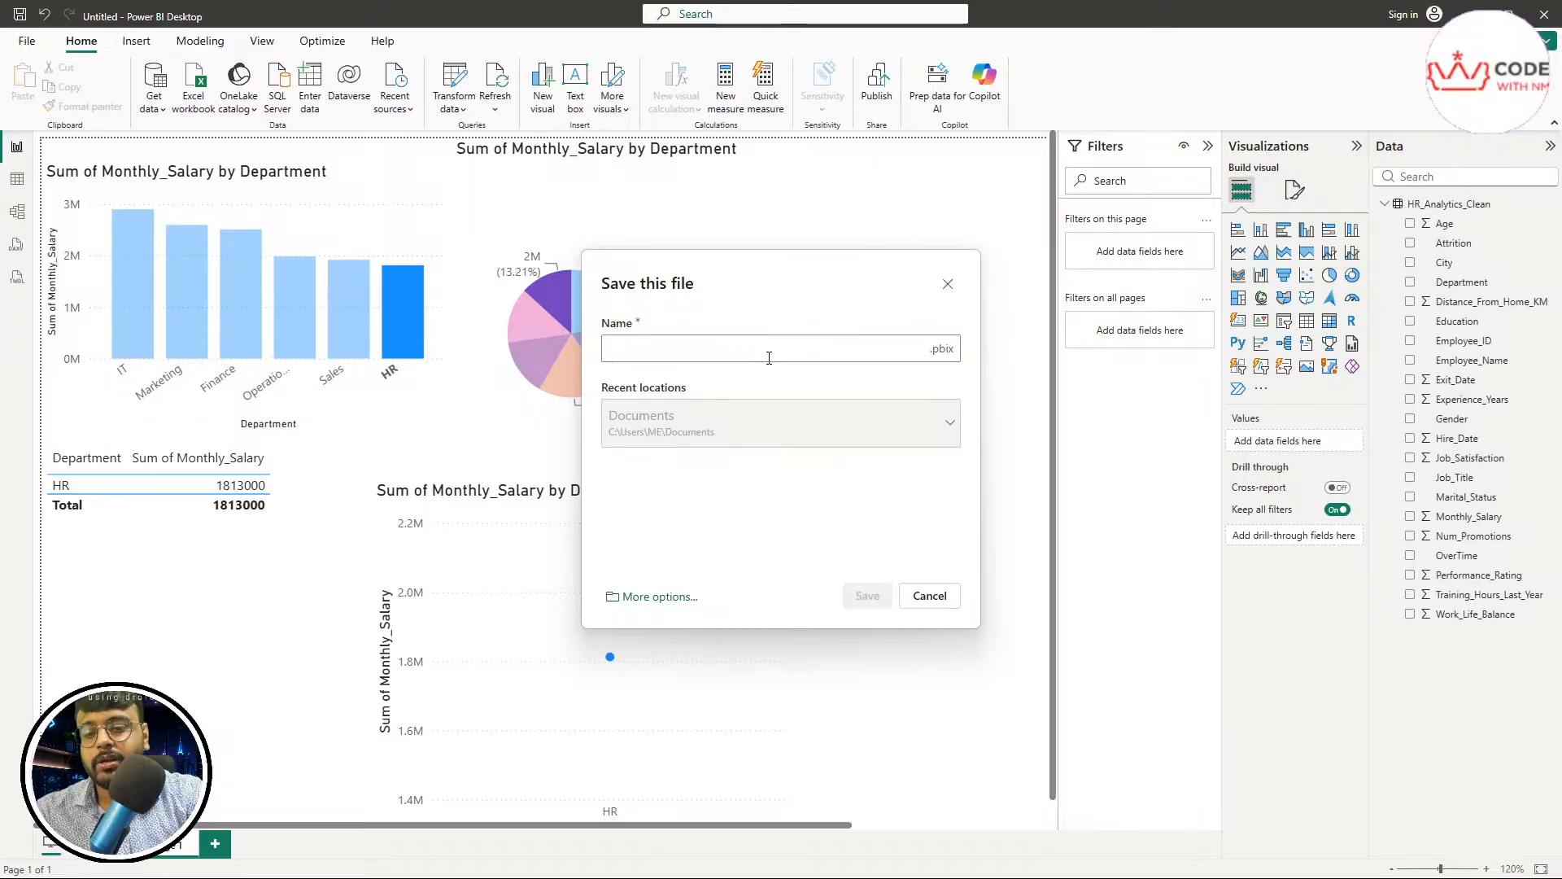
type("XYZ")
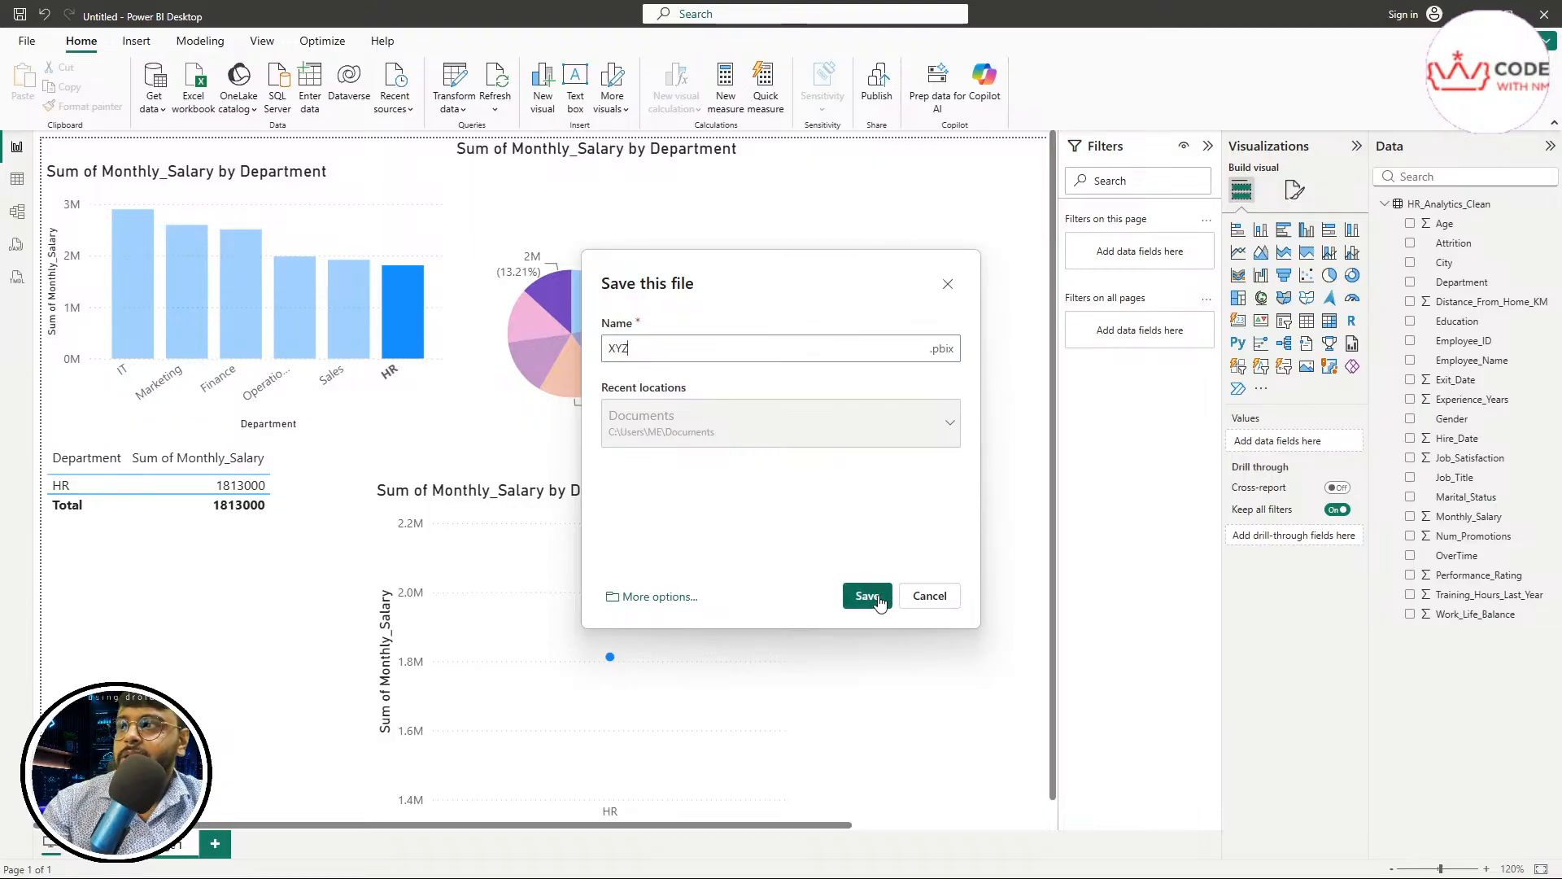
left_click(949, 285)
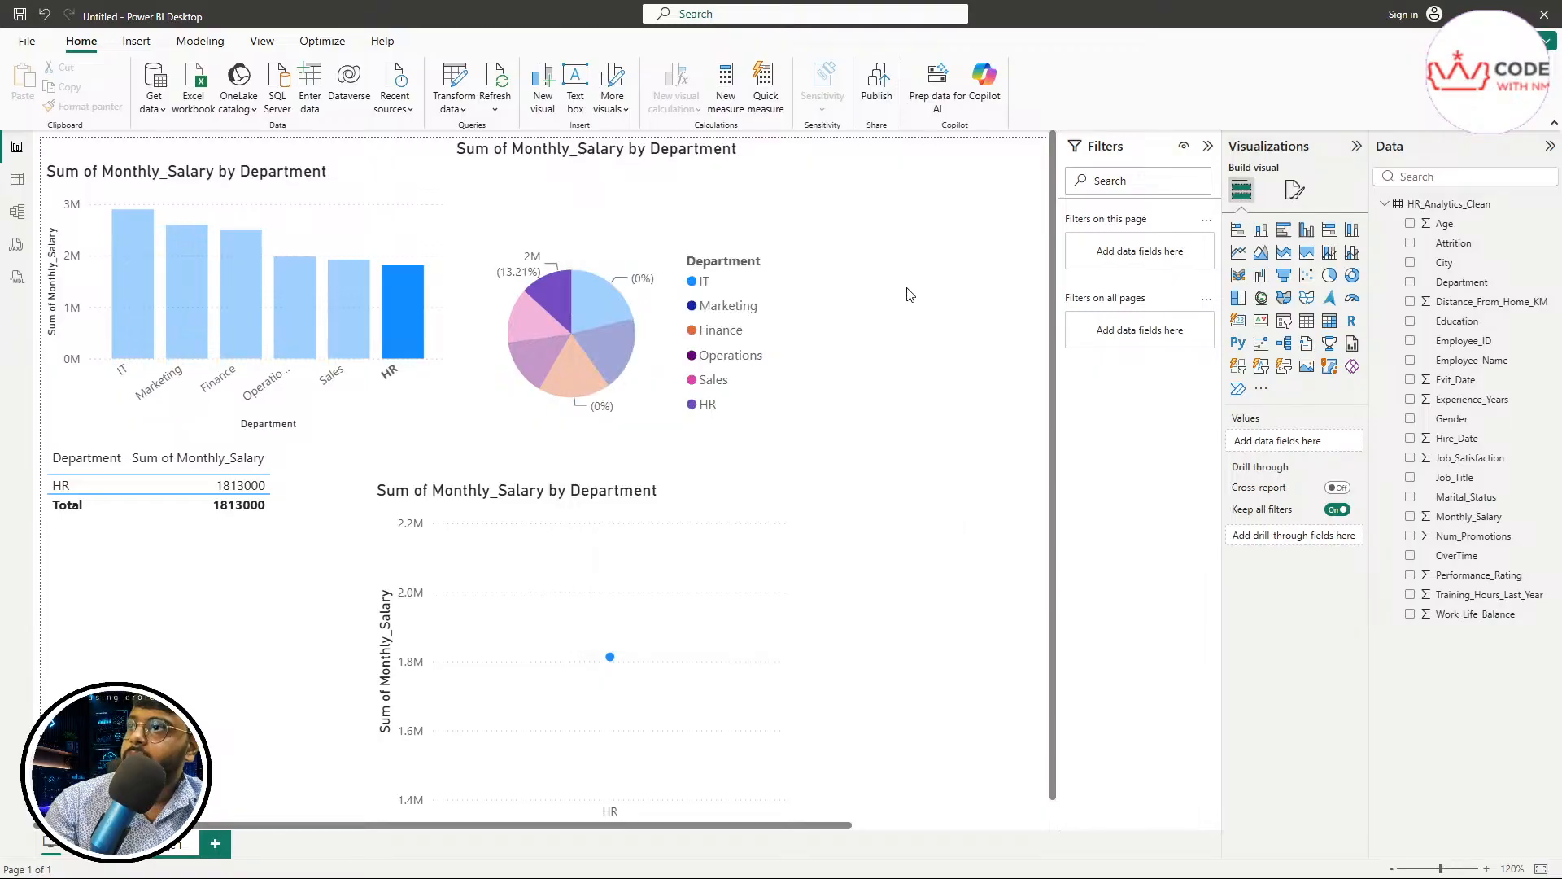
left_click(27, 43)
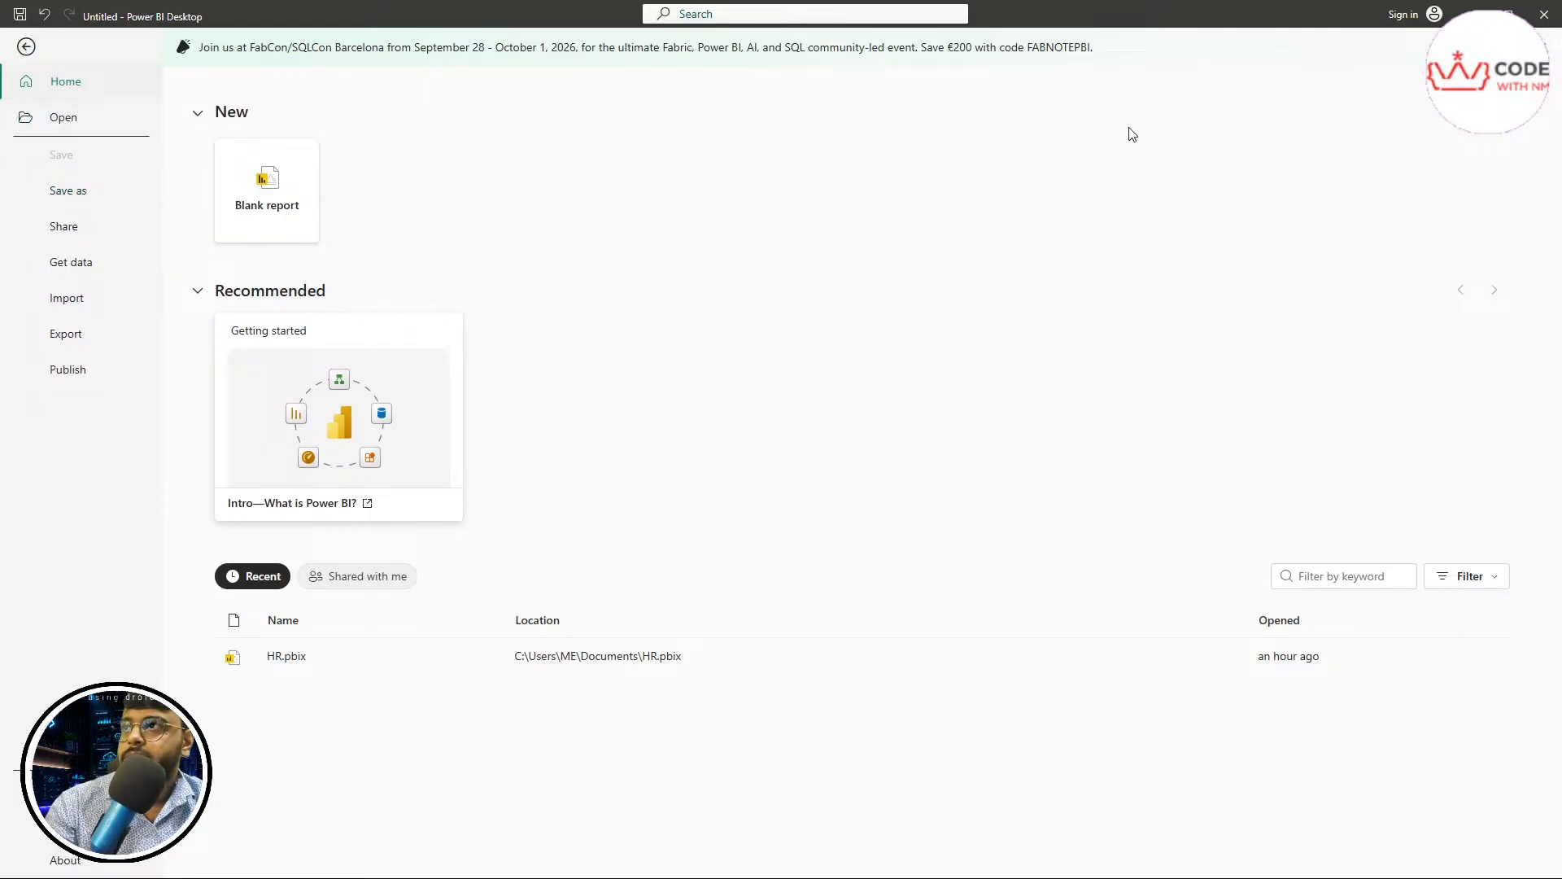
left_click(26, 46)
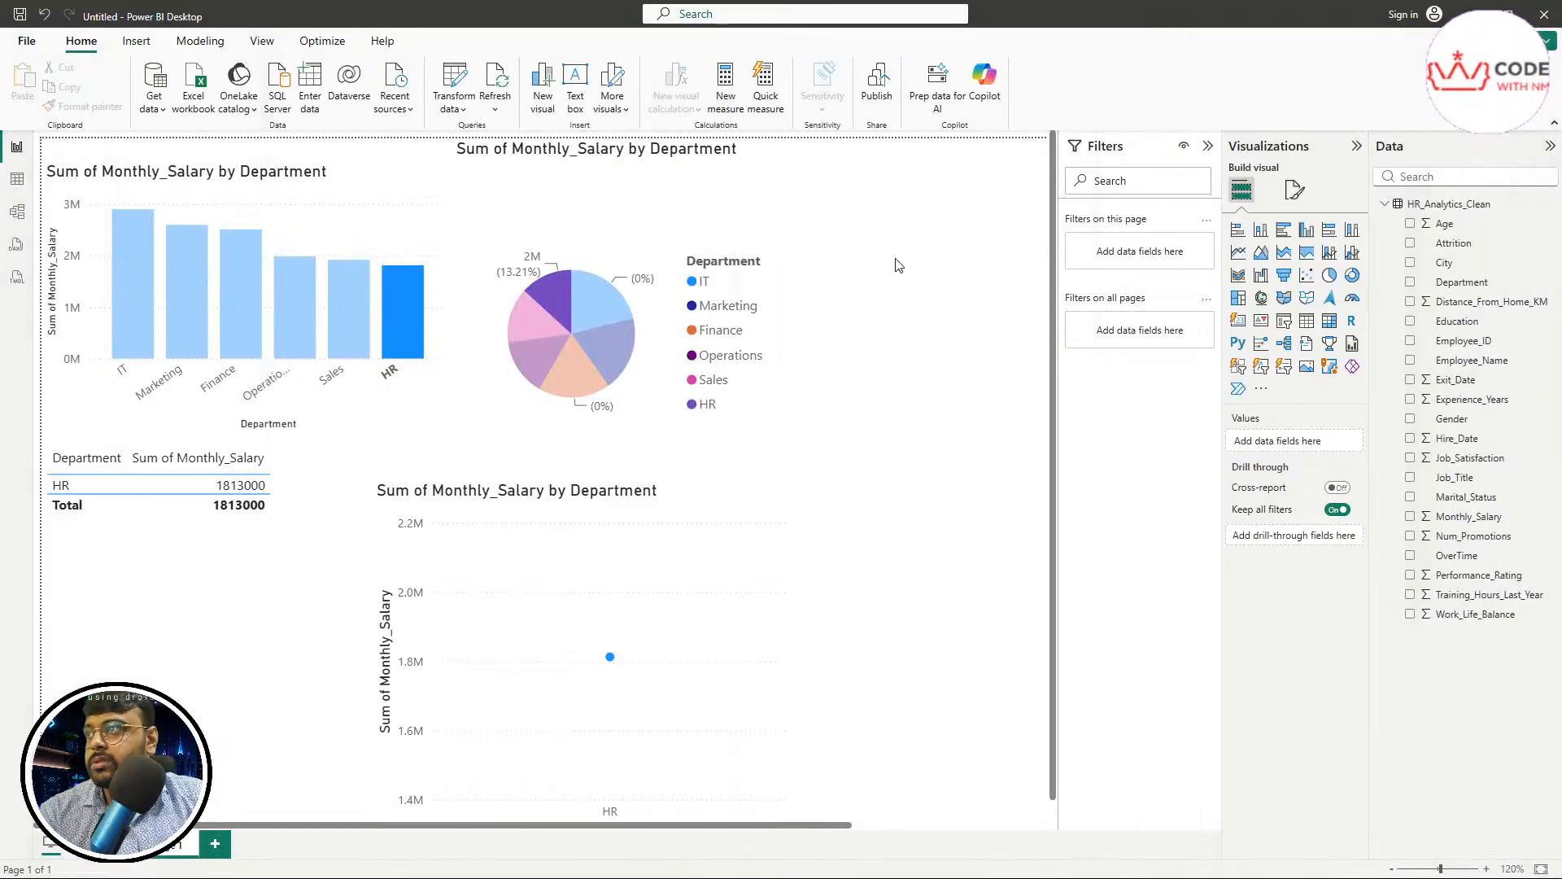